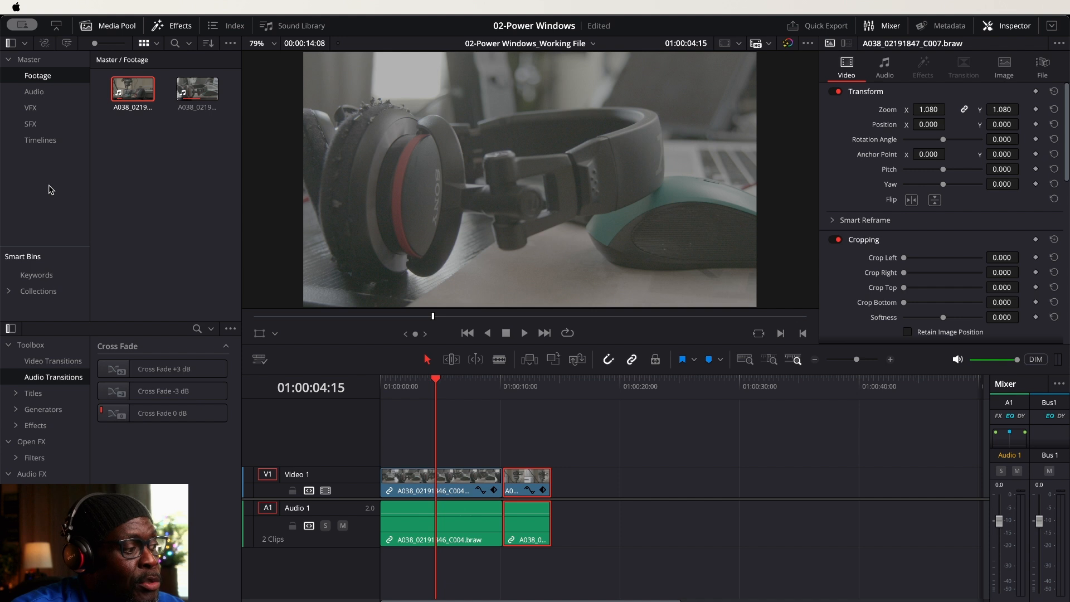
Select the headphones clip for grading on the Color page and park the playhead at 01:00:03:22
click(465, 480)
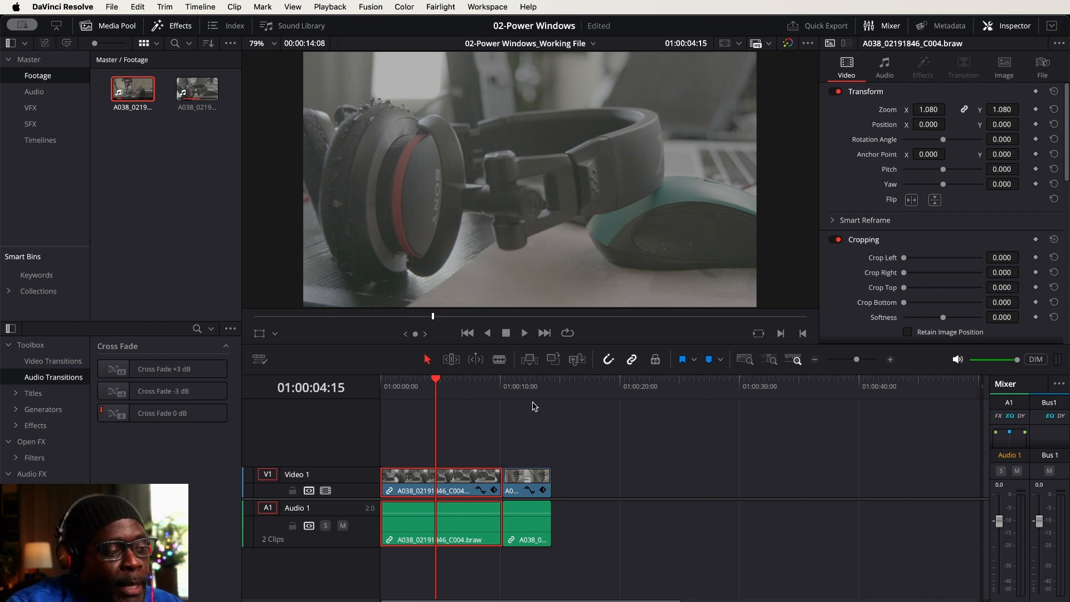
click(522, 383)
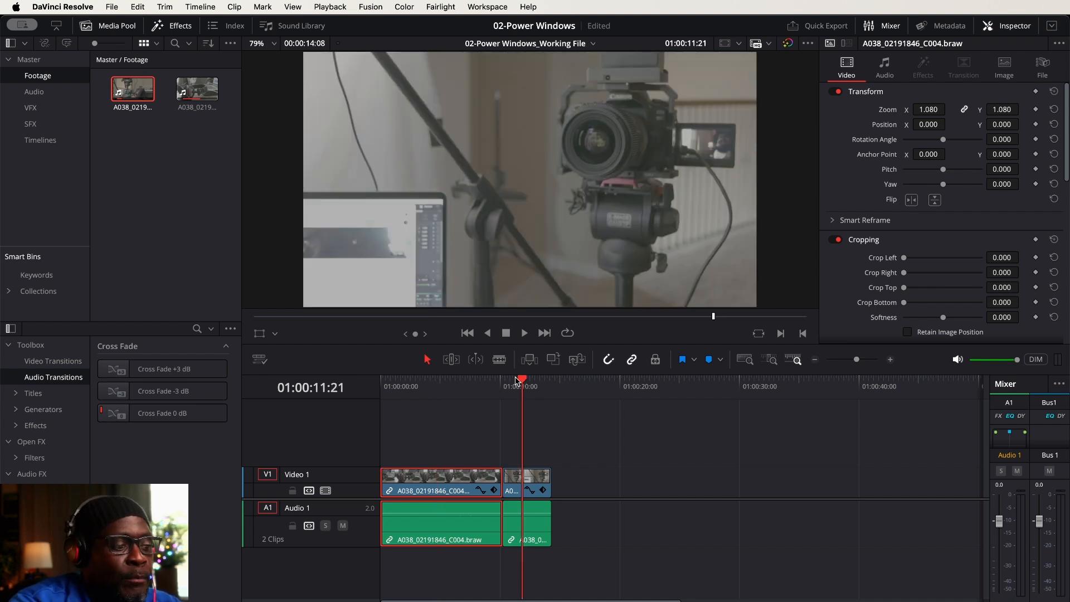
click(453, 382)
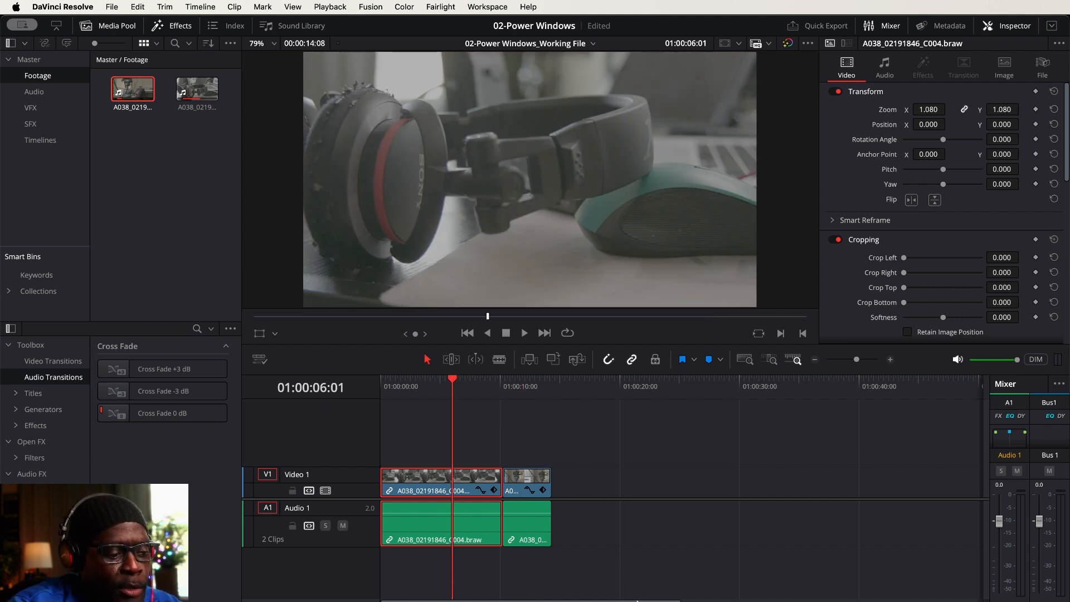
key(shift+6)
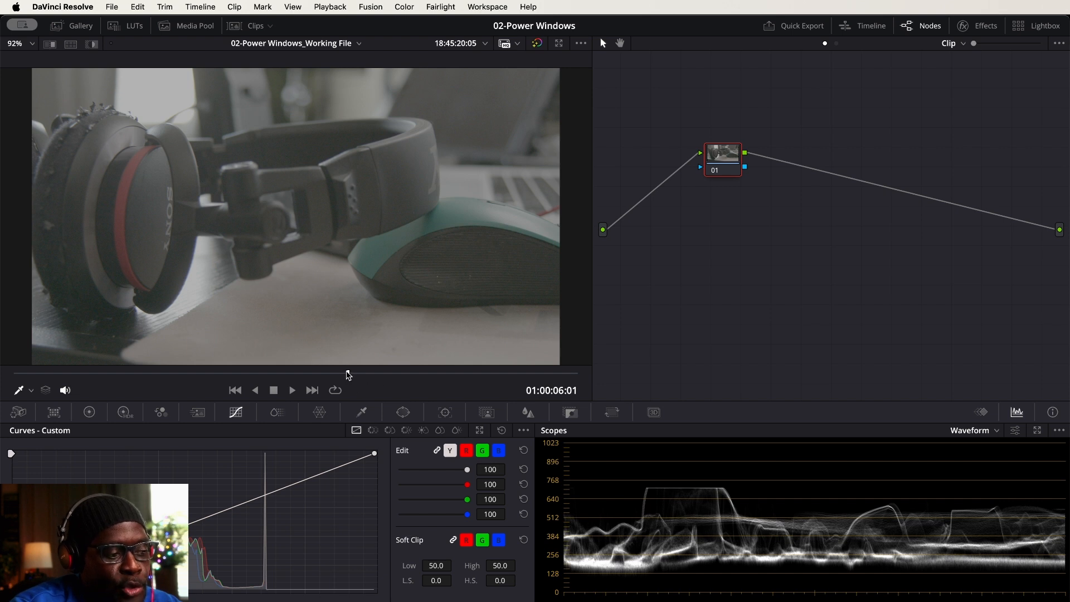
drag(347, 373, 230, 376)
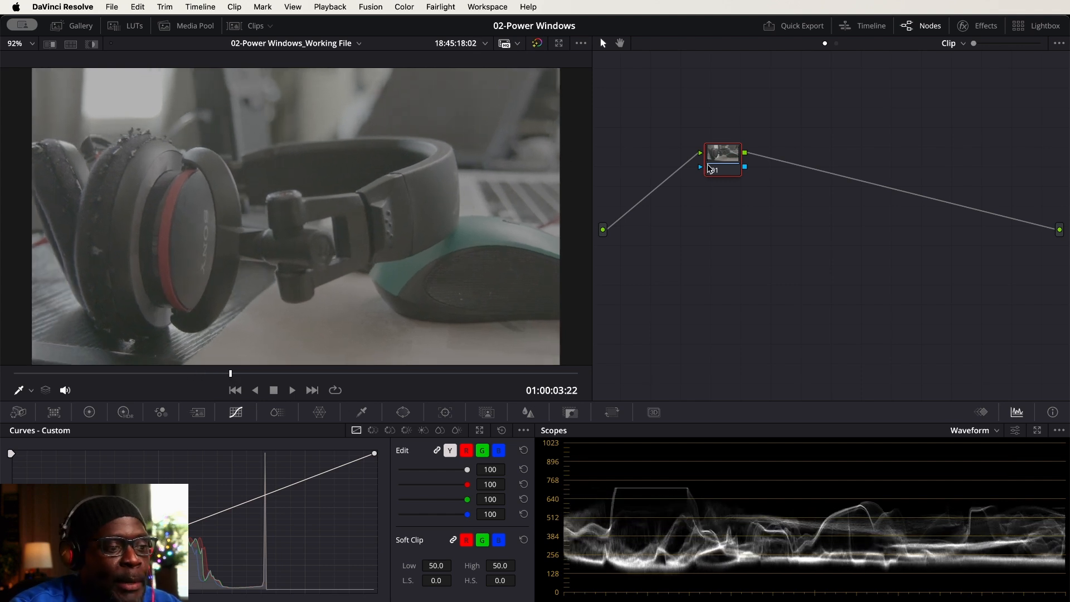
Move node 01 beside the source input of the node graph and label it "Original"
drag(714, 168, 641, 227)
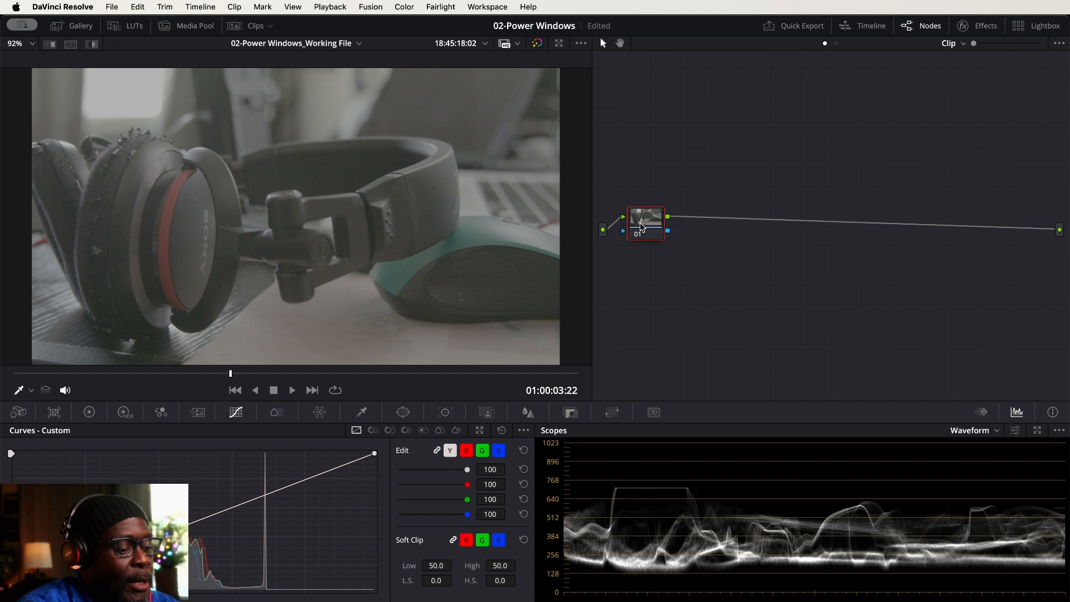
text(o)
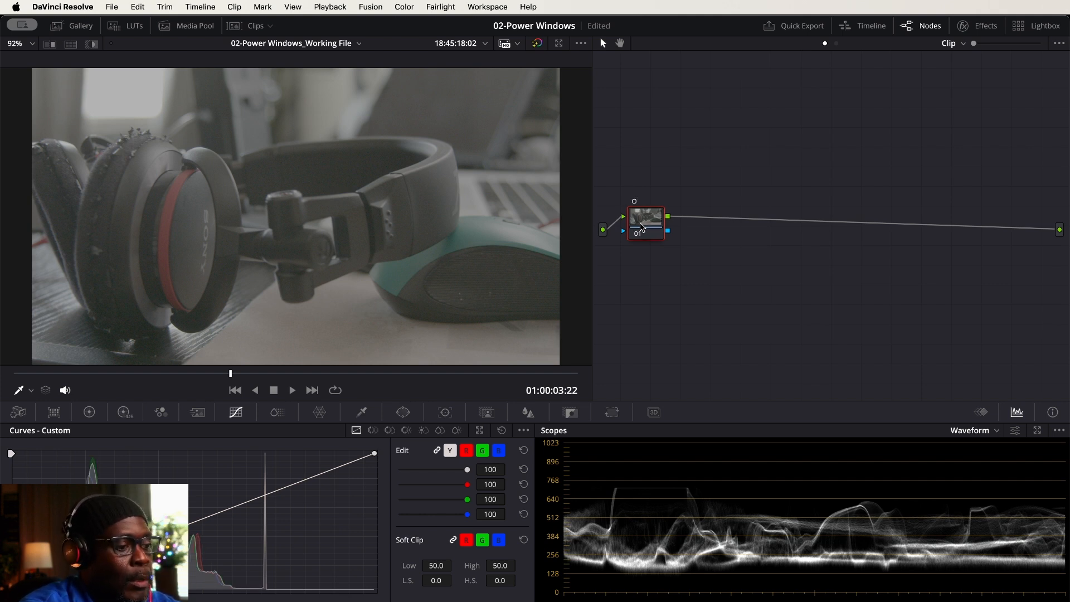
text(riginal)
key(Return)
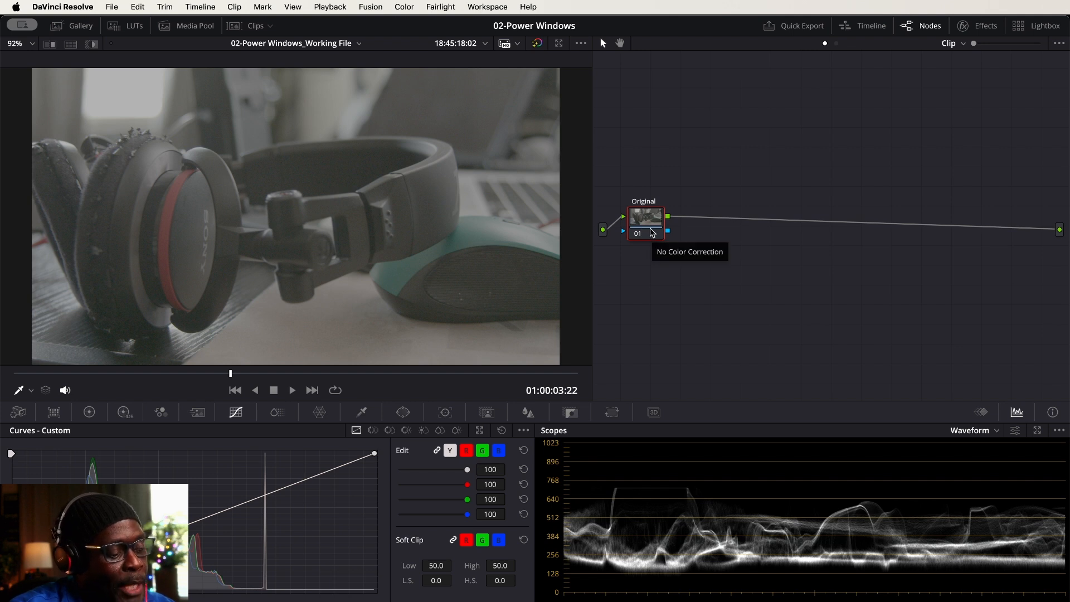
Add six serial nodes after the Original node, making a chain of nodes 01 to 07
key(alt+s)
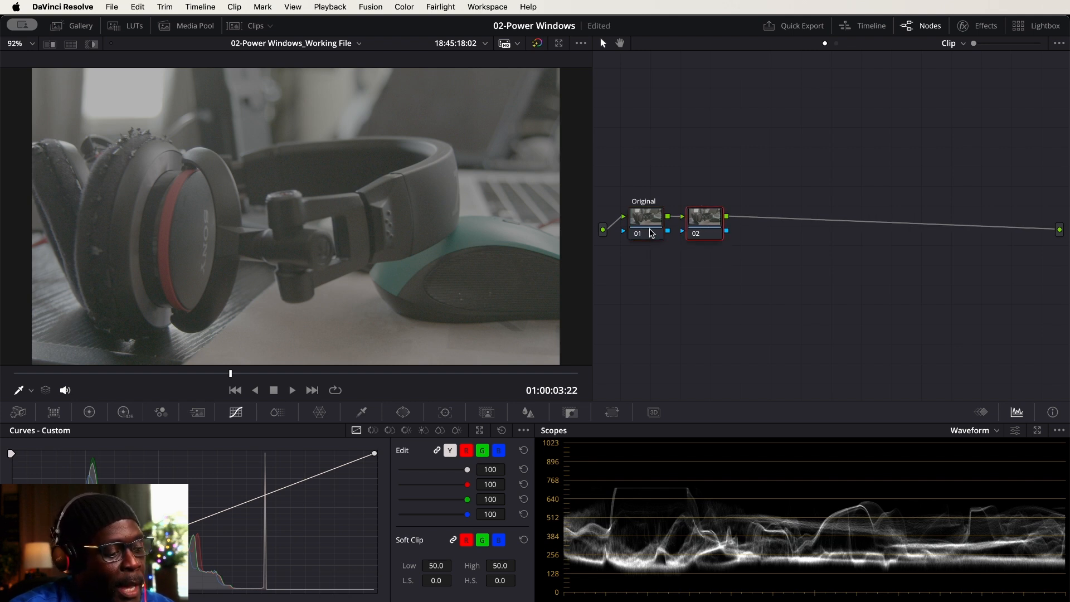
key(alt+s)
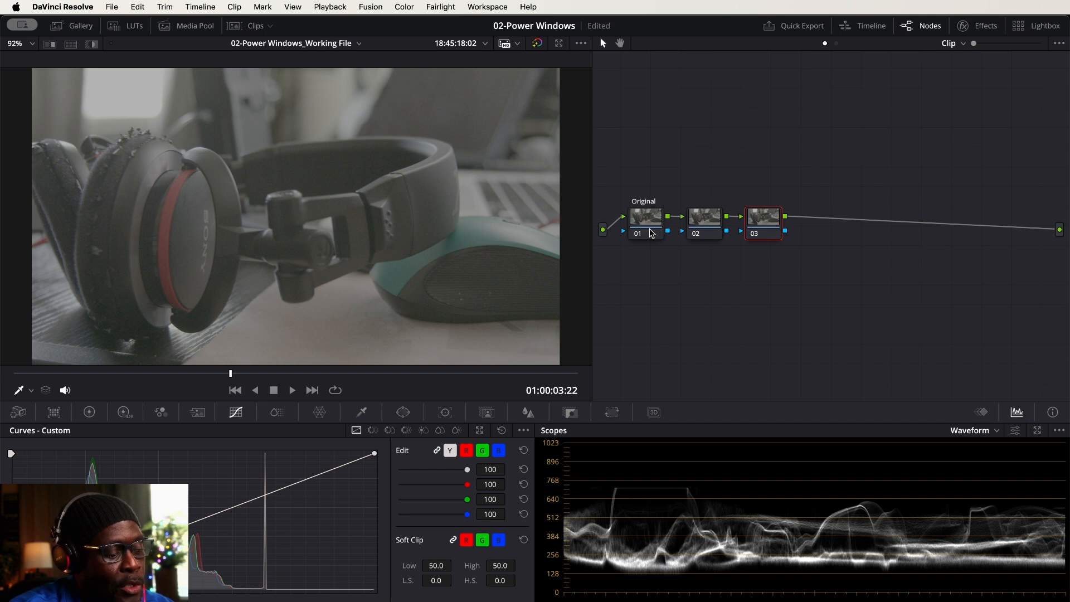
key(alt+s)
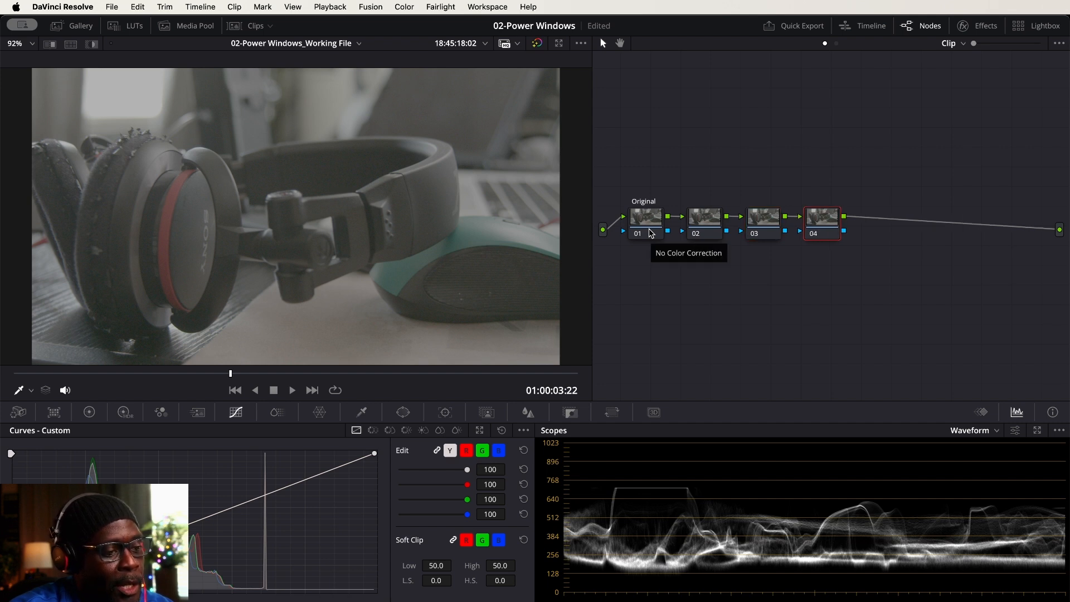
key(alt+s)
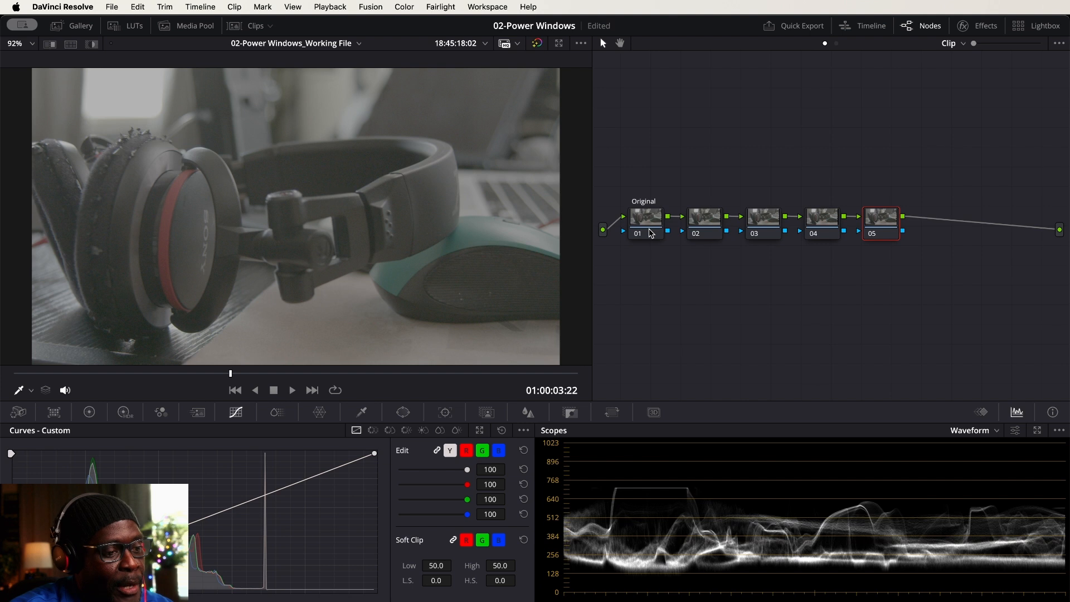
key(alt+s)
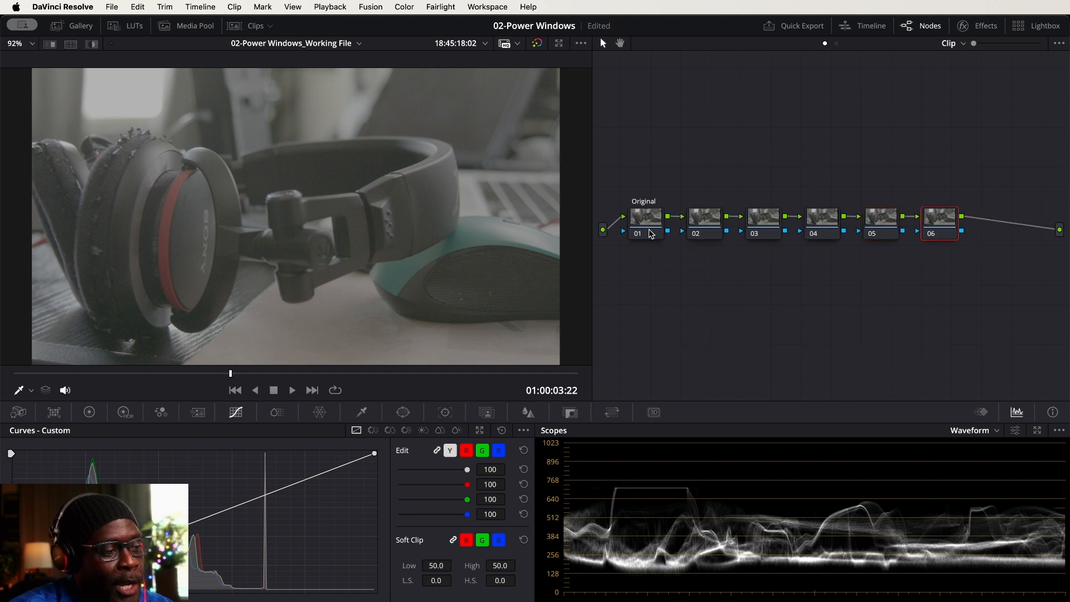
key(alt+s)
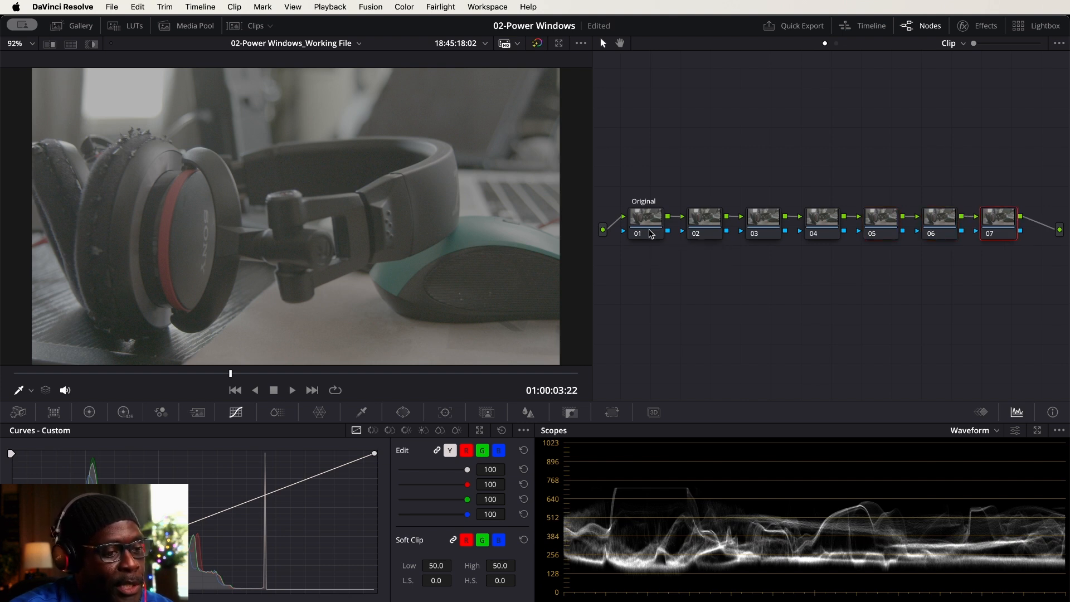
Label node 02 "WB"
click(702, 223)
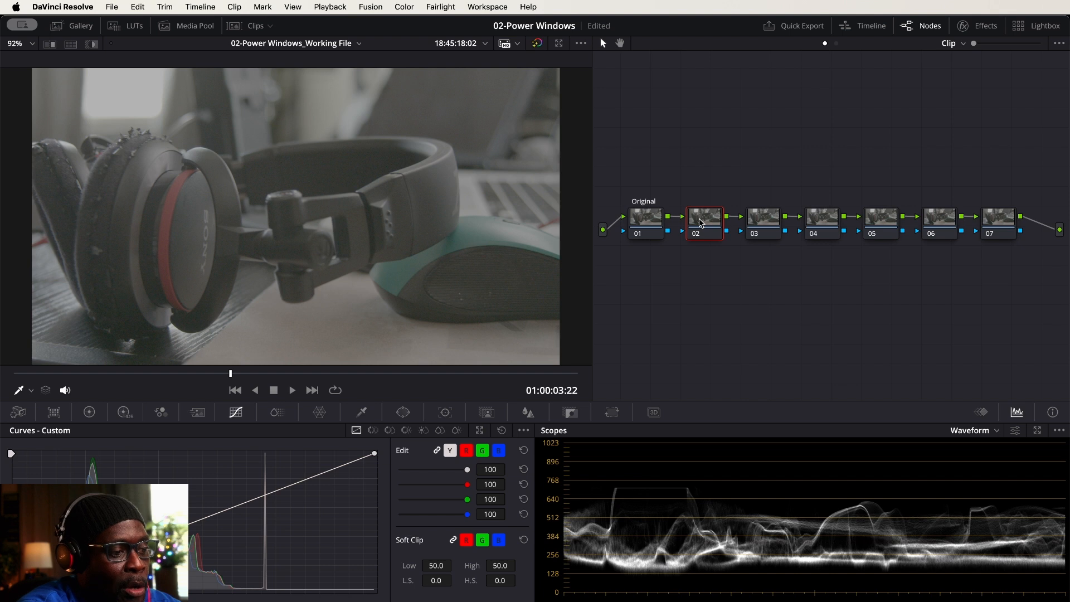
key(Caps_Lock)
text(WB)
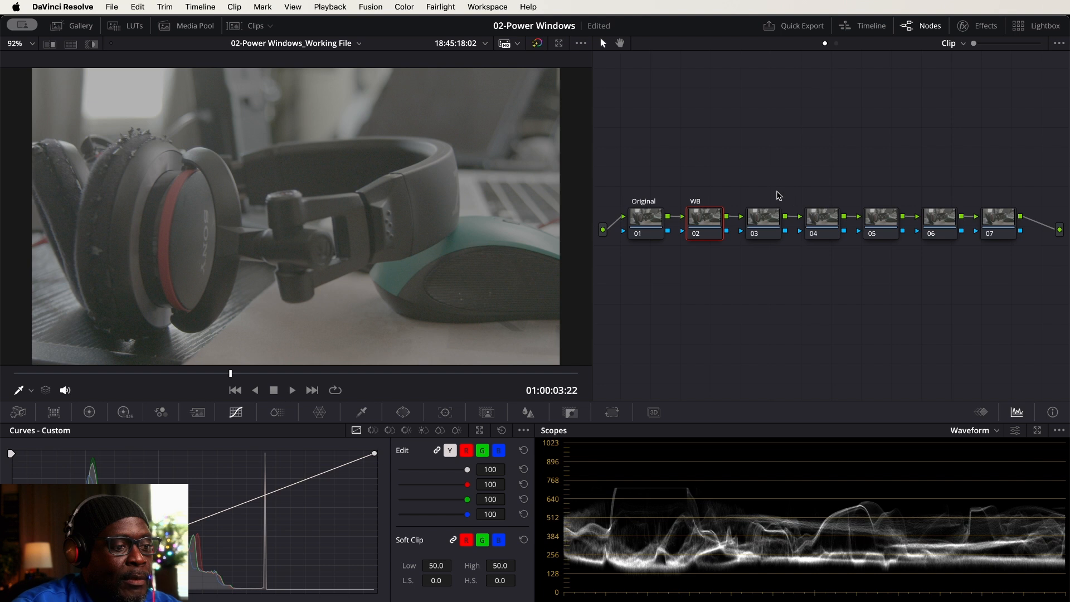
Move nodes 03 through 07 together into a separate row above the Original and WB nodes
drag(764, 176, 1002, 258)
click(772, 217)
drag(772, 218, 754, 93)
click(789, 184)
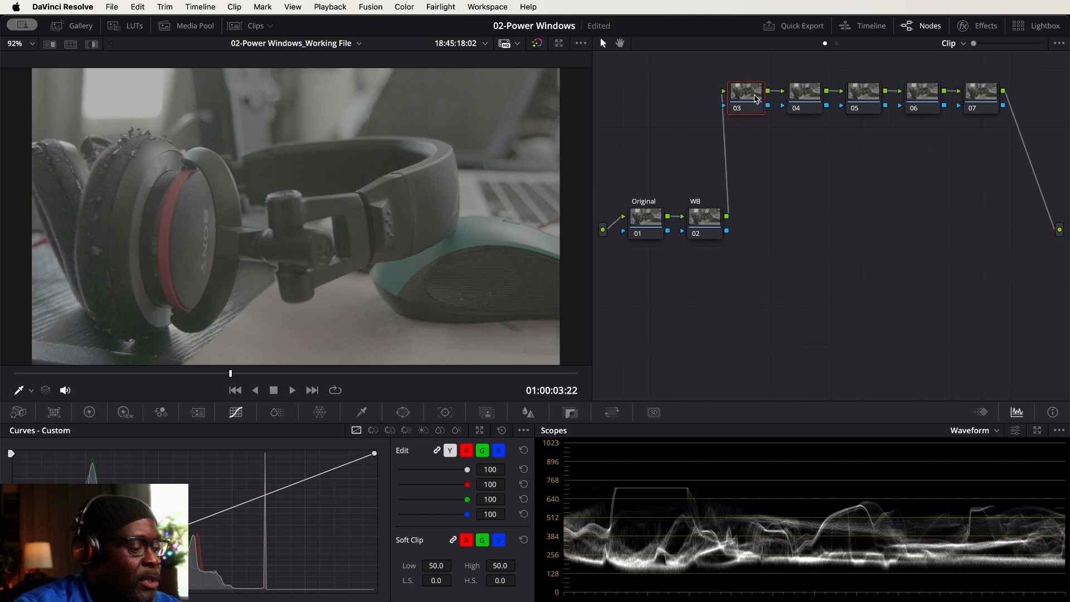
text(EXP)
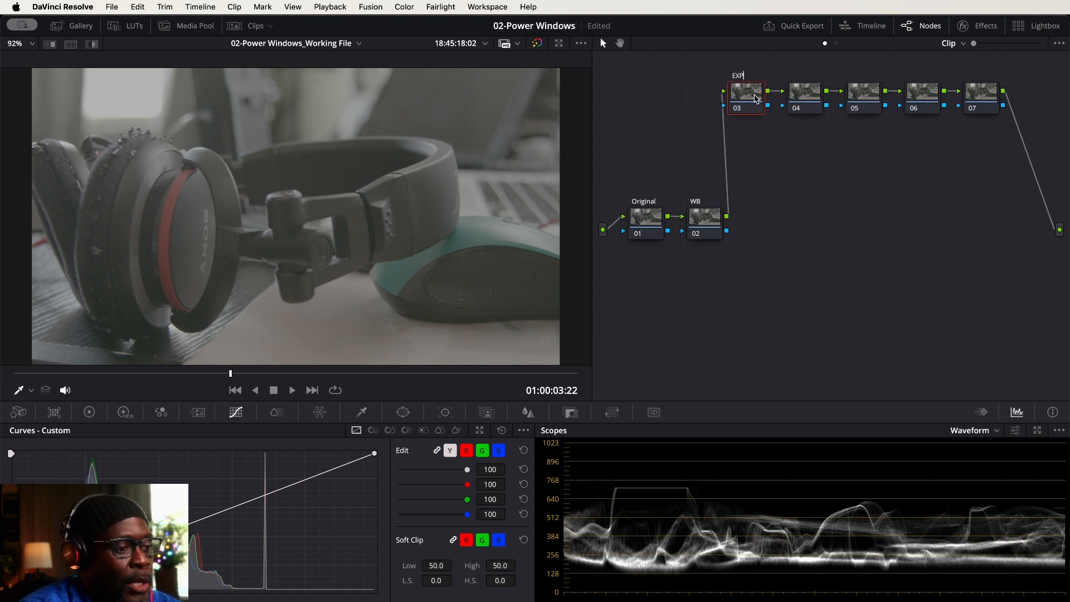
text(O)
key(BackSpace)
key(BackSpace)
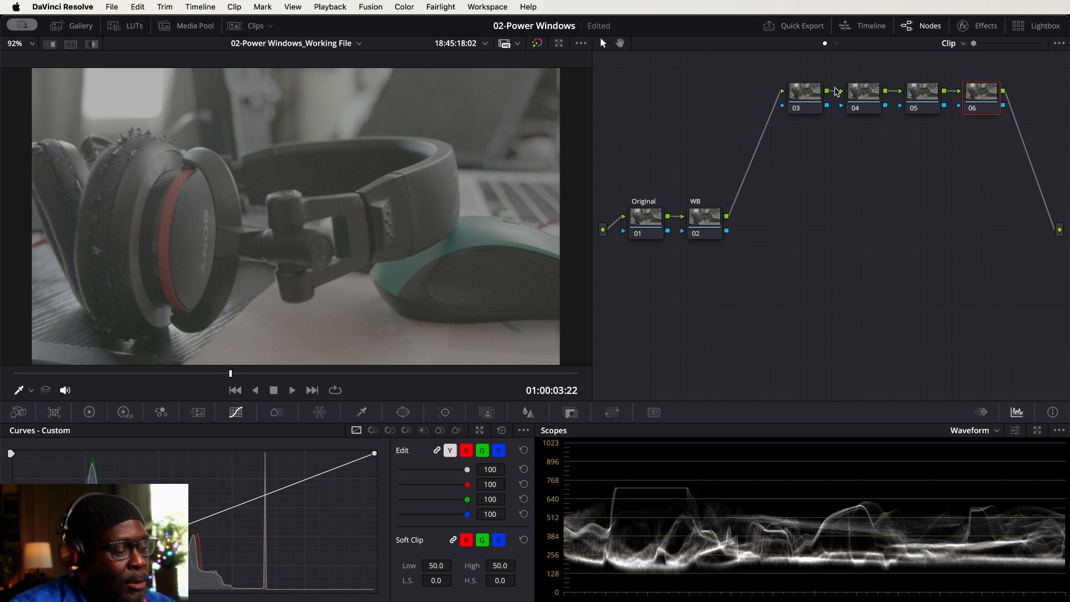
key(super+z)
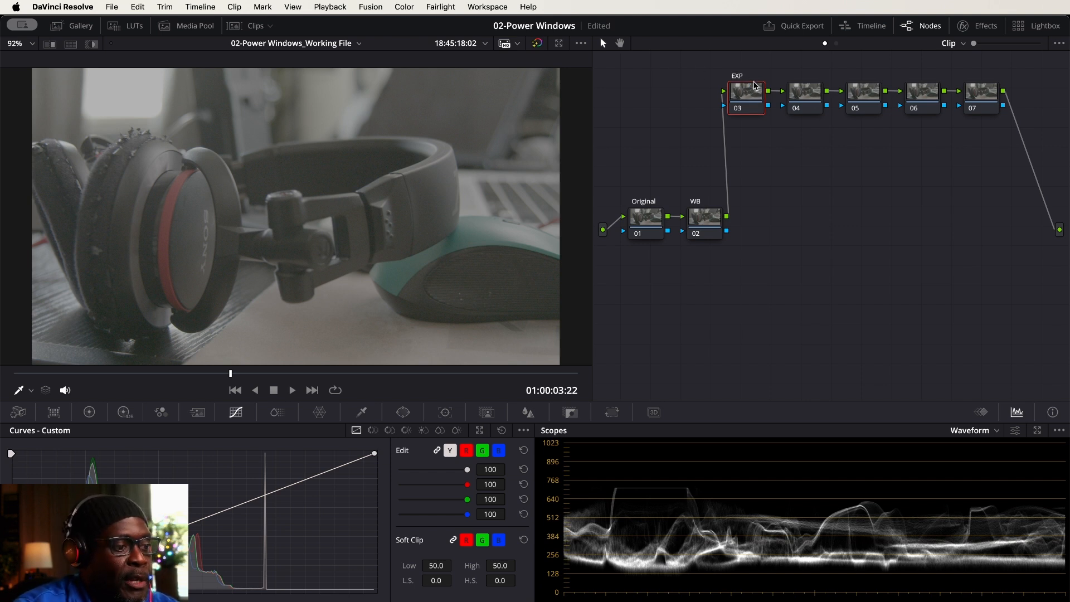
Label node 03 "Exposure"
right_click(744, 91)
mouse_move(769, 128)
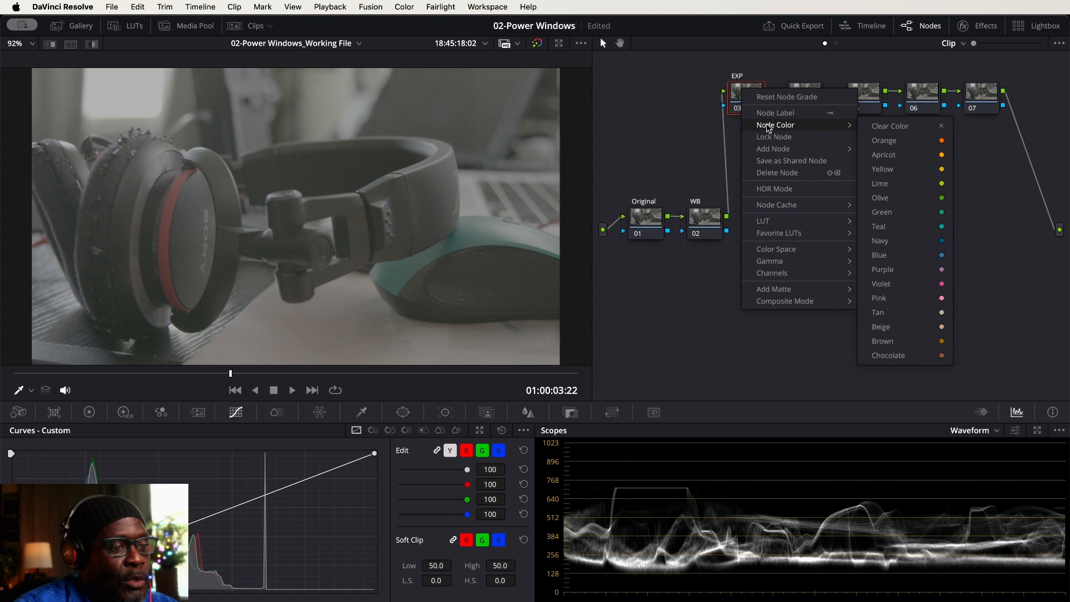
click(770, 116)
text(Expos)
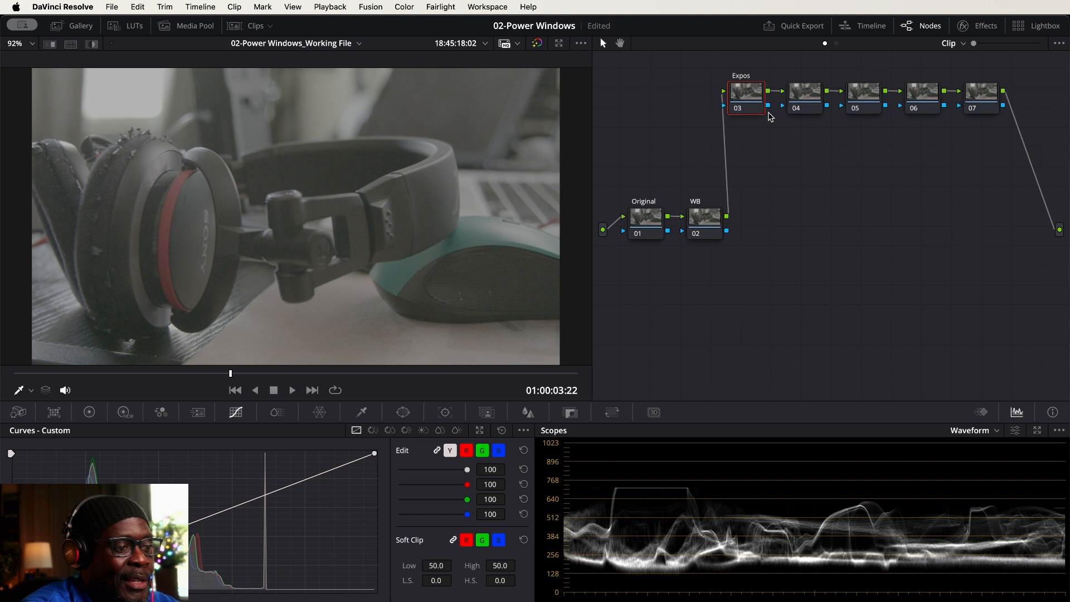
text(ure)
key(Return)
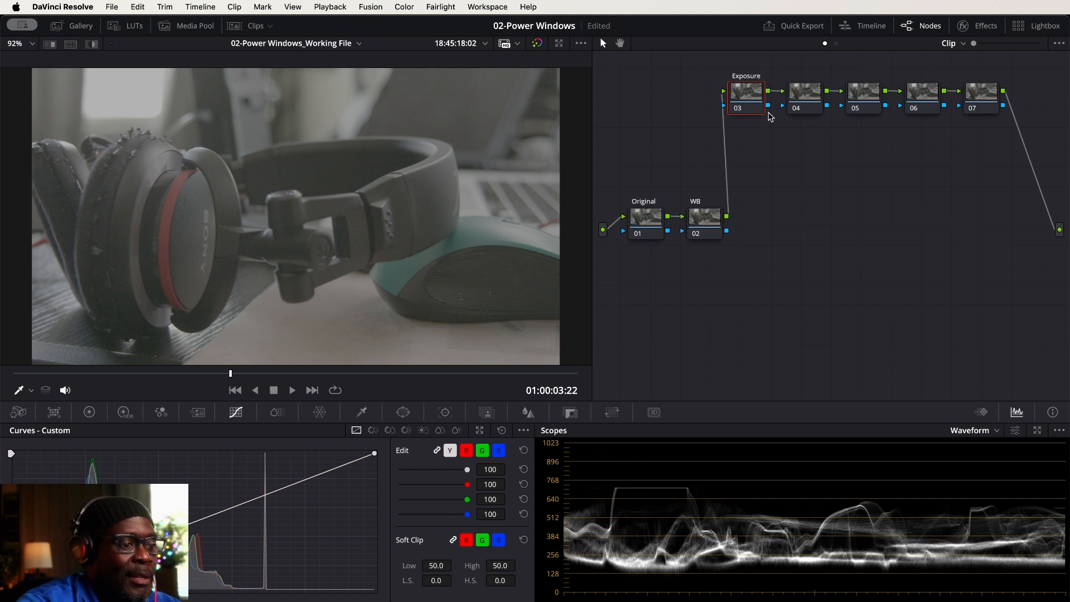
Label node 04 "Color Balance" and node 05 "Saturation"
click(806, 99)
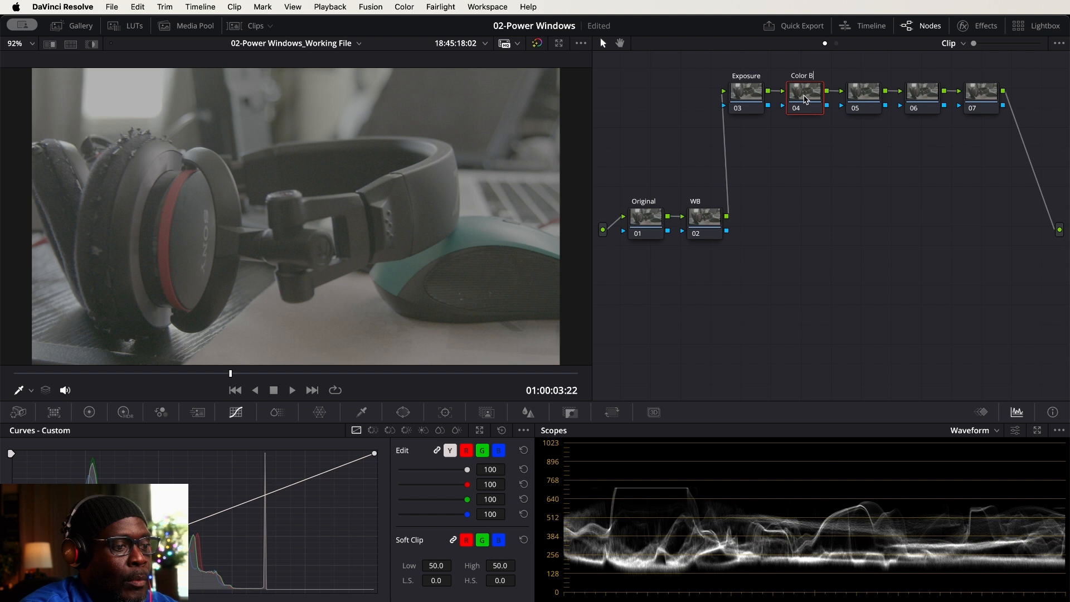
text(ce)
key(Return)
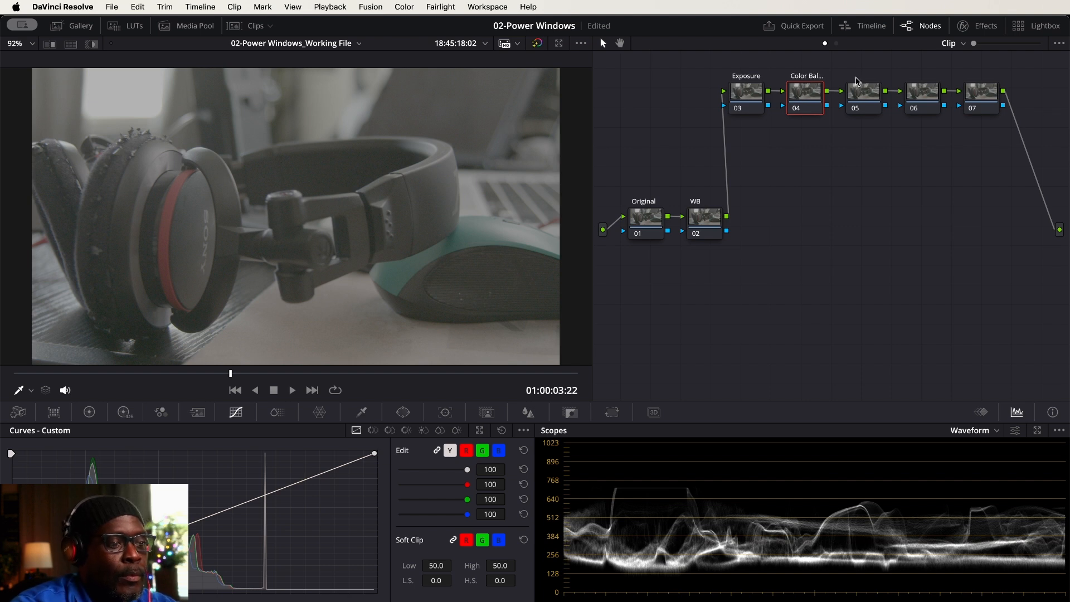
click(866, 98)
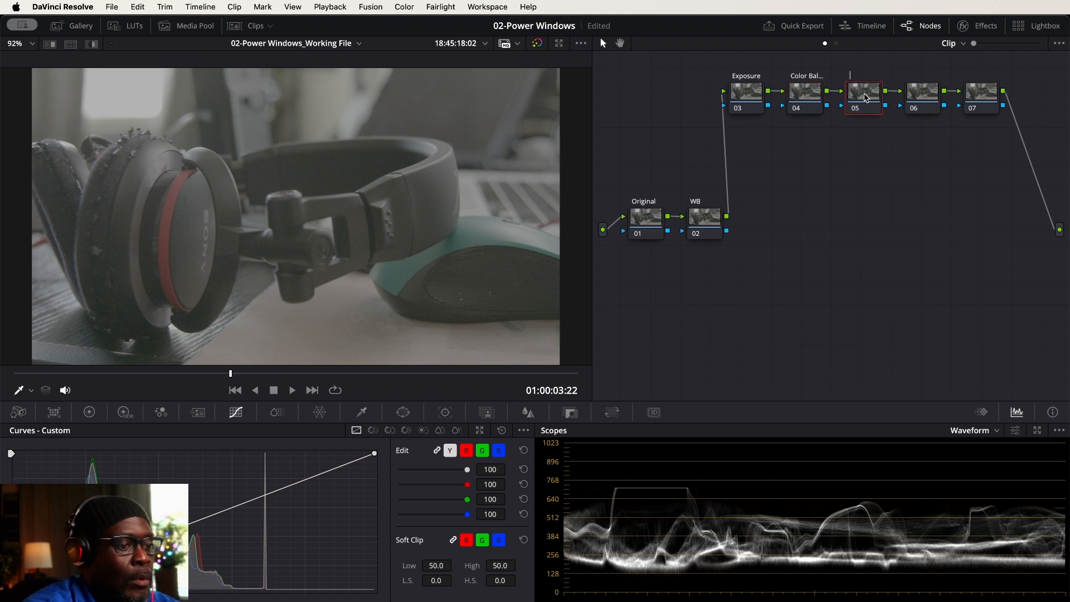
text(Saturation)
key(Return)
Label node 06 "Contrast"
click(932, 94)
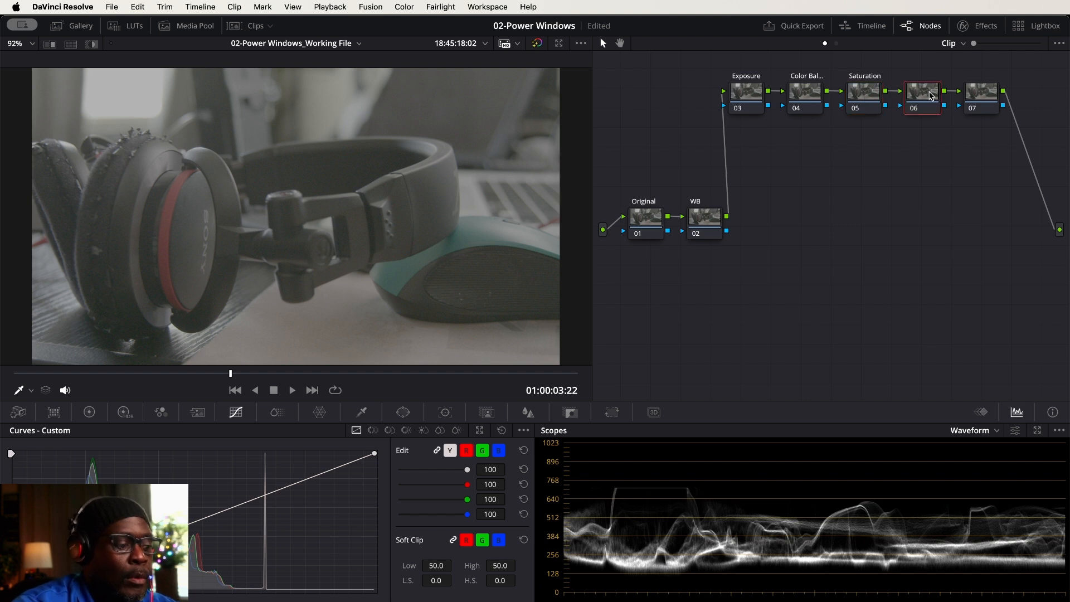
text(Contrast)
key(Return)
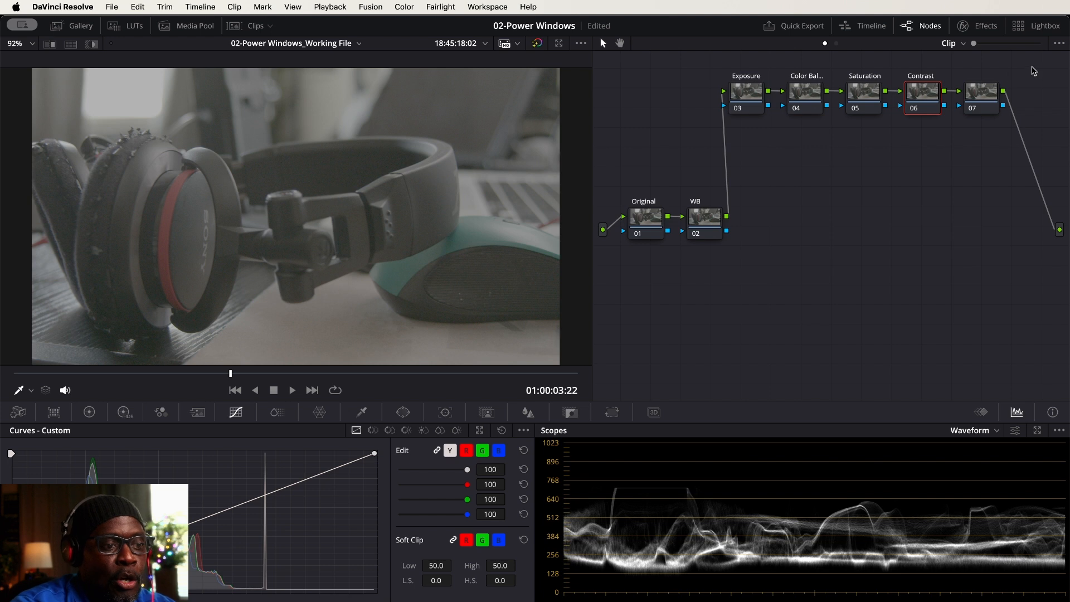
Label node 07 "Sharpness", keeping the grades enabled rather than bypassed
click(974, 95)
key(F2)
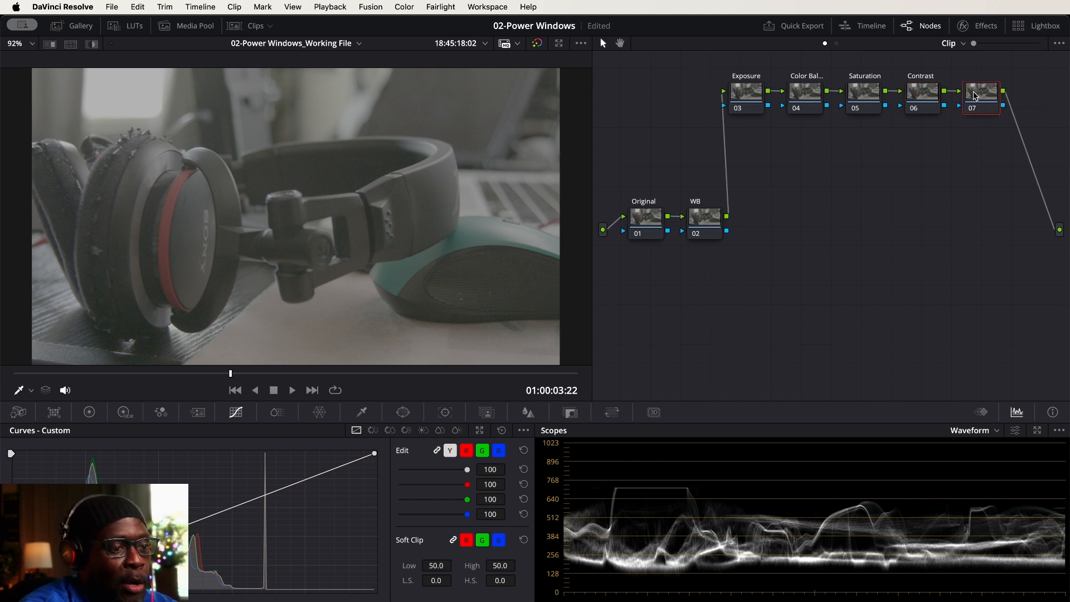
key(shift+d)
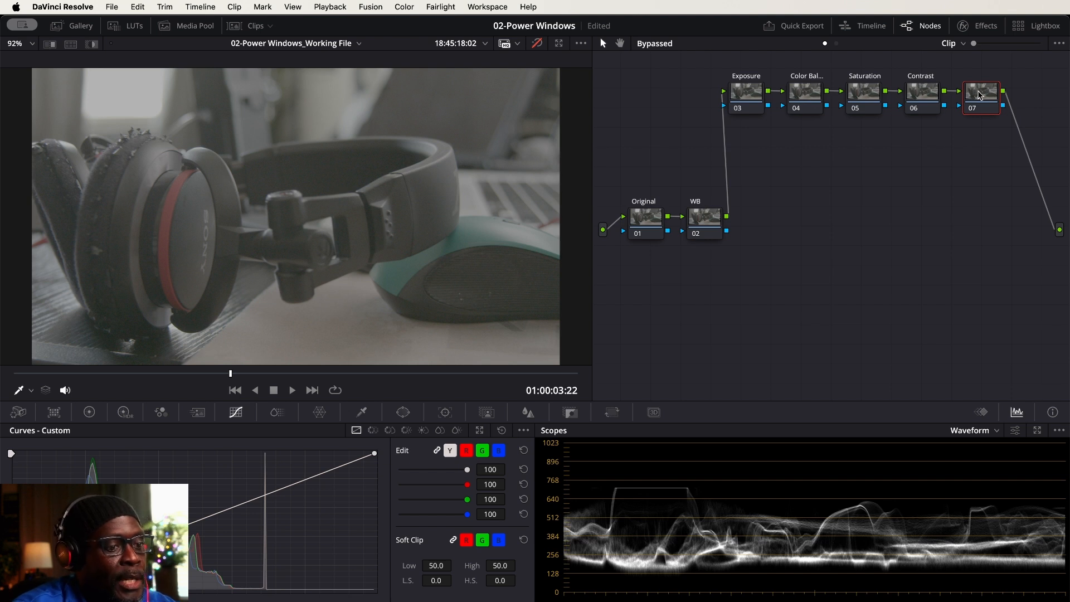
click(536, 43)
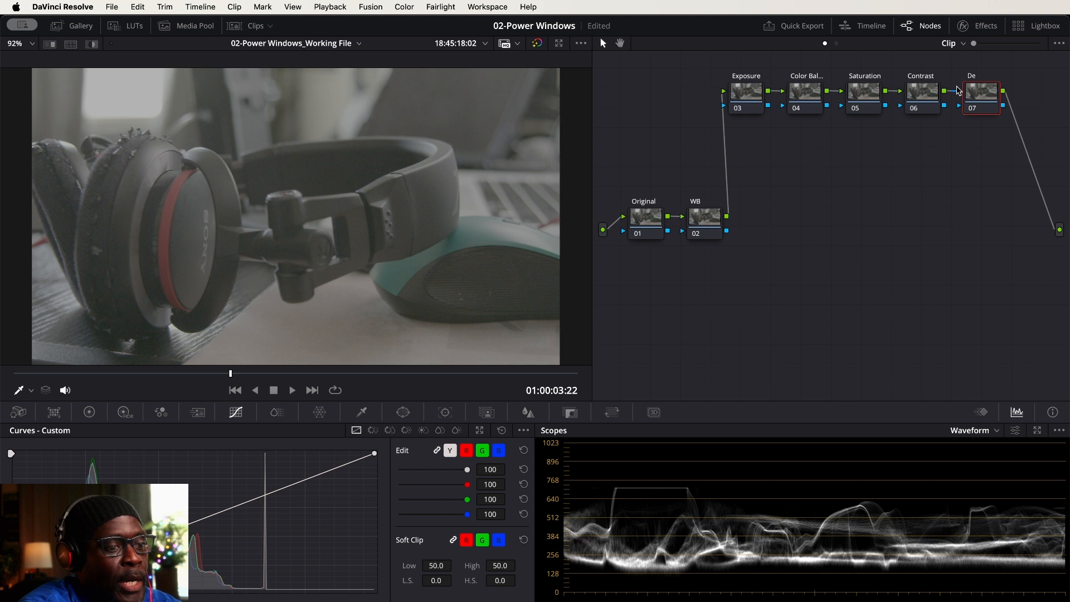
text(ss)
key(Return)
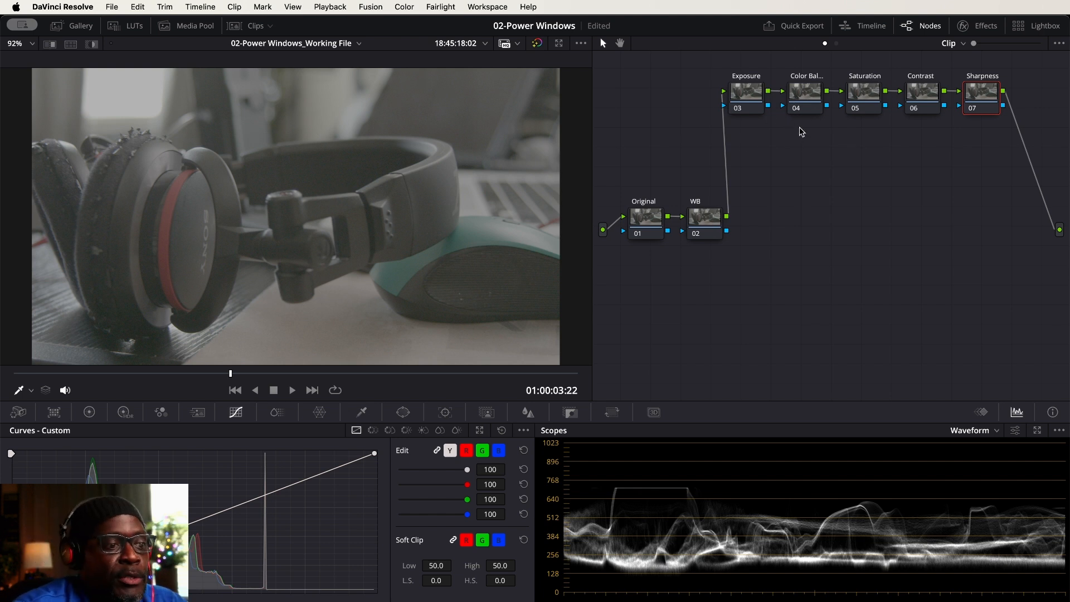
Nudge the Contrast and Sharpness nodes toward Saturation, and move the Original and WB nodes down closer to the source input
drag(993, 68, 921, 93)
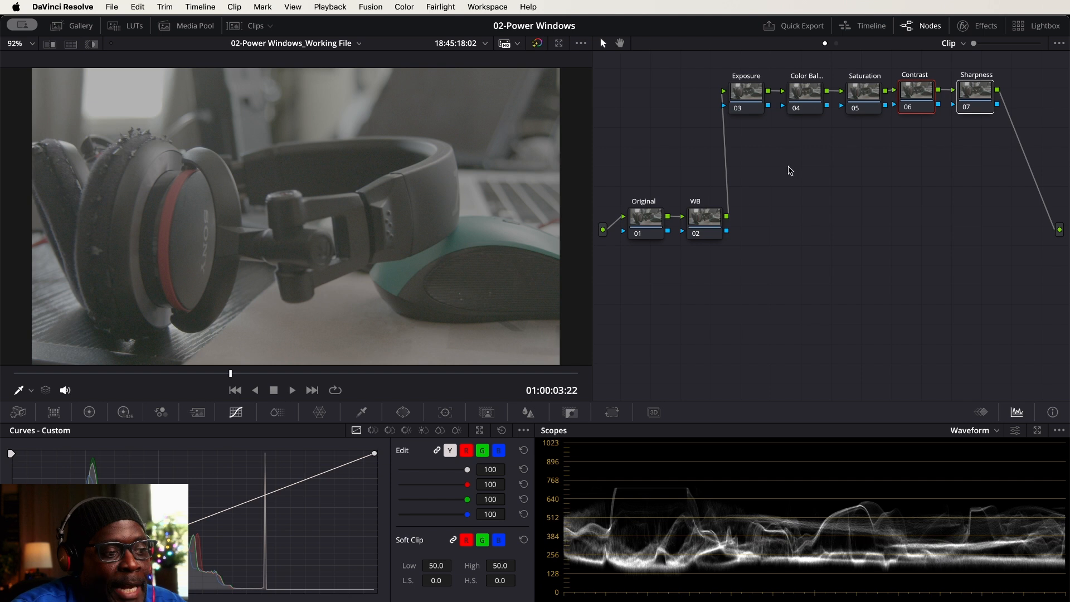
drag(707, 221, 704, 220)
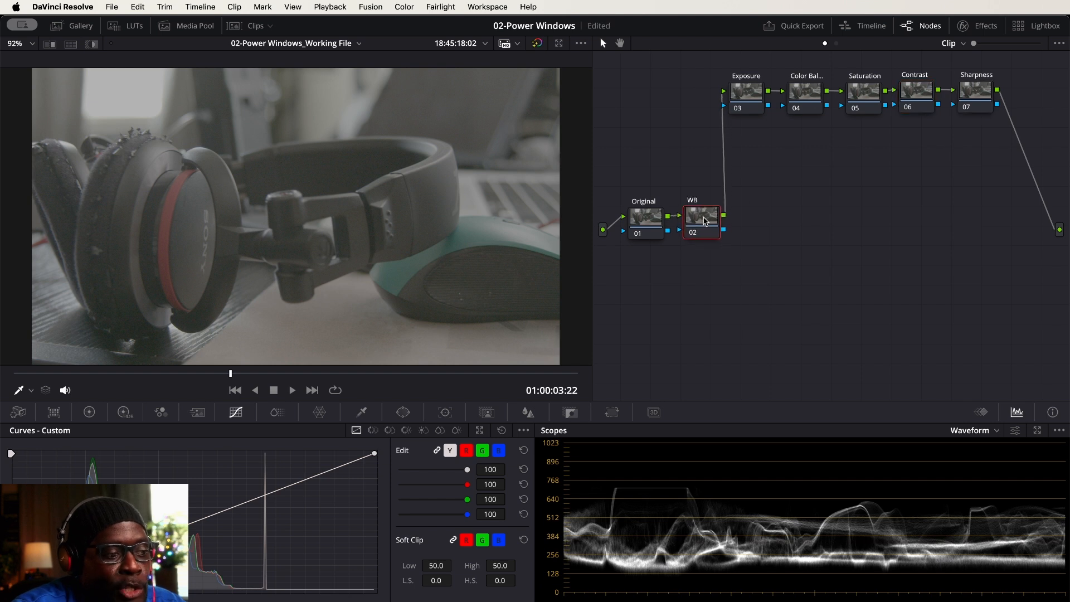
drag(745, 177, 634, 238)
click(645, 224)
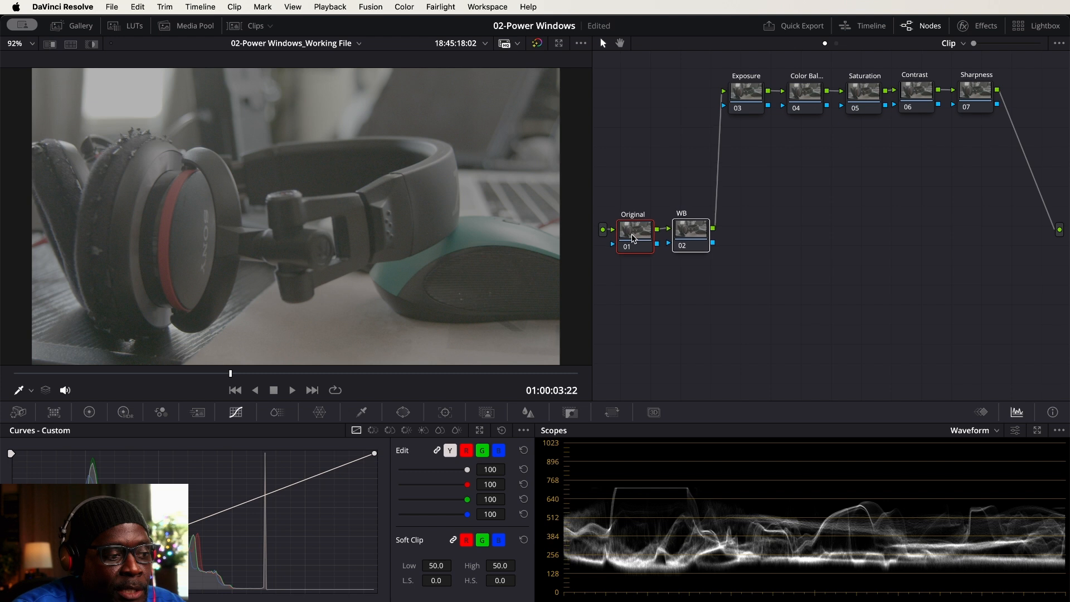
Shift the Exposure-to-Sharpness node row slightly toward the WB node, and add a serial node after Sharpness, placed below the row
drag(1012, 62, 733, 97)
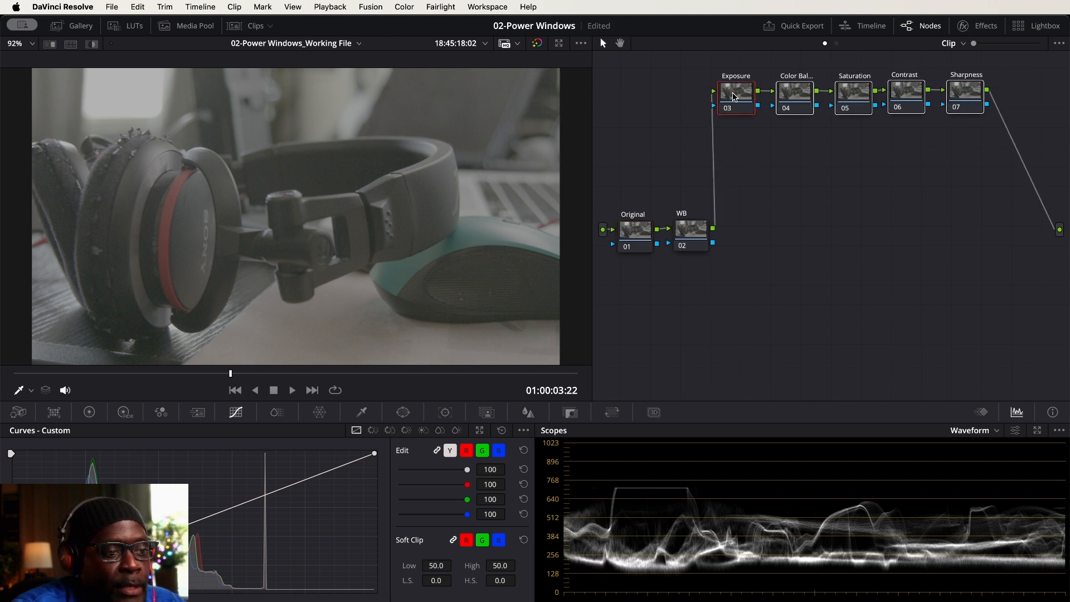
click(790, 172)
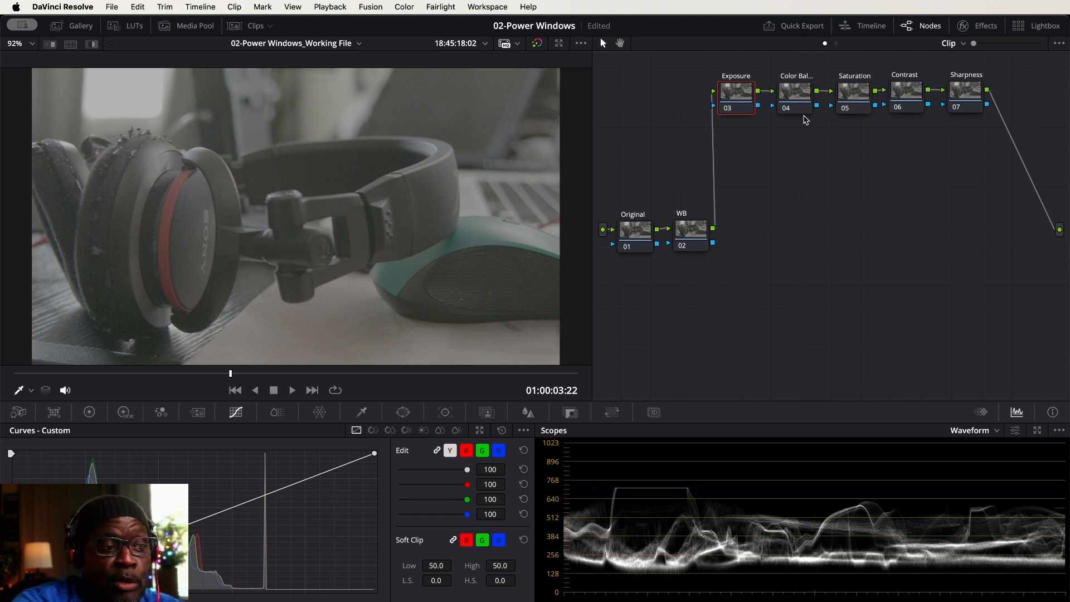
click(966, 95)
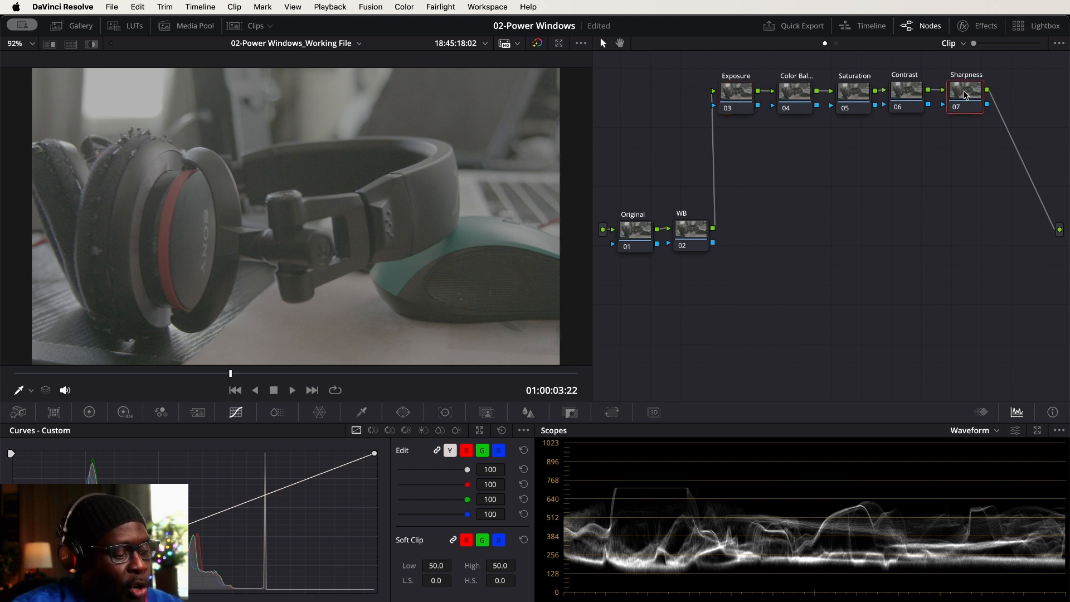
key(alt+s)
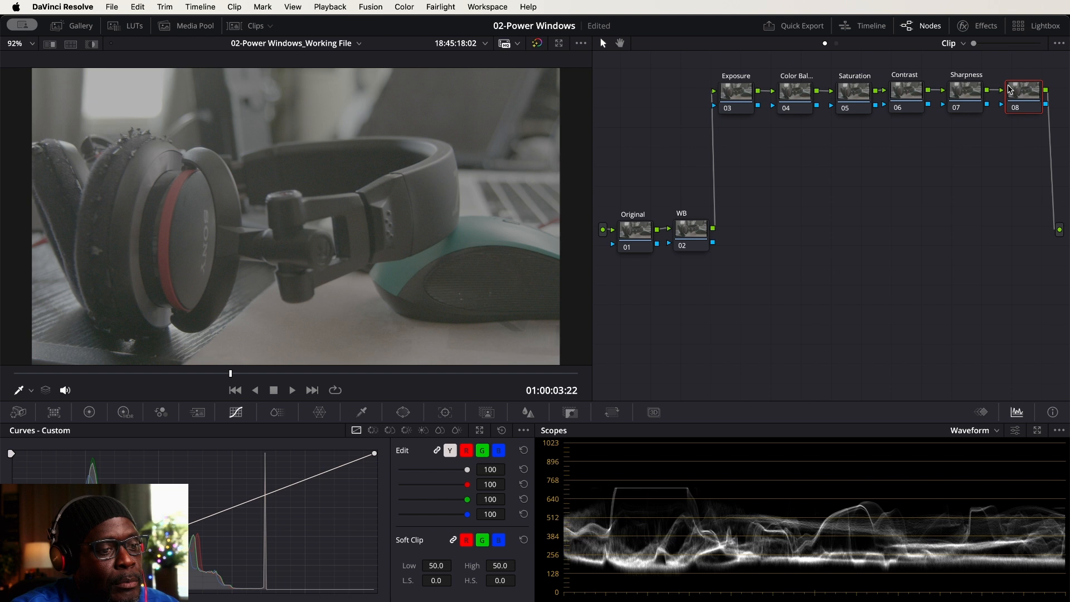
drag(1022, 92, 935, 226)
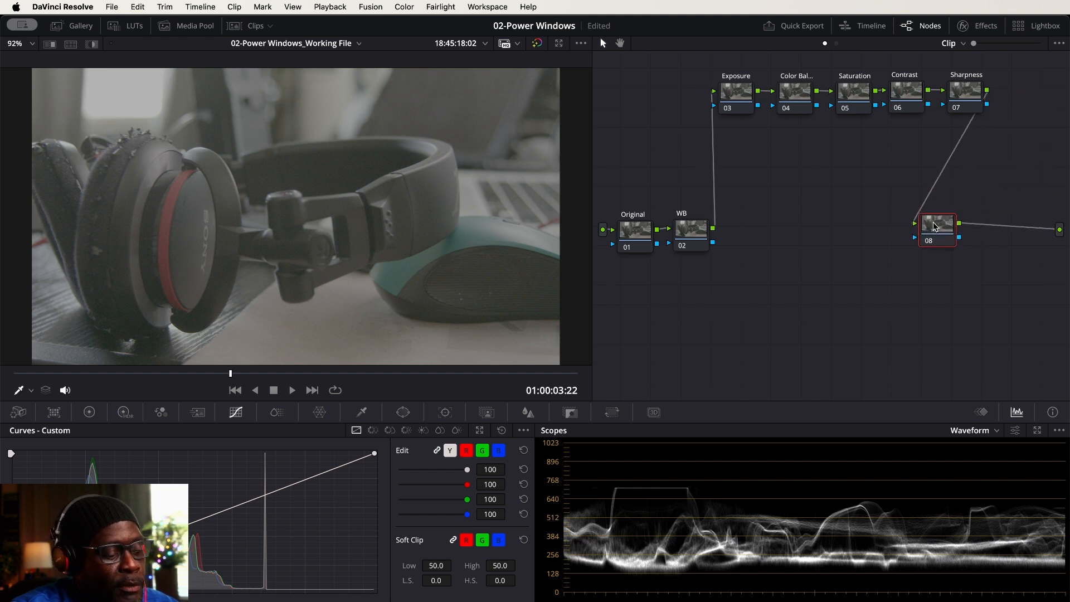
Add a serial node and an outside node following node 08, and line up nodes 08, 09 and 10 ahead of the output
key(alt+s)
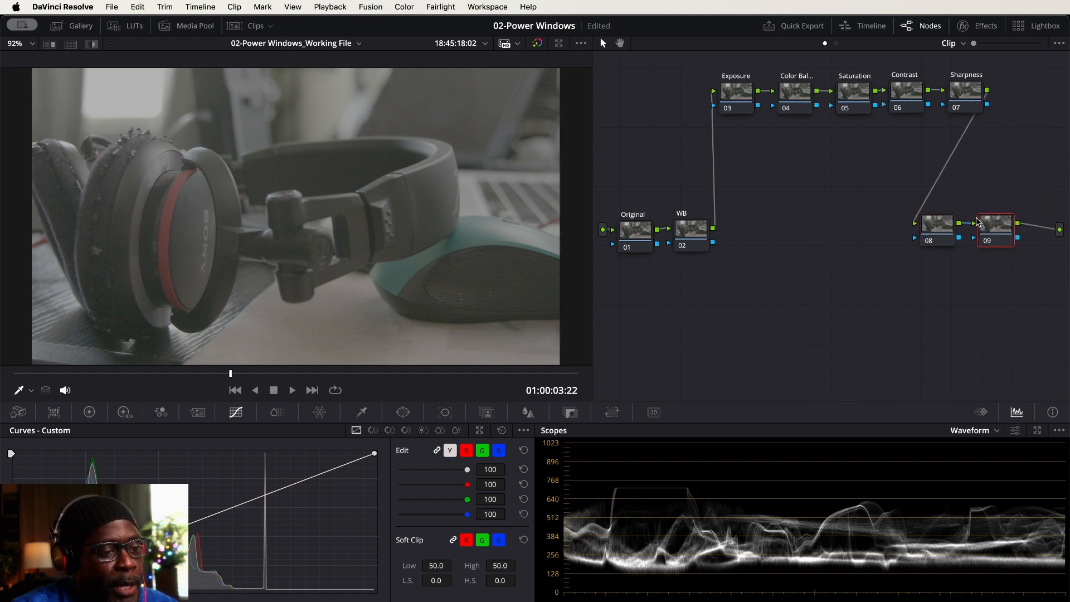
key(alt+o)
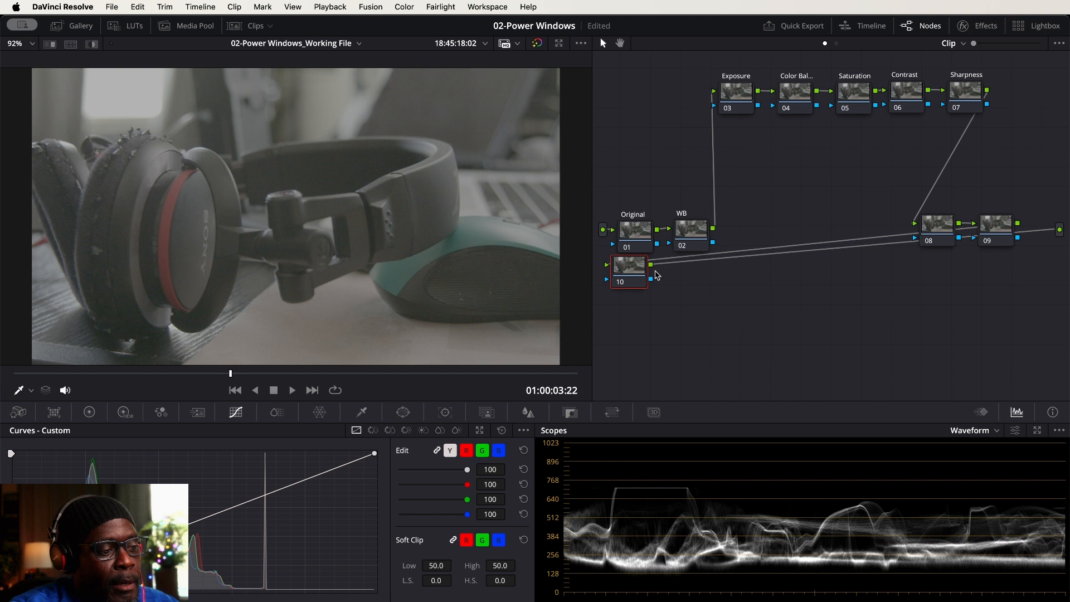
drag(636, 272, 1043, 273)
drag(997, 186, 880, 248)
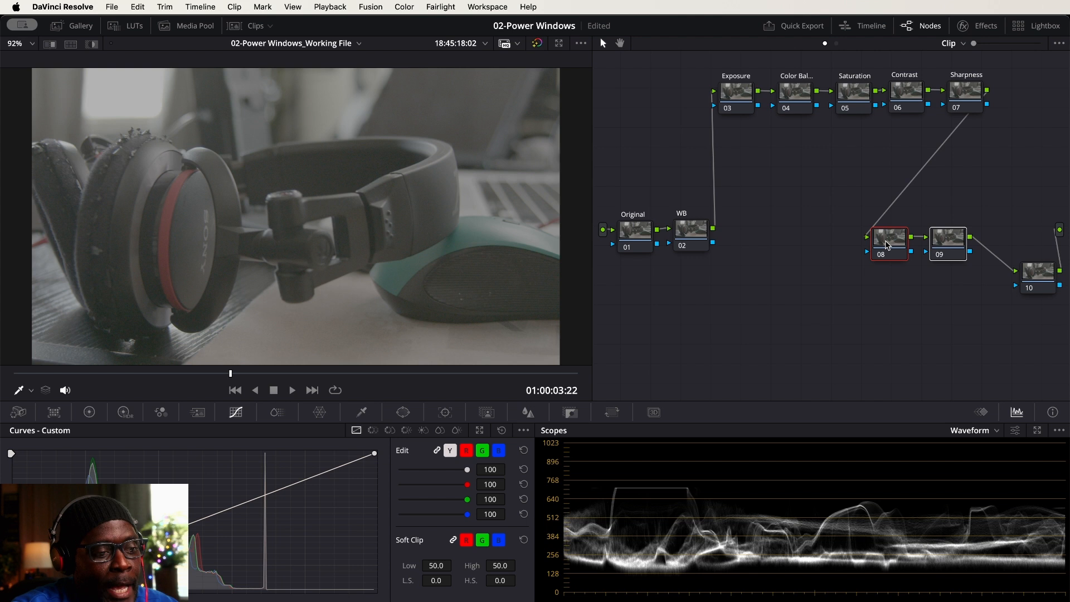
drag(1036, 273, 1022, 232)
drag(955, 211, 904, 248)
Label node 08 "CST 1", node 09 "CST 2" and node 10 "LUT"
click(857, 190)
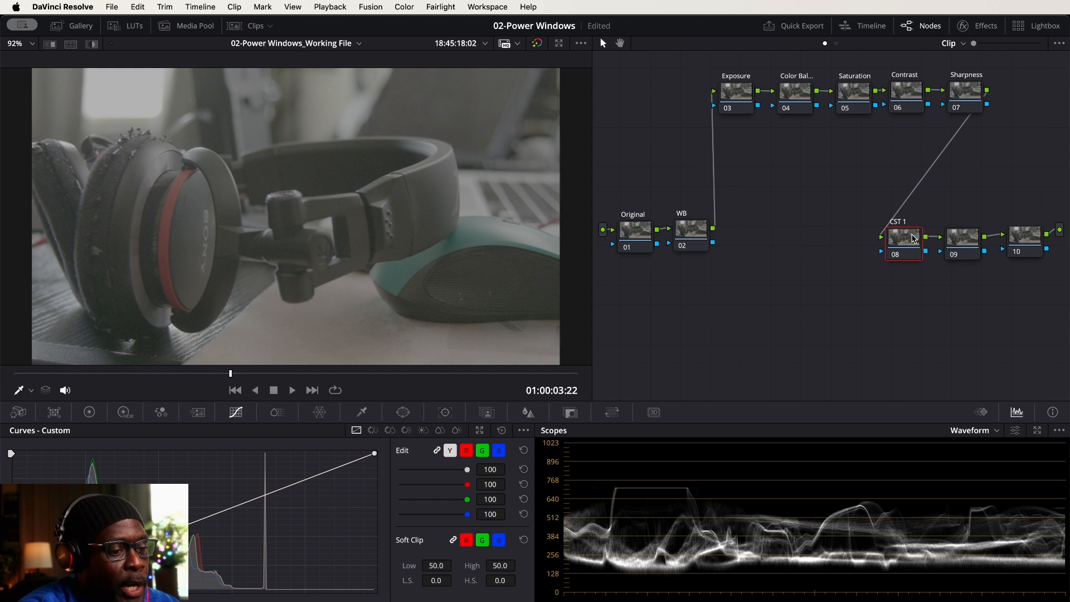
click(962, 237)
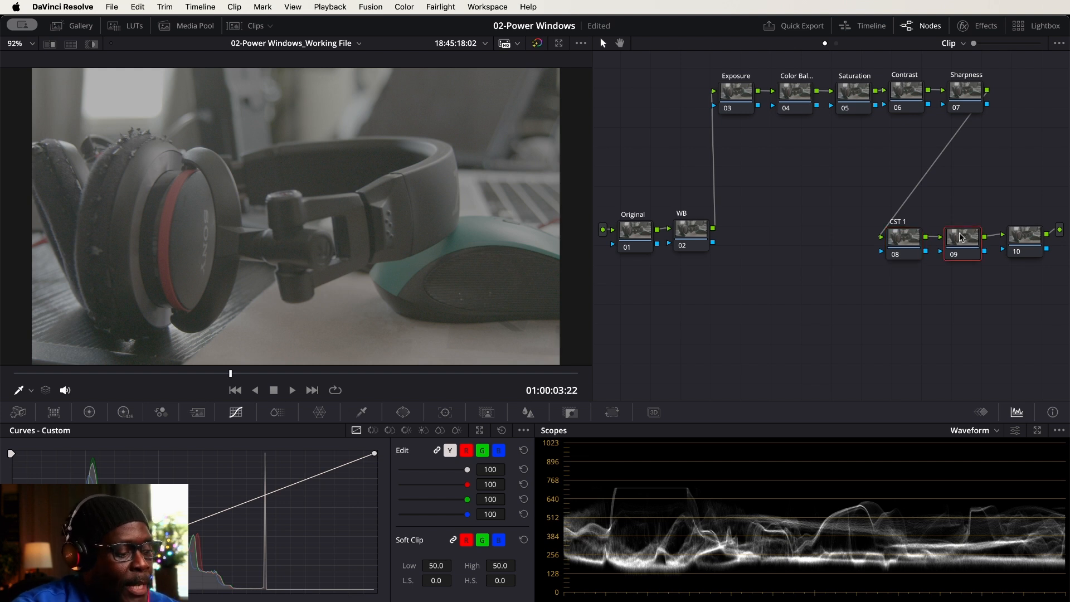
double_click(962, 237)
text(CST 2)
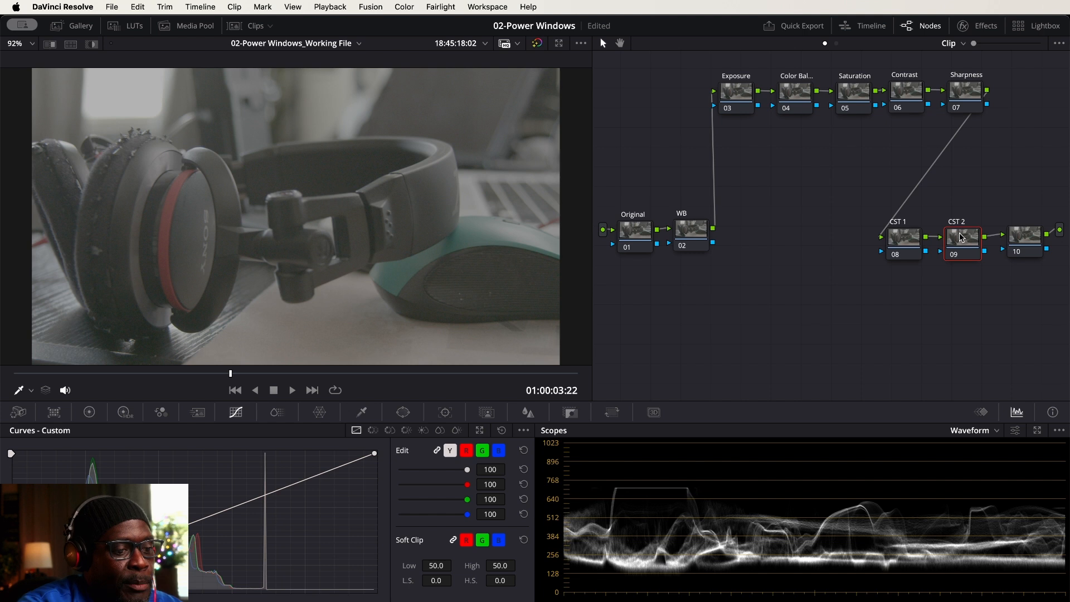
click(1028, 244)
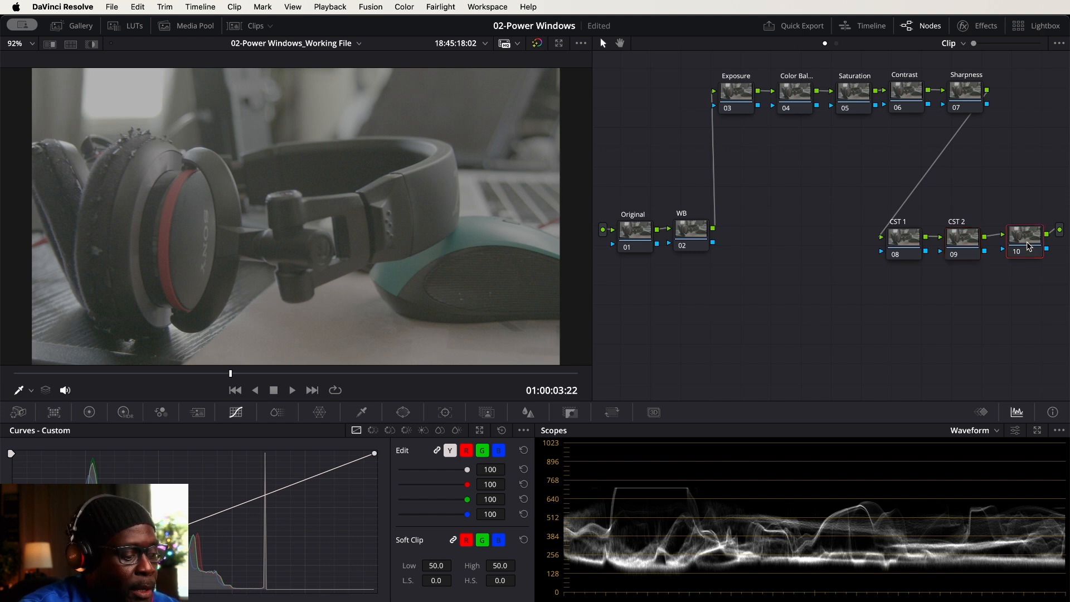
text(LUT)
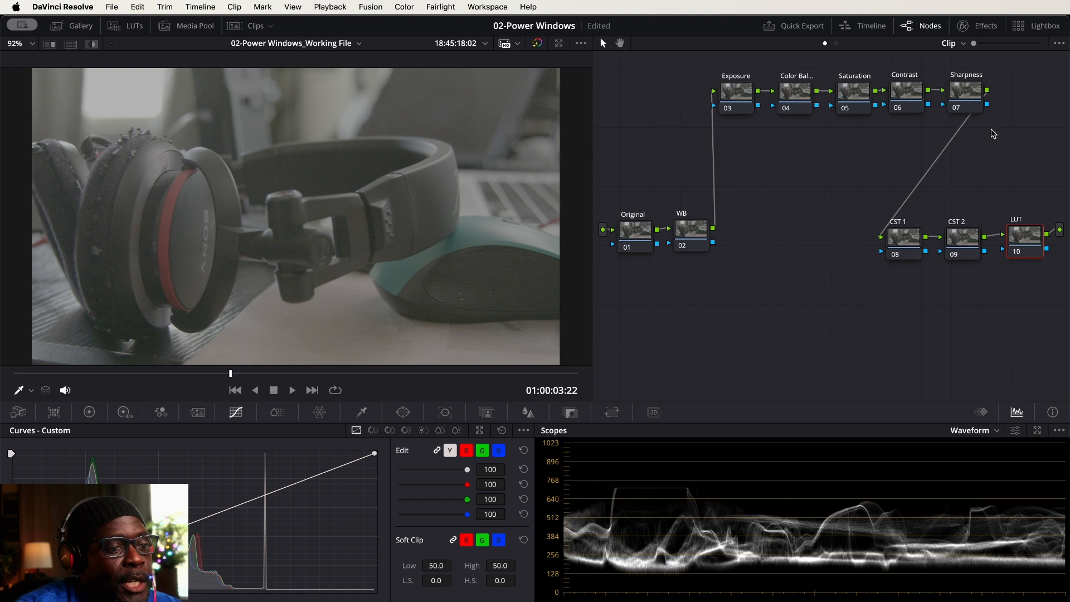
Add a serial node after Sharpness, place it below the Exposure node and label it "Subject"
click(967, 96)
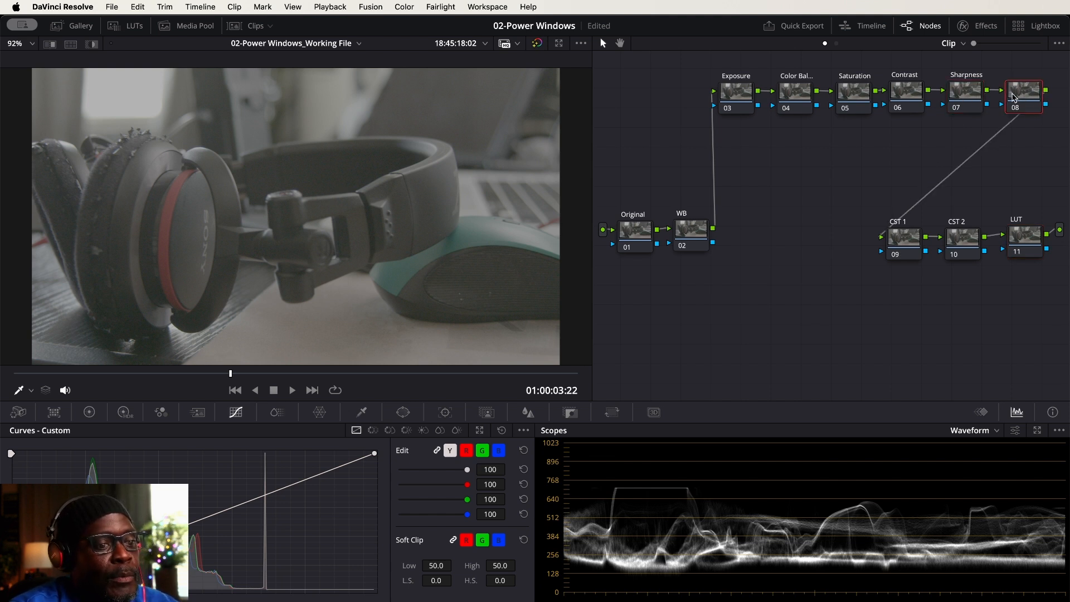
key(alt+s)
drag(858, 140, 741, 170)
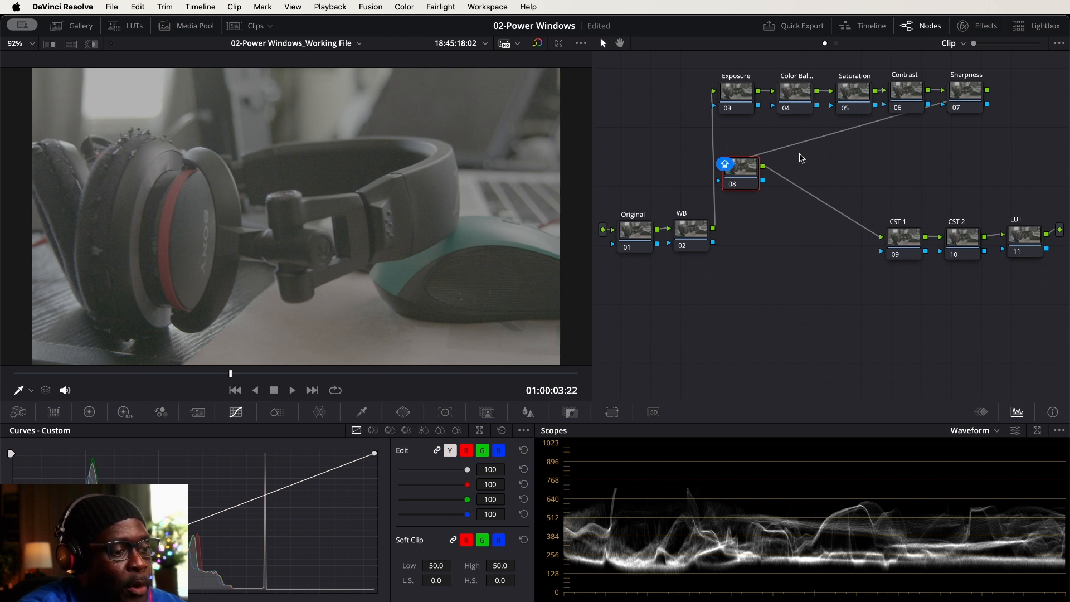
text(ubject)
key(Return)
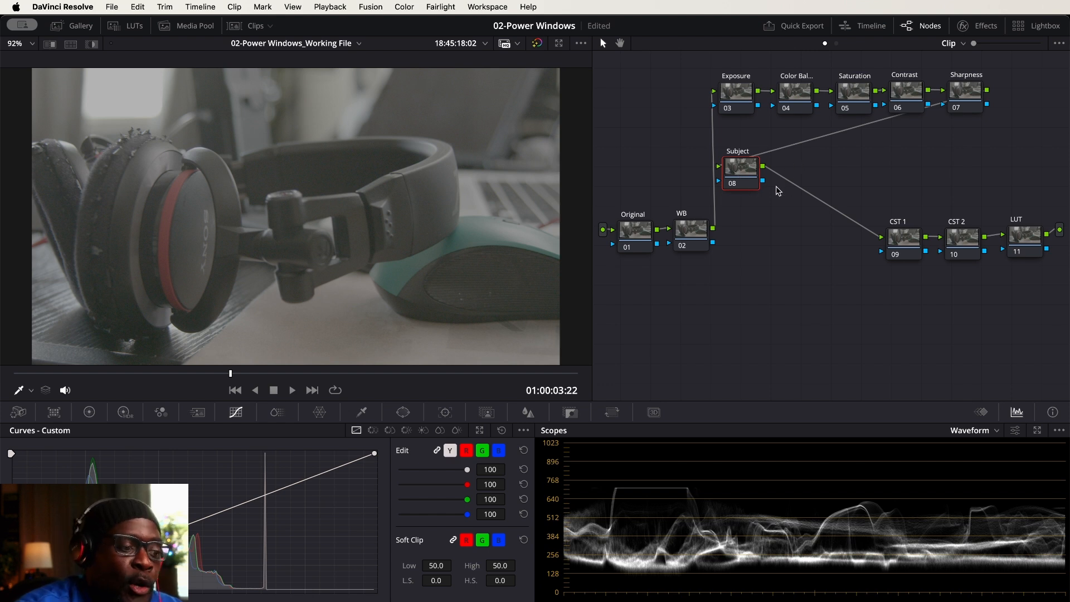
White-balance the image on the WB node by sampling the light SONY lettering on the headphones with the Primaries white balance picker
click(635, 232)
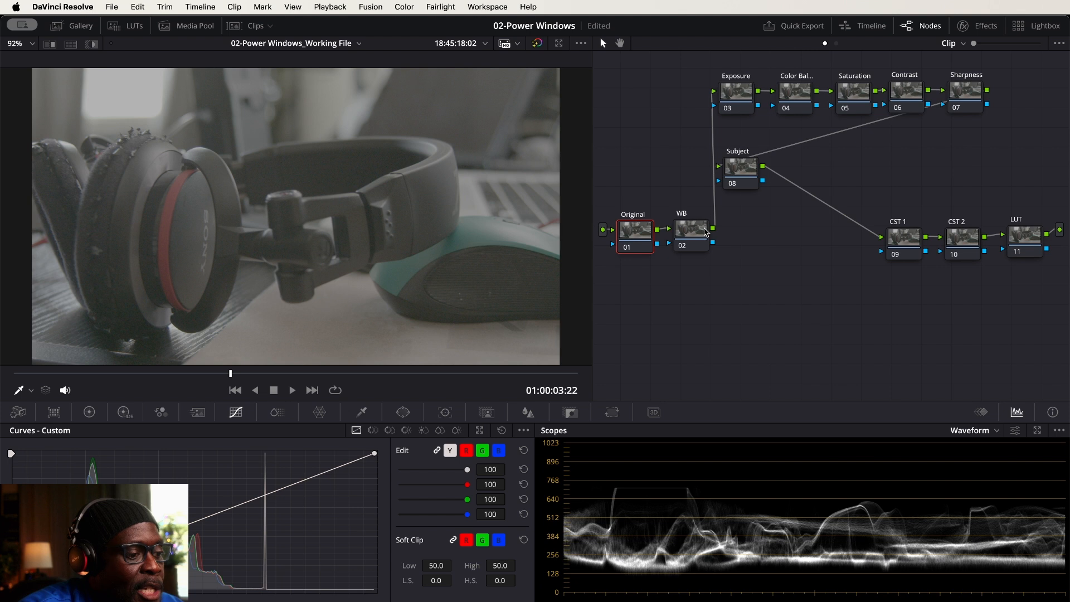
click(694, 232)
click(647, 233)
click(693, 236)
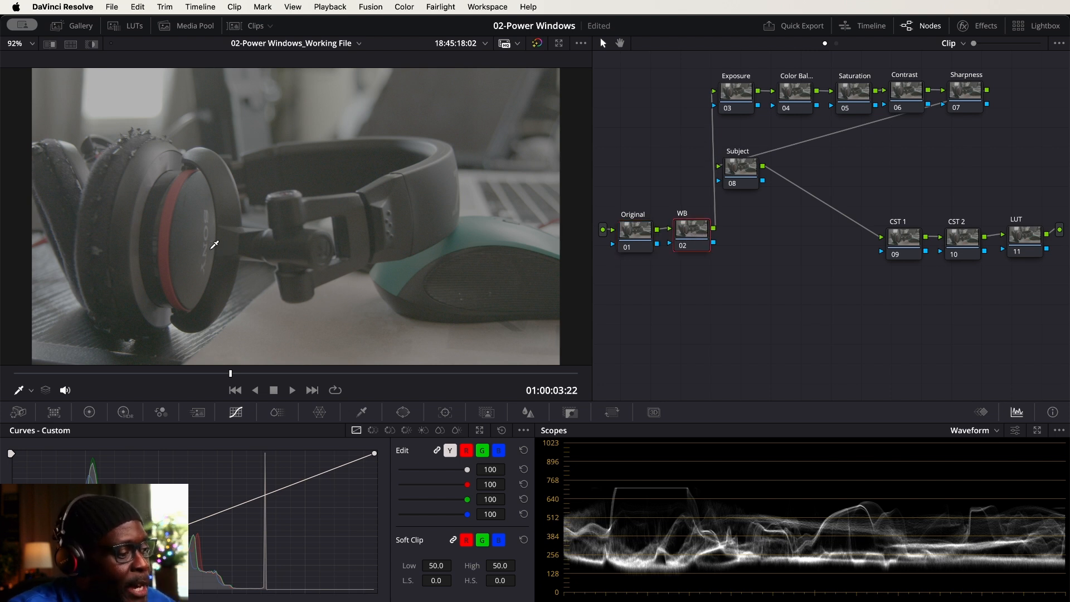
scroll(215, 239, up, 8)
scroll(130, 251, up, 1)
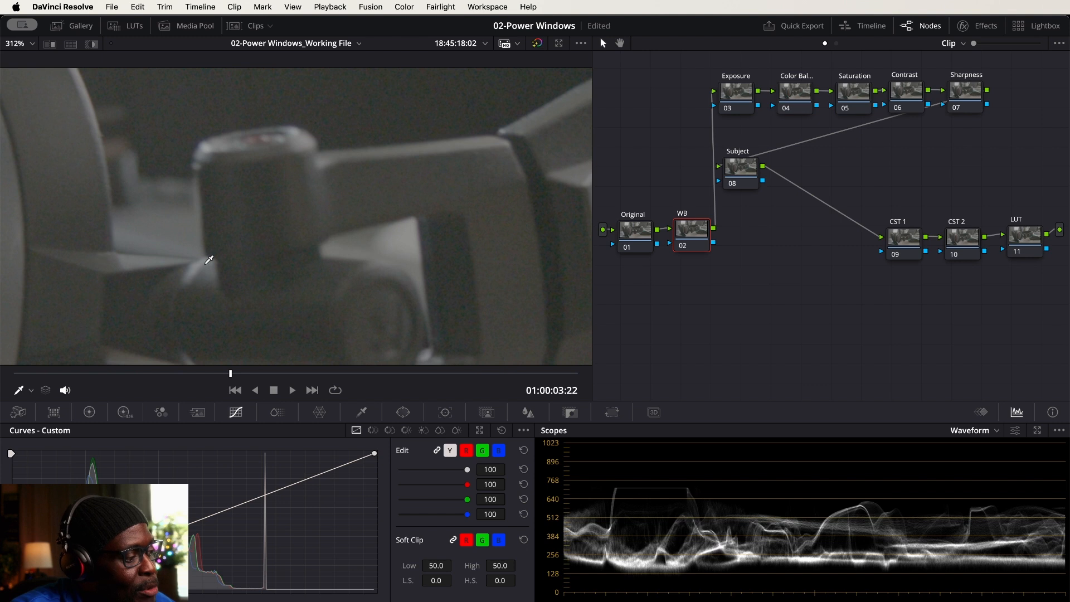
scroll(256, 258, up, 1)
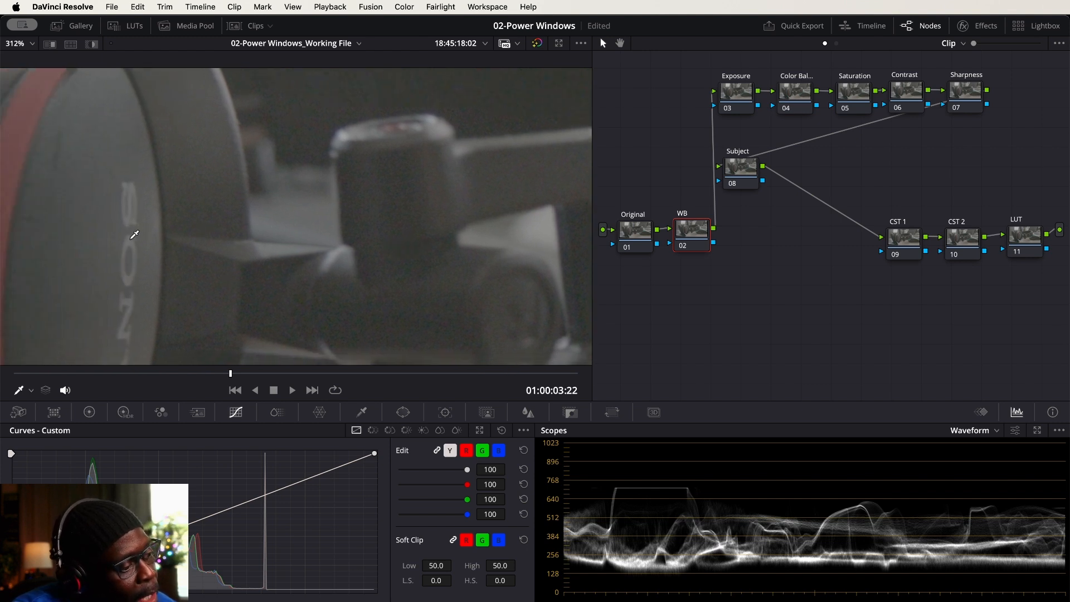
click(129, 243)
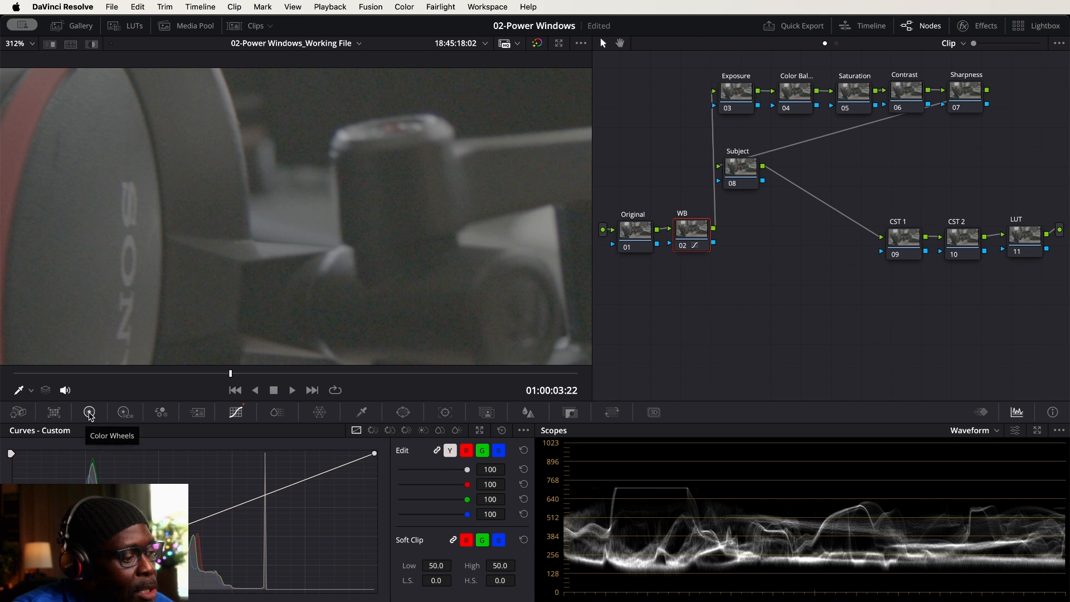
click(90, 412)
click(34, 449)
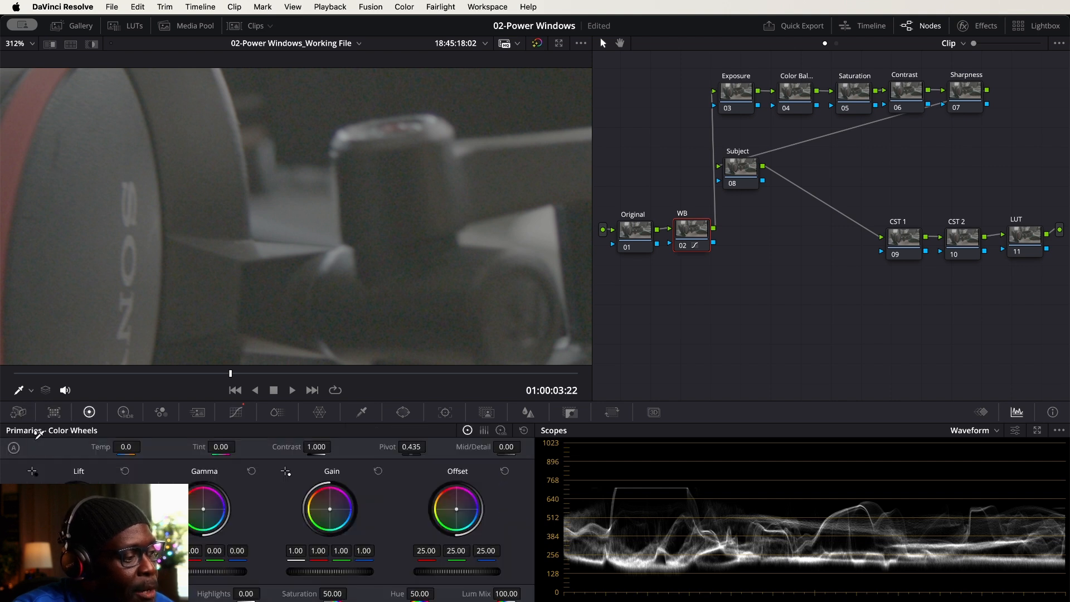
click(131, 221)
scroll(271, 204, down, 10)
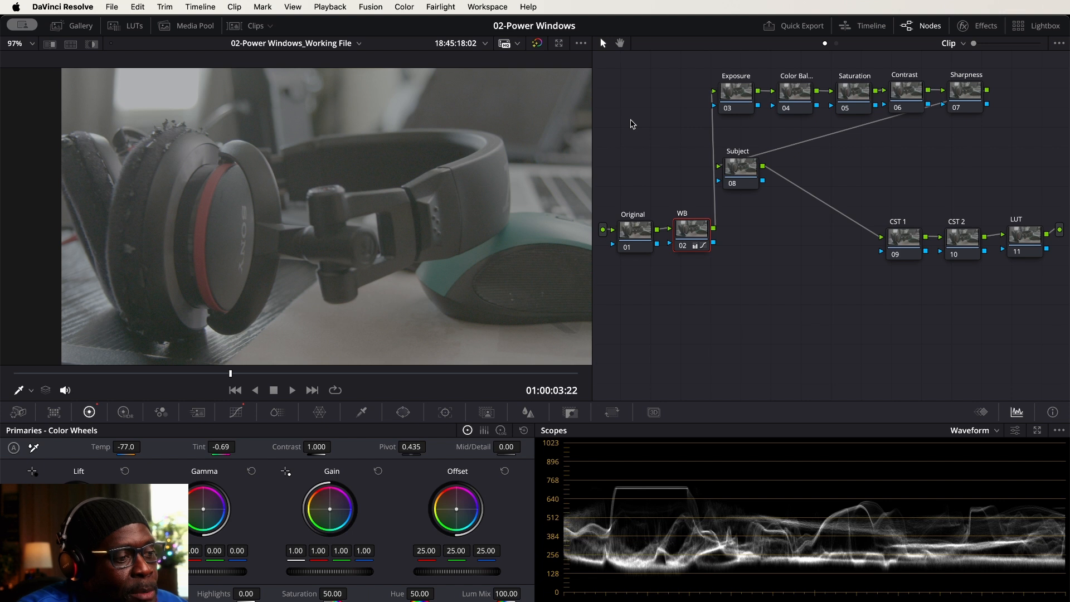
Apply the Color Space Transform effect to the CST 1 node
click(747, 166)
click(737, 94)
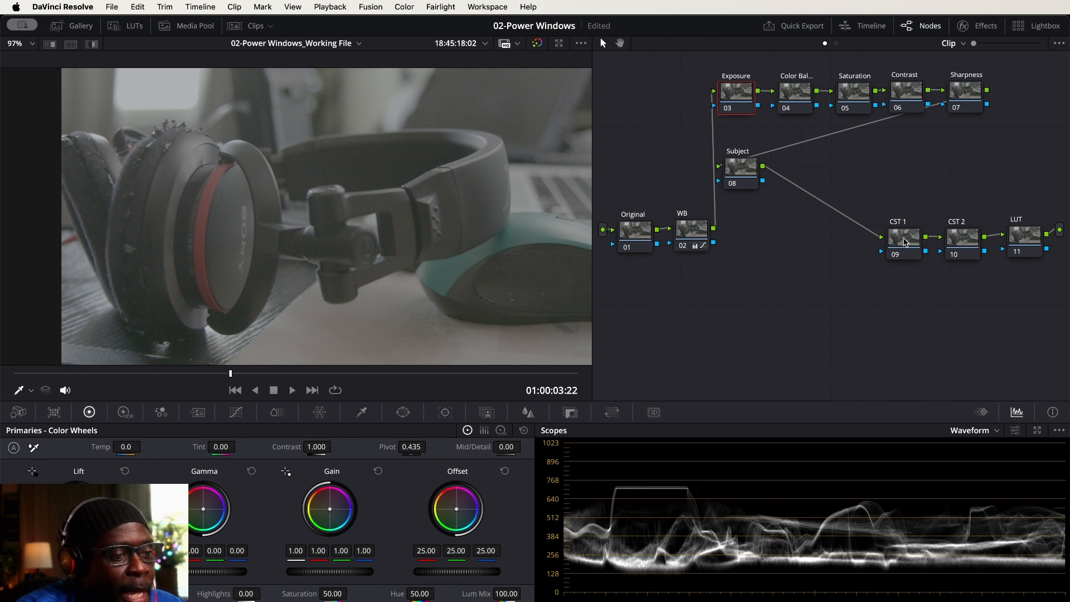
scroll(946, 186, right, 5)
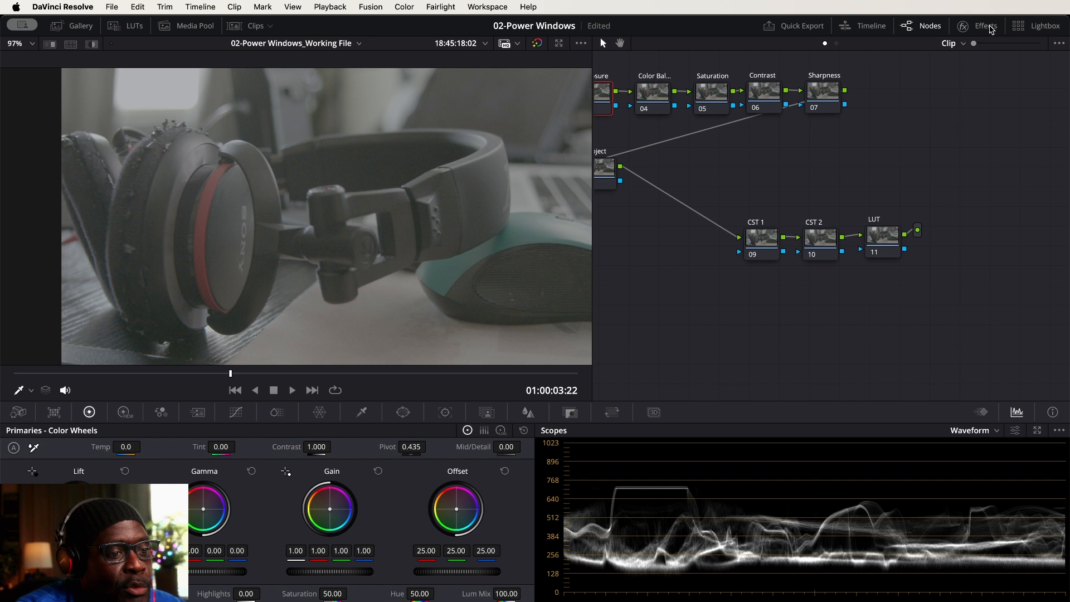
click(988, 28)
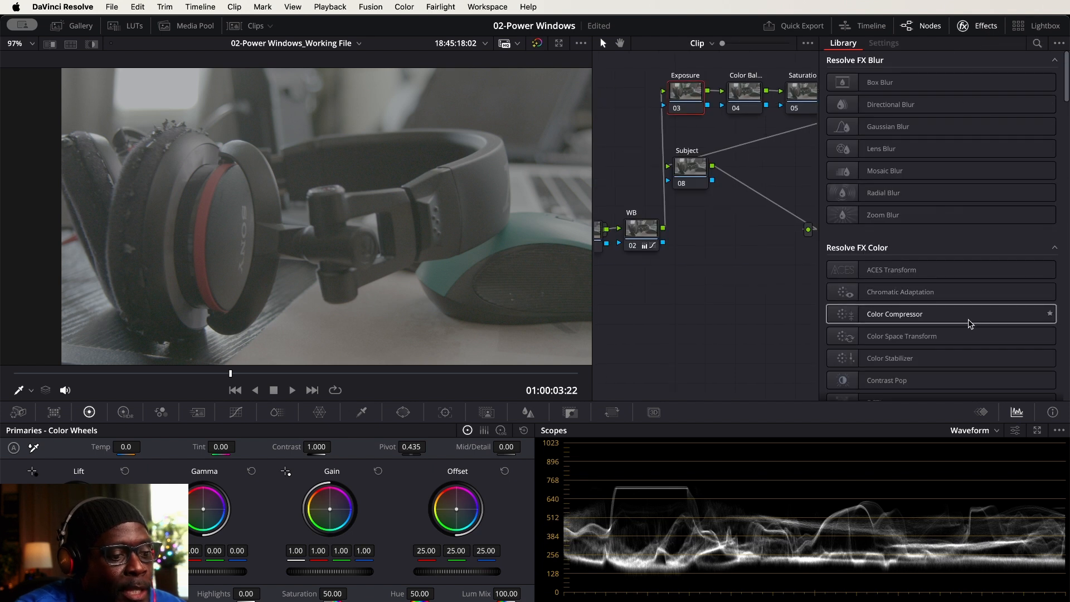
scroll(795, 270, right, 3)
scroll(613, 291, right, 2)
scroll(724, 294, right, 2)
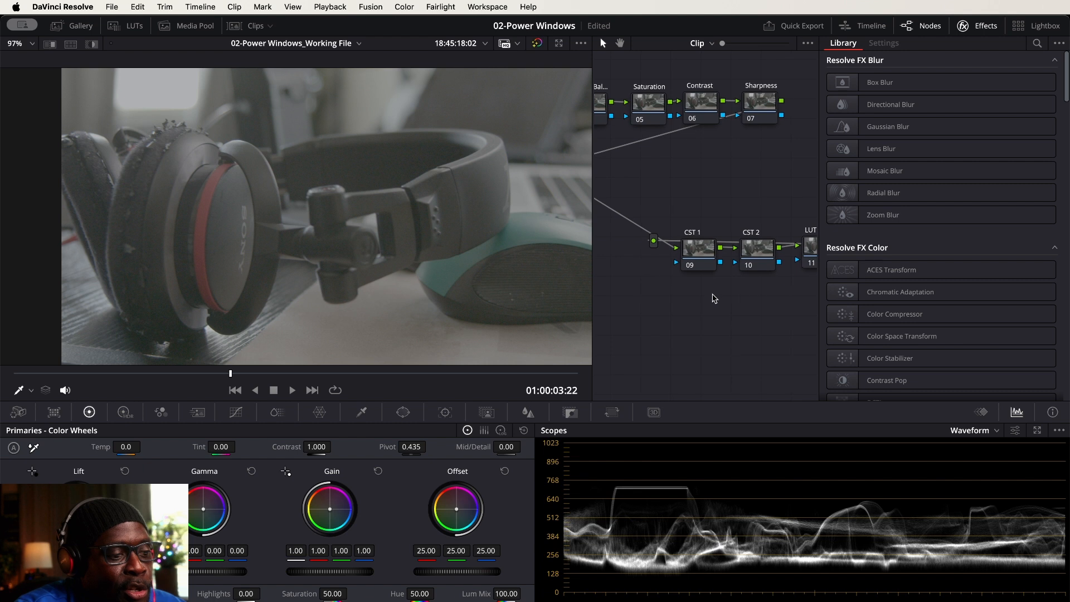
drag(937, 337, 701, 253)
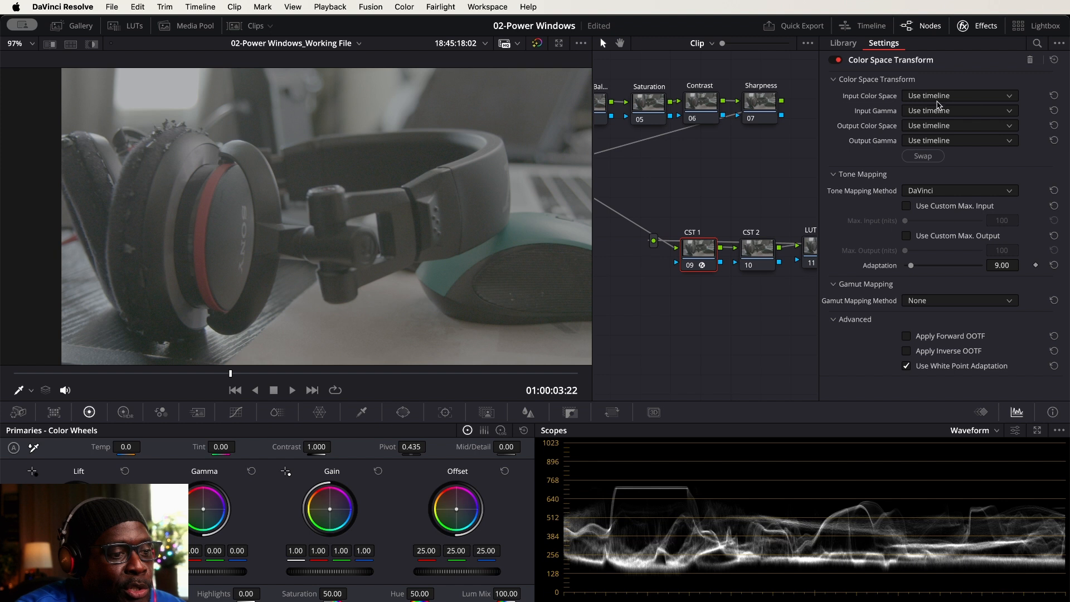
Set CST 1's input color space to Blackmagic Design Wide Gamut Gen 4/5 and its input gamma to Blackmagic Design Film Gen 5
click(1010, 99)
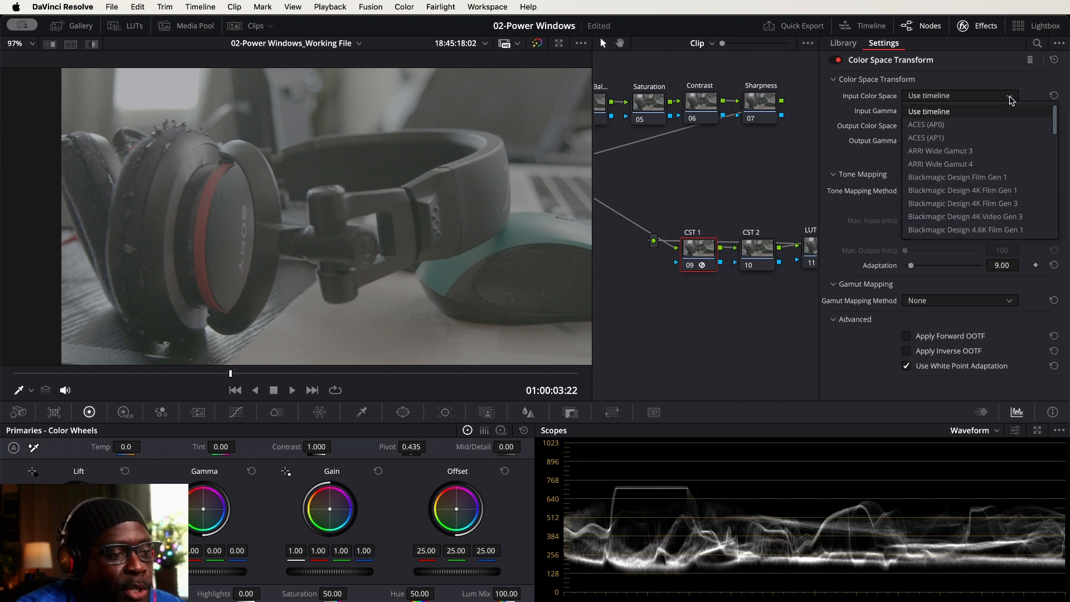
scroll(1037, 159, down, 3)
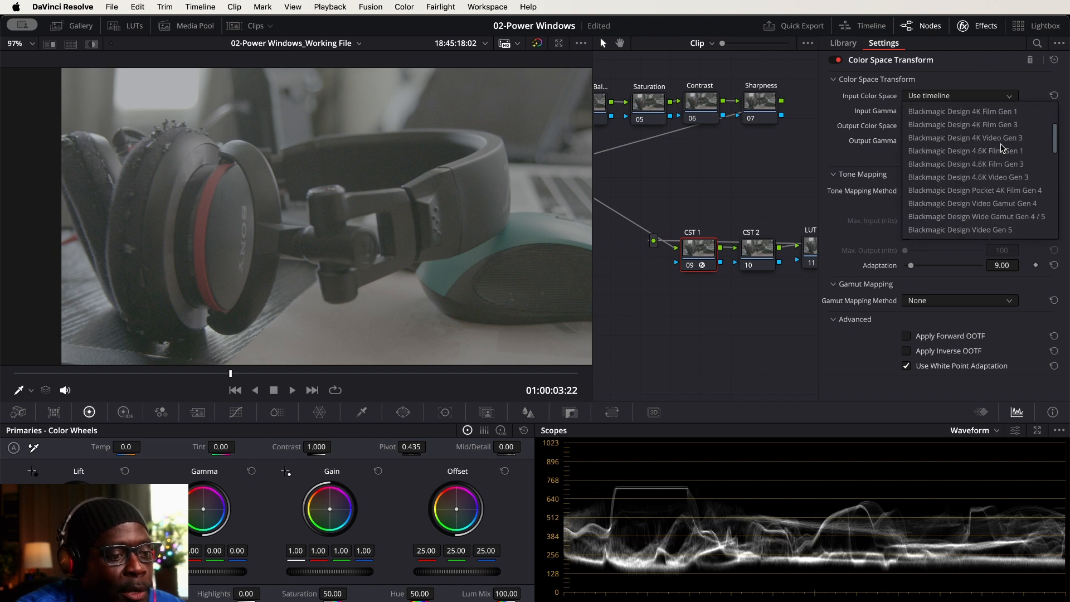
click(1033, 220)
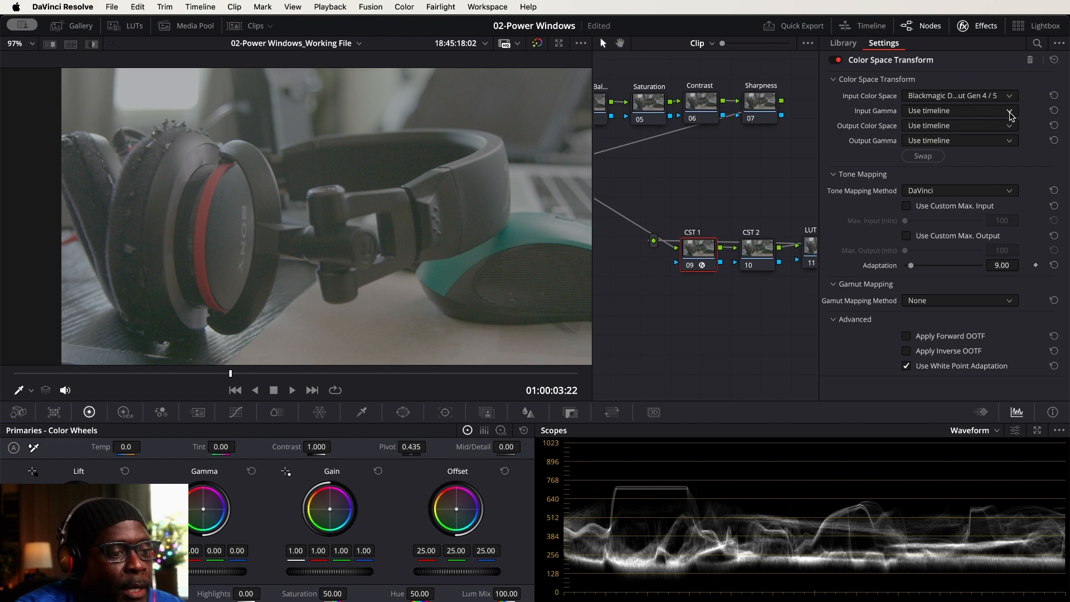
click(1011, 112)
scroll(1020, 161, down, 5)
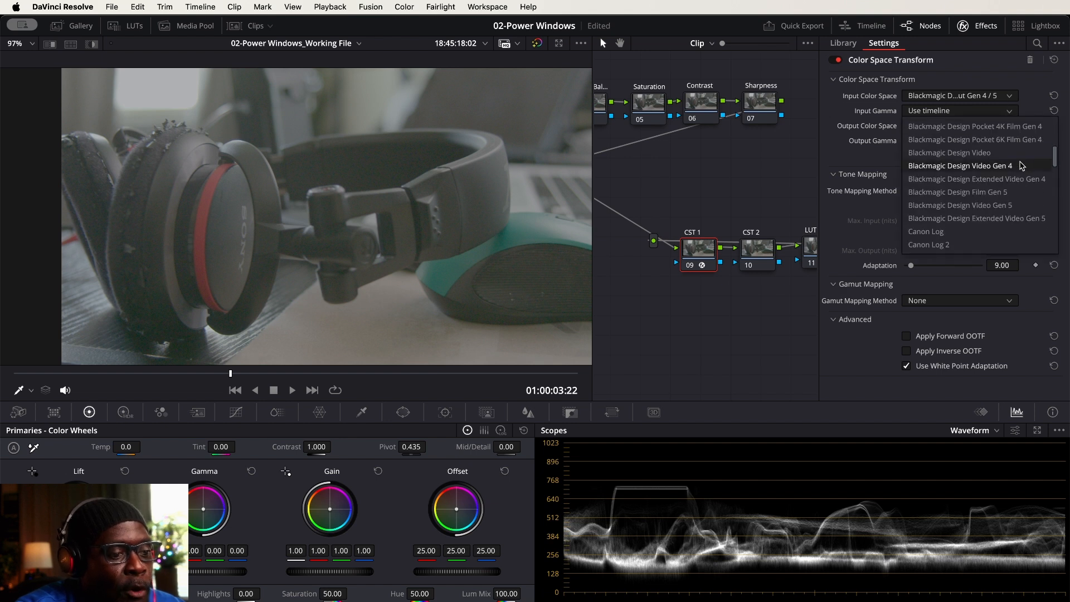
click(1000, 194)
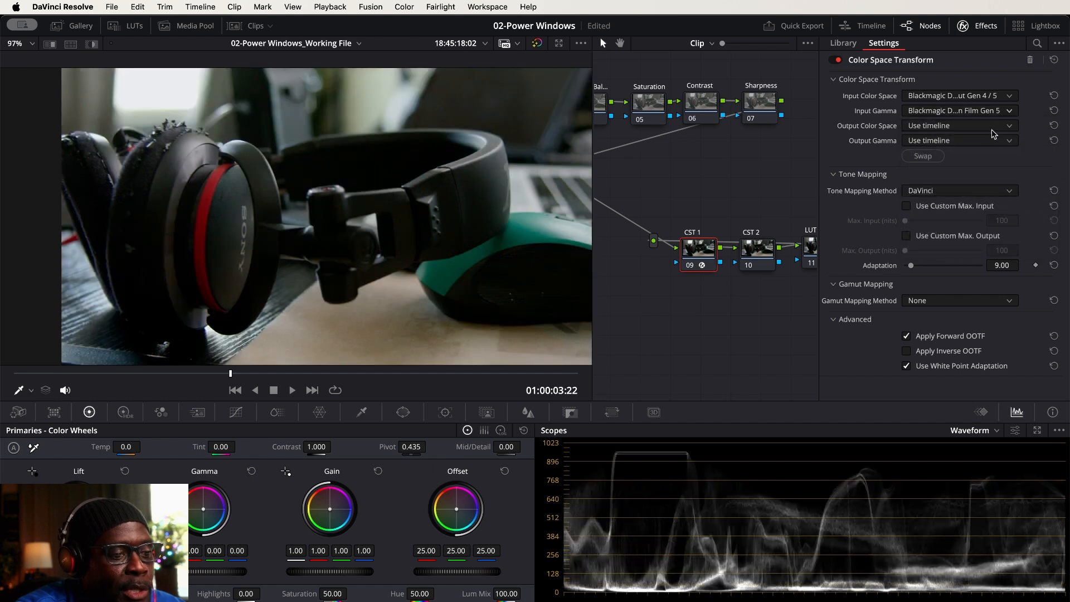
Set CST 1's output color space to Rec.709 and its output gamma to Gamma 2.2, and close the effect settings
click(999, 127)
scroll(1004, 167, down, 4)
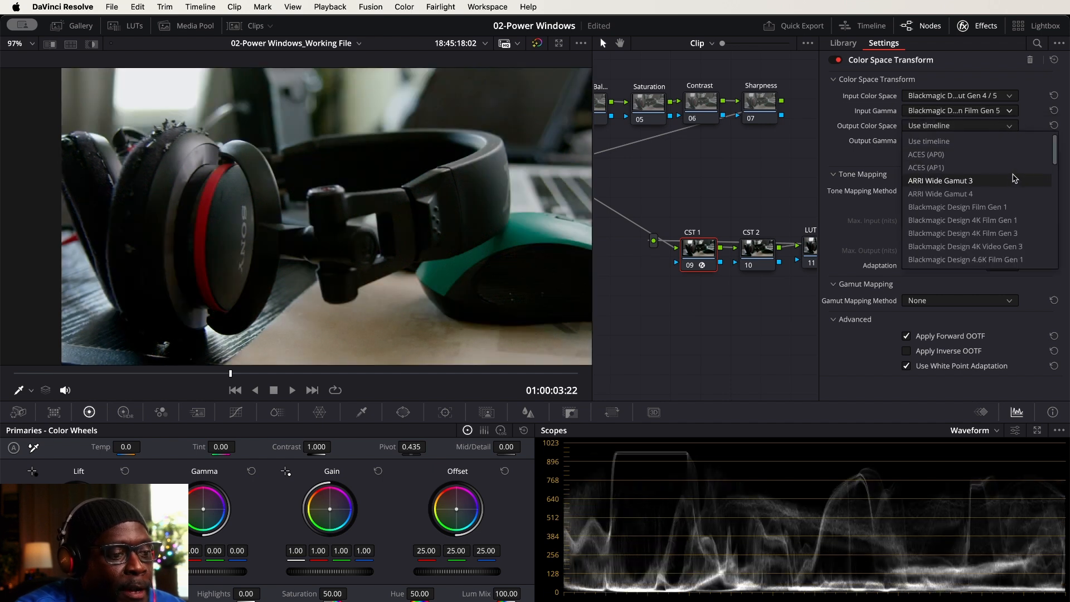
scroll(1012, 192, down, 5)
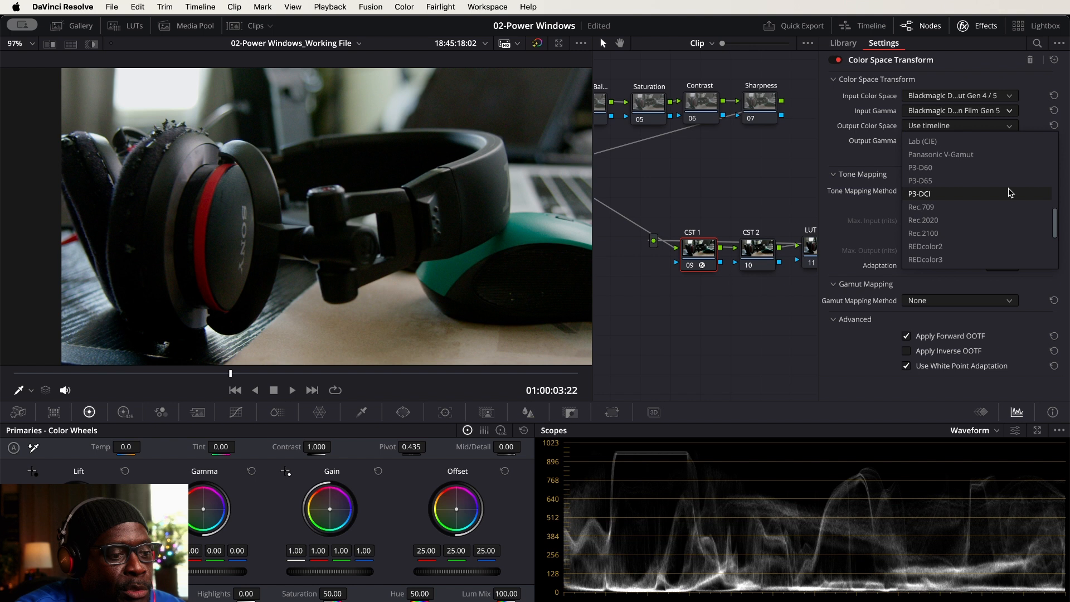
scroll(1010, 190, down, 1)
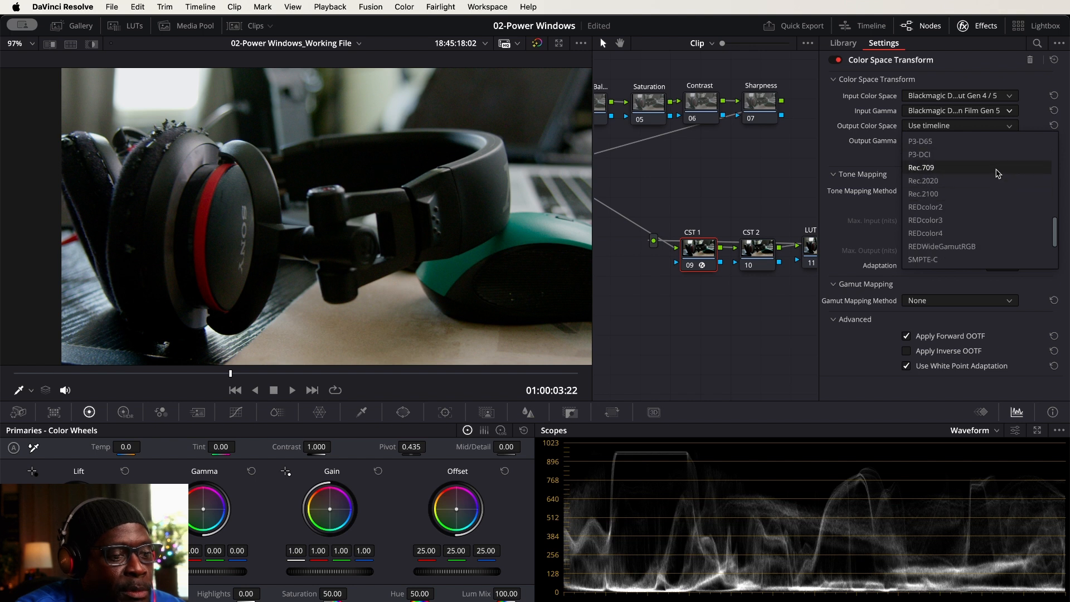
click(996, 168)
click(1010, 142)
scroll(981, 230, down, 10)
scroll(981, 230, down, 2)
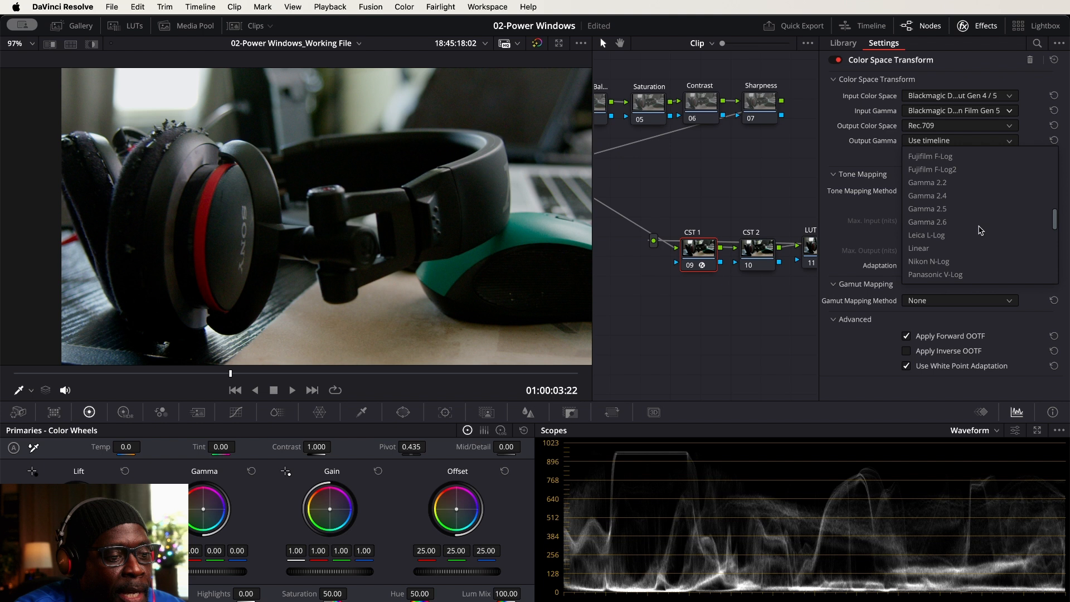
click(968, 188)
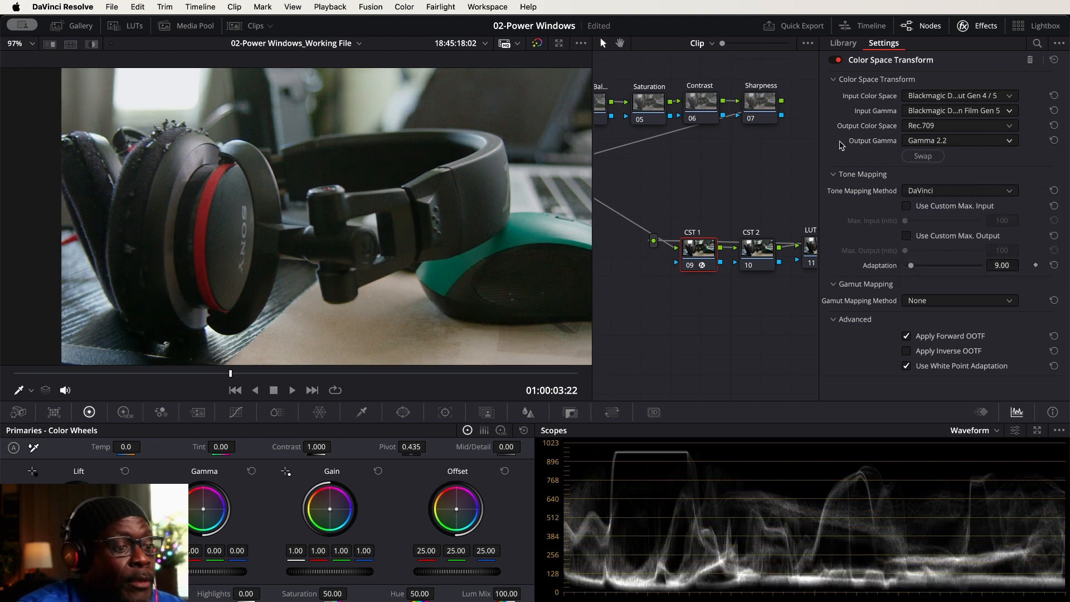
click(988, 27)
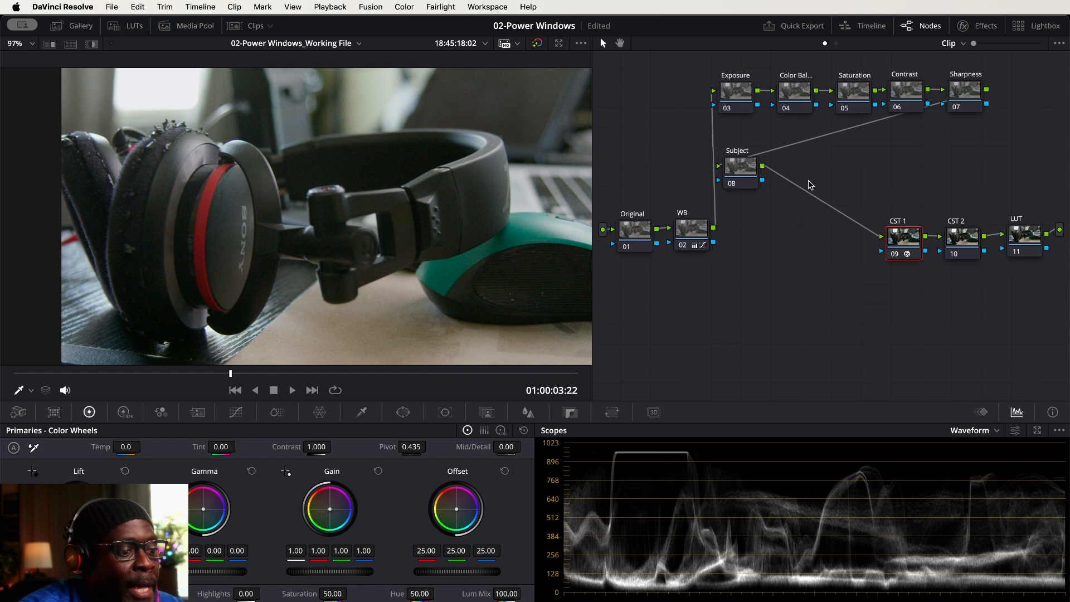
click(746, 172)
drag(746, 172, 747, 170)
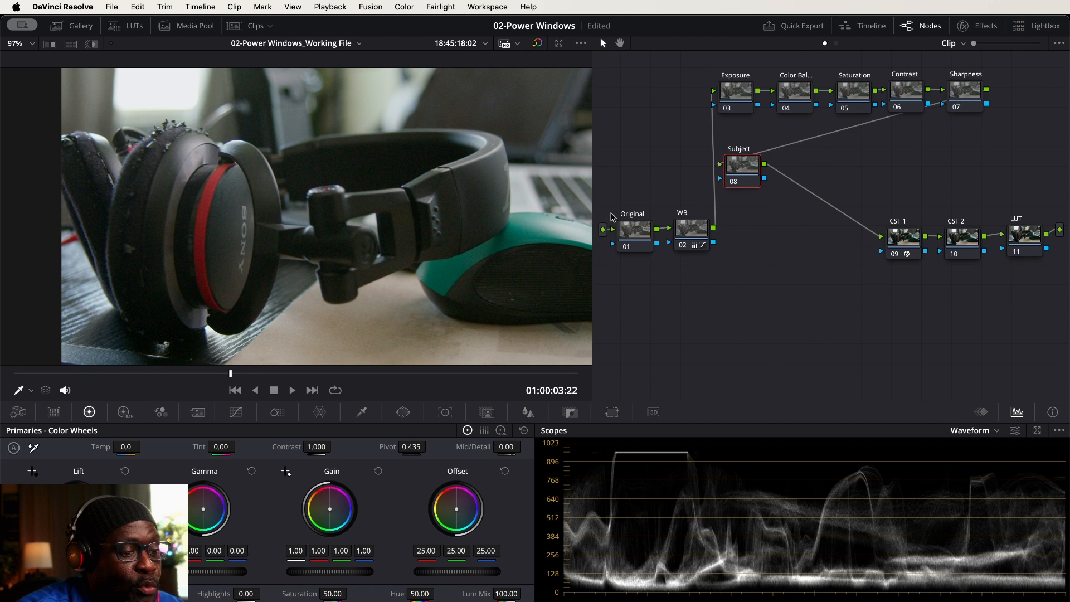
drag(914, 243, 914, 240)
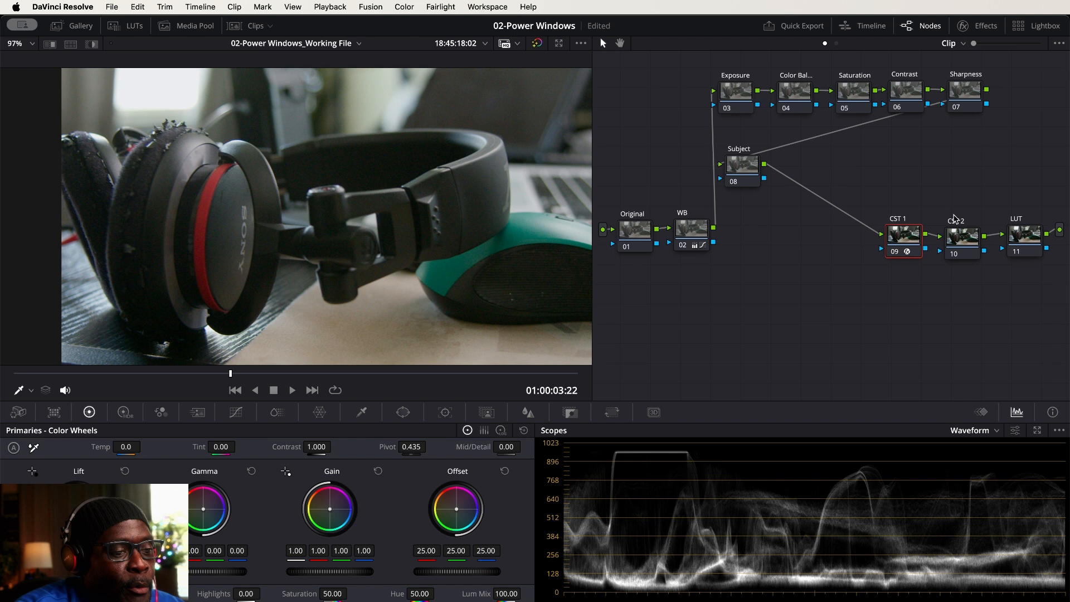
On the Exposure node, adjust the shadow area of the custom curve and lower the curve's white endpoint slightly
click(740, 91)
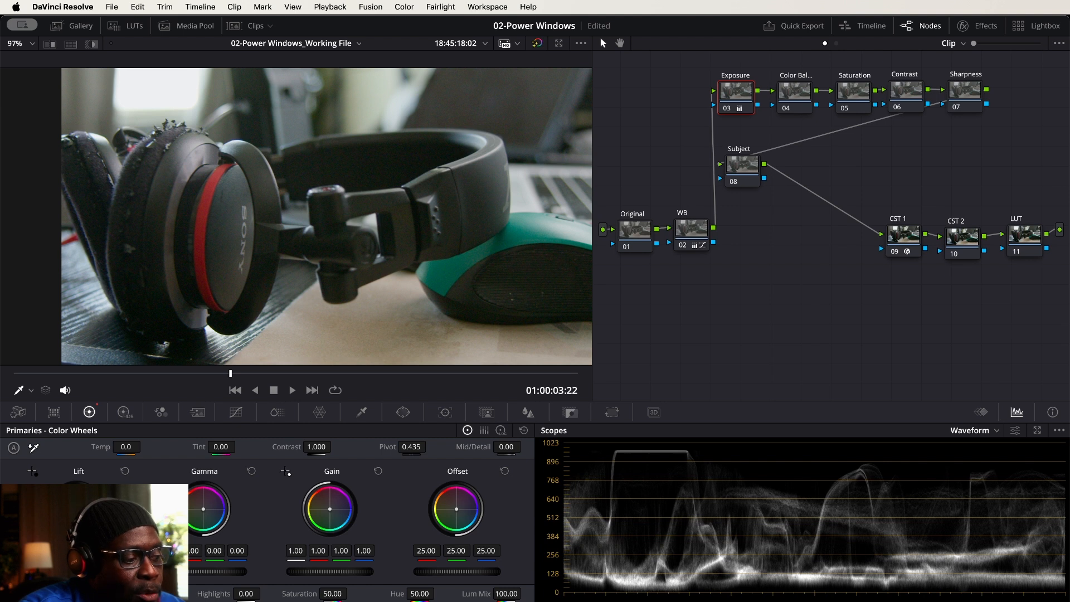
click(236, 412)
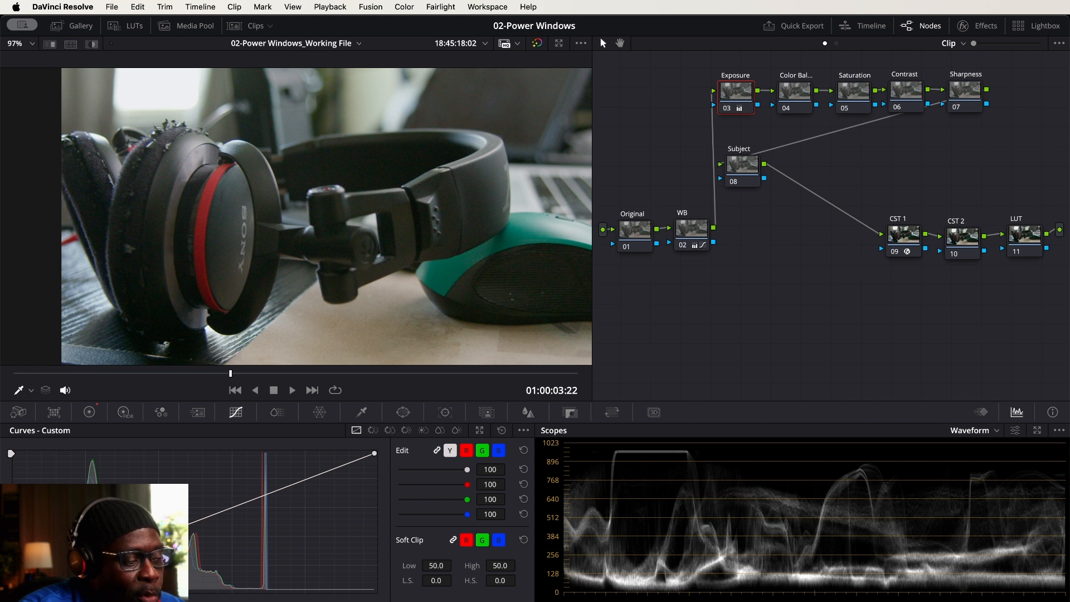
click(100, 556)
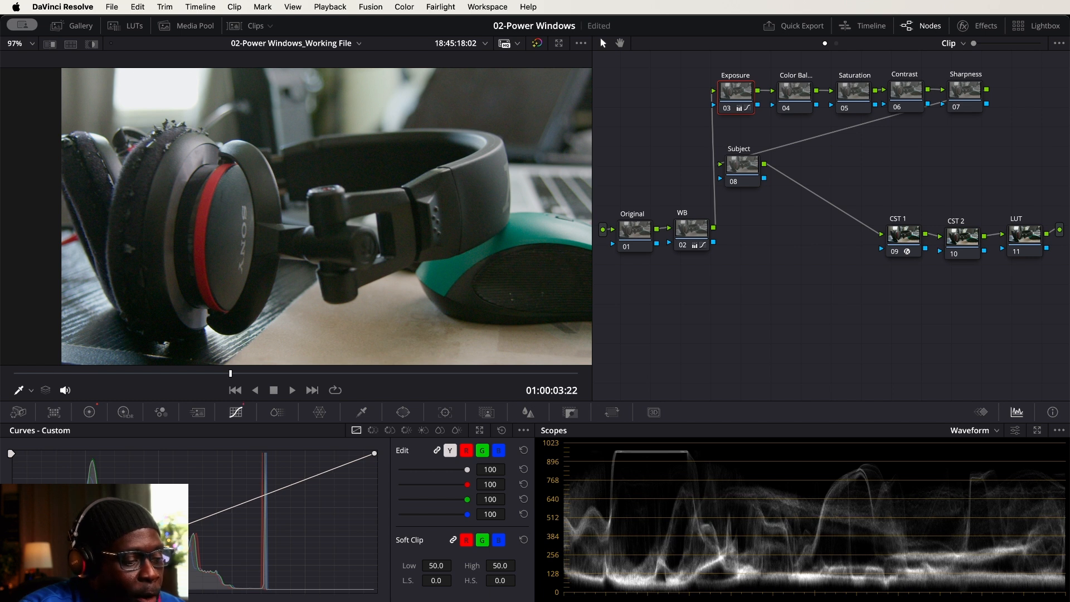
drag(100, 558, 100, 556)
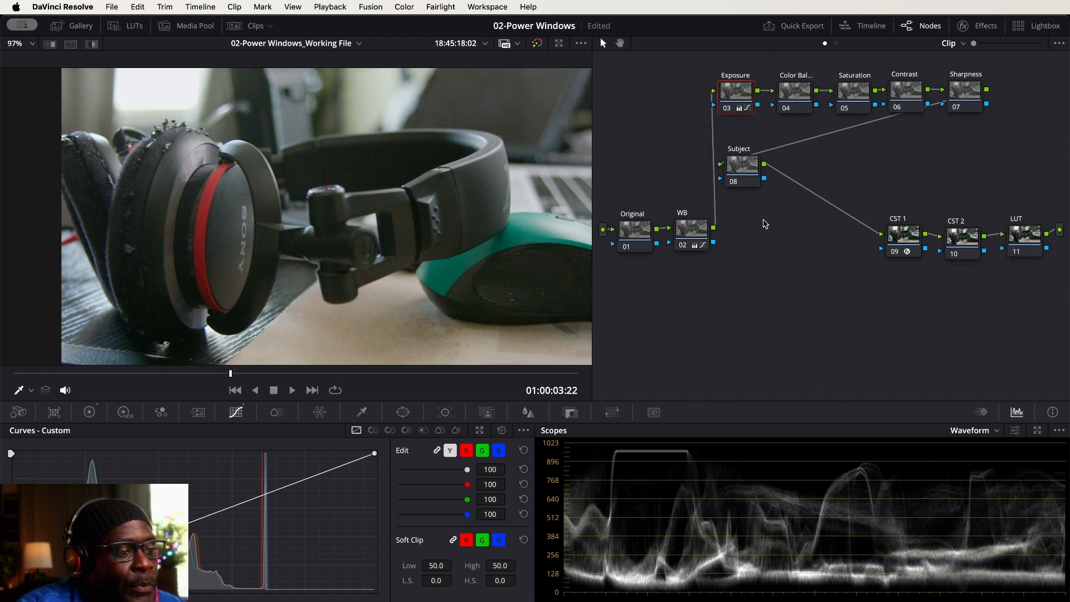
drag(374, 456, 376, 460)
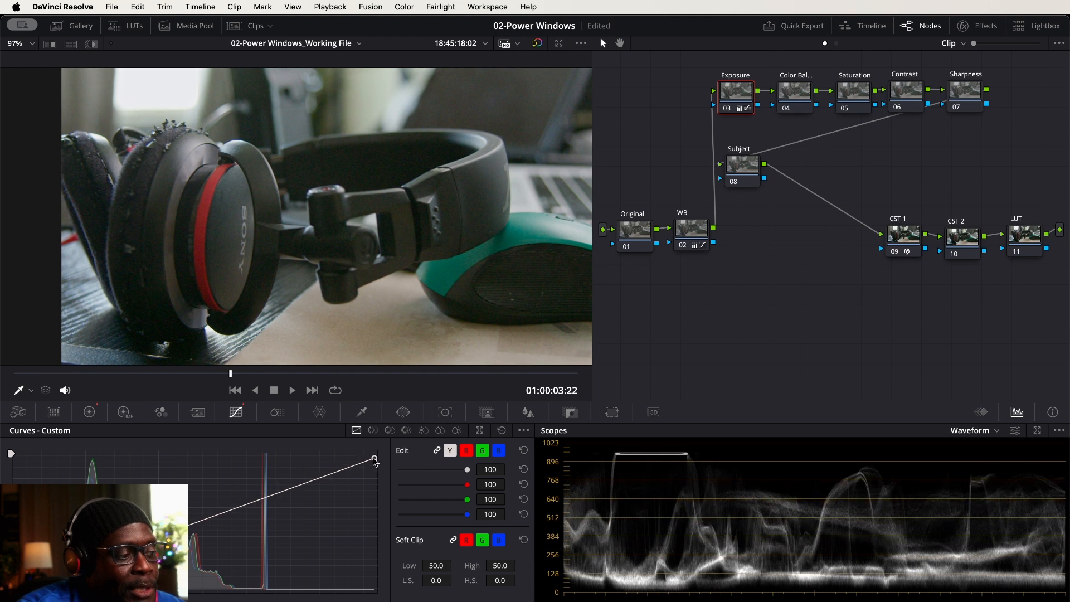
drag(375, 460, 375, 461)
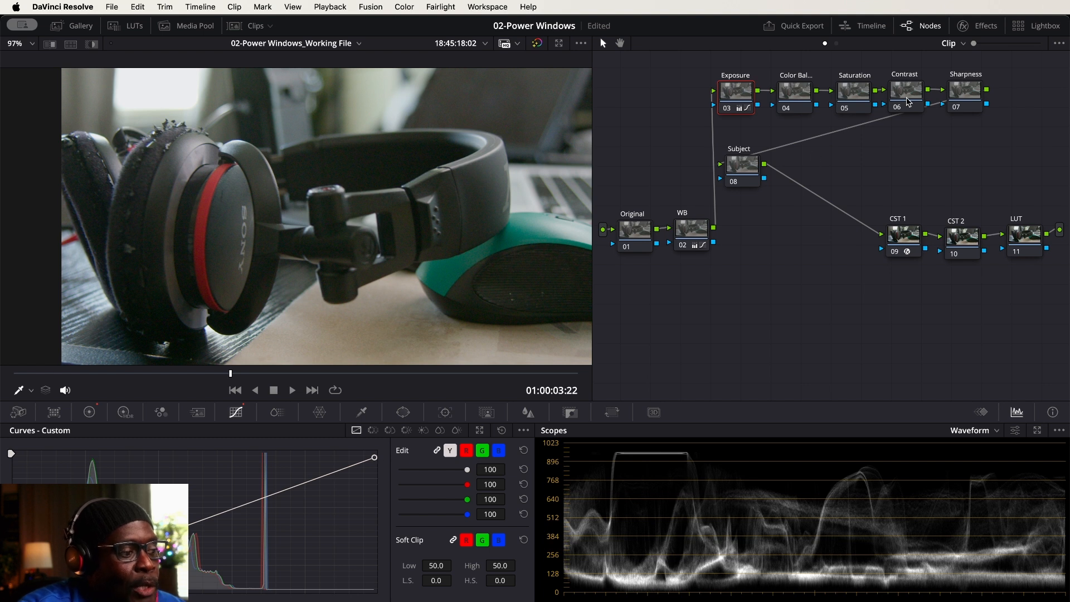
On the Color Balance node, display the Parade scope and shift the Gain color balance to red 0.99, green 1.00 and blue 1.00
click(800, 94)
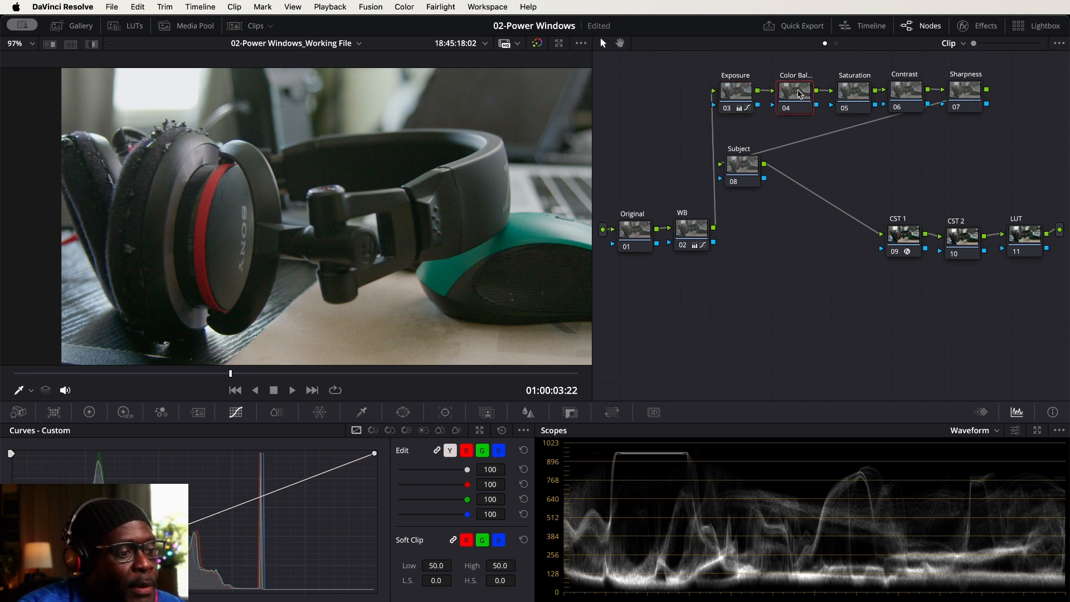
click(997, 431)
click(996, 449)
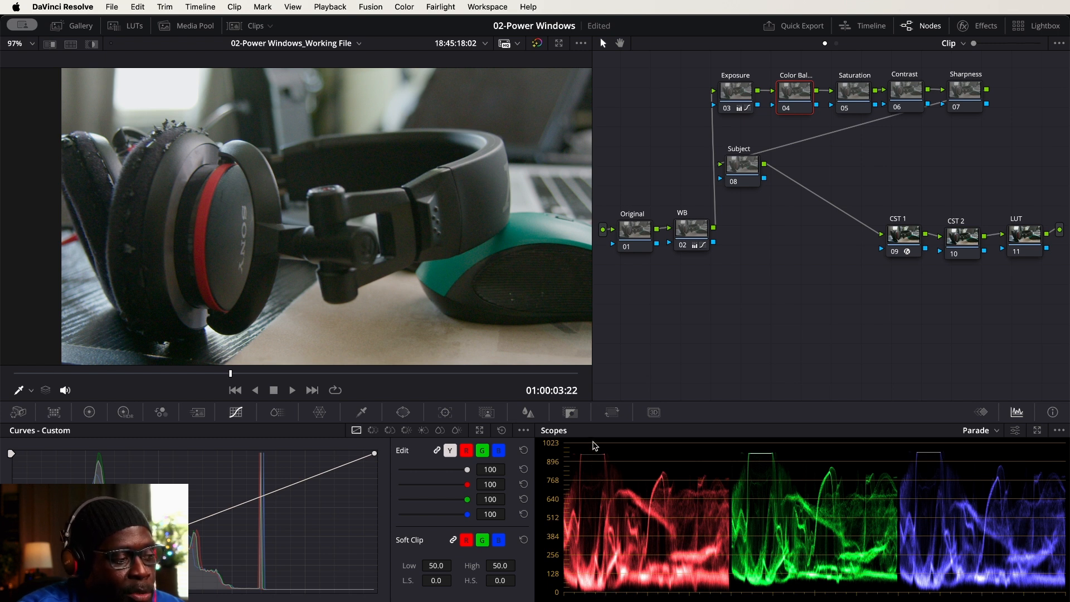
click(91, 413)
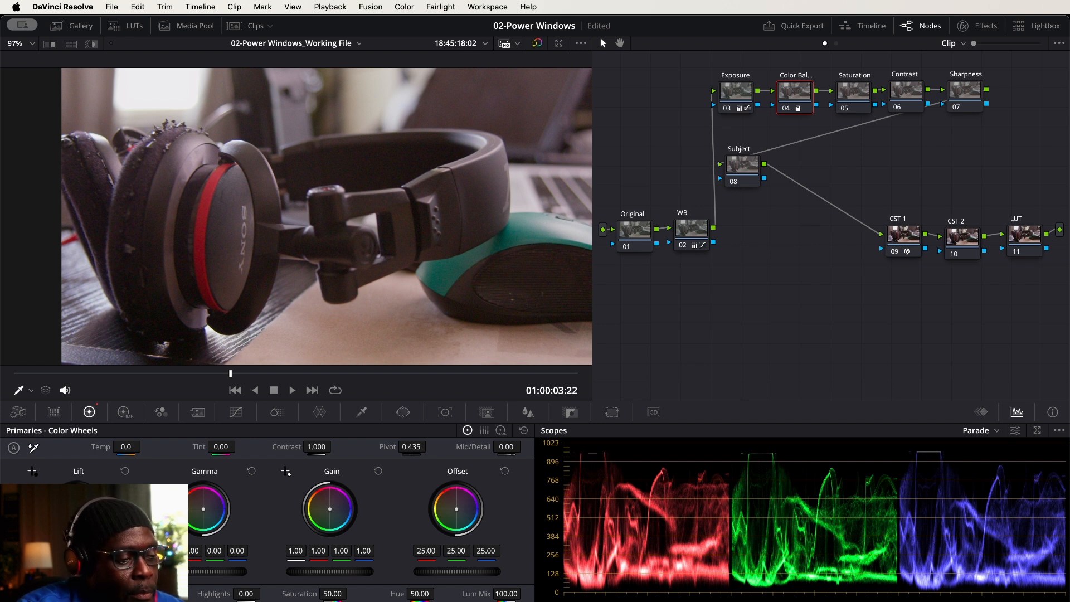
drag(330, 509, 330, 510)
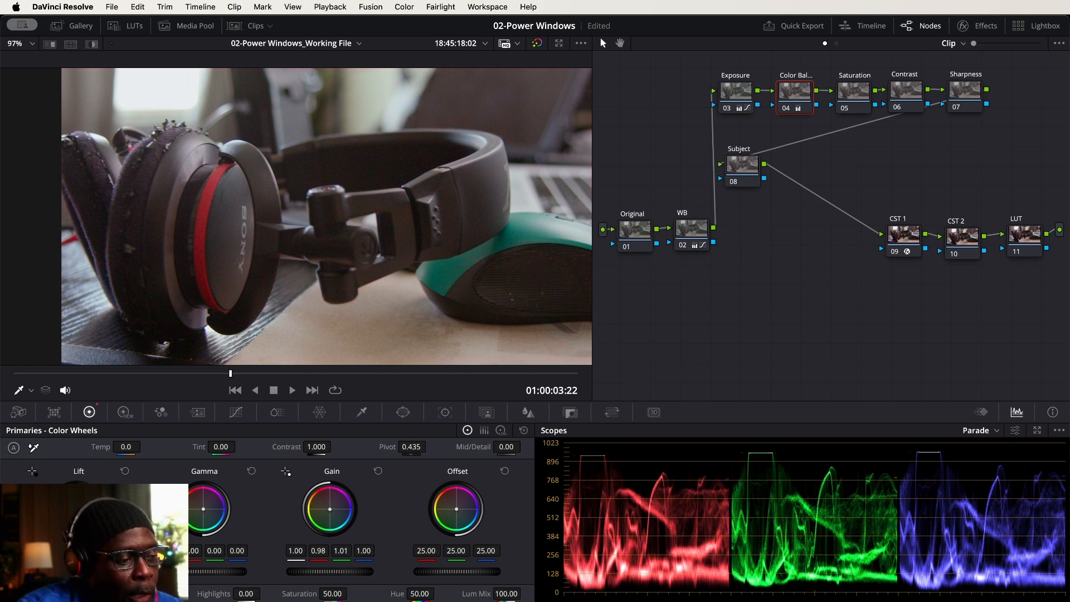
drag(330, 510, 330, 509)
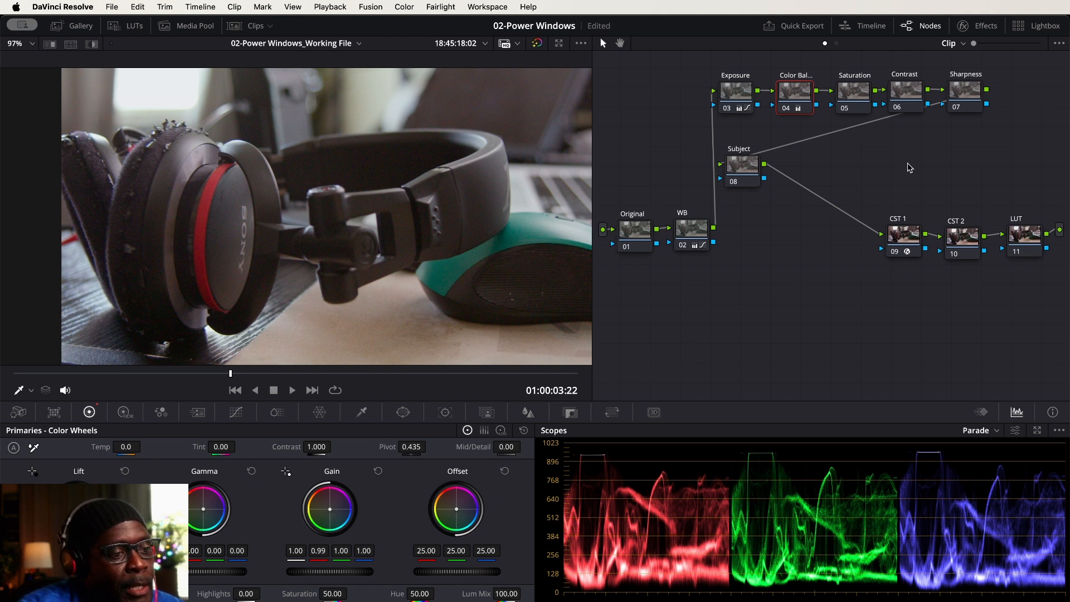
Increase the color intensity slightly on the Saturation node and compare the image with all grades bypassed and enabled
click(855, 94)
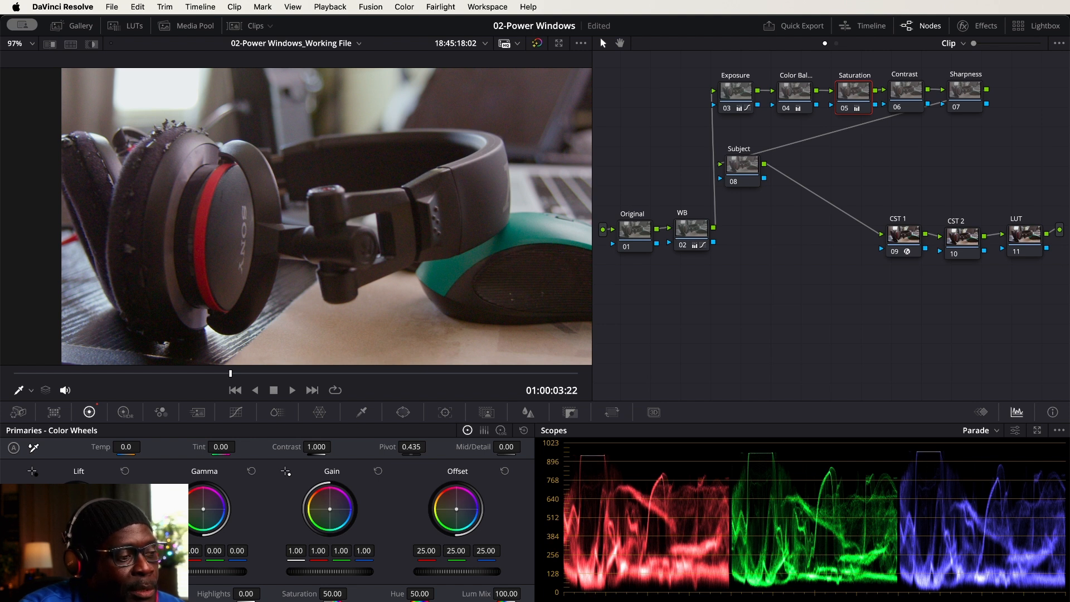
click(537, 44)
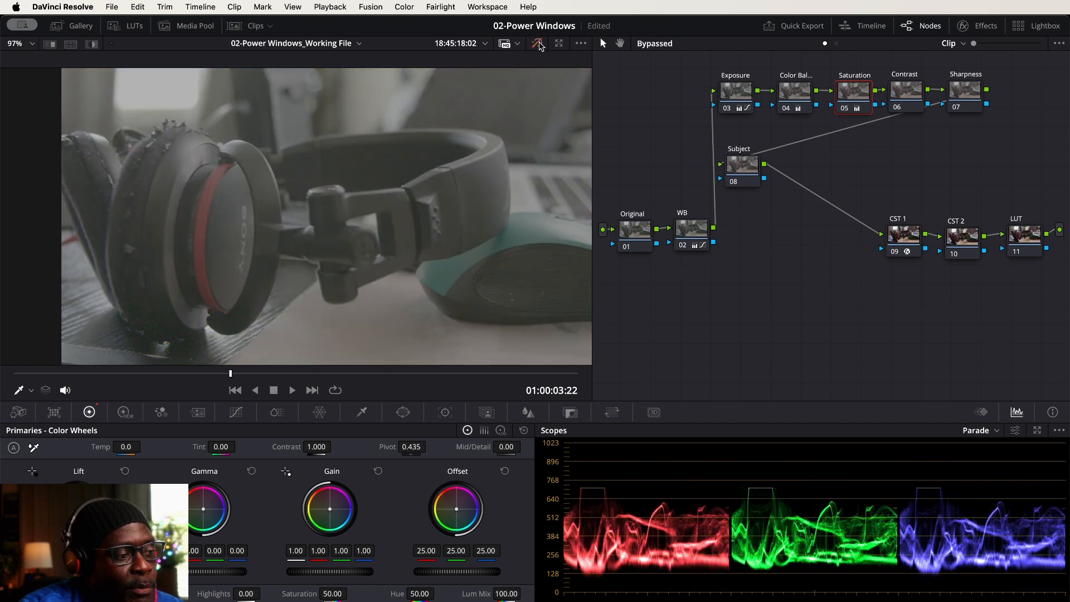
click(538, 44)
click(539, 44)
click(538, 44)
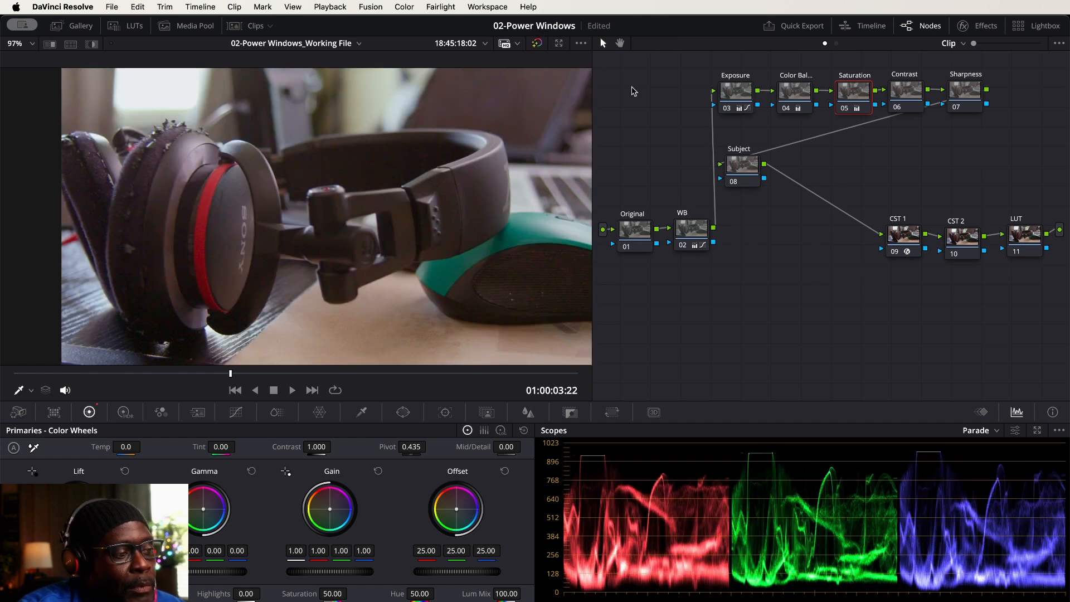
On the Contrast node, display the Waveform scope and raise the primaries contrast to 1.174
click(911, 98)
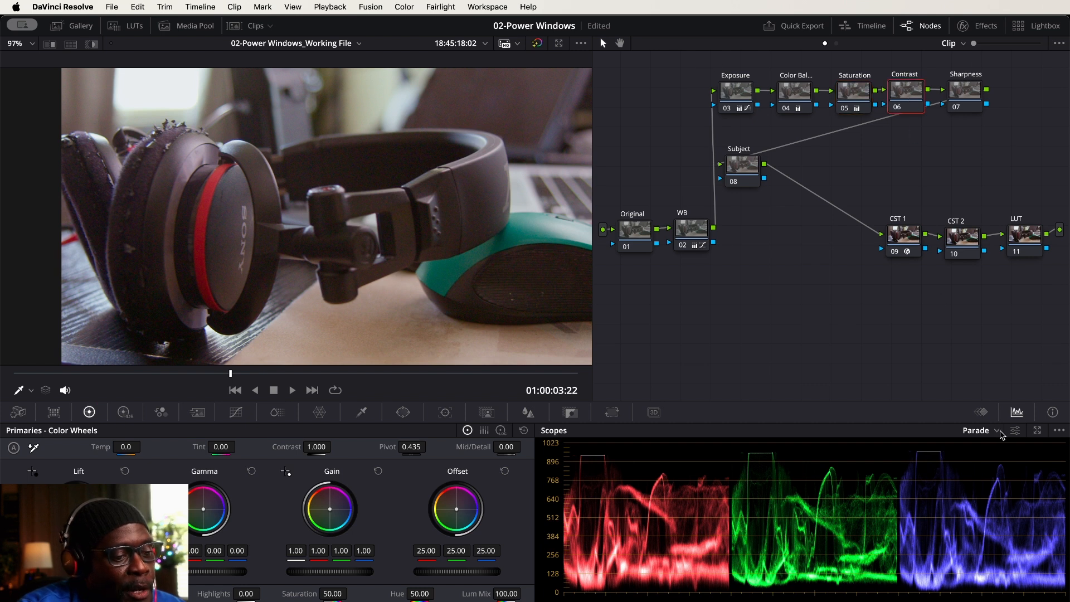
click(997, 433)
click(996, 458)
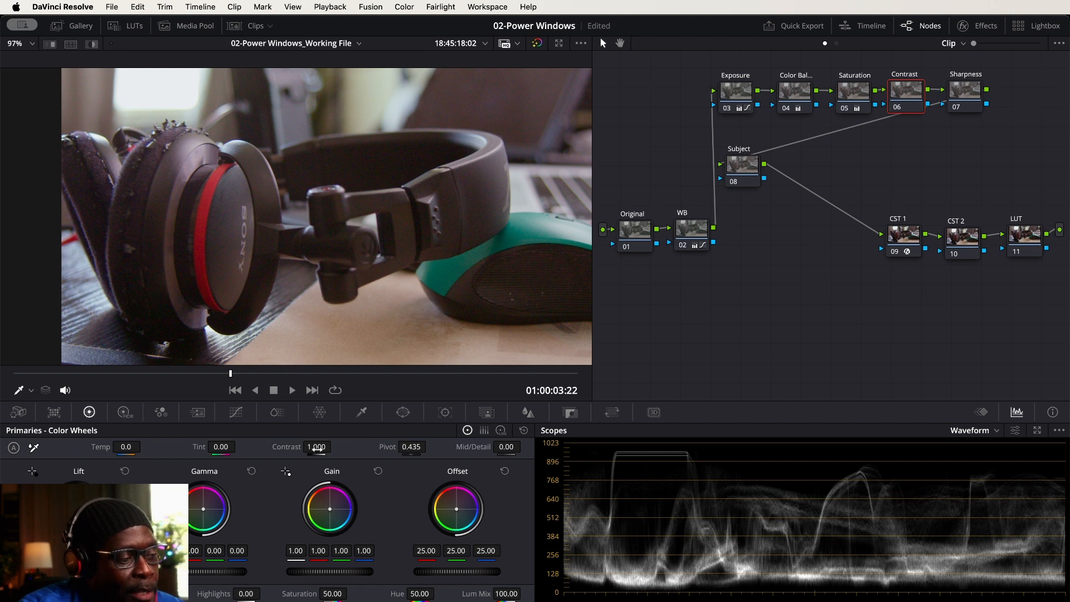
drag(316, 447, 335, 447)
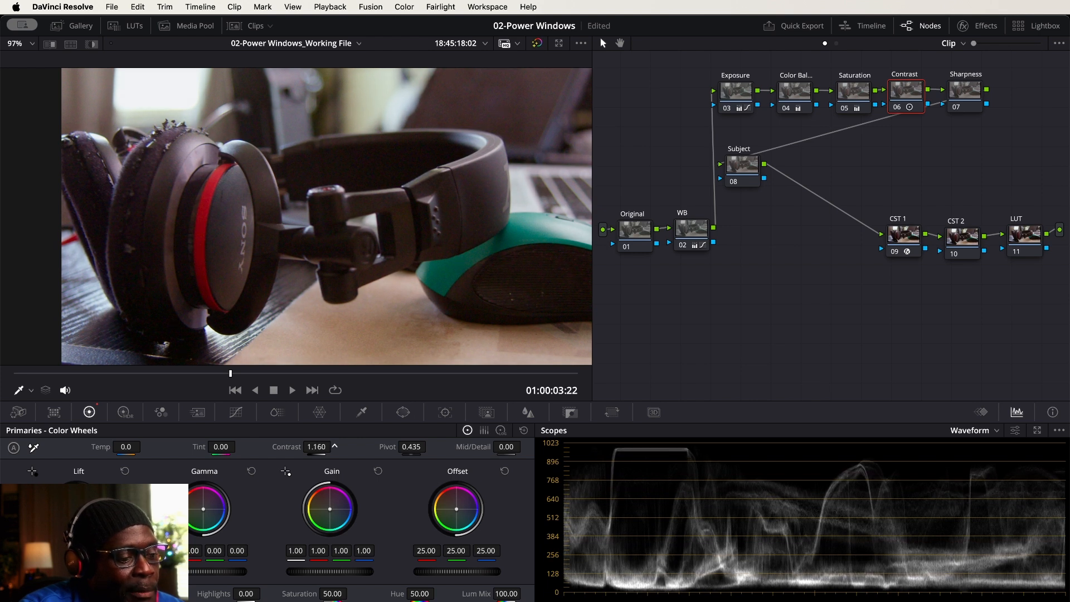
drag(334, 446, 334, 447)
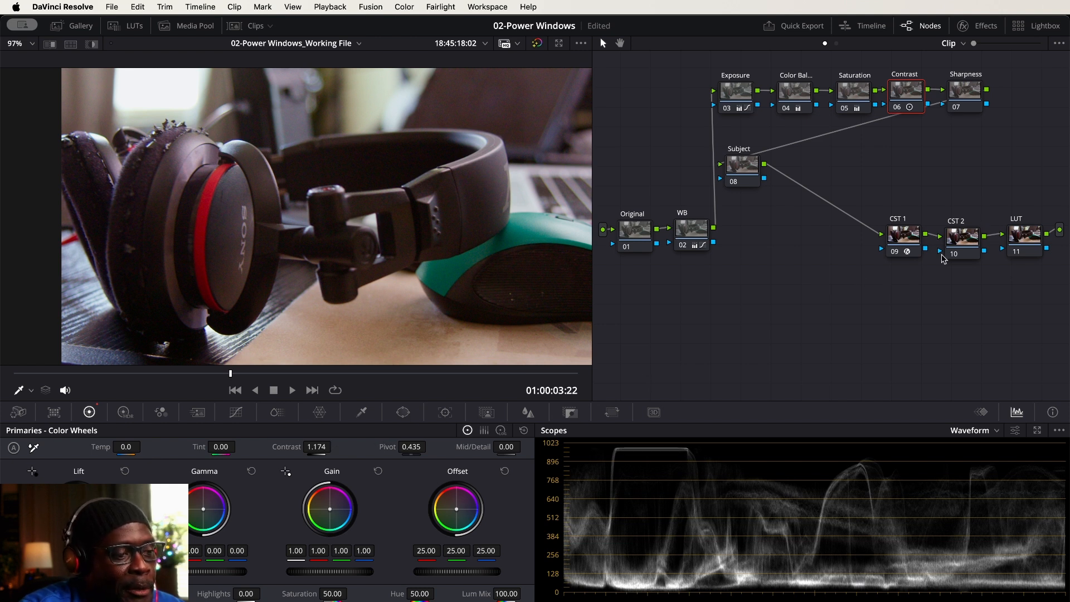
Set Mid/Detail to 23.00 on the Sharpness node and compare the image with all grades bypassed and enabled
click(969, 91)
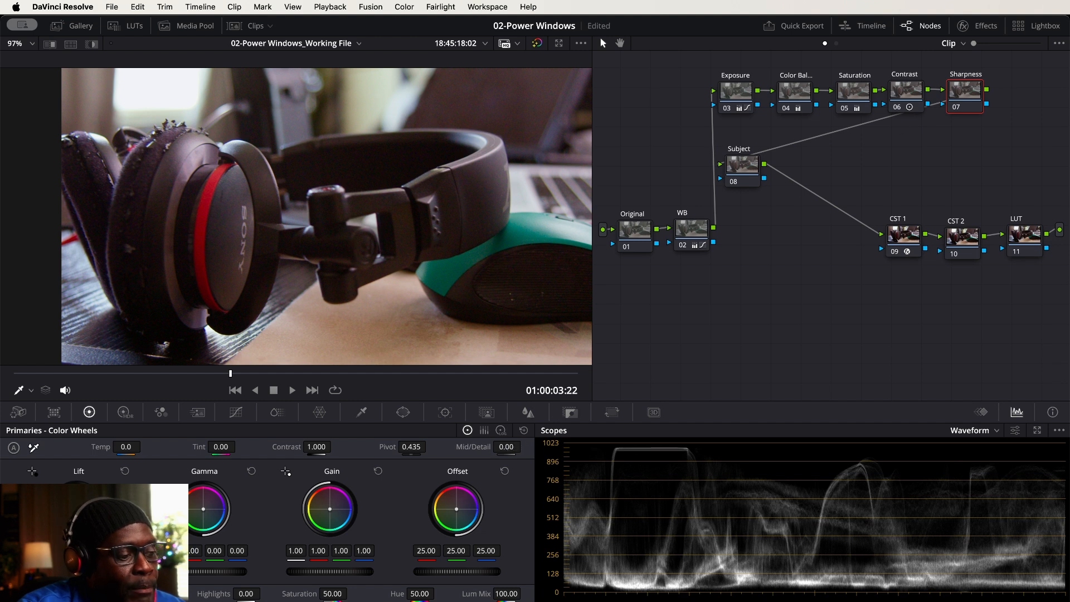
key(Return)
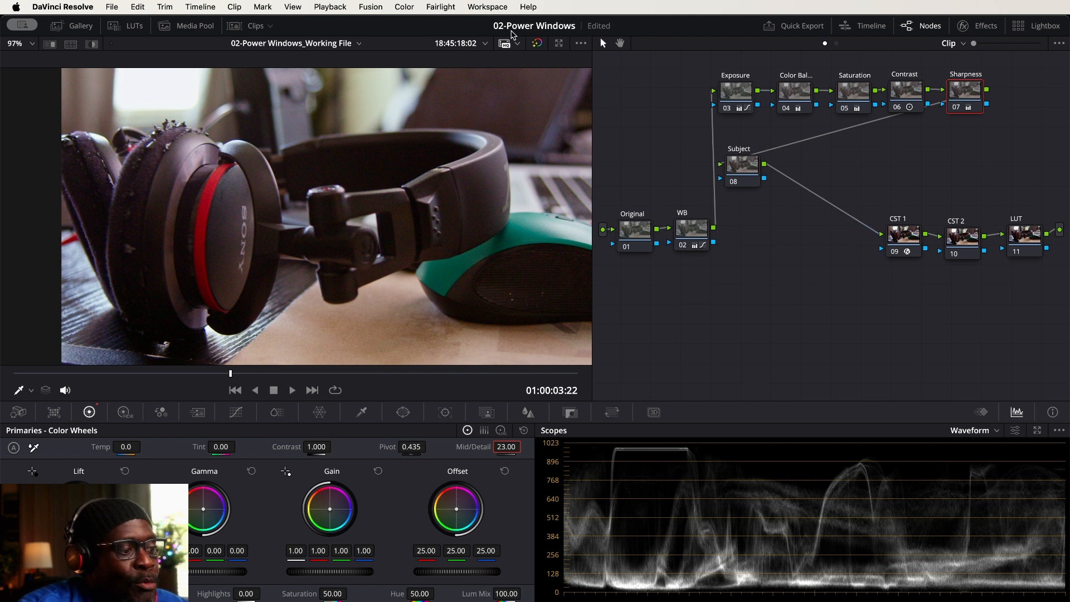
click(538, 43)
click(539, 44)
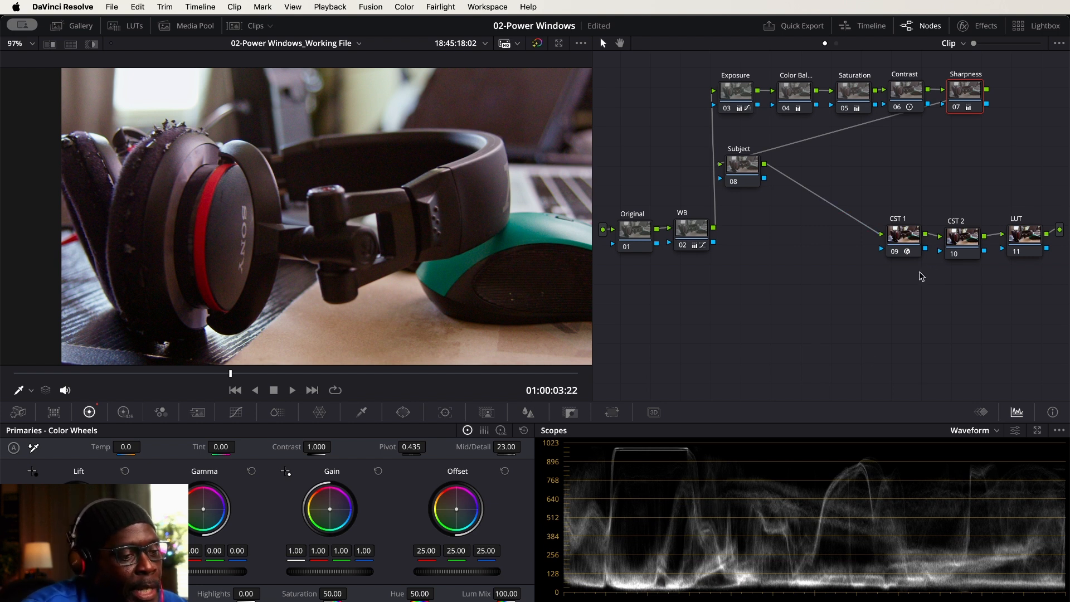
Add a polygon Power Window to the Subject node
drag(739, 161, 739, 172)
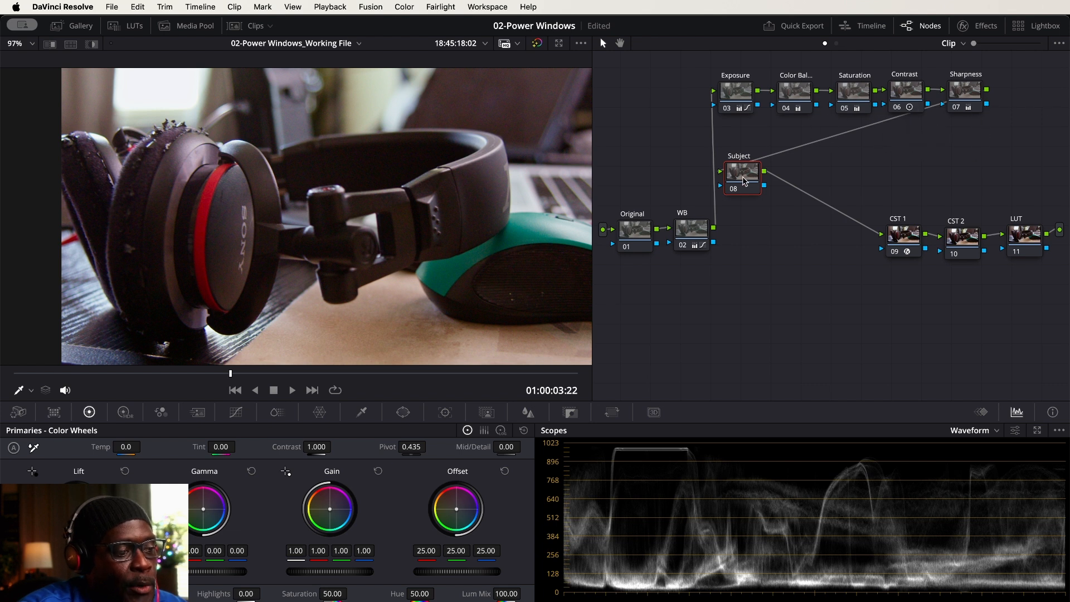
drag(740, 178, 739, 171)
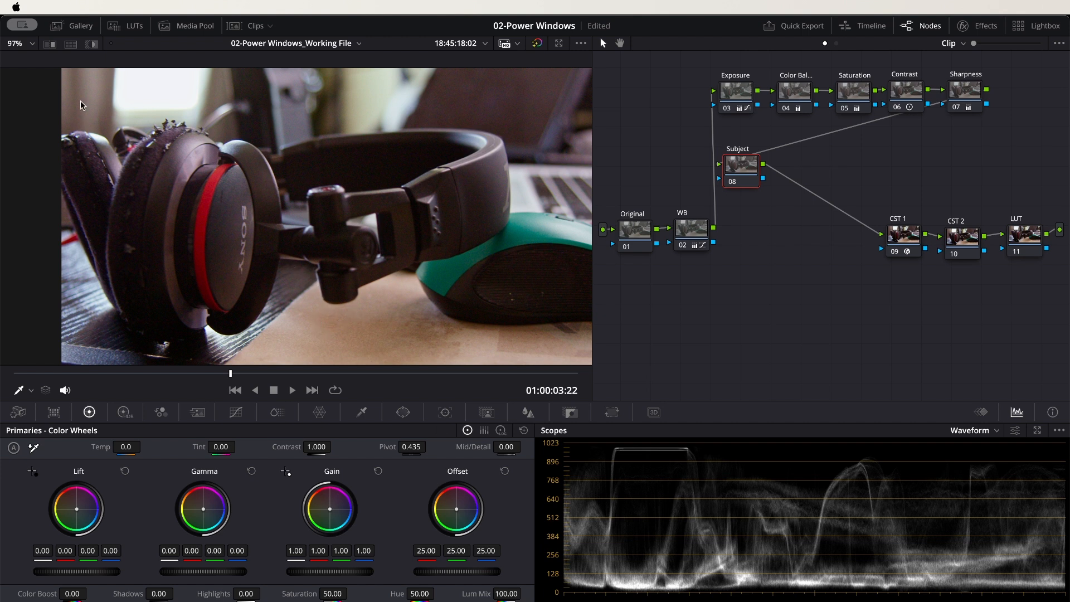
click(144, 60)
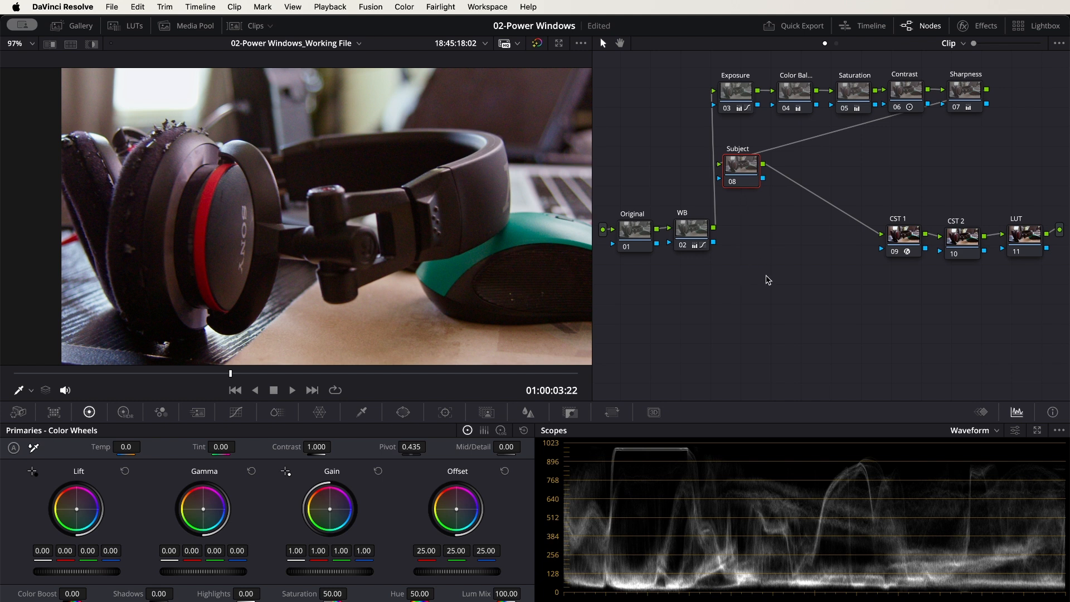
click(404, 412)
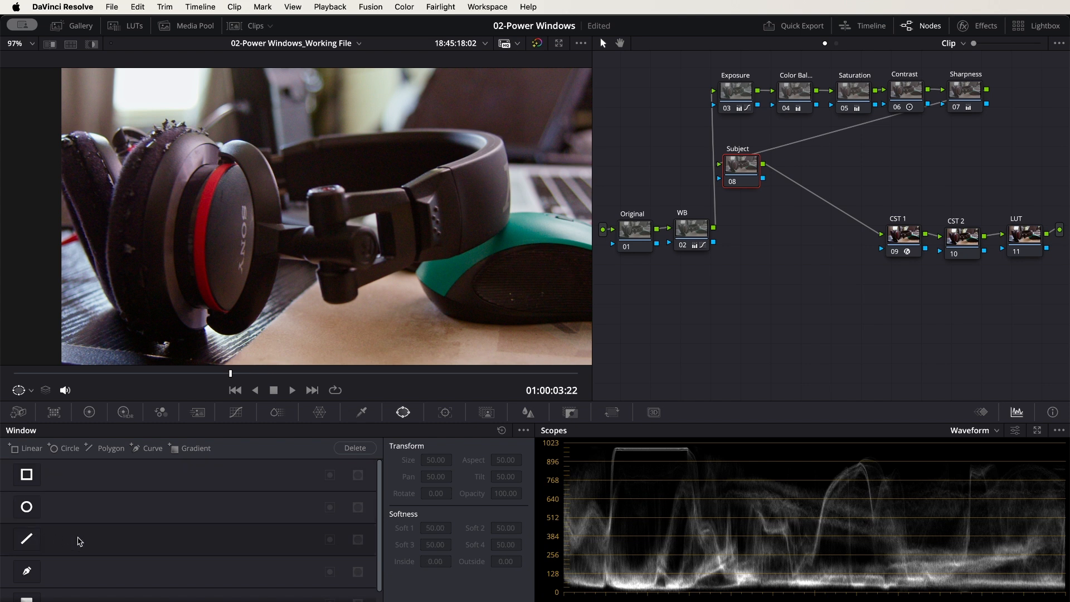
scroll(117, 545, down, 1)
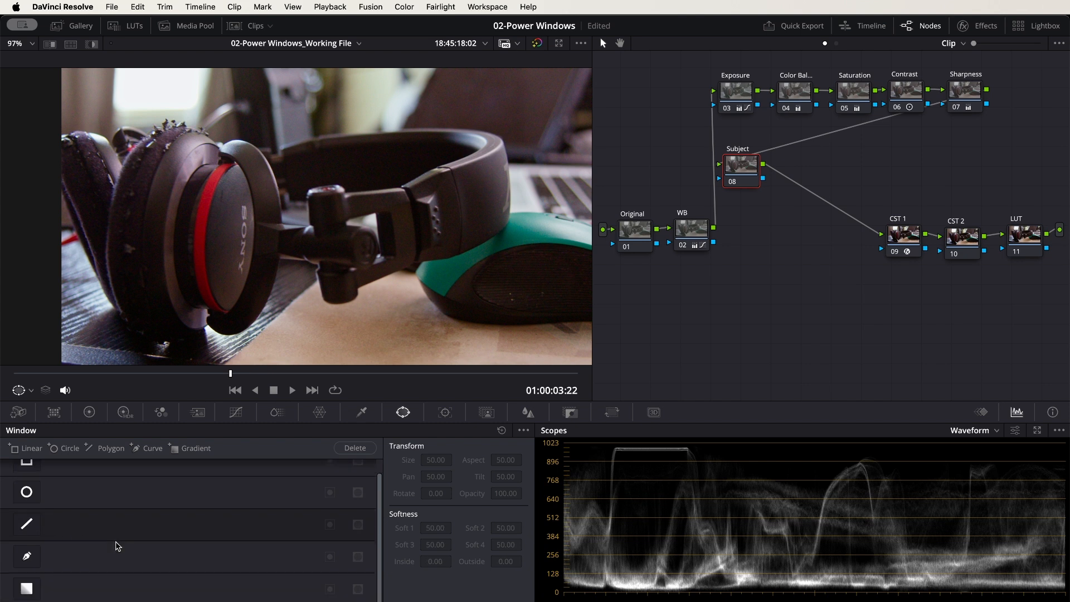
click(27, 525)
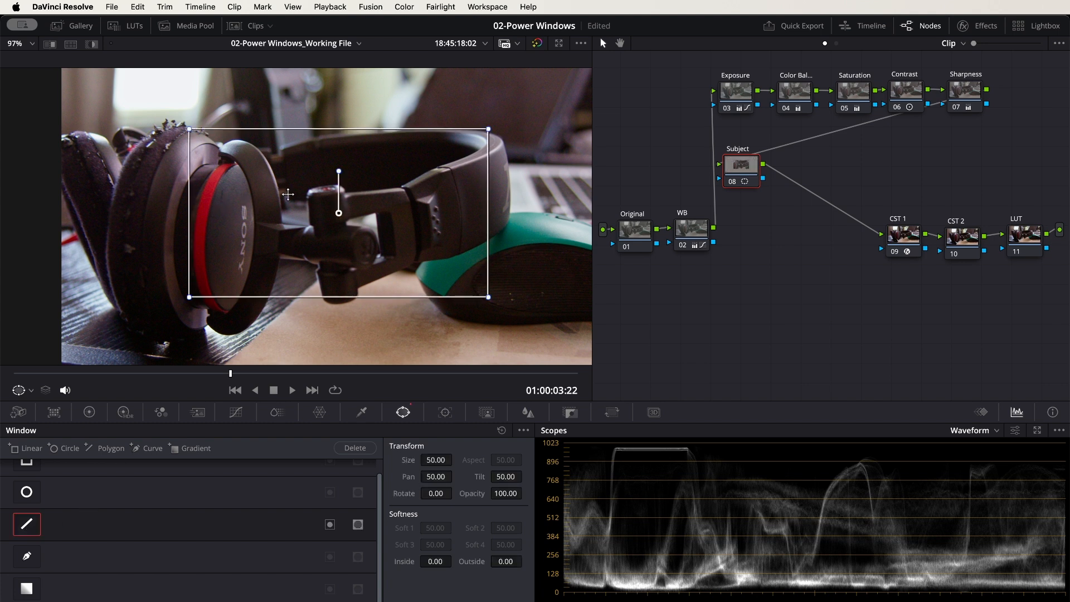
Try moving the polygon window and adding curve and gradient windows on the Subject node, then turn the windows off
mouse_move(336, 213)
mouse_down()
mouse_move(269, 186)
mouse_move(315, 207)
mouse_up()
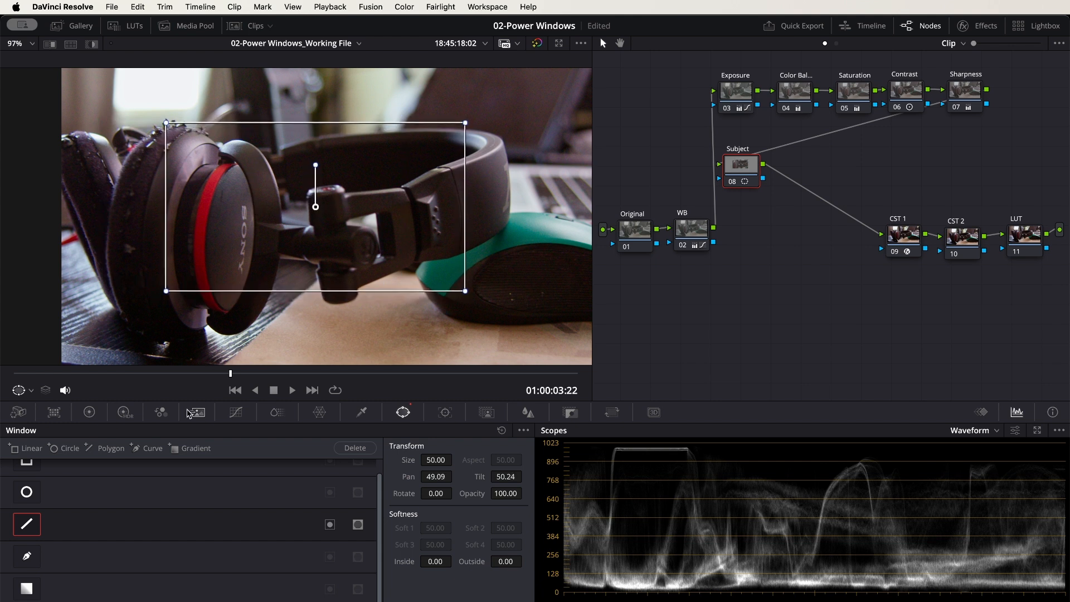
click(48, 557)
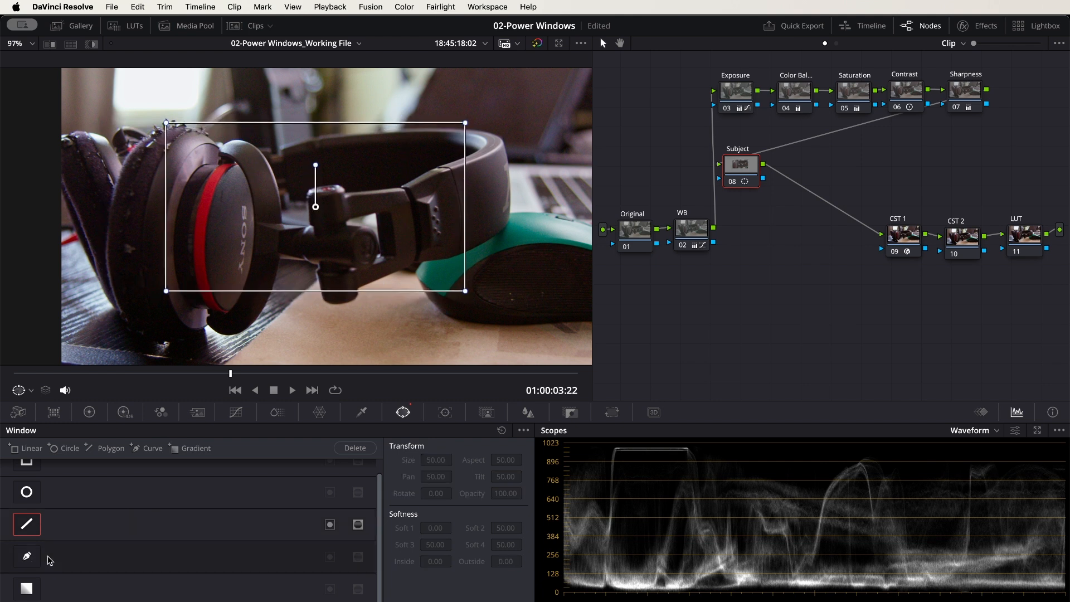
click(34, 590)
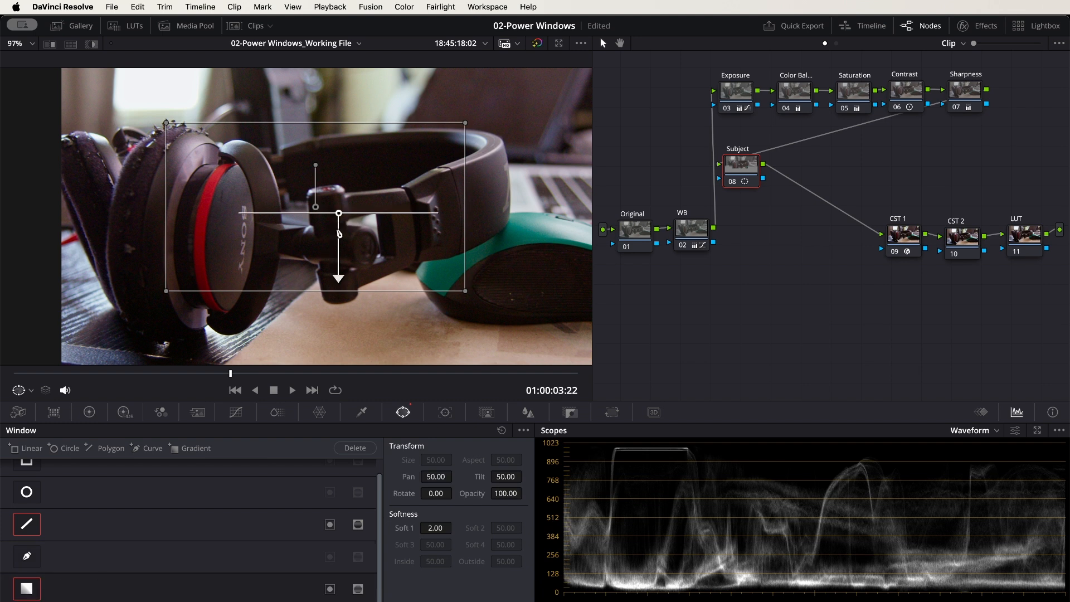
click(34, 589)
click(33, 525)
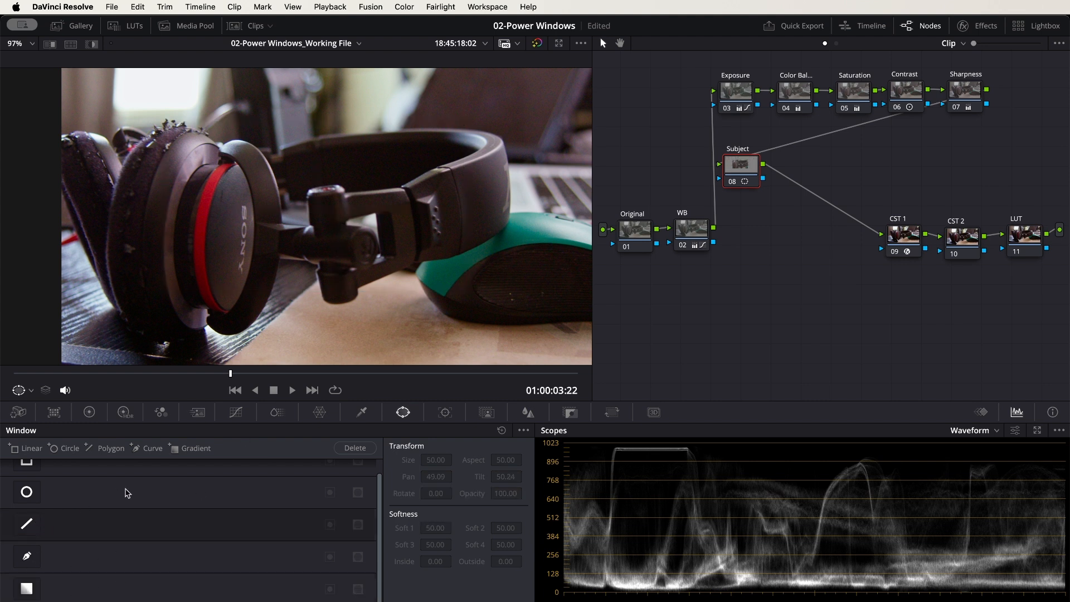
Add a linear Power Window to the Subject node and move it over the left ear cup
scroll(123, 495, up, 1)
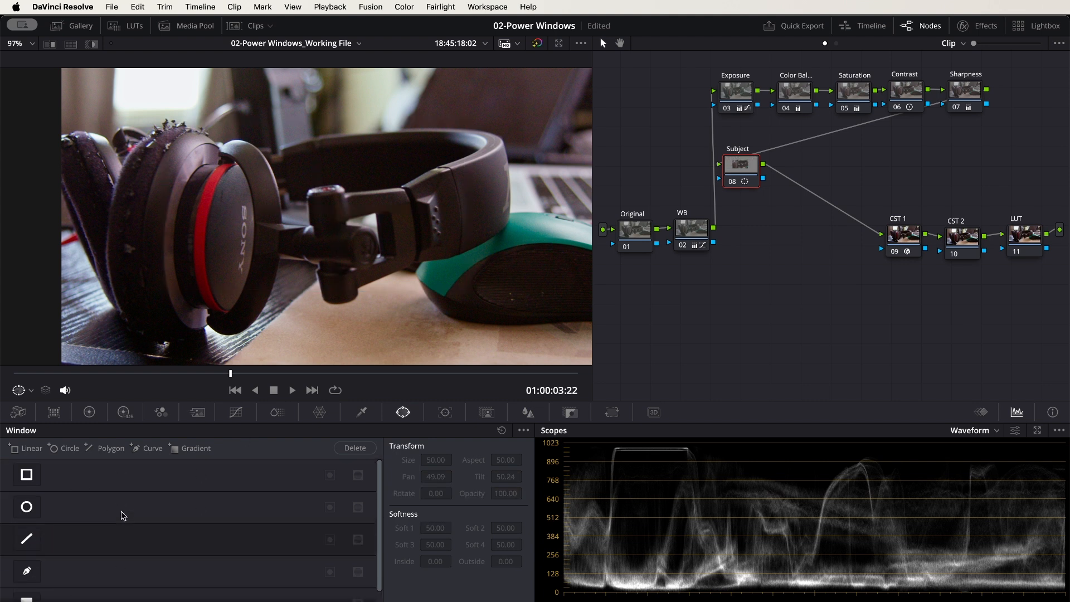
click(26, 476)
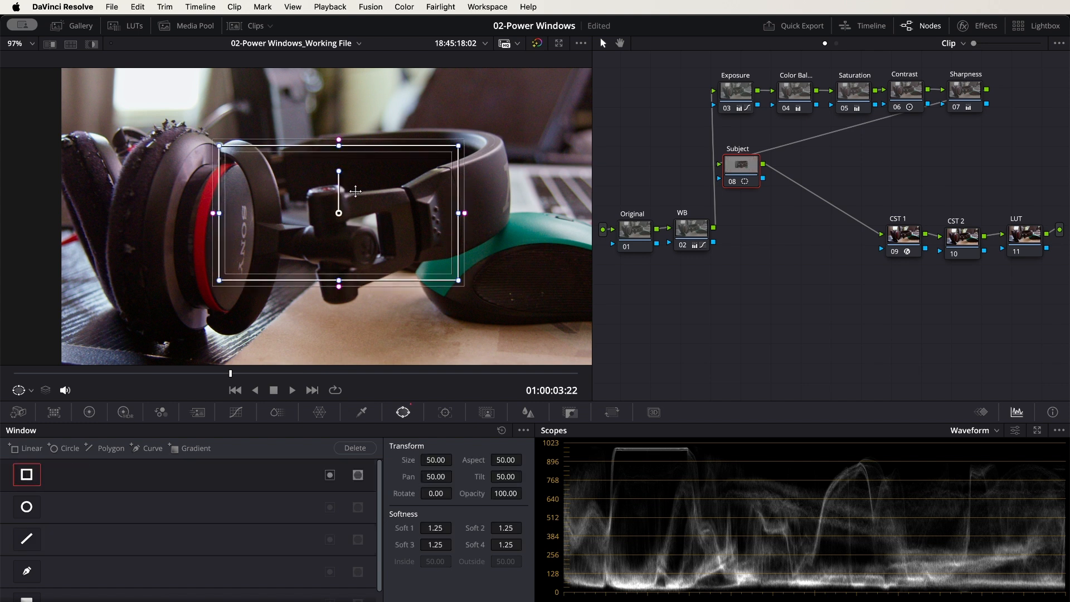
drag(360, 191, 260, 194)
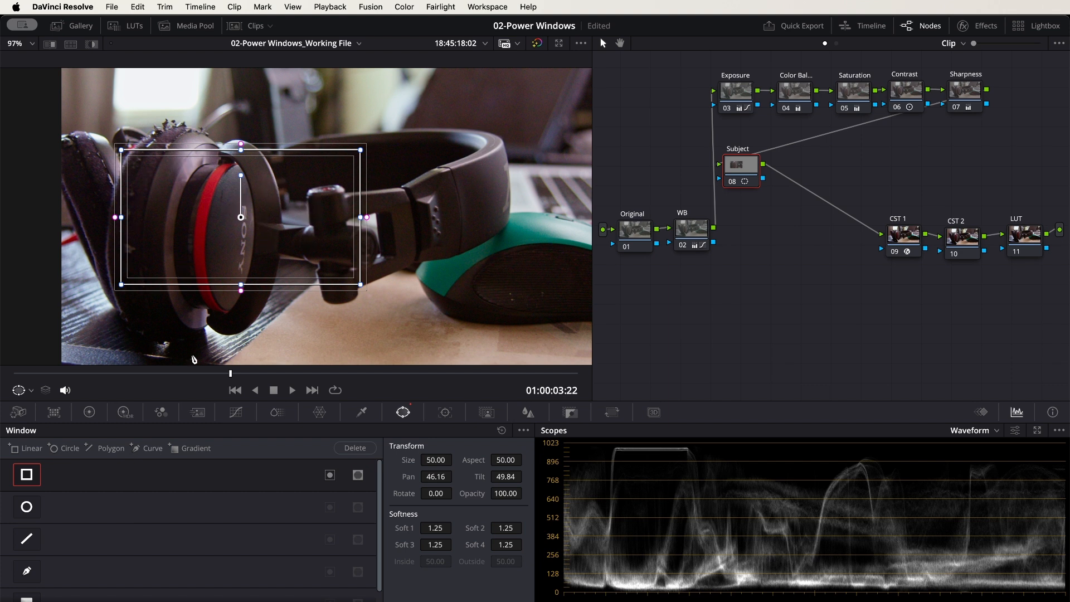
Push the Subject node's Gain toward blue-violet (green 0.94, blue 1.60) and move the window around to test the isolated area
click(90, 412)
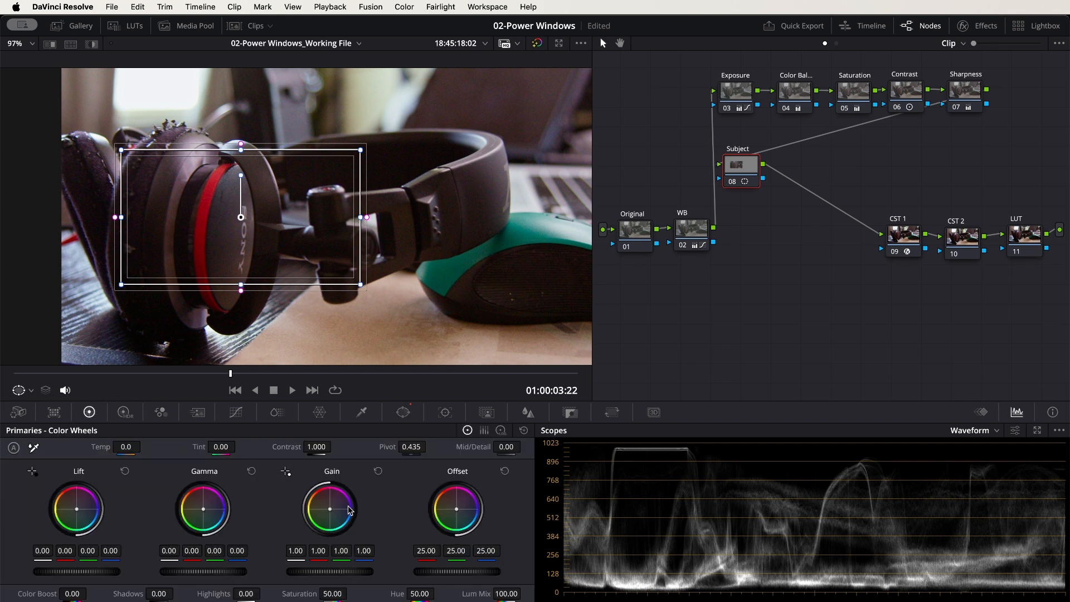
drag(331, 512, 362, 522)
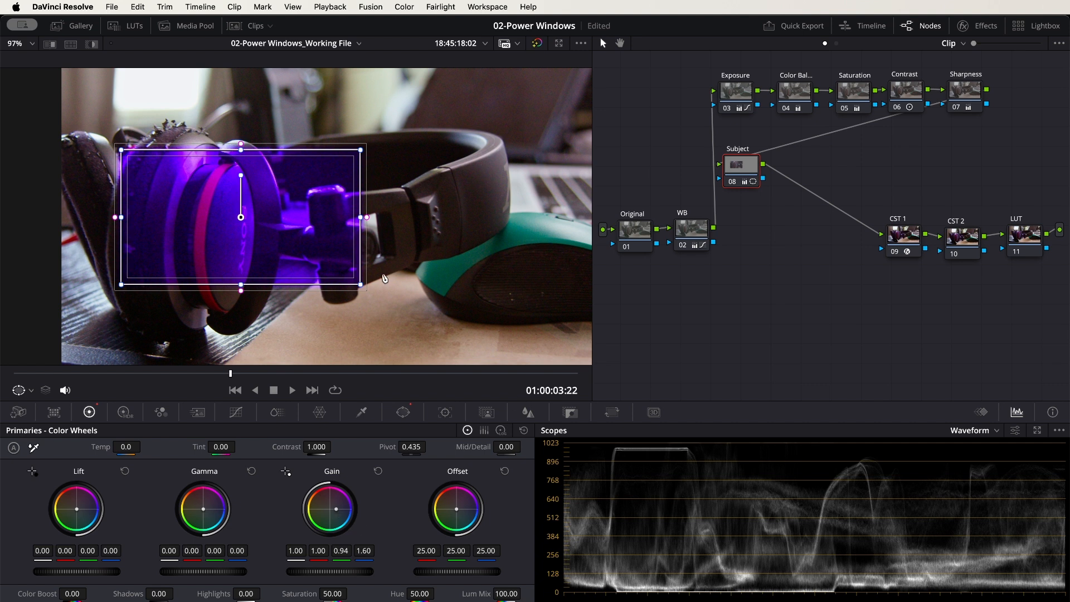
drag(240, 217, 283, 191)
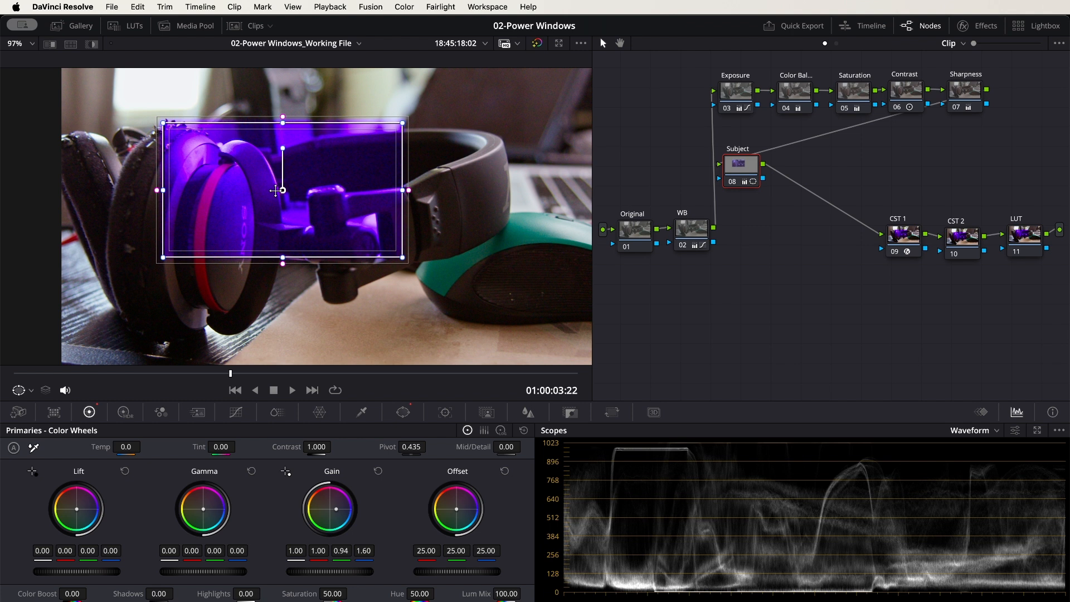
drag(283, 190, 260, 240)
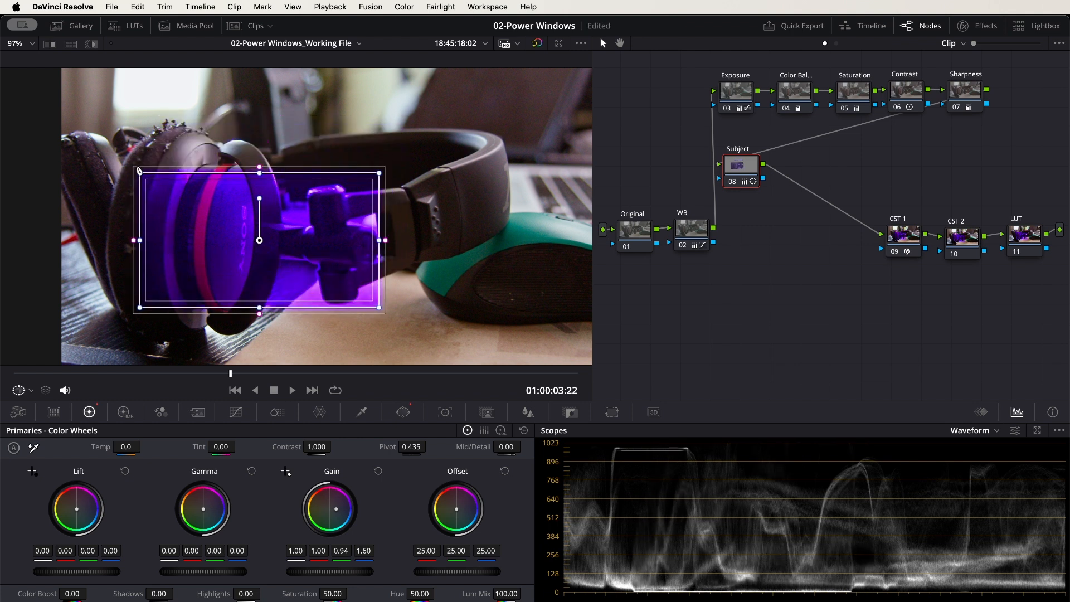
Pull the linear window's four corners in around the Sony logo on the ear cup and reset the primaries
drag(140, 175, 226, 200)
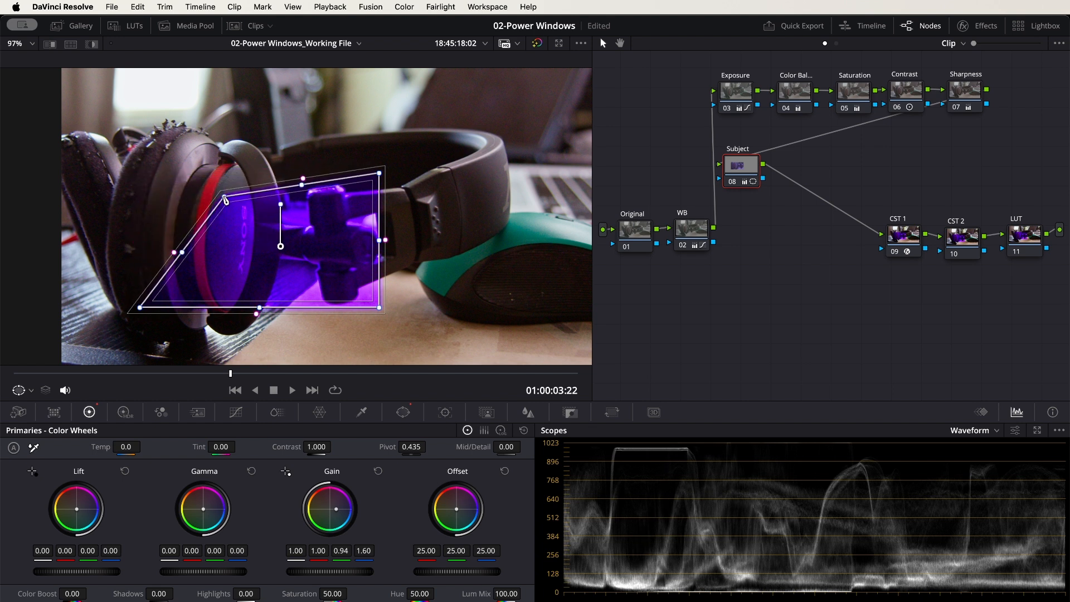
drag(382, 176, 269, 200)
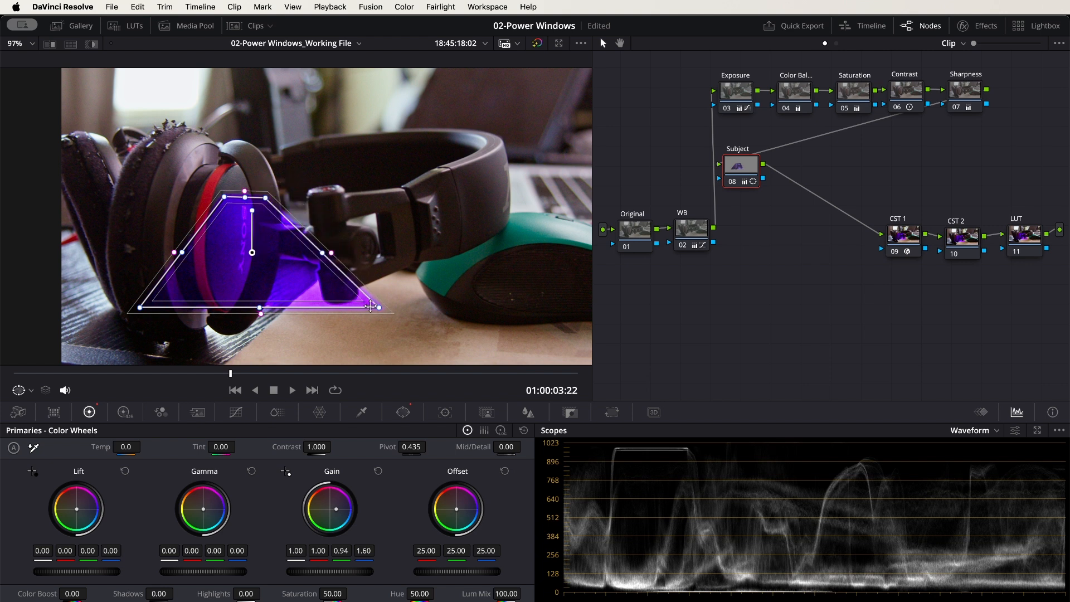
drag(382, 312, 275, 288)
drag(143, 310, 218, 289)
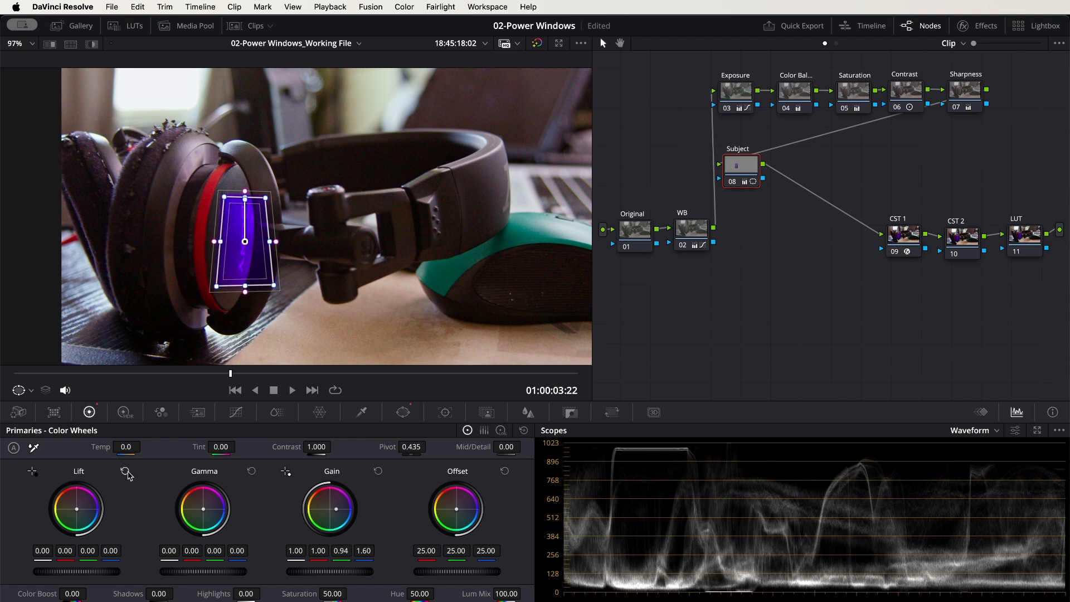
click(524, 431)
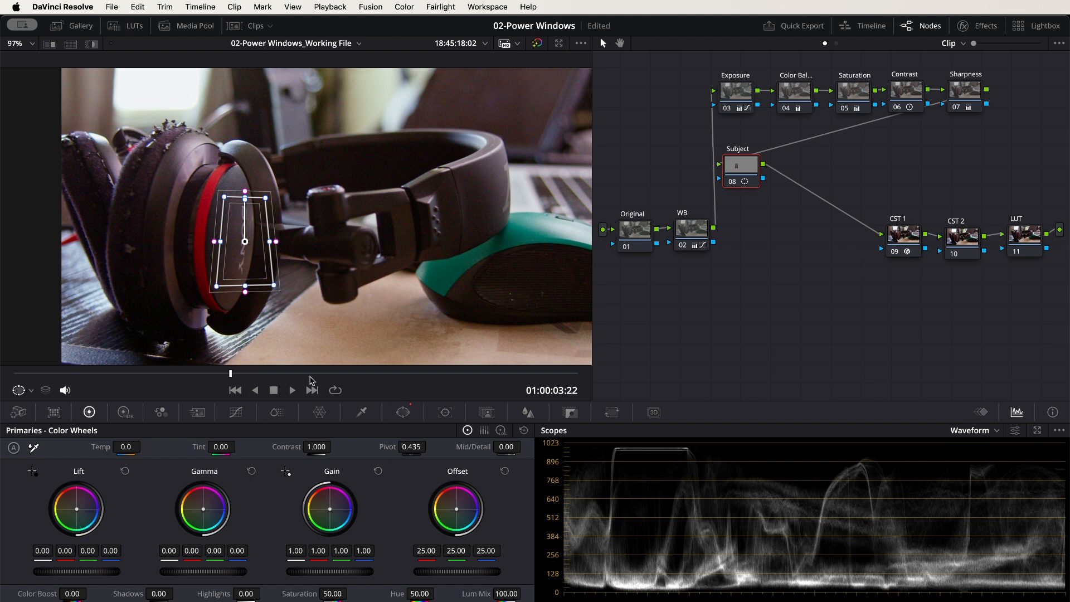
Try blurring out the Sony logo with a Blur Radius of 0.95, inspect it up close, and reset the blur
click(527, 413)
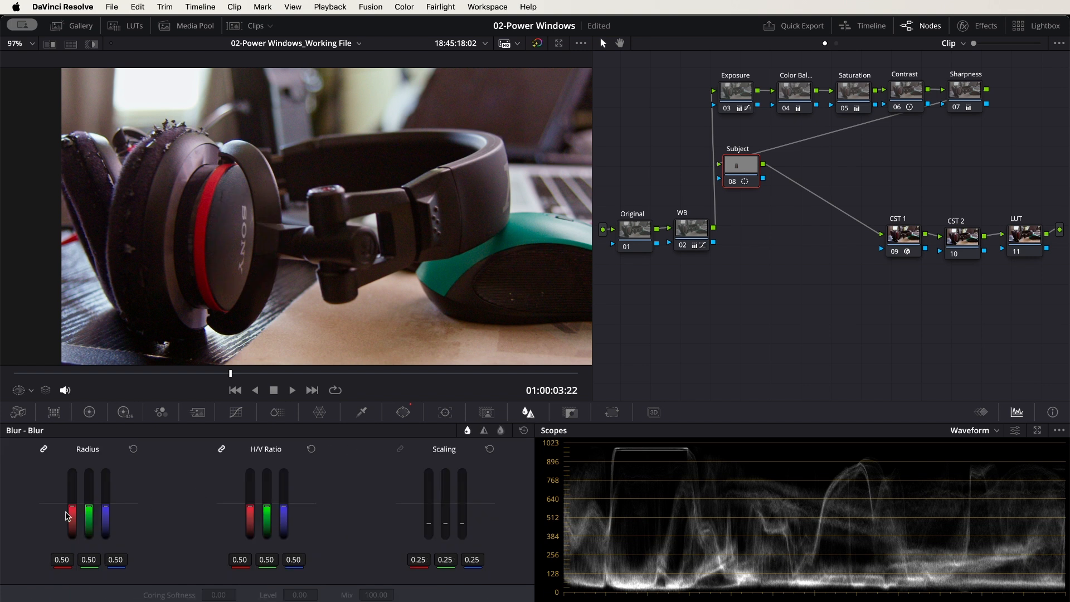
drag(71, 511, 73, 500)
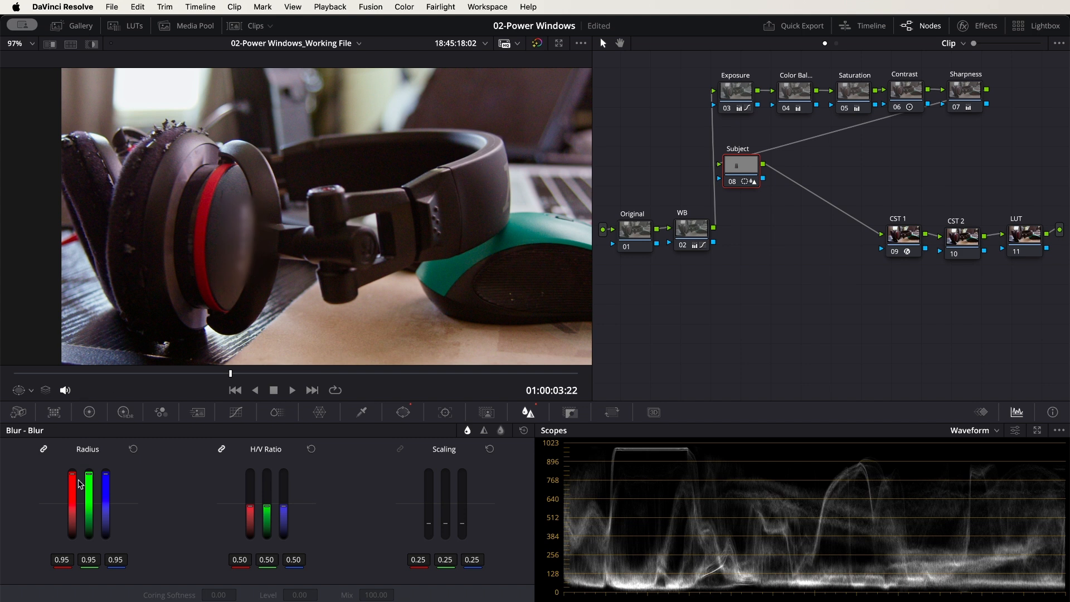
scroll(300, 253, up, 5)
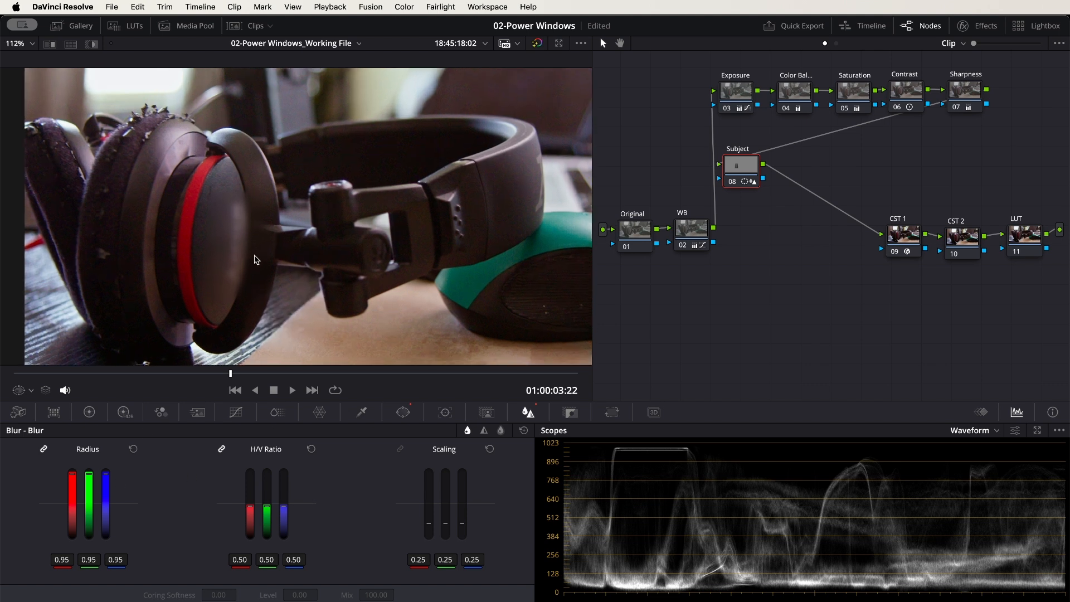
drag(333, 262, 359, 231)
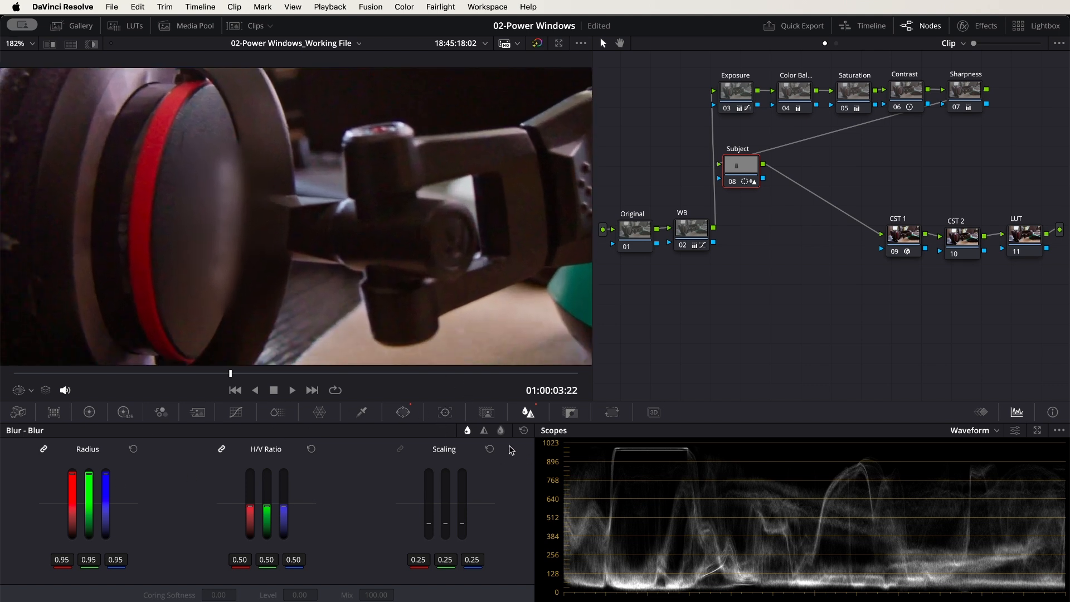
click(523, 430)
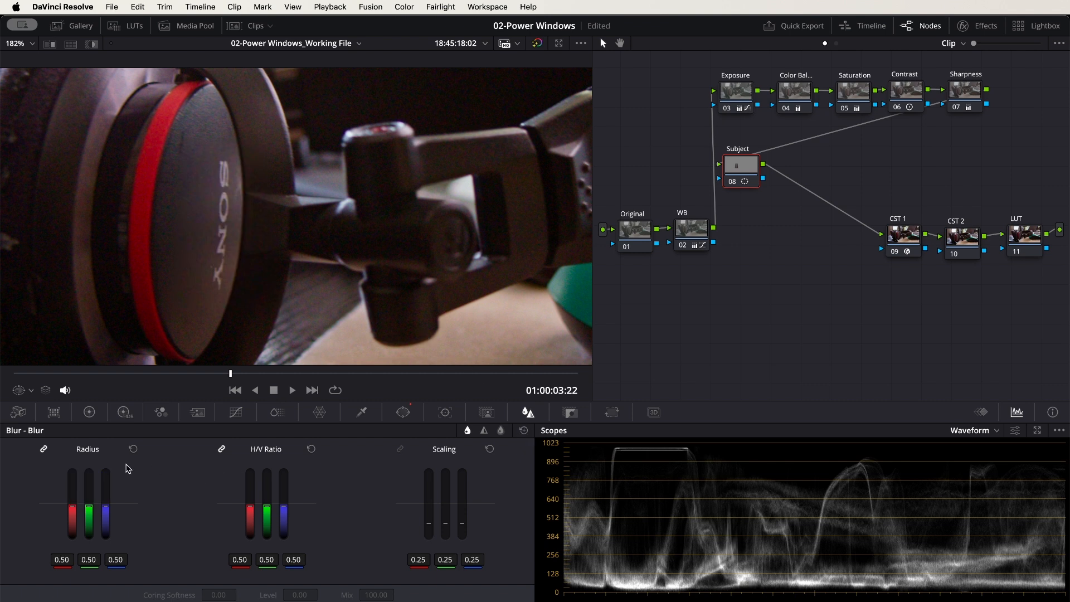
Shift the Subject node's Gamma color balance toward orange, with red at 0.02 and blue at -0.04
click(89, 412)
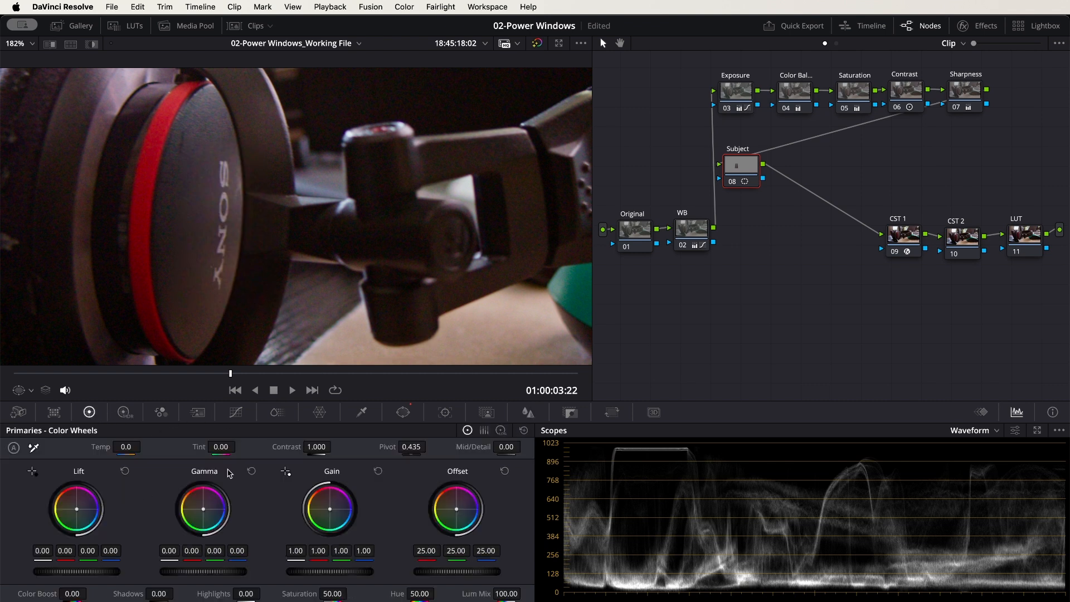
drag(203, 509, 201, 508)
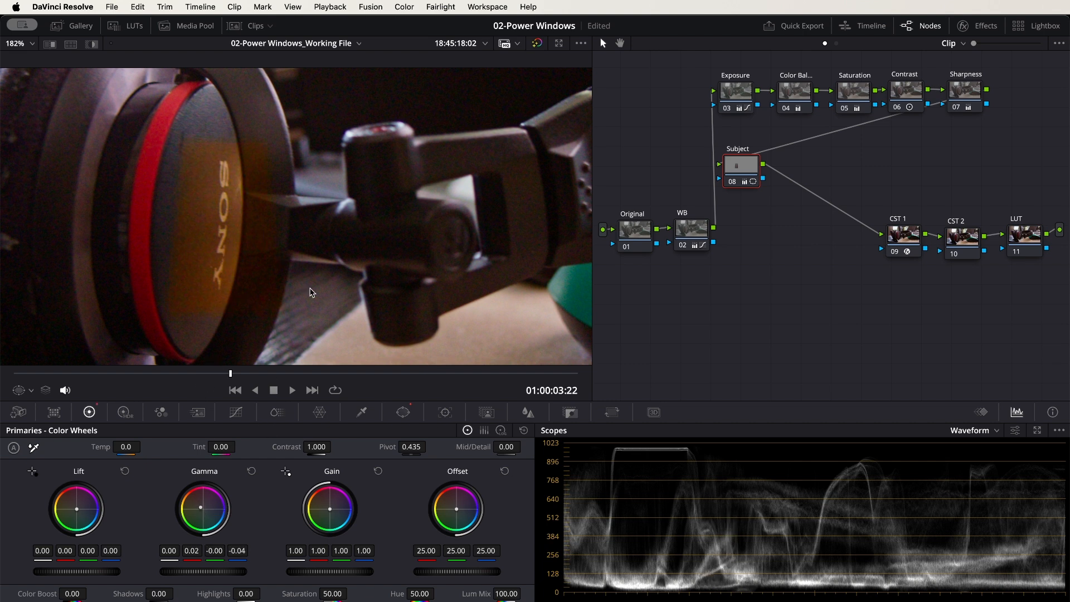
Move the linear window's two upper corners outward around the logo, then reset all windows on the Subject node
click(403, 413)
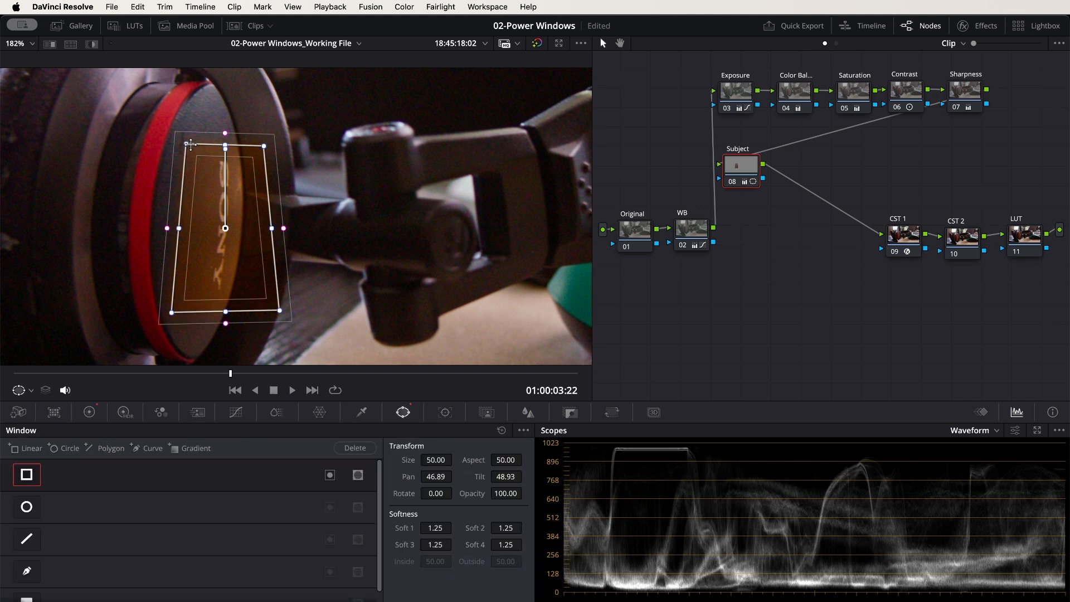
drag(188, 145, 171, 135)
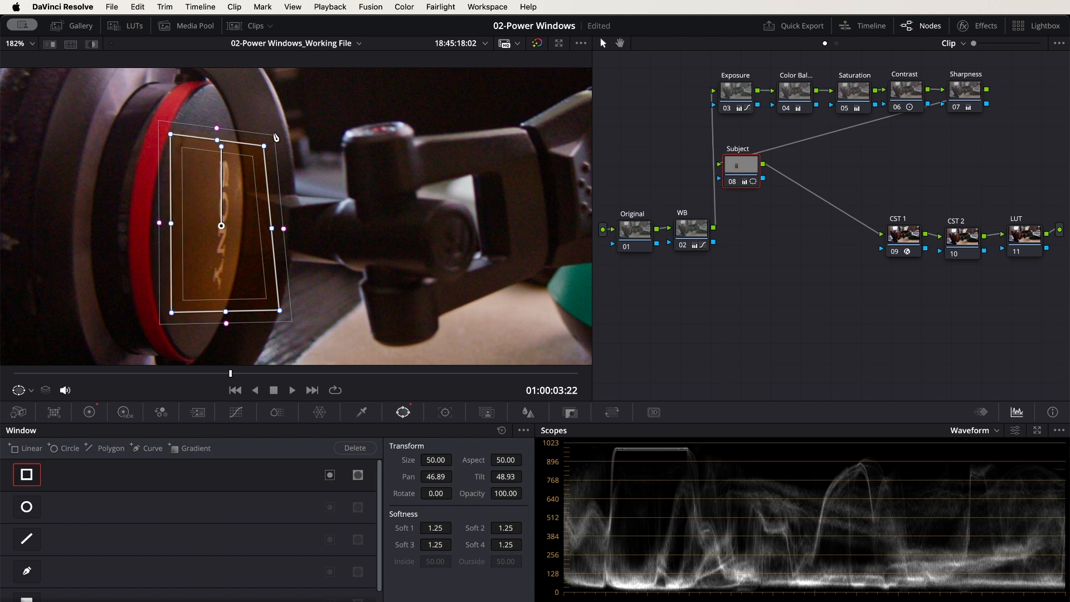
drag(265, 147, 278, 130)
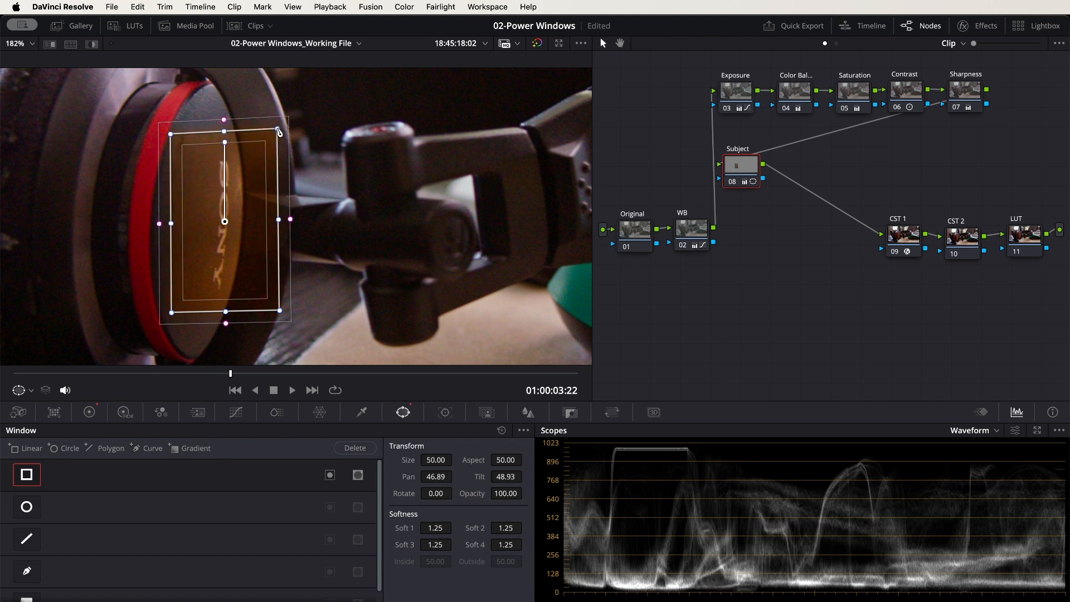
click(502, 431)
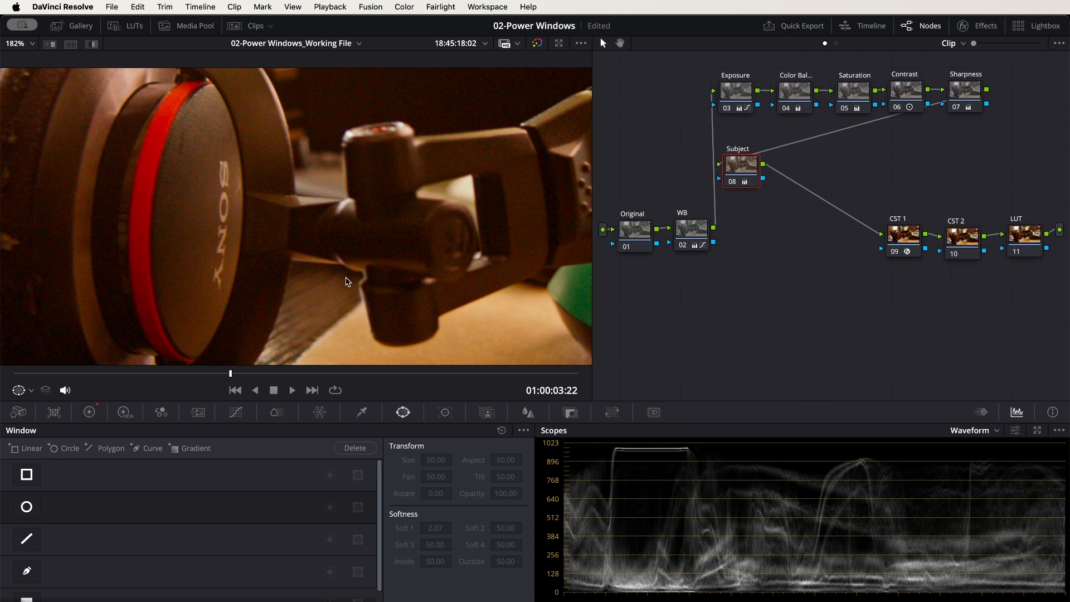
Compare the tinted full image with the tint limited by a new linear window, then reset the window
scroll(333, 263, down, 2)
scroll(332, 268, down, 2)
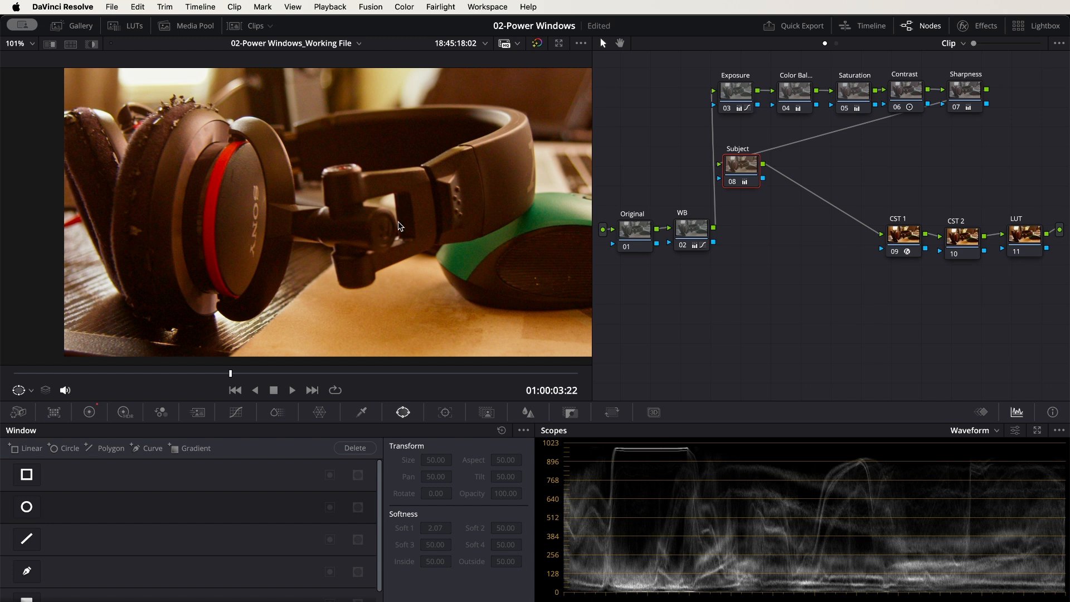
scroll(391, 219, down, 2)
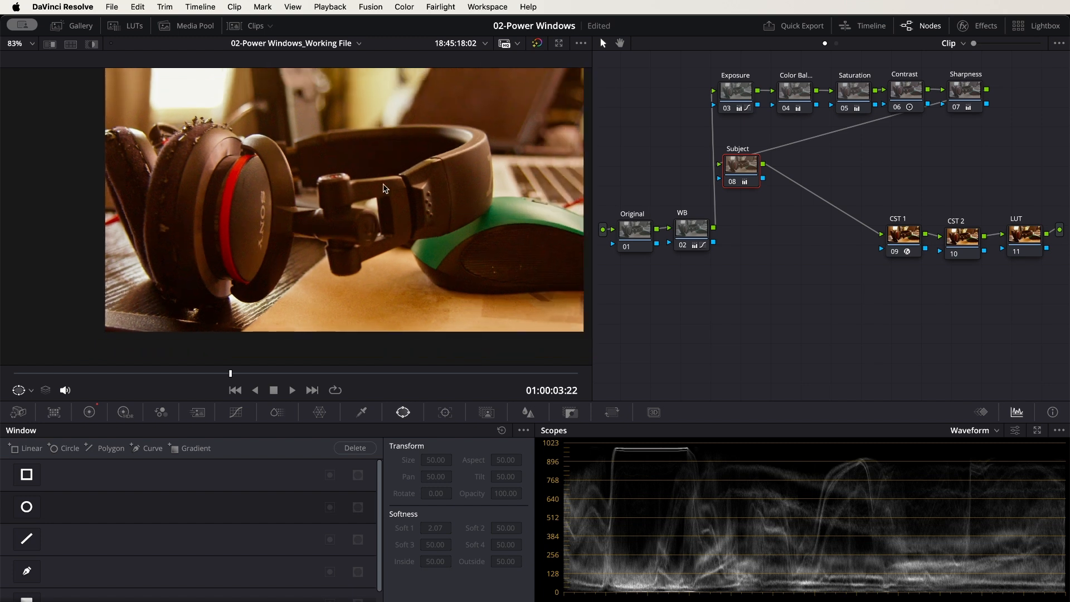
click(26, 477)
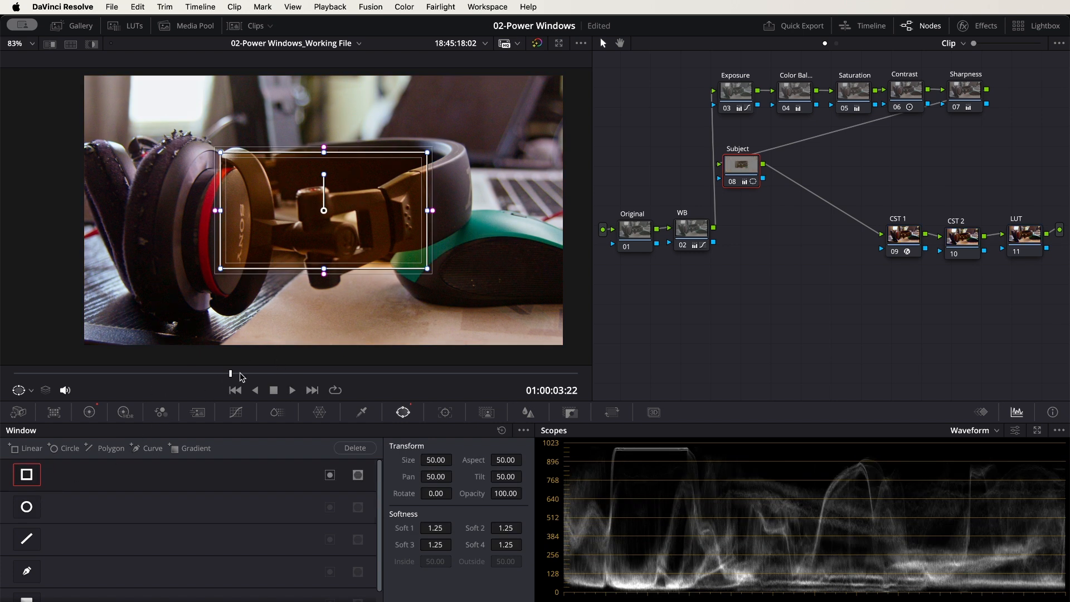
click(501, 430)
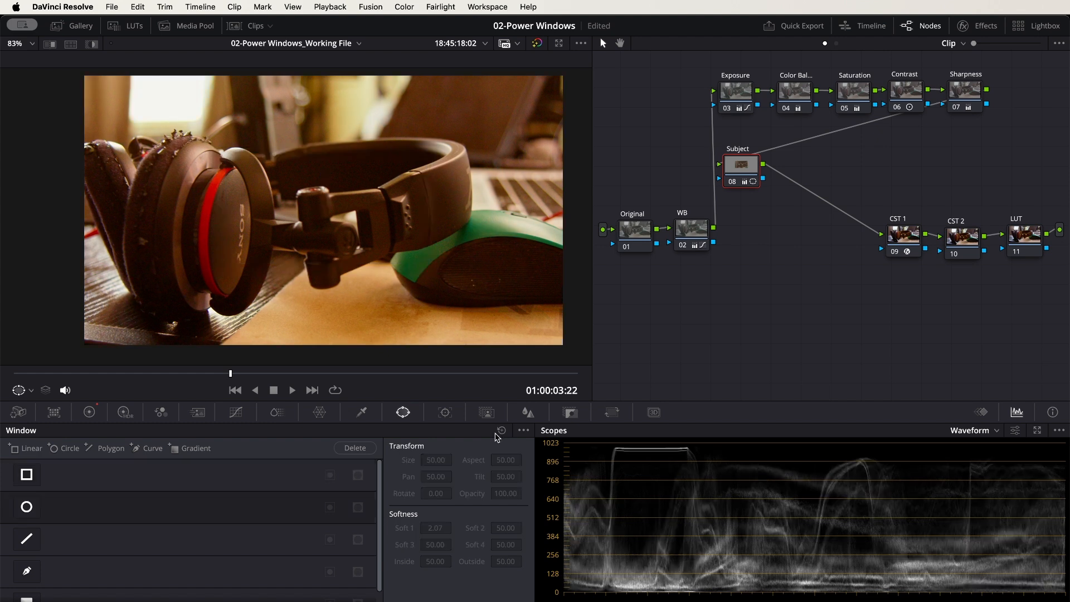
Draw a closed nine-point curve window around the ear cup logo and part of the hinge, then reset it
click(26, 573)
click(234, 189)
click(222, 204)
click(217, 257)
click(228, 284)
click(263, 272)
click(291, 262)
click(334, 206)
click(289, 167)
click(263, 174)
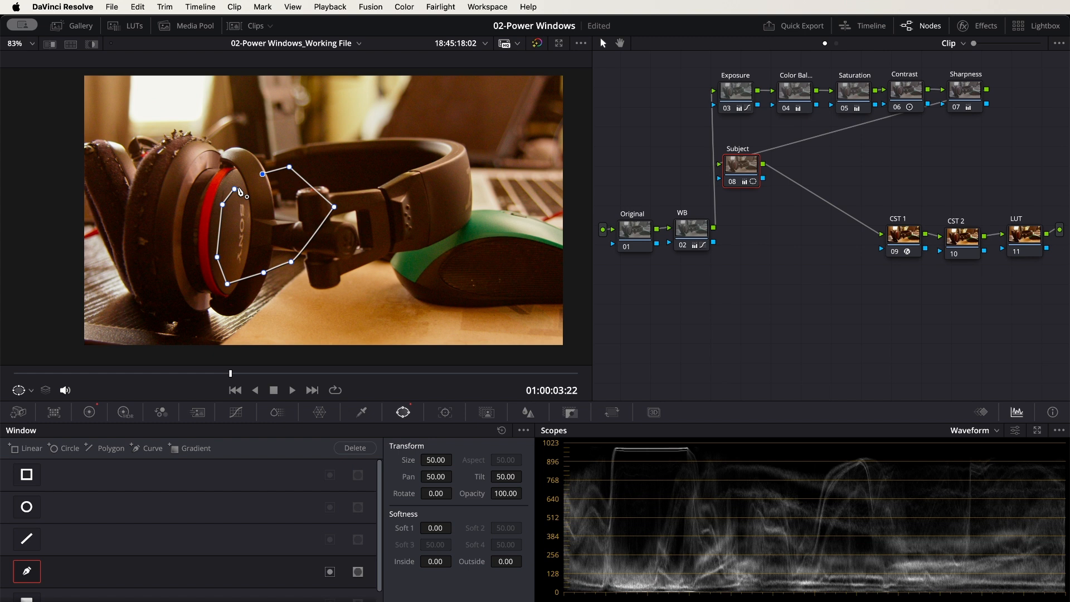
click(235, 189)
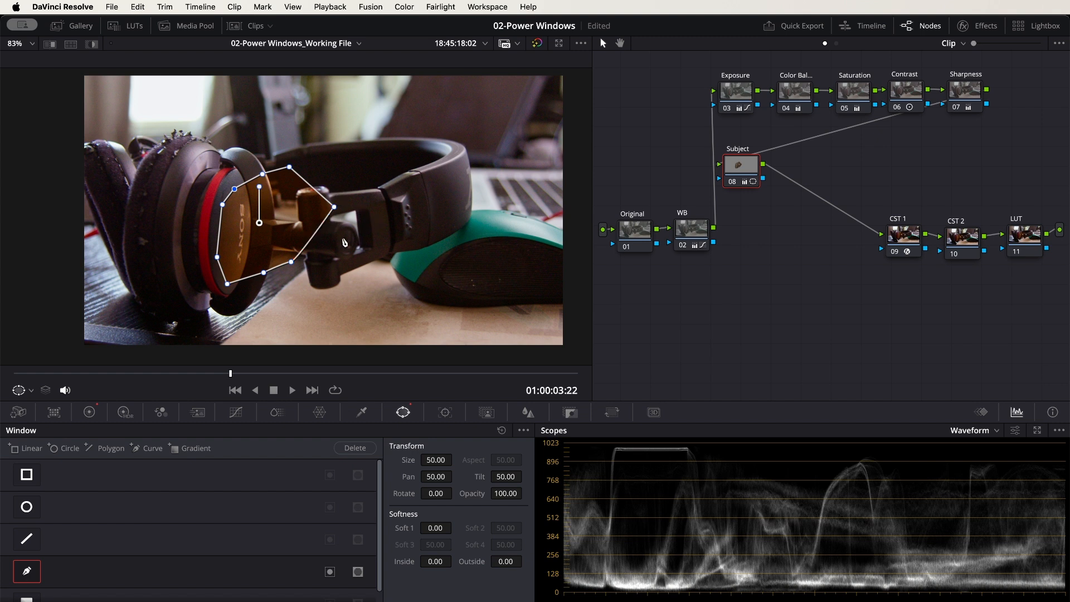
click(502, 430)
Add a gradient window to the Subject node and move it up above the headband, to Pan 49.90 and Tilt 54.39
scroll(78, 572, down, 1)
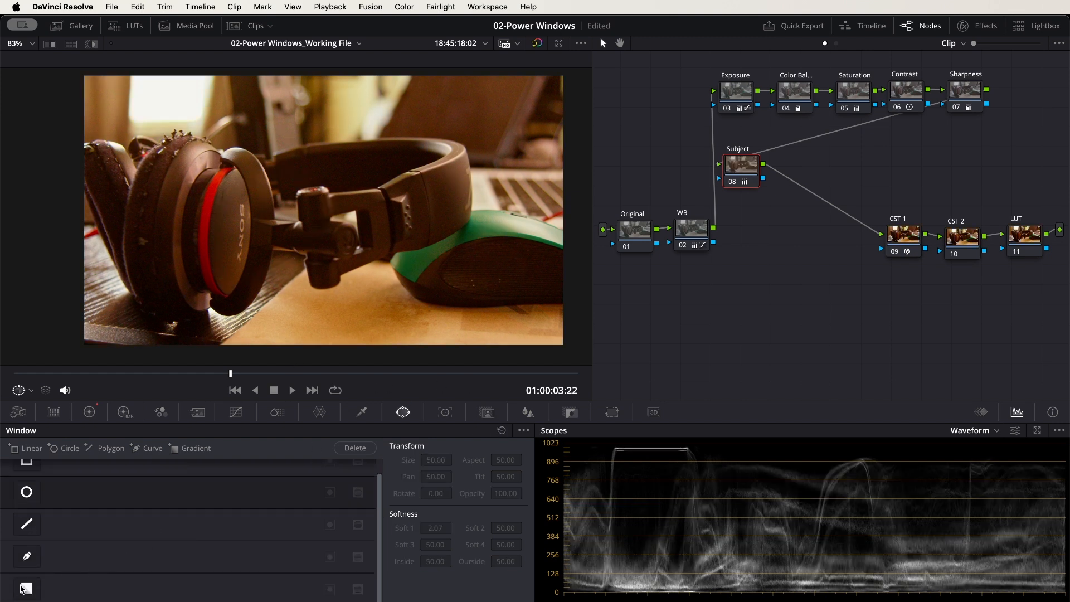
click(28, 589)
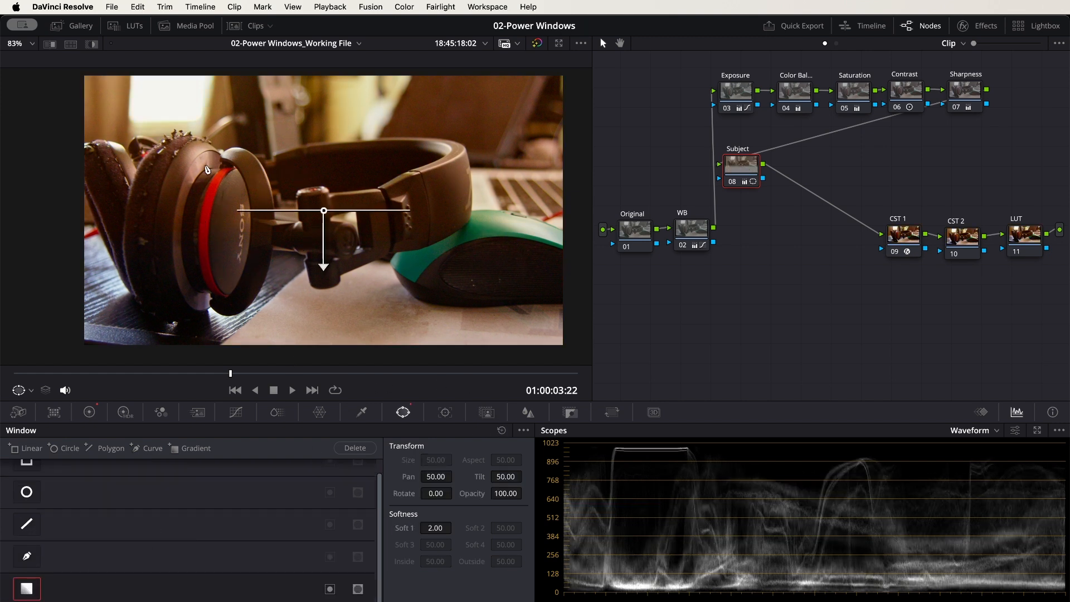
drag(325, 214, 322, 119)
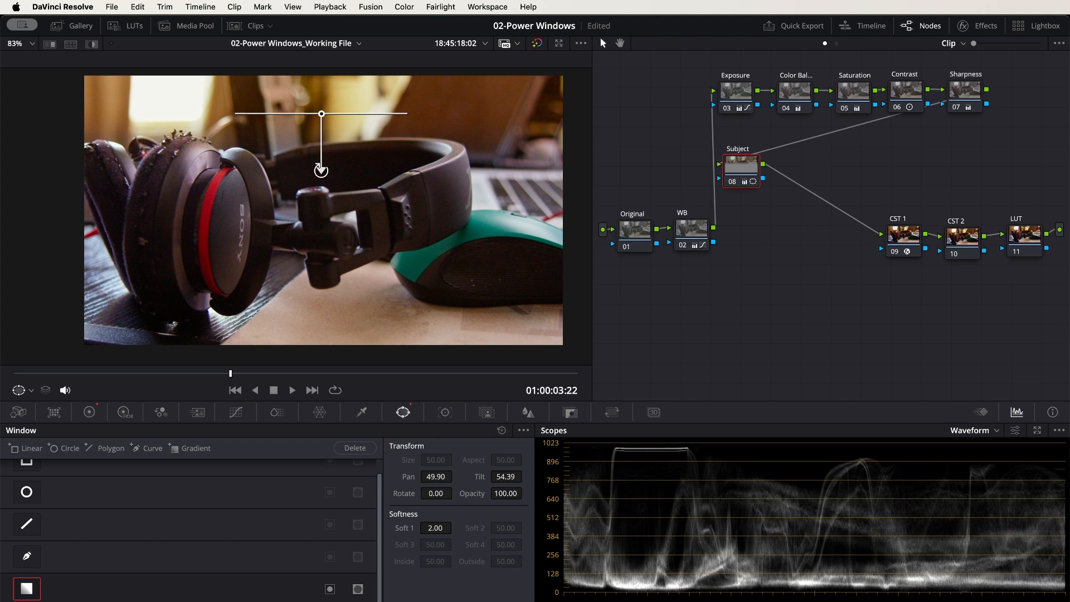
Rotate, reposition and resize the gradient window, finishing over the ear cup at Pan 42.21, Tilt 53.12, Rotate 8.85 and Soft 1 3.75
drag(326, 178, 410, 211)
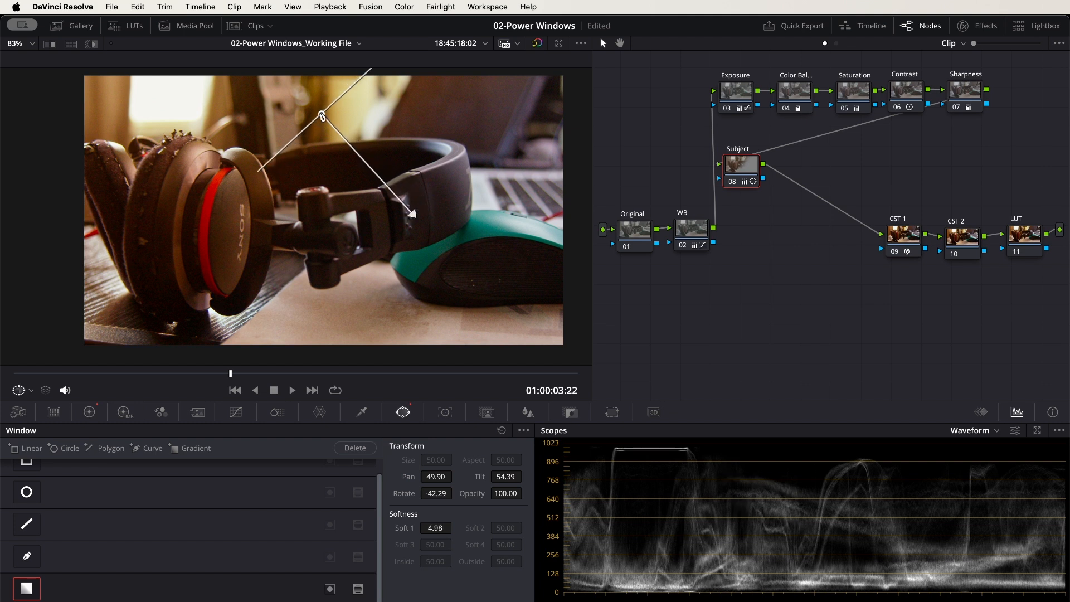
drag(322, 116, 154, 145)
drag(243, 241, 547, 319)
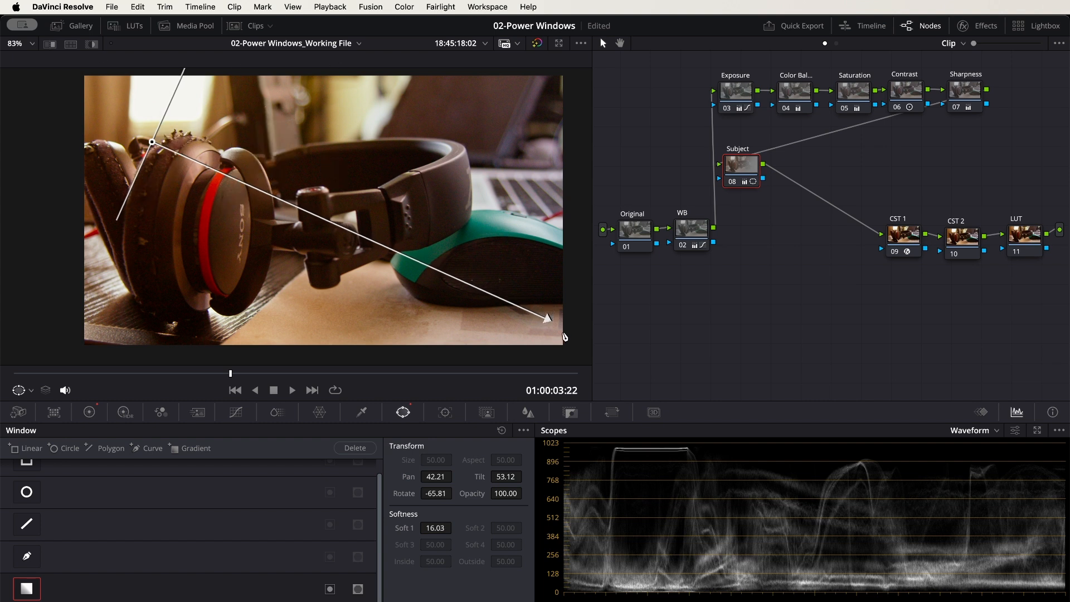
drag(547, 317, 546, 319)
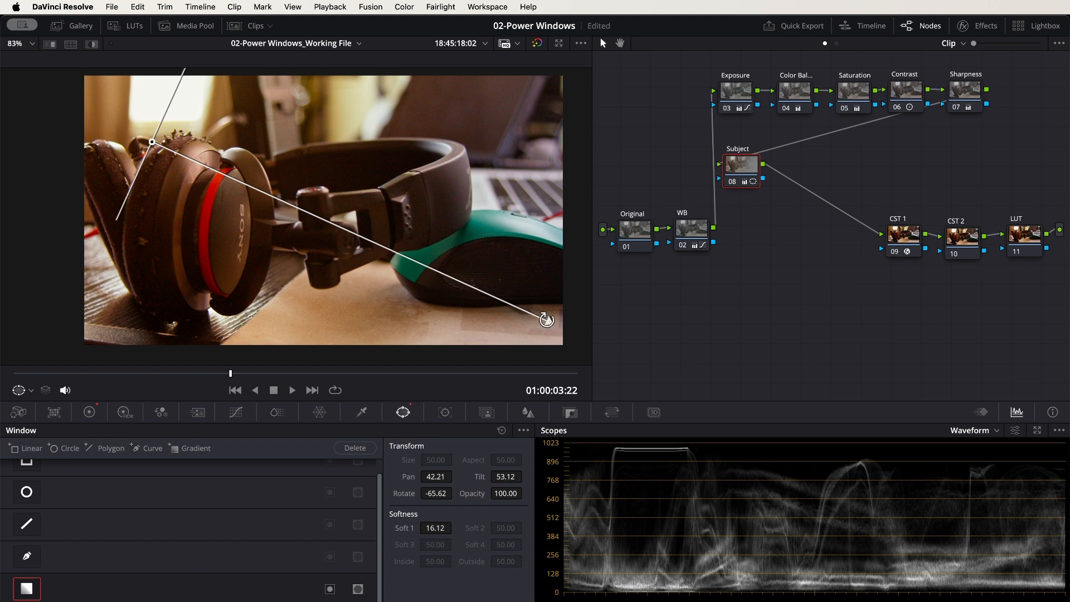
drag(547, 319, 147, 239)
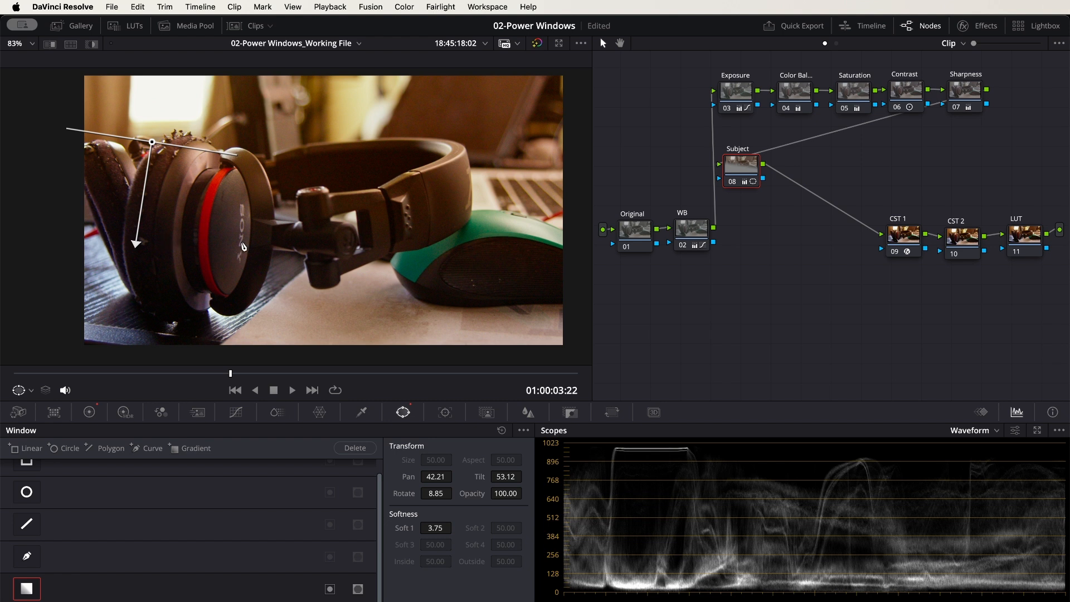
Reset the gradient window and all primary color wheel adjustments on the Subject node
click(504, 432)
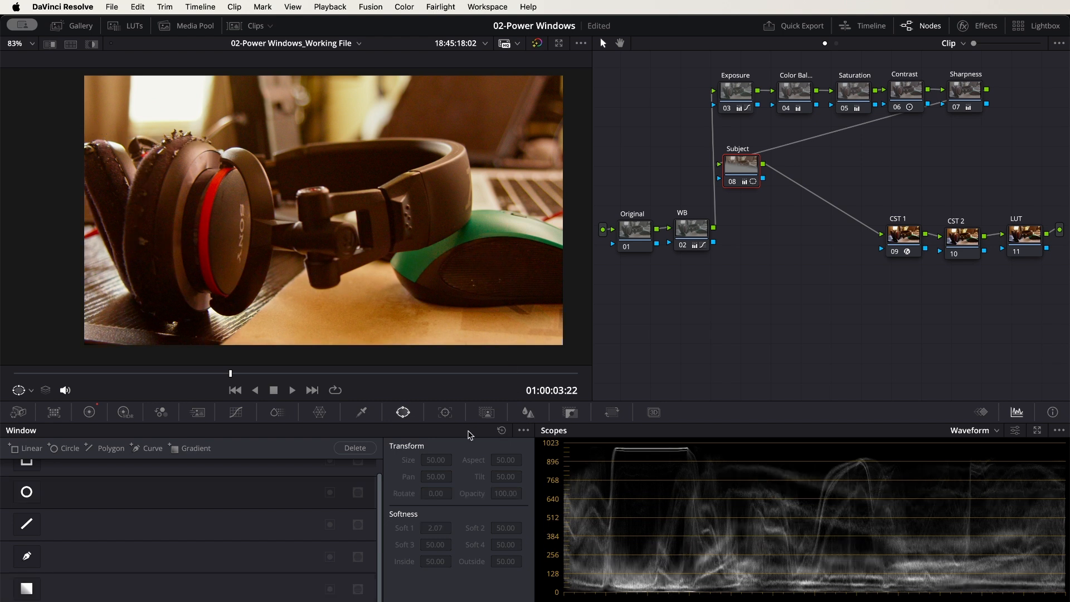
click(90, 413)
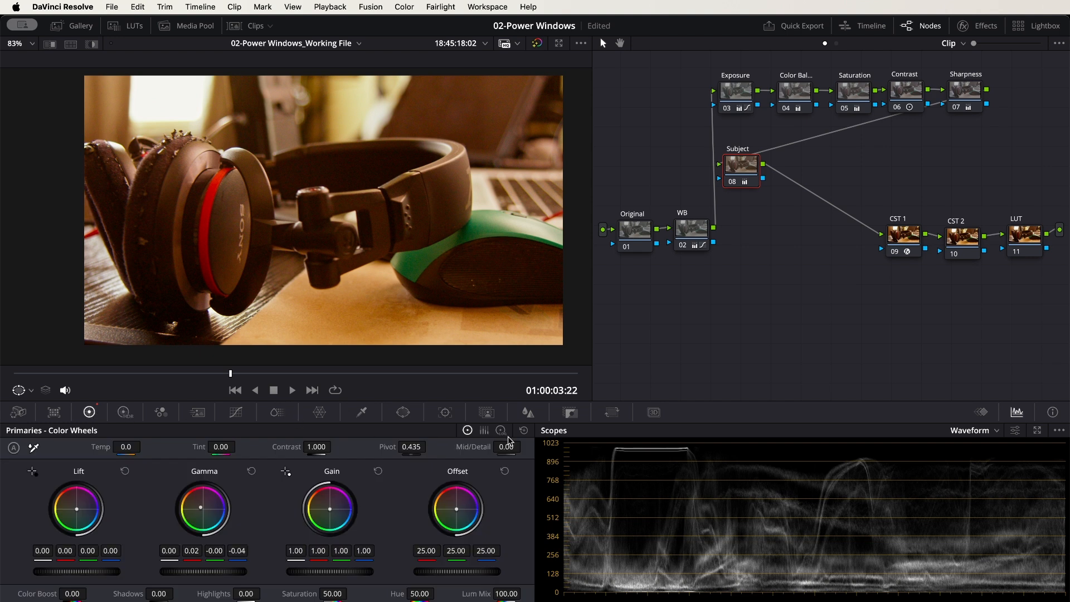
click(524, 430)
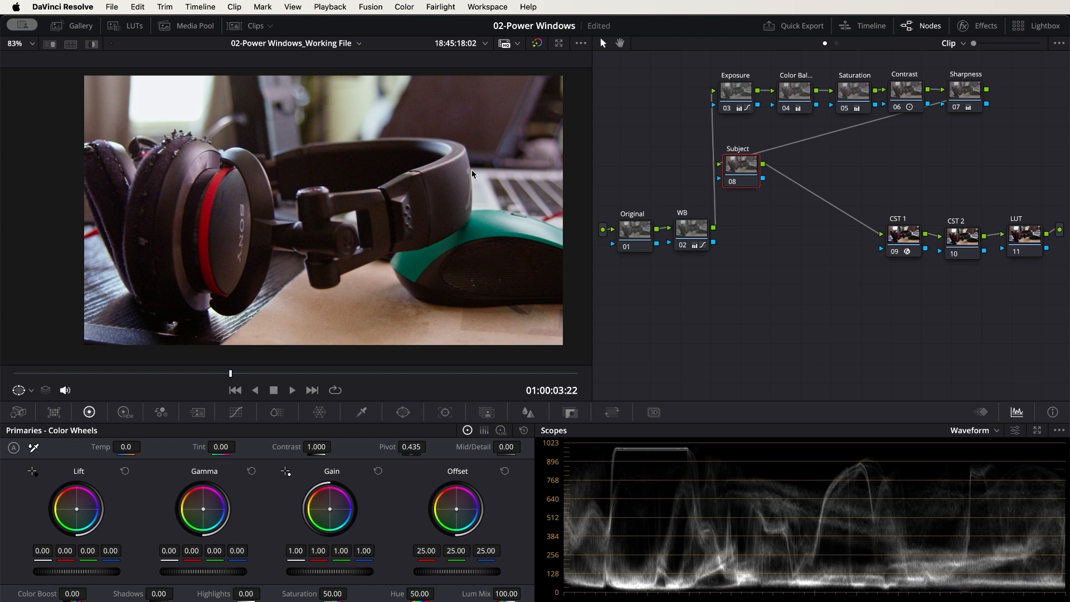
Try a circle window enlarged around the ear cup at Pan 43.93 and Tilt 49.21, soften it to 6.87, then reset it
click(403, 413)
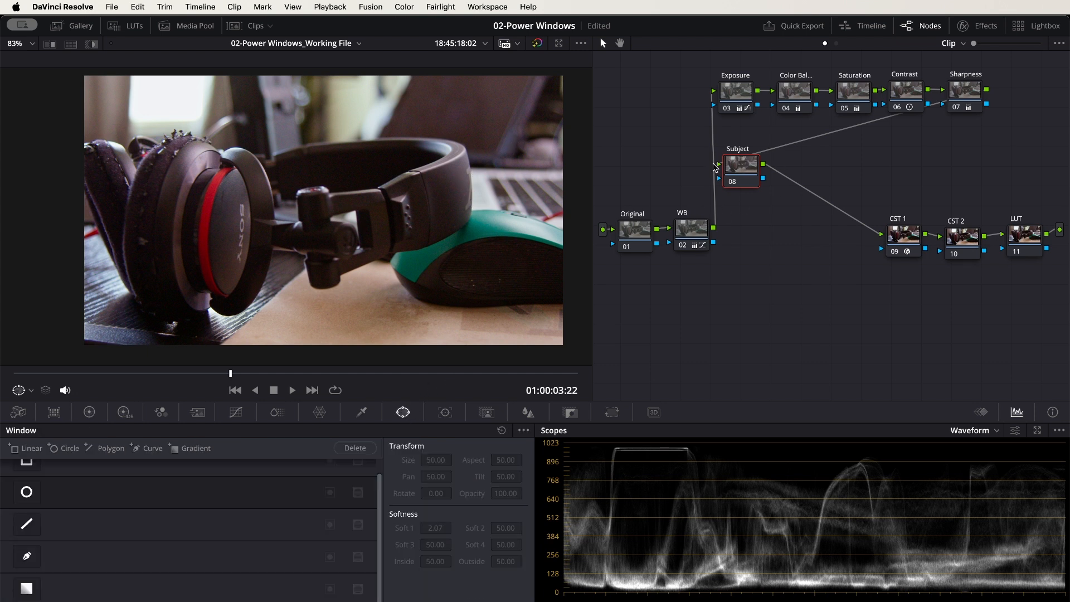
click(26, 492)
drag(338, 197, 214, 208)
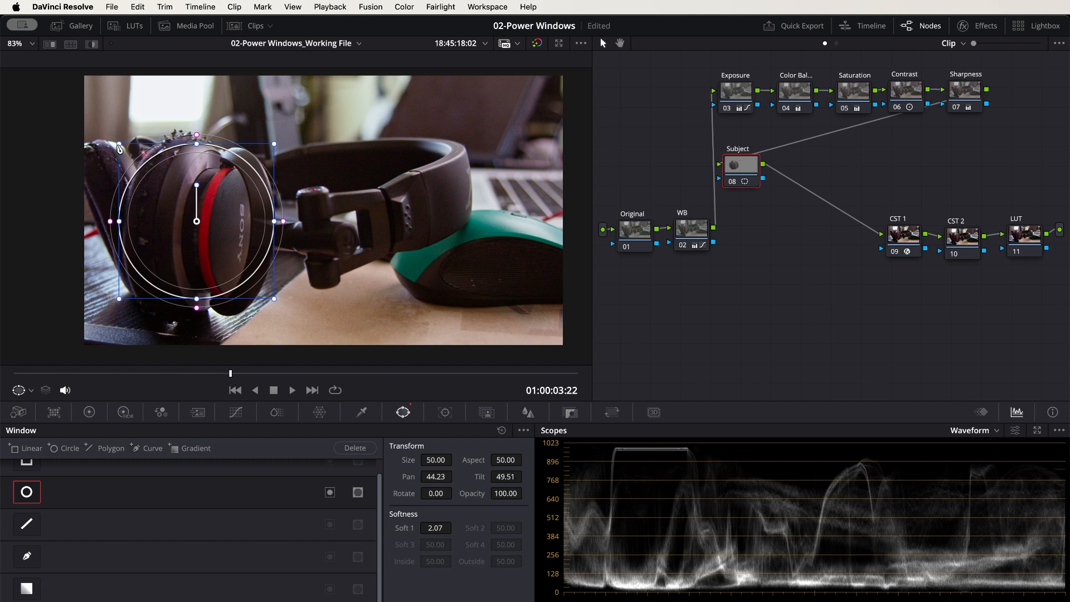
drag(121, 148, 101, 129)
drag(241, 154, 234, 161)
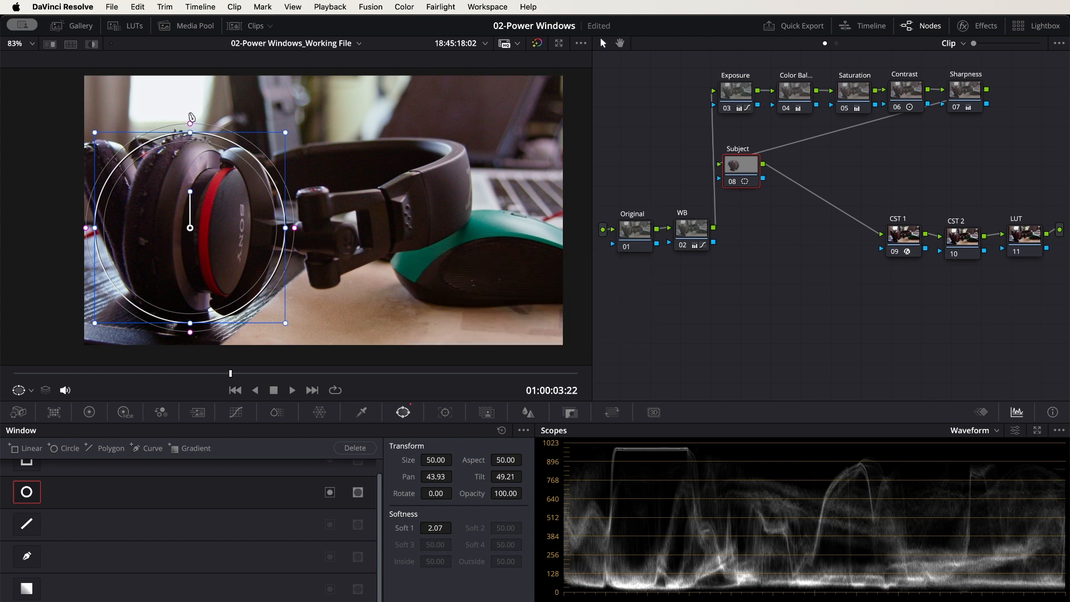
drag(190, 125, 192, 106)
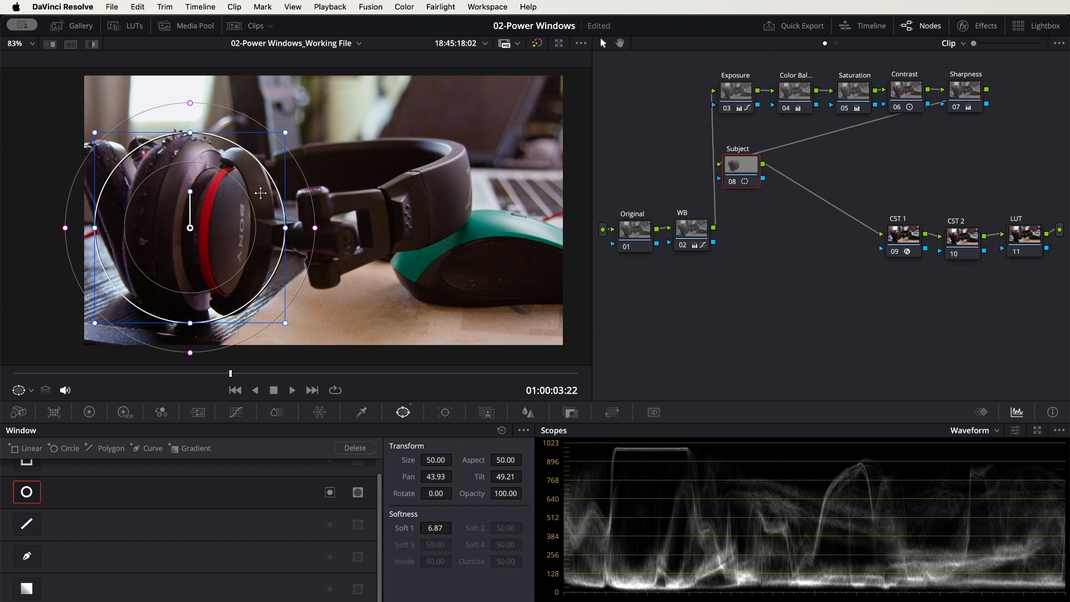
click(502, 431)
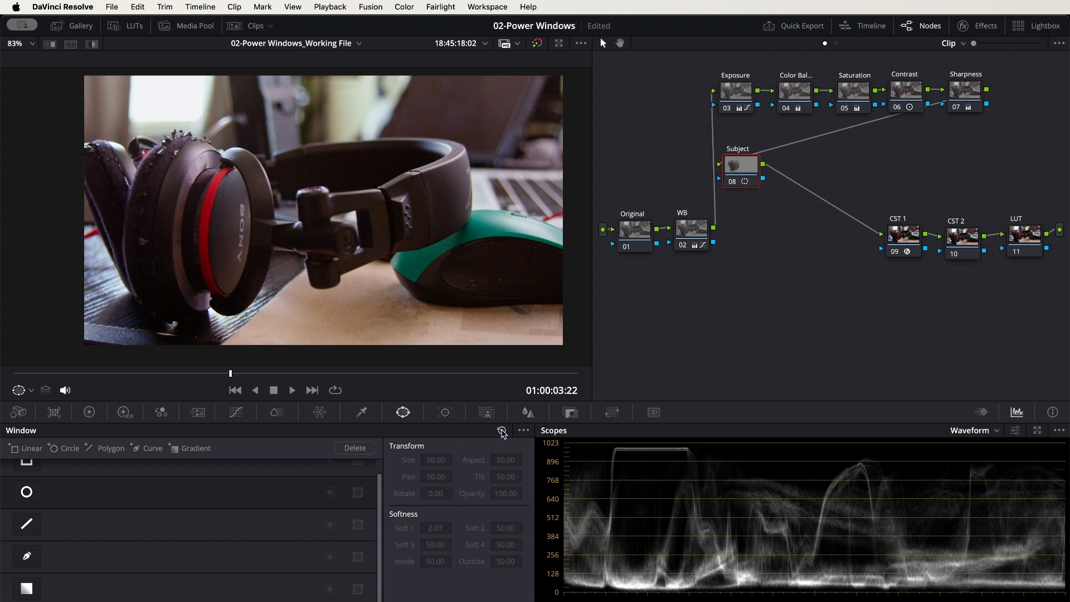
Add a circle window to the Subject node at Pan 44.02 and Tilt 49.35, and enlarge it to surround the ear cup
click(26, 493)
drag(347, 210, 214, 224)
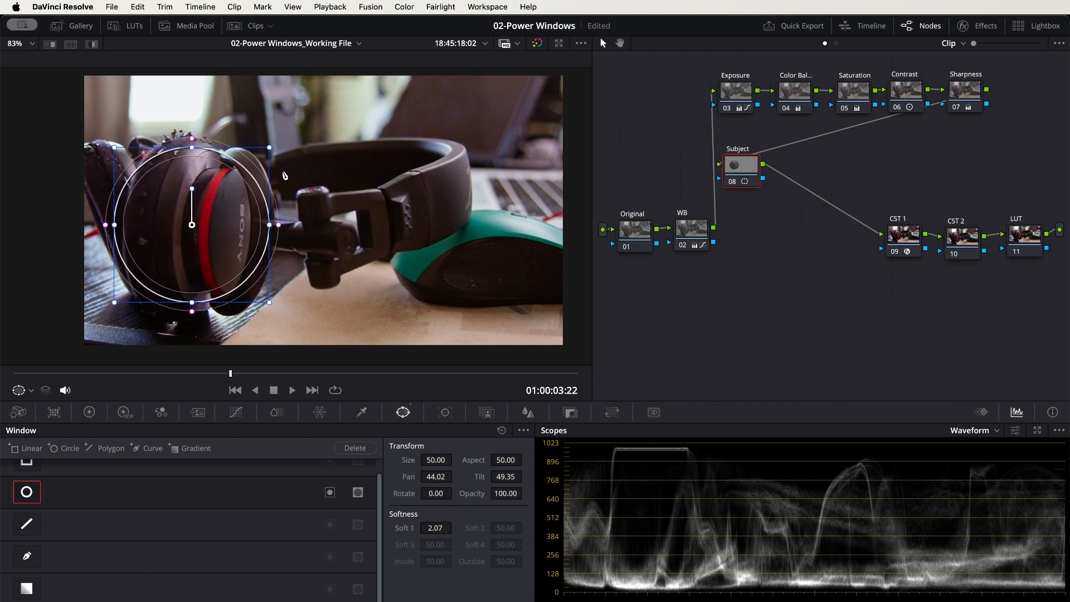
drag(270, 150, 288, 129)
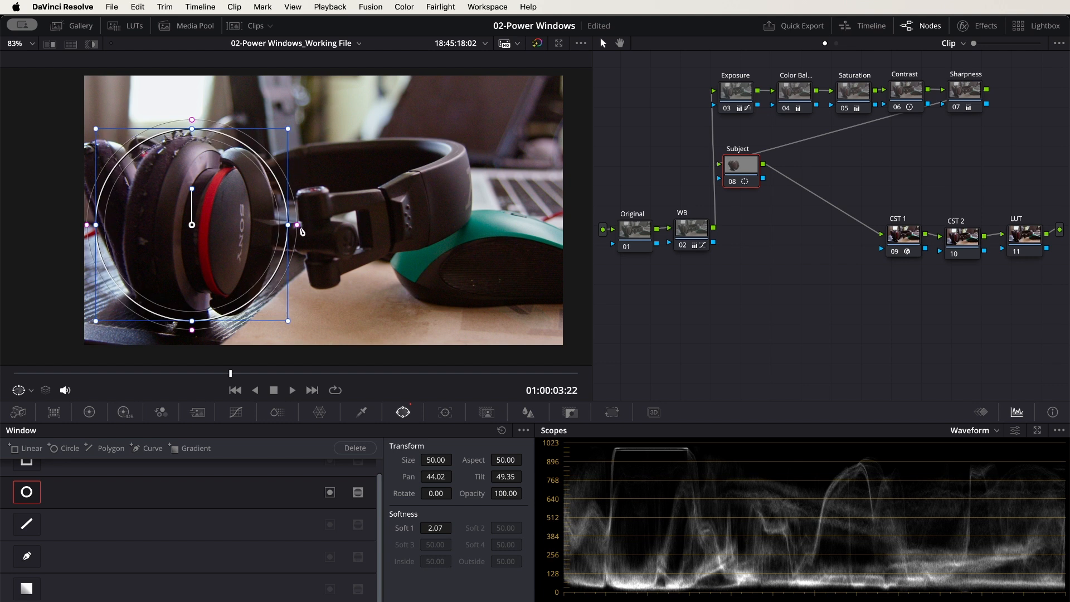
Tint the windowed ear cup: Gain green 0.98, blue 1.16; Gamma red 0.02, blue -0.04; Lift red -0.03, green 0.01, blue -0.04
click(89, 412)
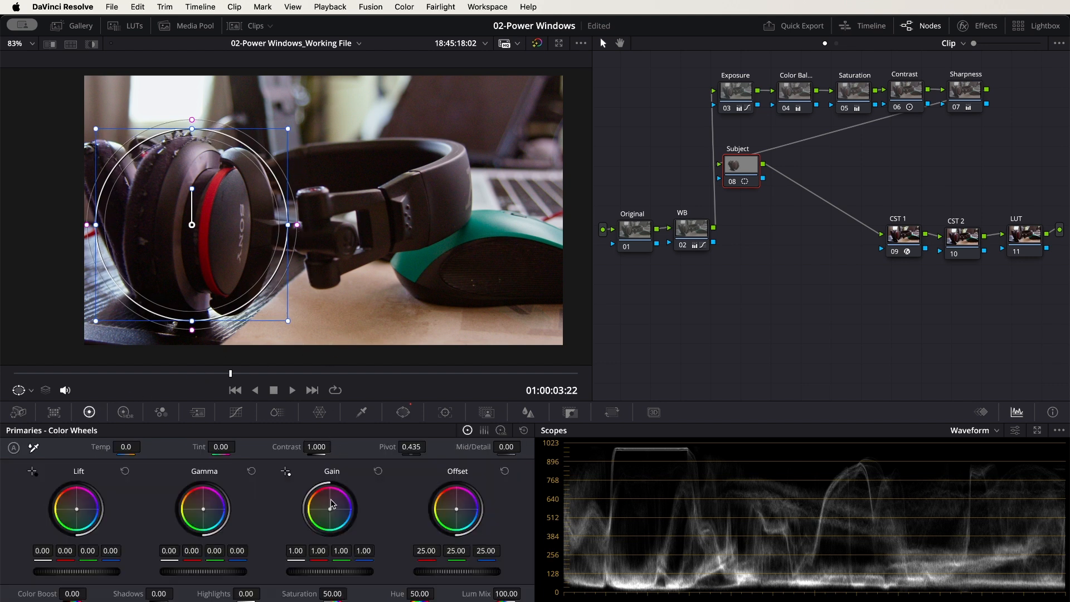
drag(330, 509, 331, 509)
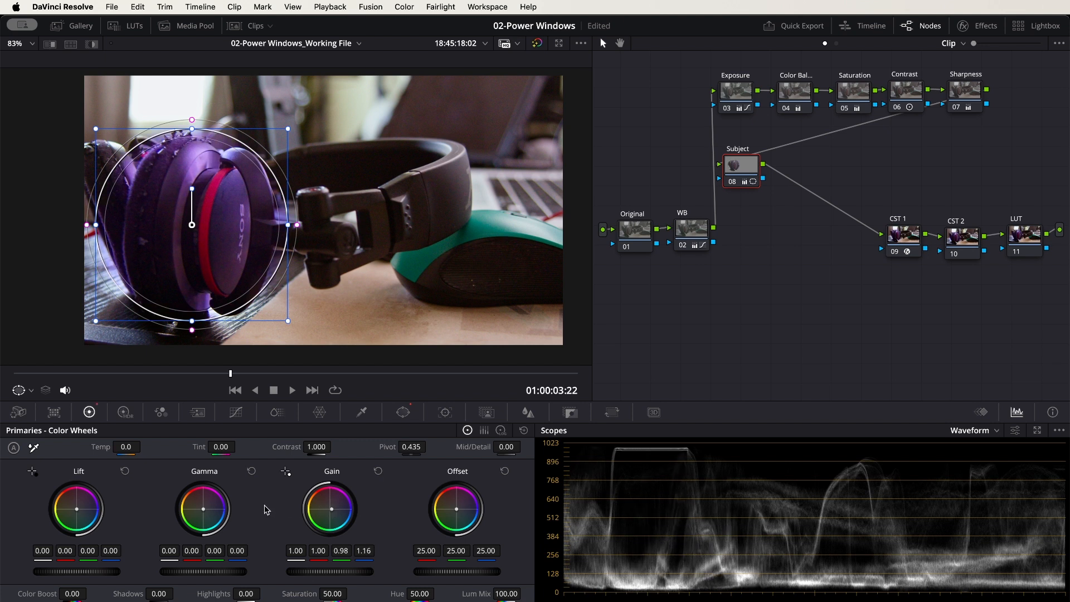
drag(202, 509, 200, 509)
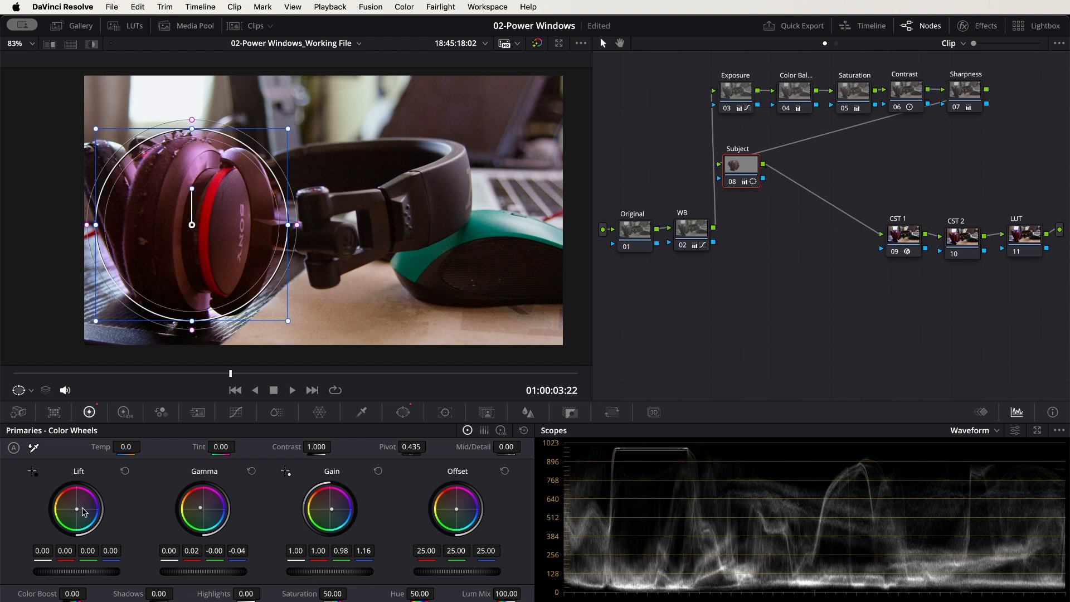
drag(78, 512, 76, 514)
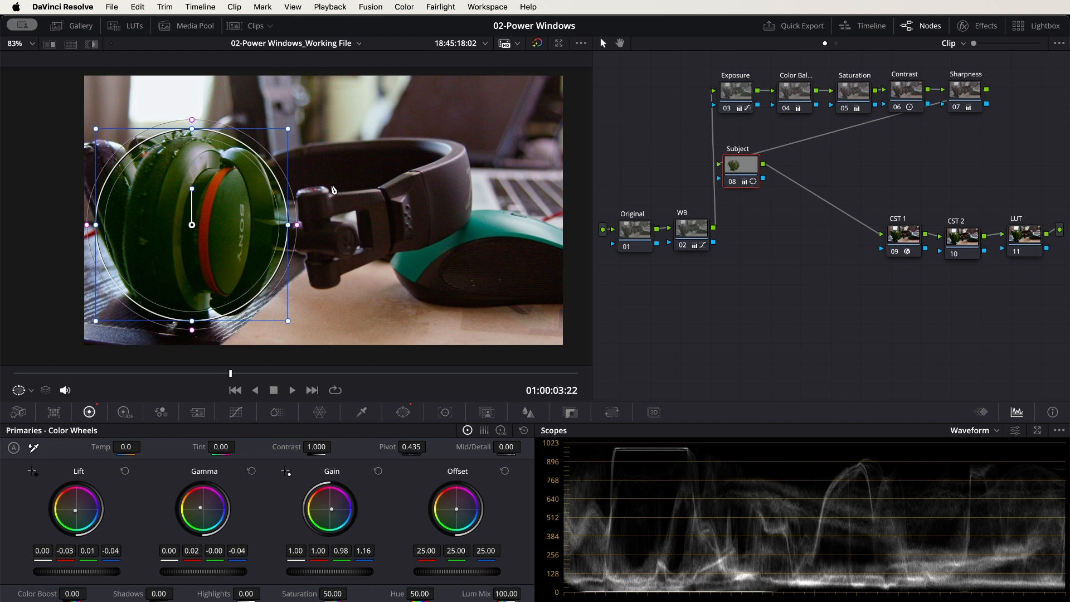
Compare the tint with the circle window off and on, and view the windowed result without its outline before returning to the Subject node
click(403, 413)
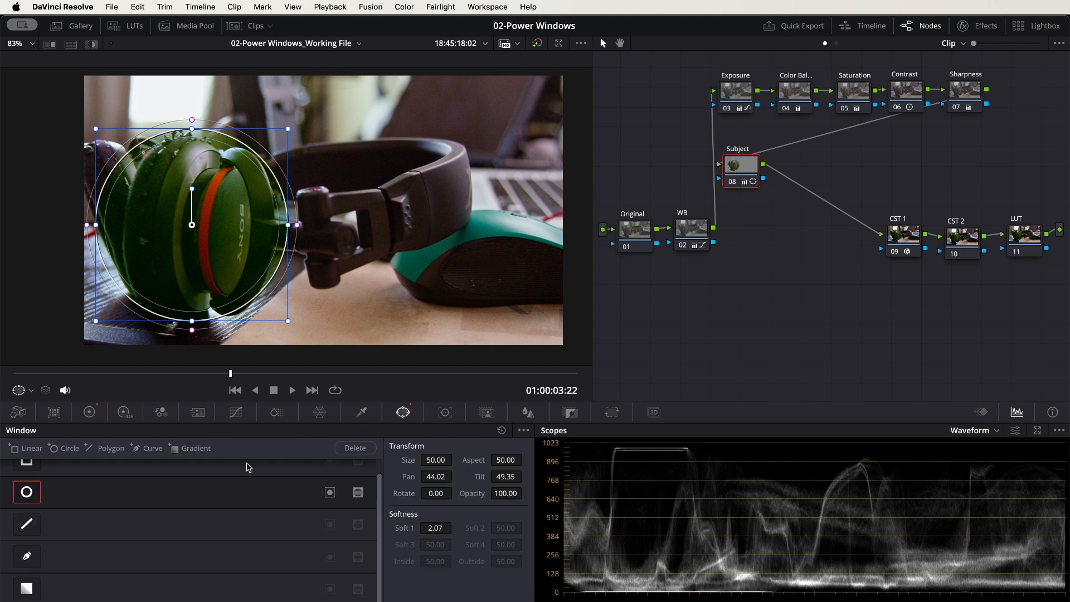
click(26, 492)
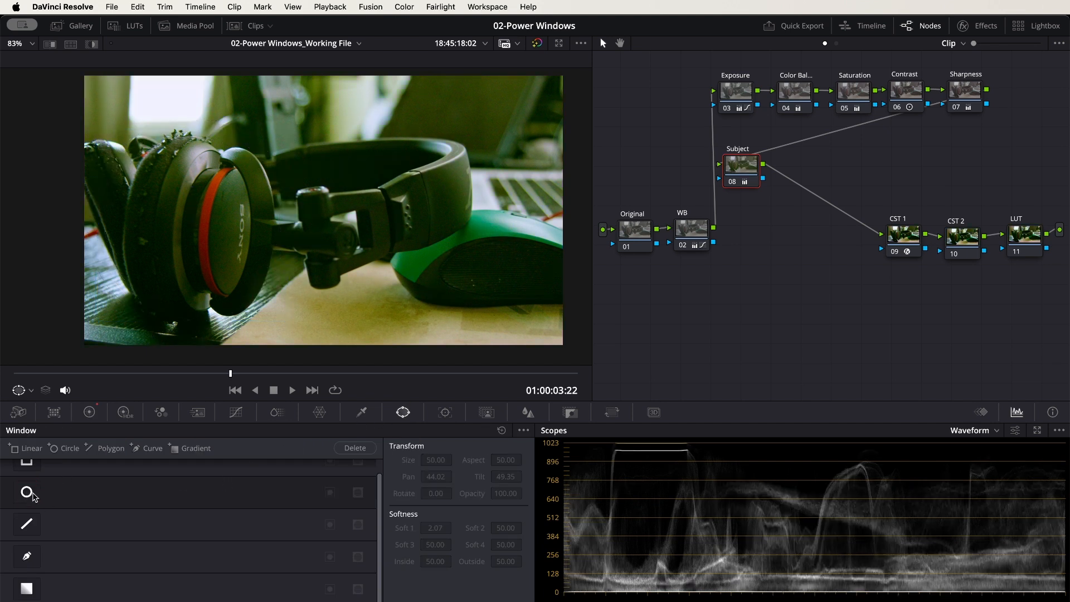
click(26, 492)
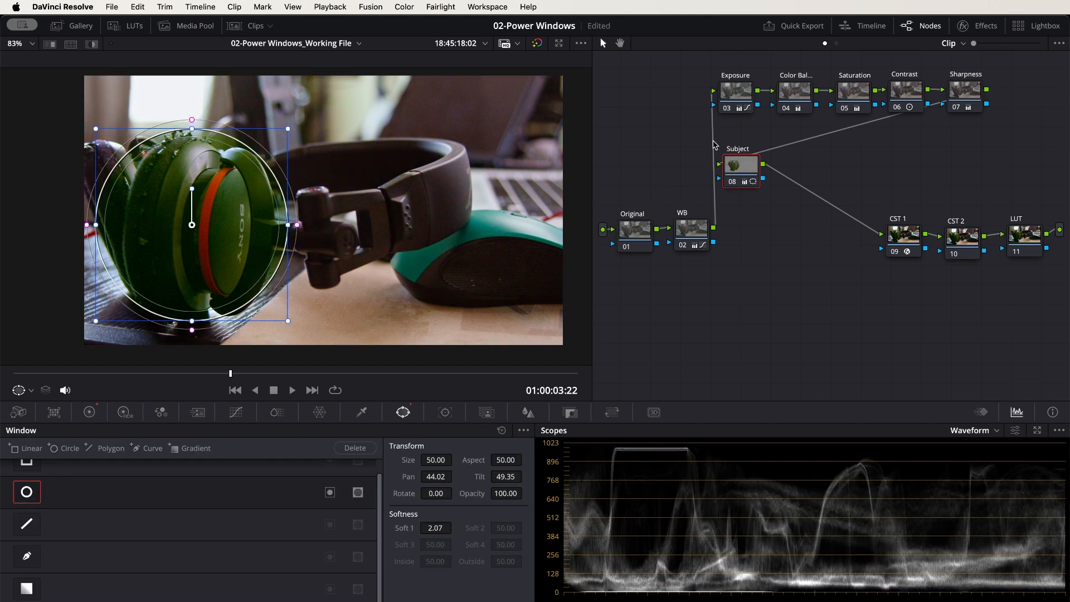
click(737, 99)
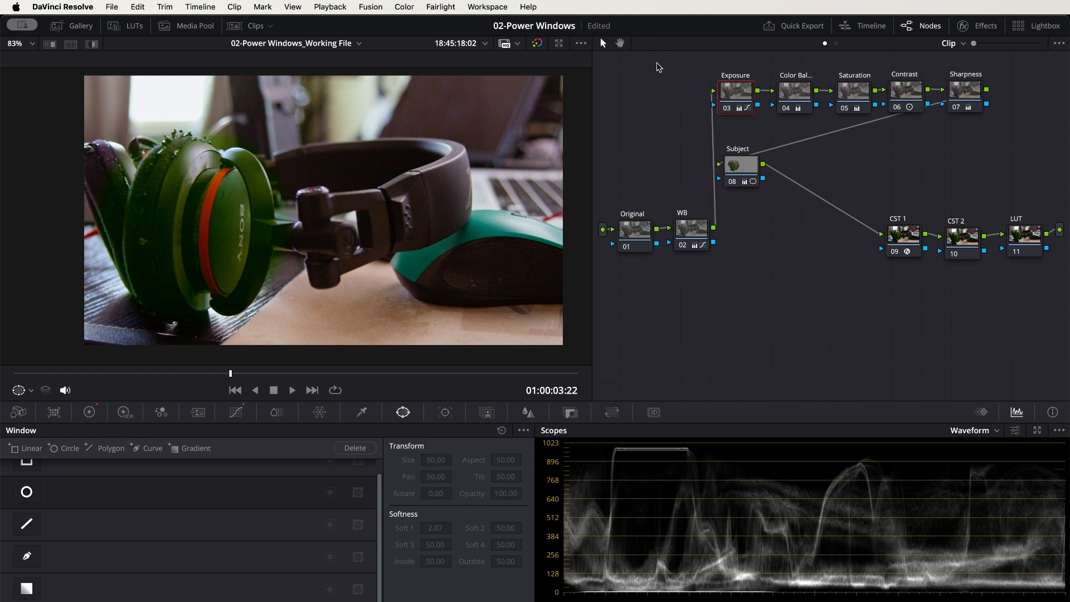
click(745, 167)
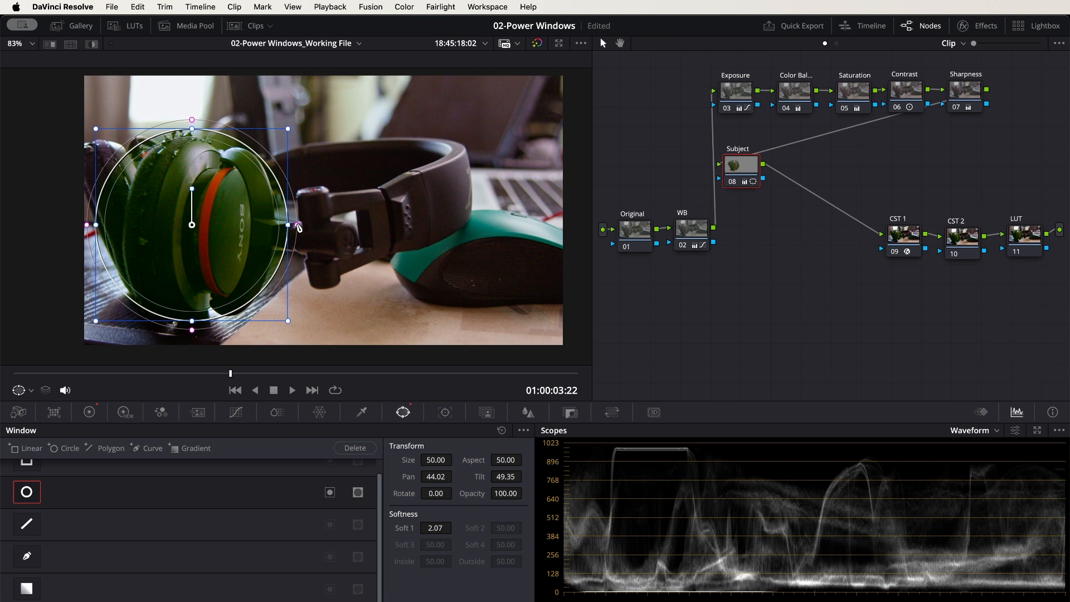
Widen the circle window's softness to 11.83 and check the feathered tint without the window outline
drag(299, 226, 340, 226)
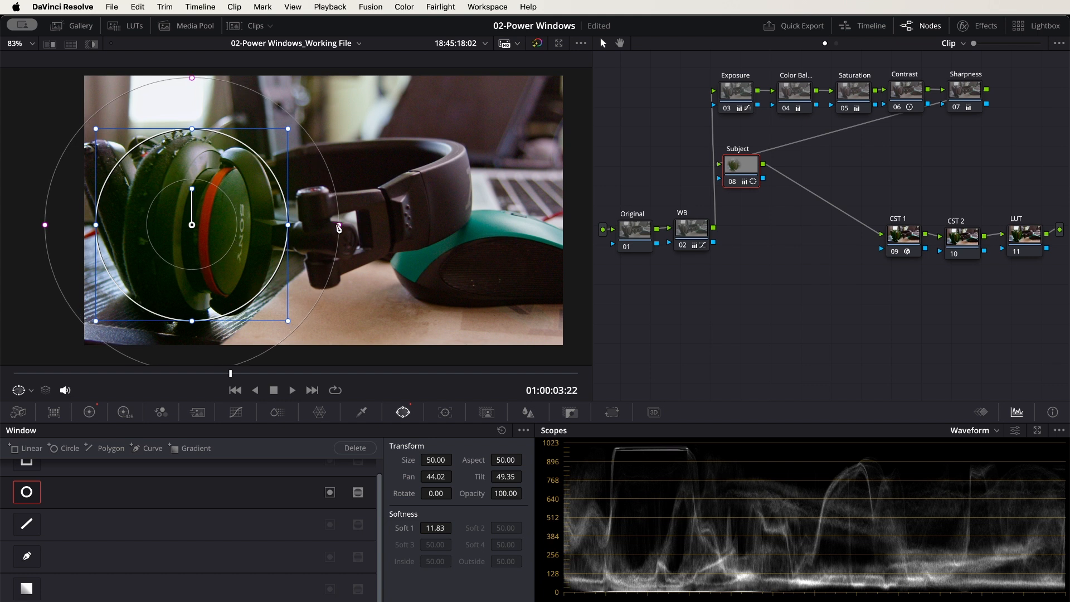
click(698, 235)
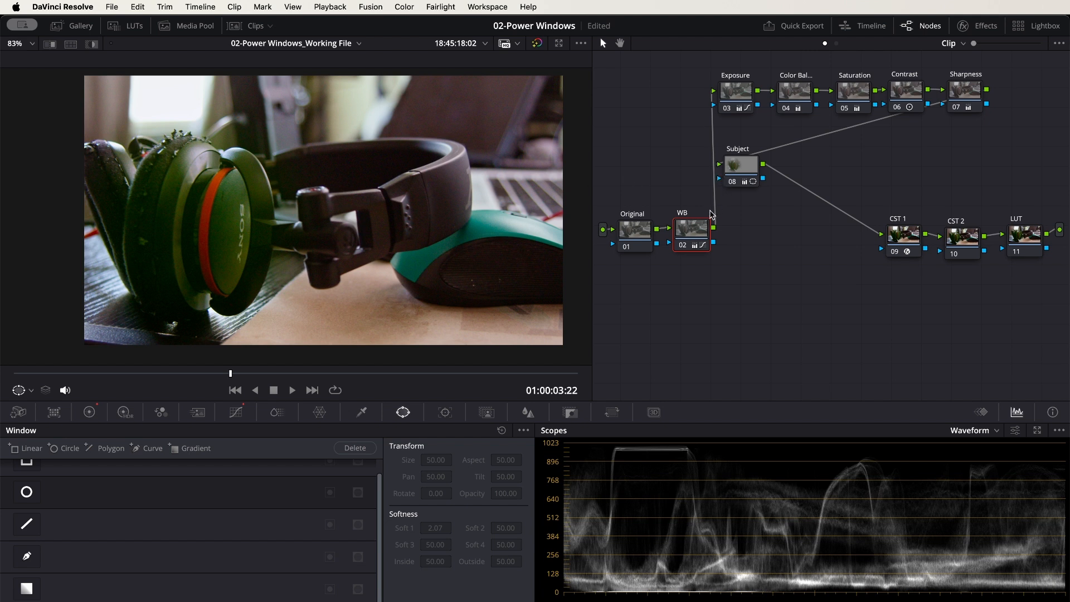
click(739, 170)
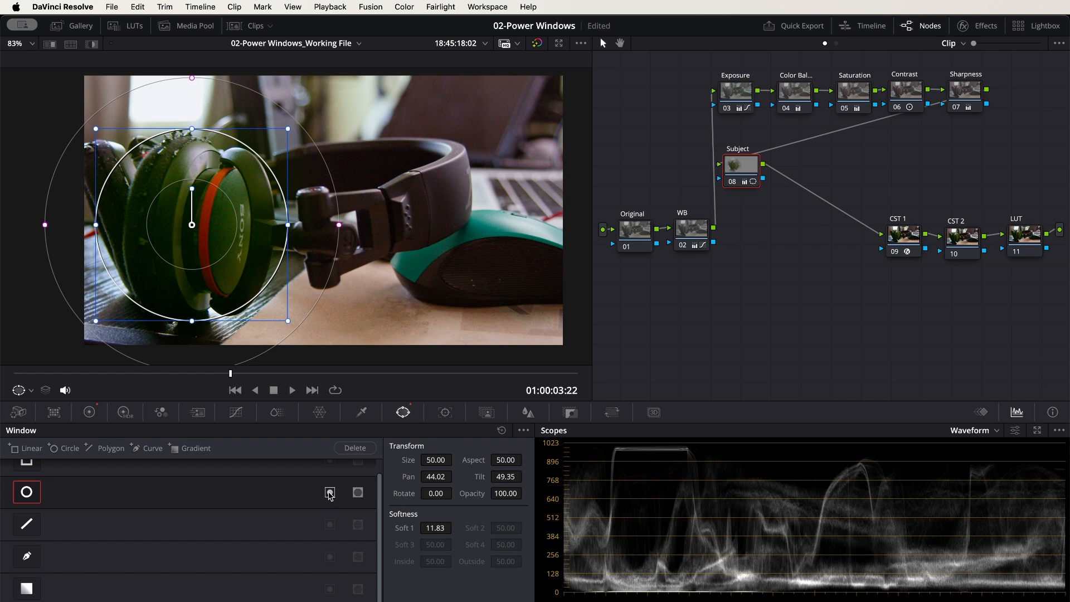
Compare the circle window's inverted and normal masks, ending with the inversion off
click(330, 494)
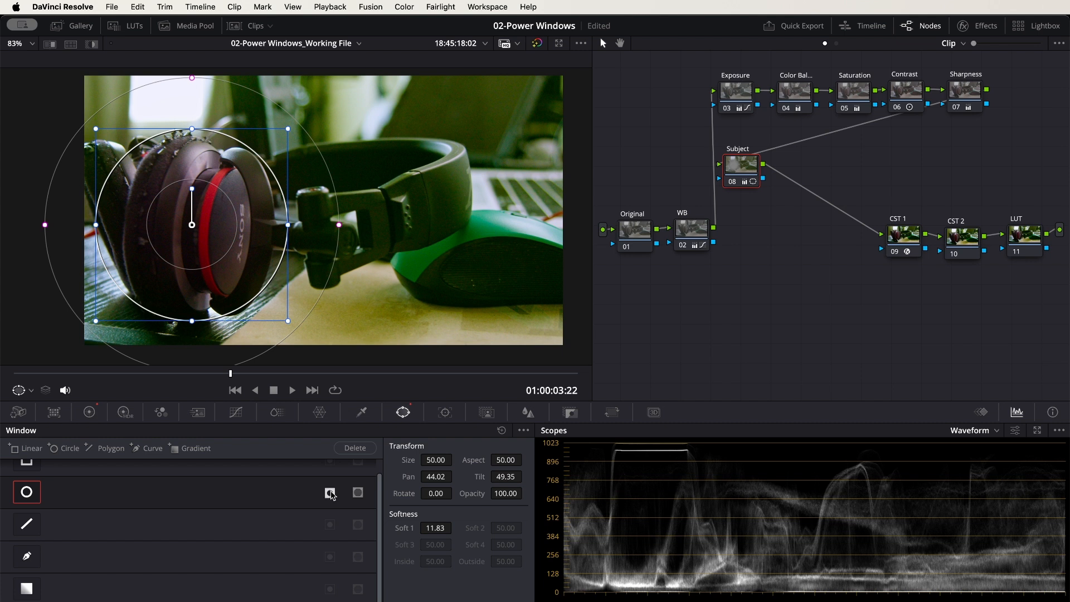
click(330, 494)
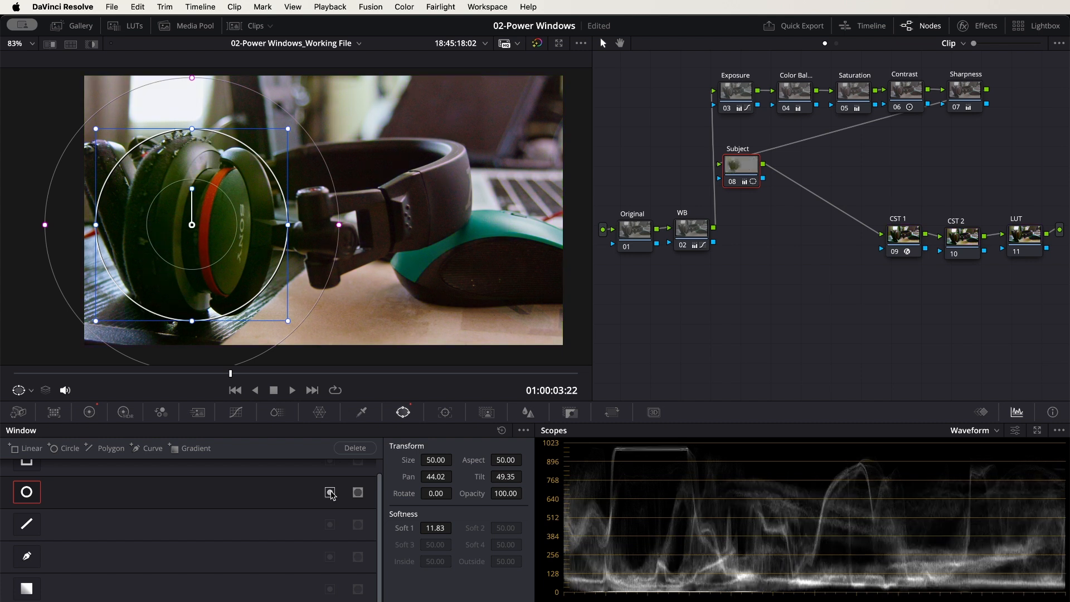
click(330, 493)
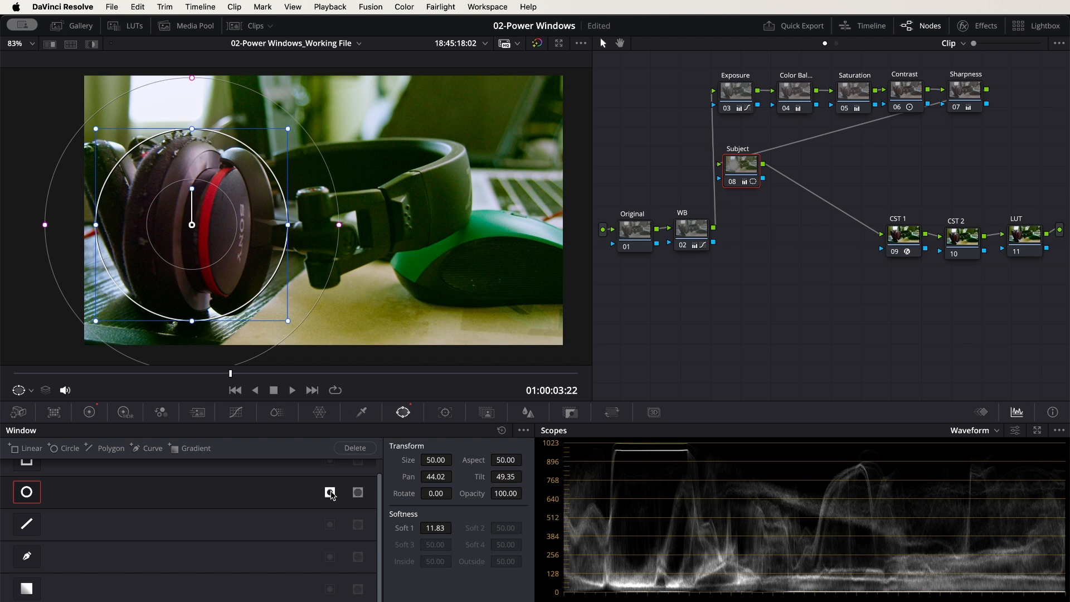
scroll(230, 527, up, 1)
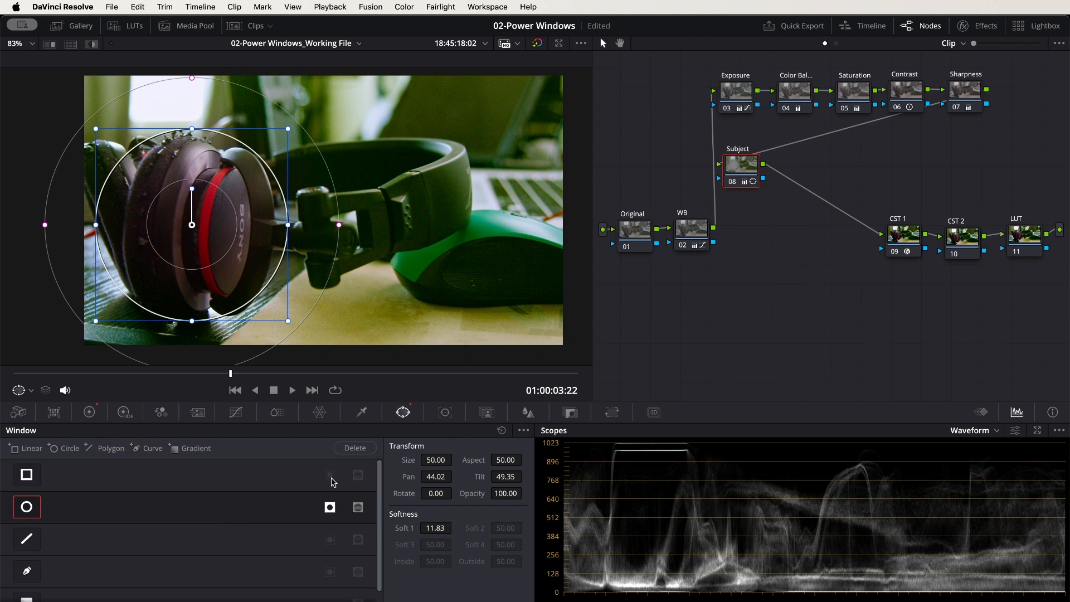
click(330, 506)
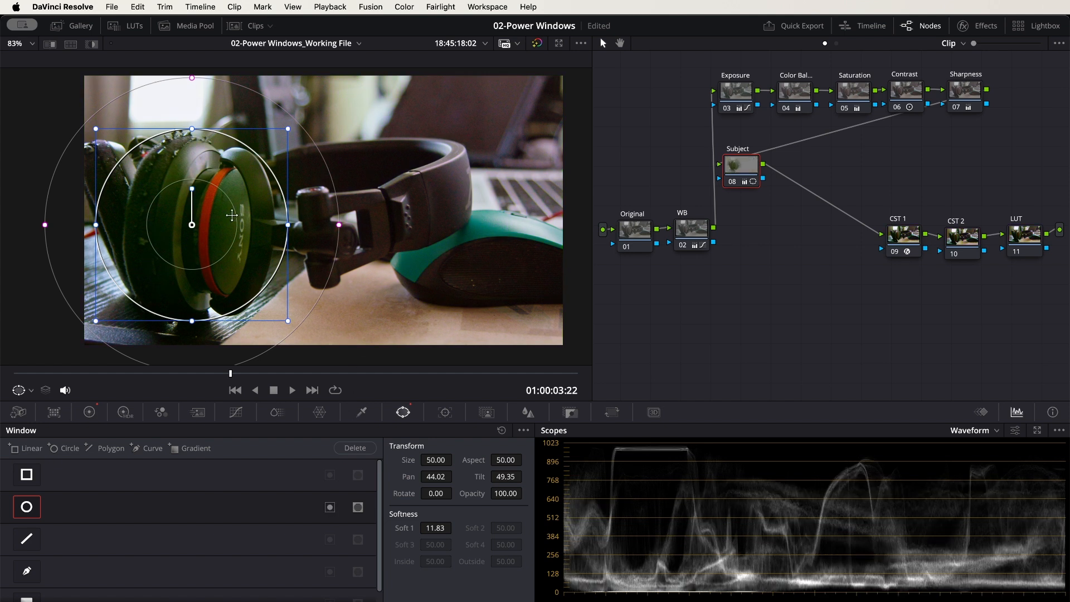
Move the circle window to Pan 49.86 and Tilt 49.76, stretch it across the headphones to Aspect 78.14, and invert its mask
drag(214, 218, 344, 209)
drag(225, 215, 104, 207)
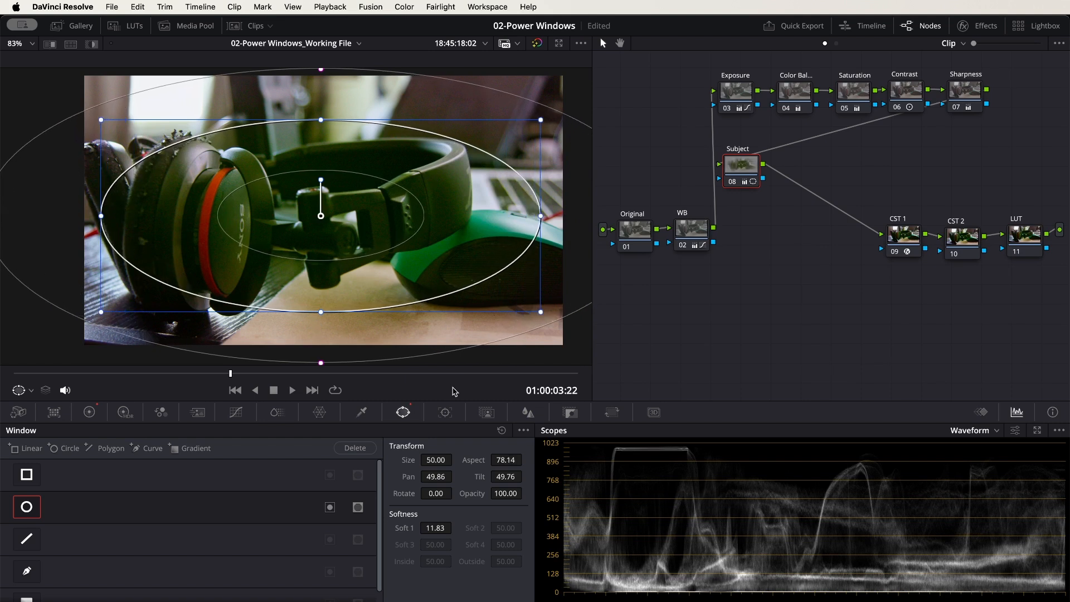
click(330, 507)
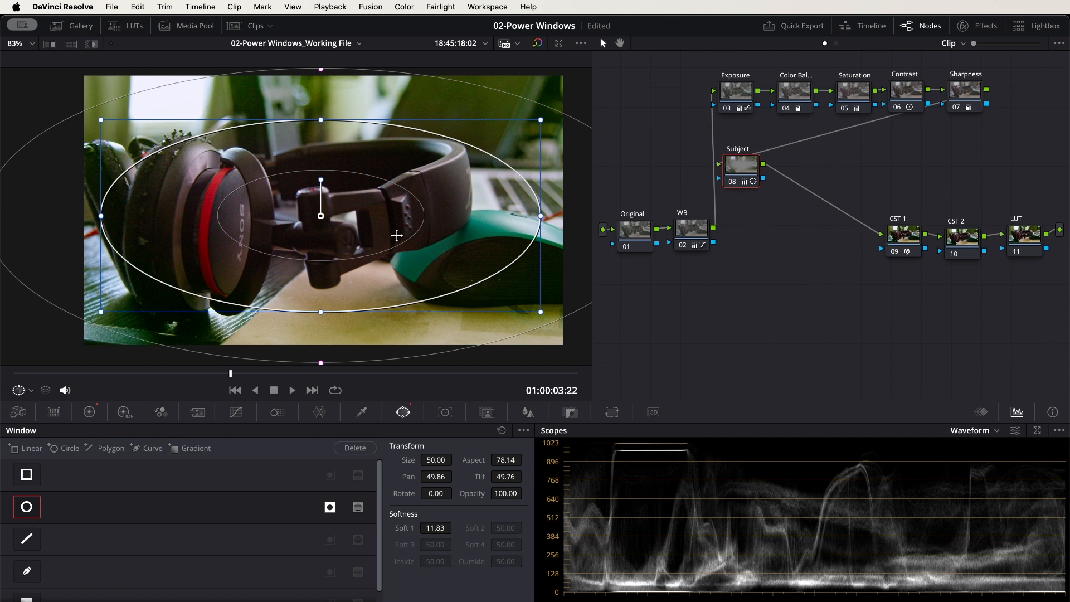
Darken the headphones' surroundings on the Subject node's custom curve by lowering the white point and moving the black point slightly inward
click(236, 416)
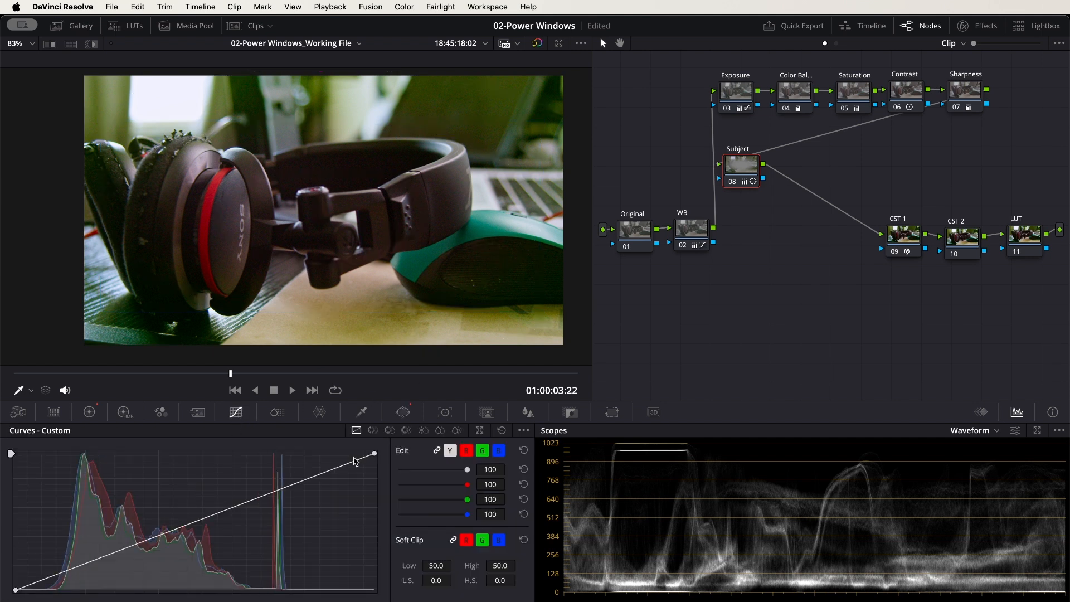
drag(375, 455, 374, 469)
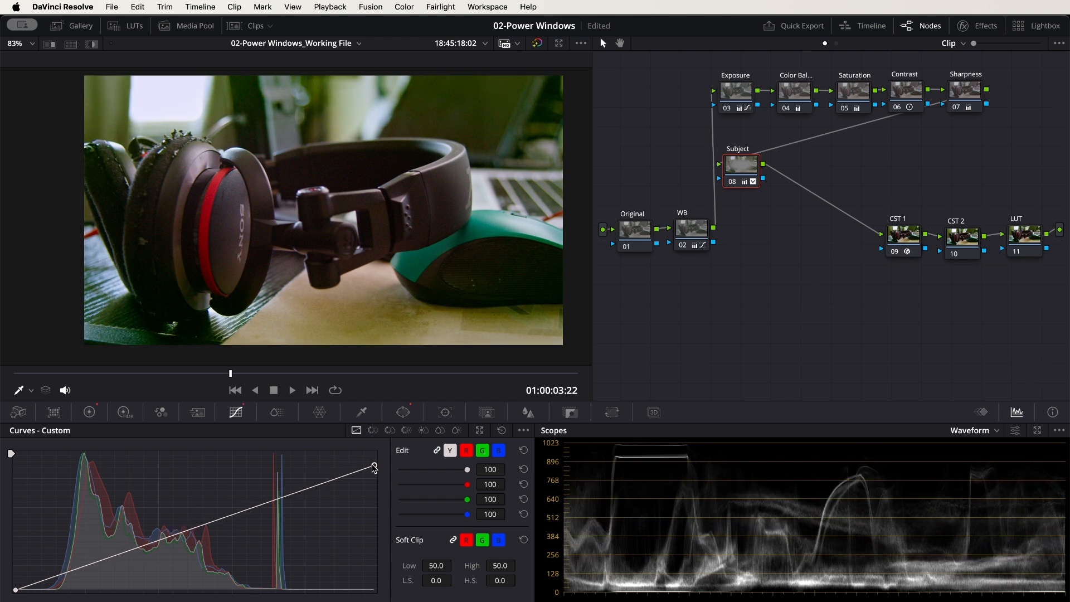
drag(16, 590, 44, 590)
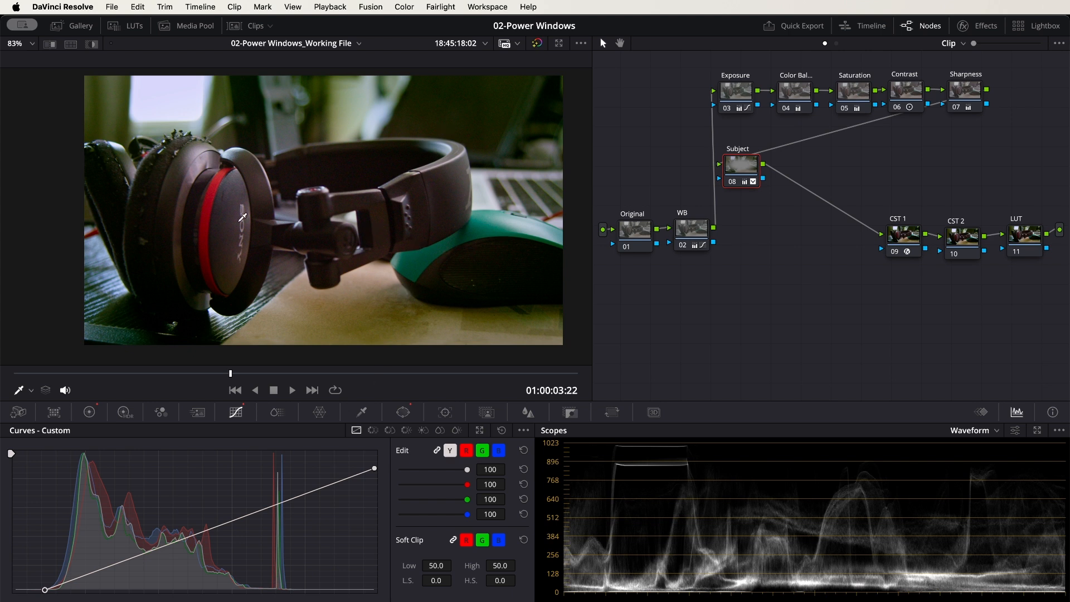
Compare the curve darkening inside and outside the circle window, ending with the mask inverted
click(403, 412)
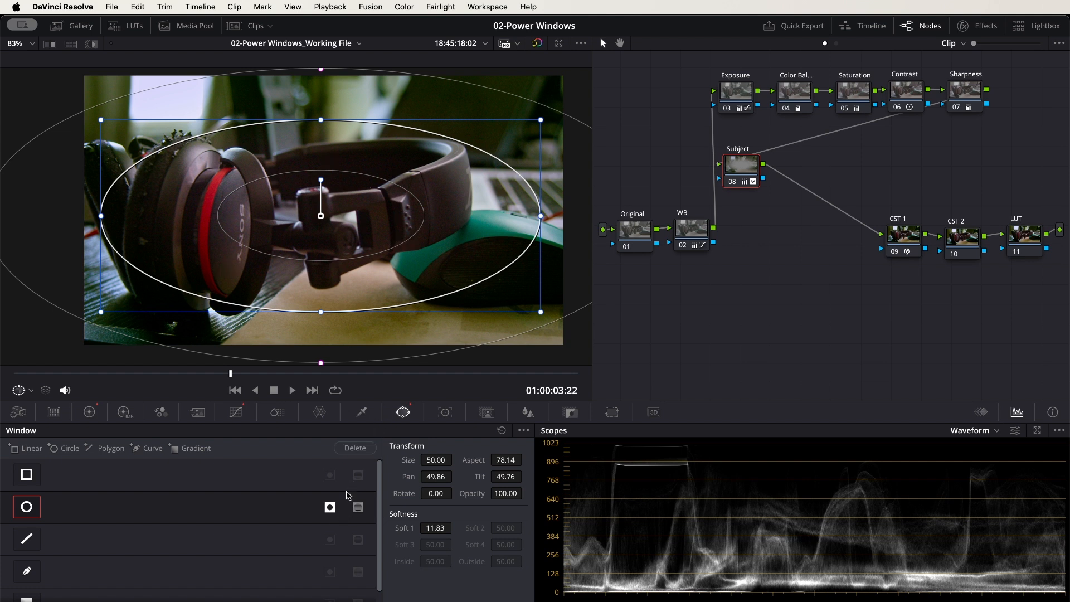
click(330, 507)
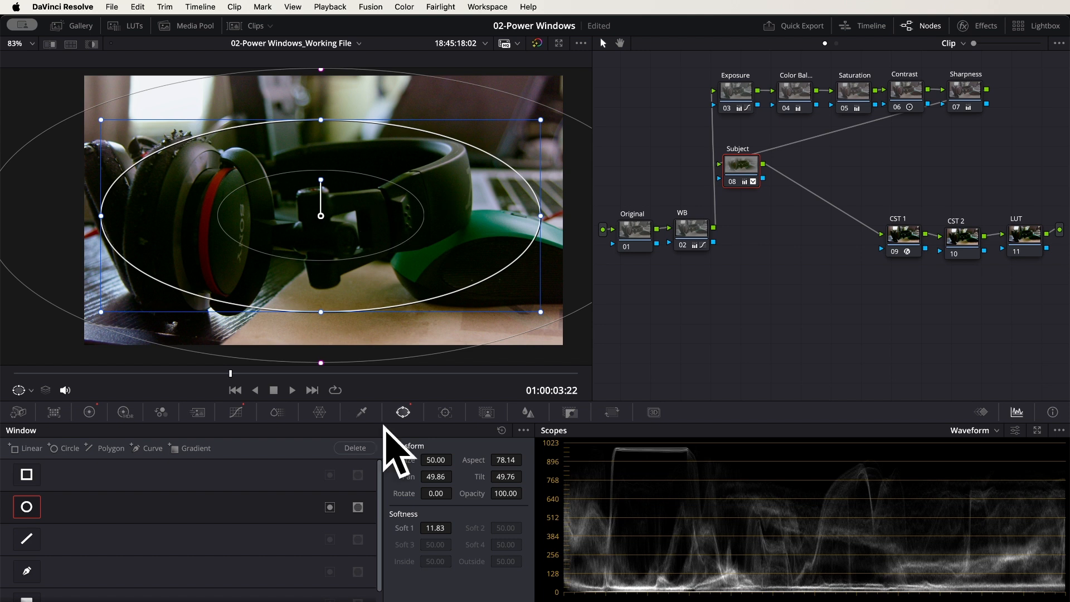
click(330, 508)
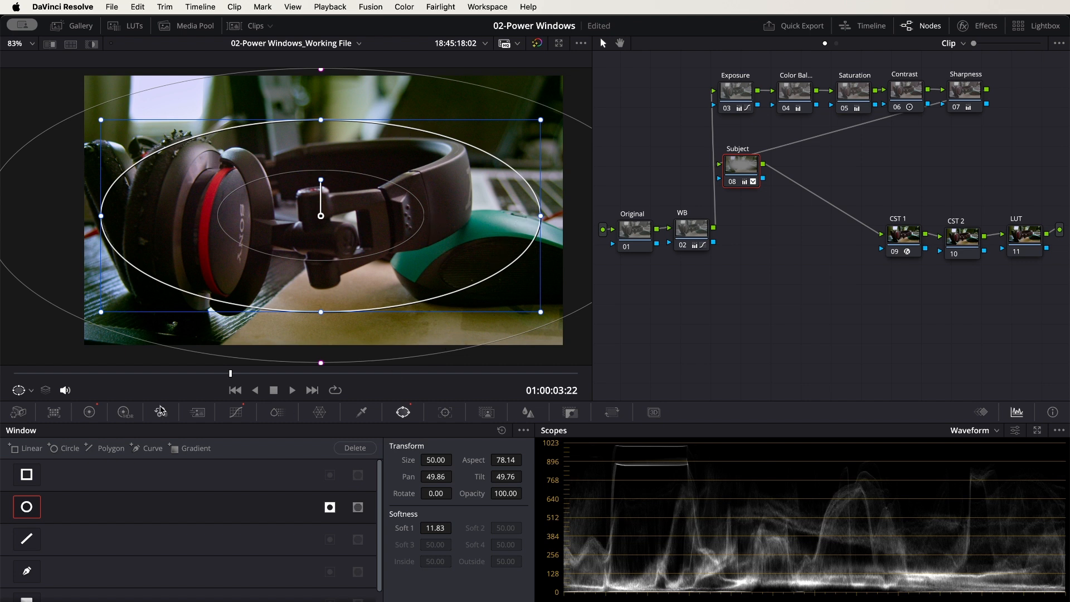
Tint the surroundings magenta with Gain red 1.39, green 0.83, blue 1.58 and Lift red -0.06, green 0.02, blue 0.03
click(89, 412)
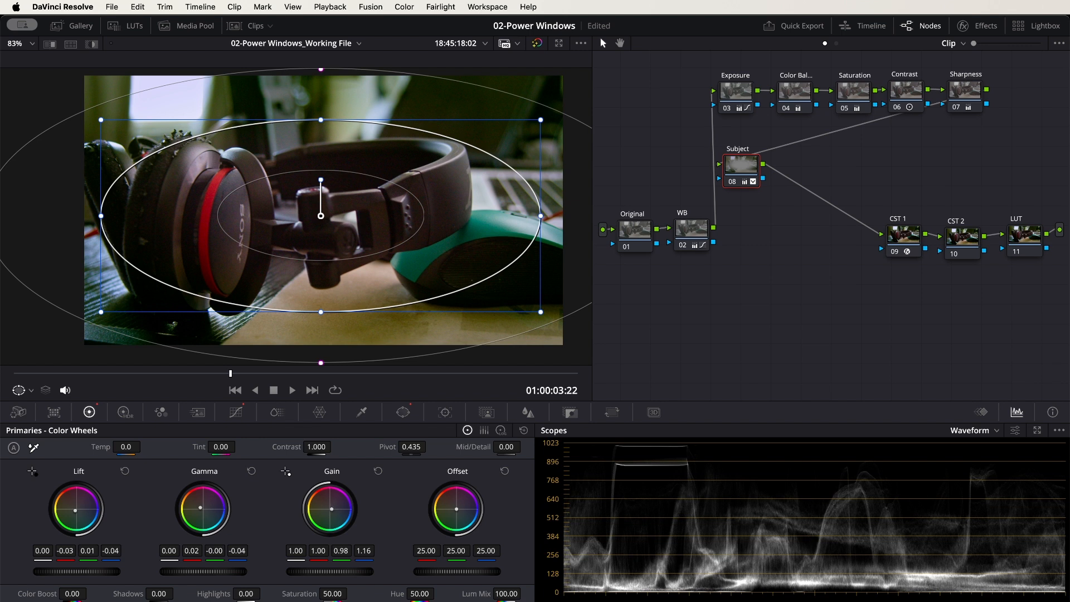
drag(331, 509, 337, 507)
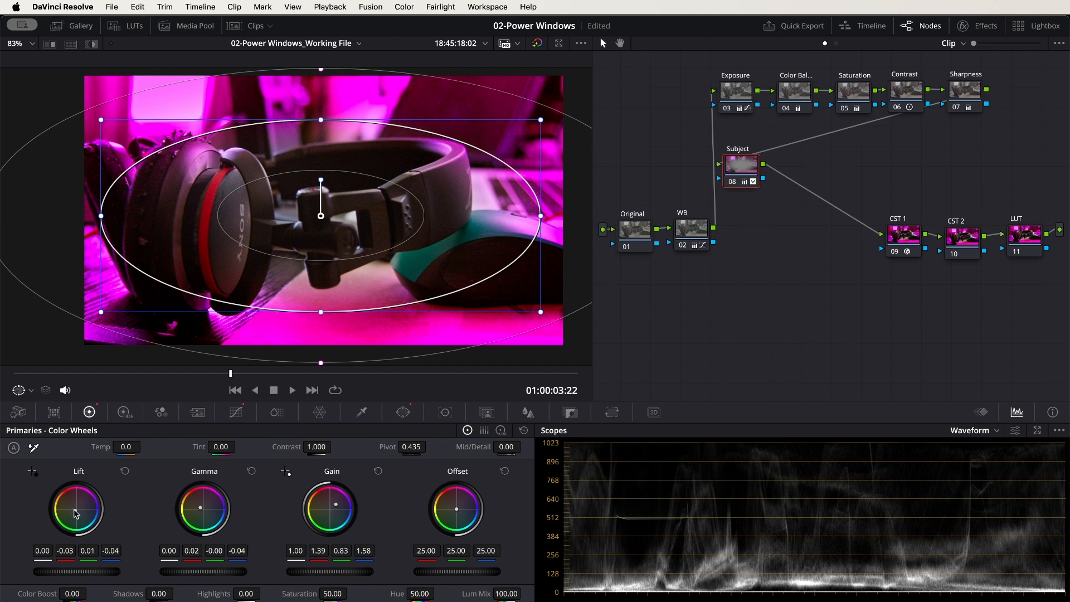
drag(77, 513, 78, 511)
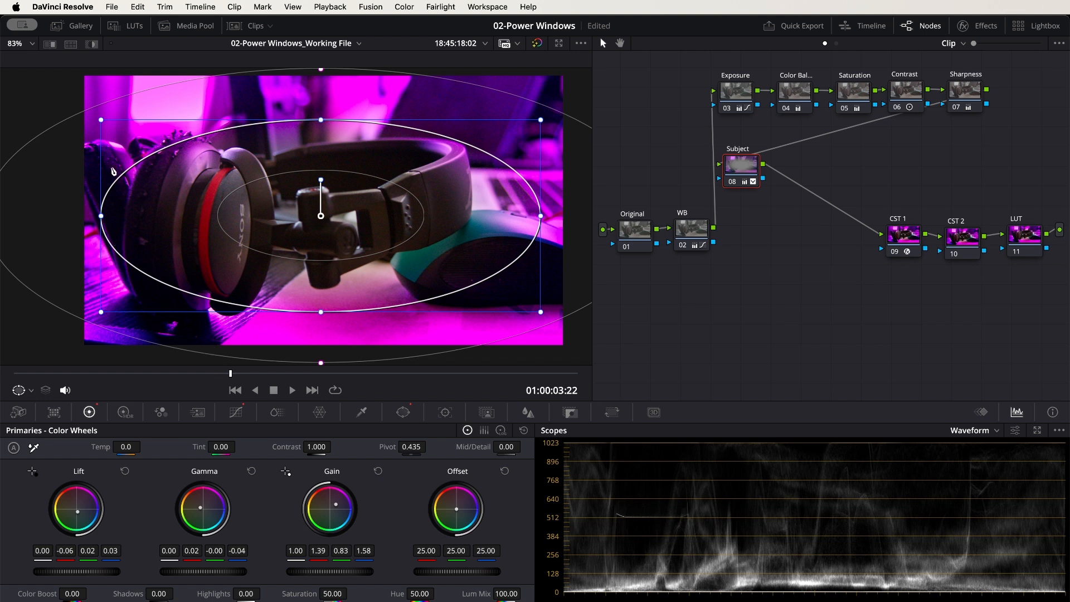
Shrink the circle window and retint its surroundings green with Lift -0.06, 0.04, -0.21 and Gain 1.03, 1.01, 0.85
drag(102, 121, 166, 164)
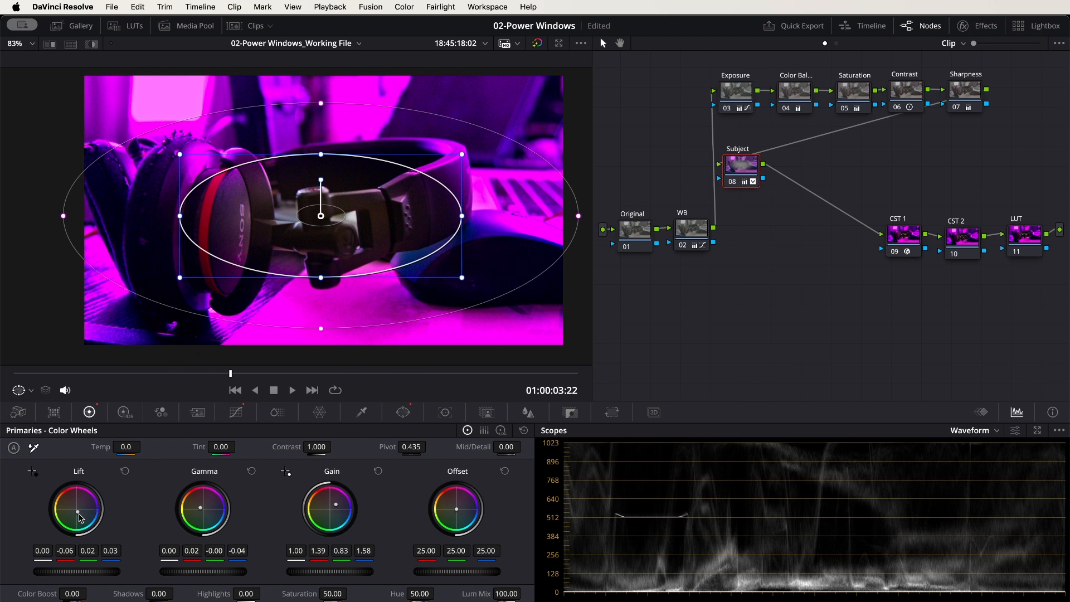
drag(77, 511, 69, 511)
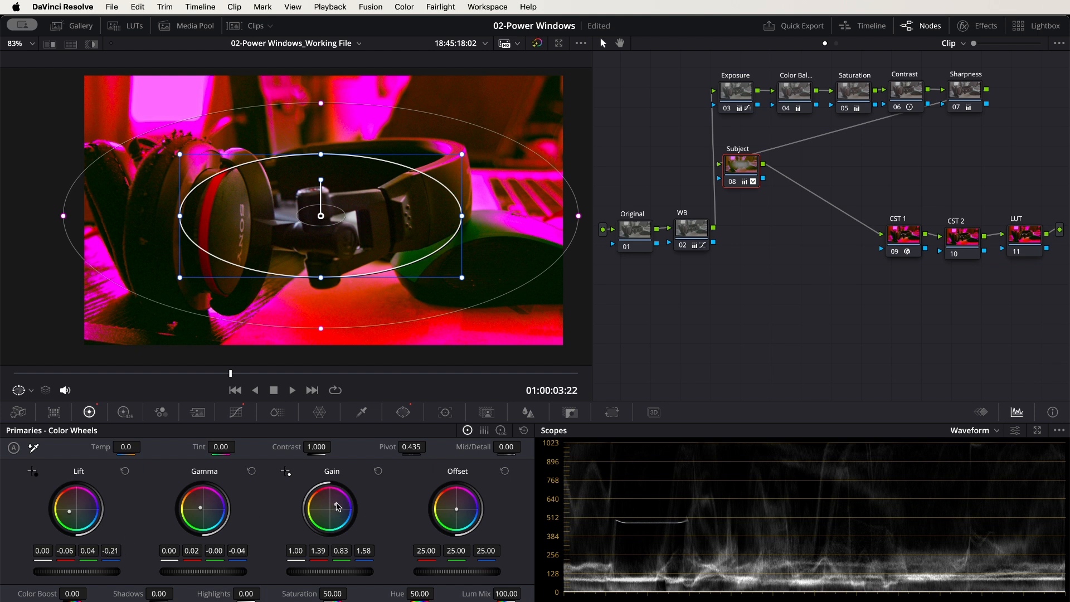
drag(337, 508, 329, 509)
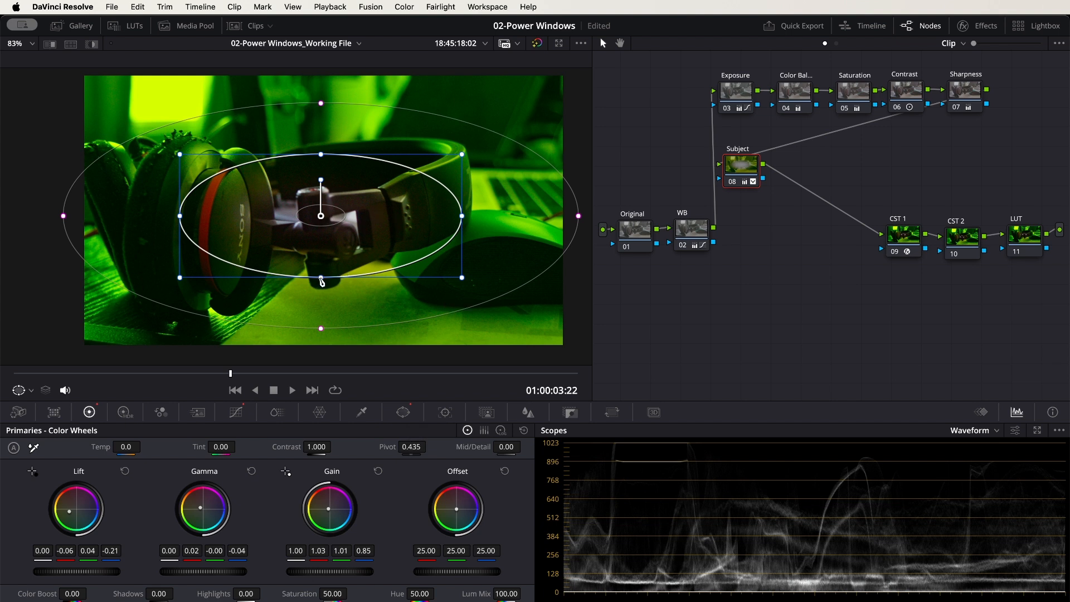
Reshape the circle window to Size 59.56 and Aspect 69.94, try it over the ear cup, and recenter it on the headphones
drag(321, 277, 321, 307)
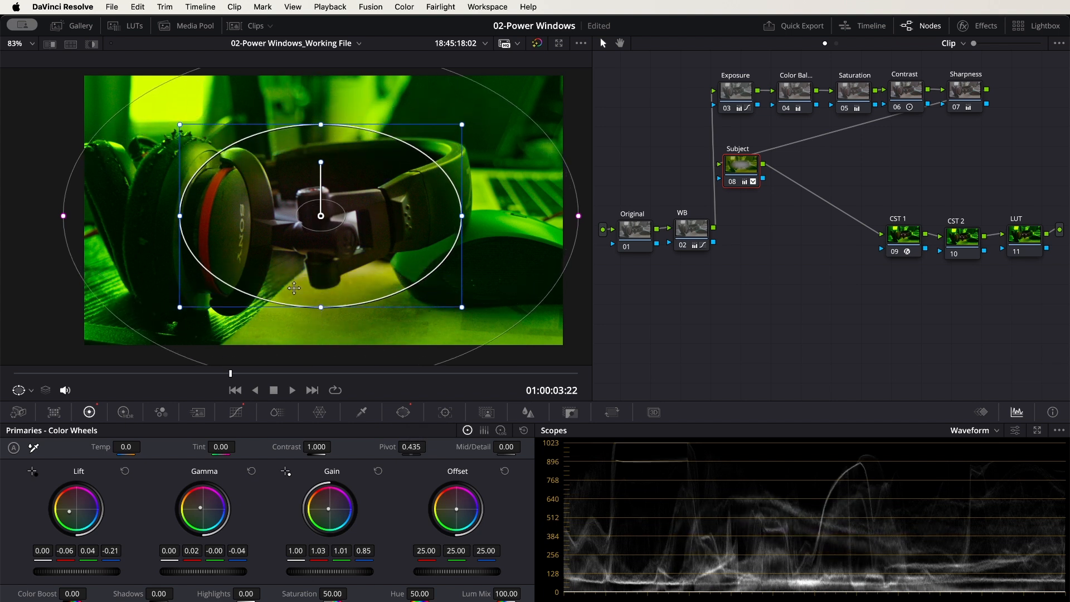
drag(180, 216, 139, 219)
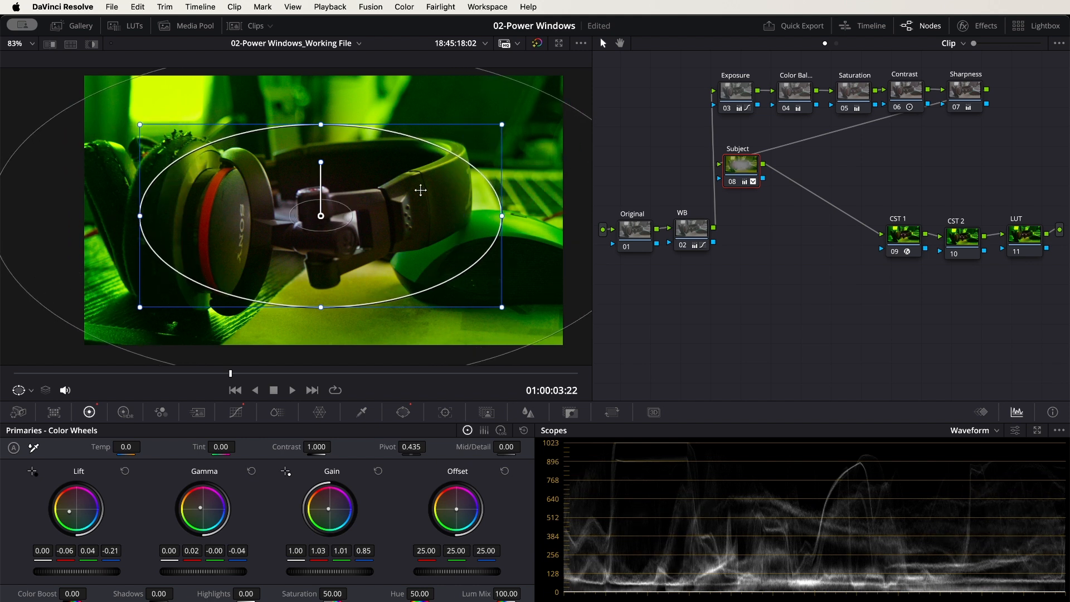
drag(420, 184, 322, 200)
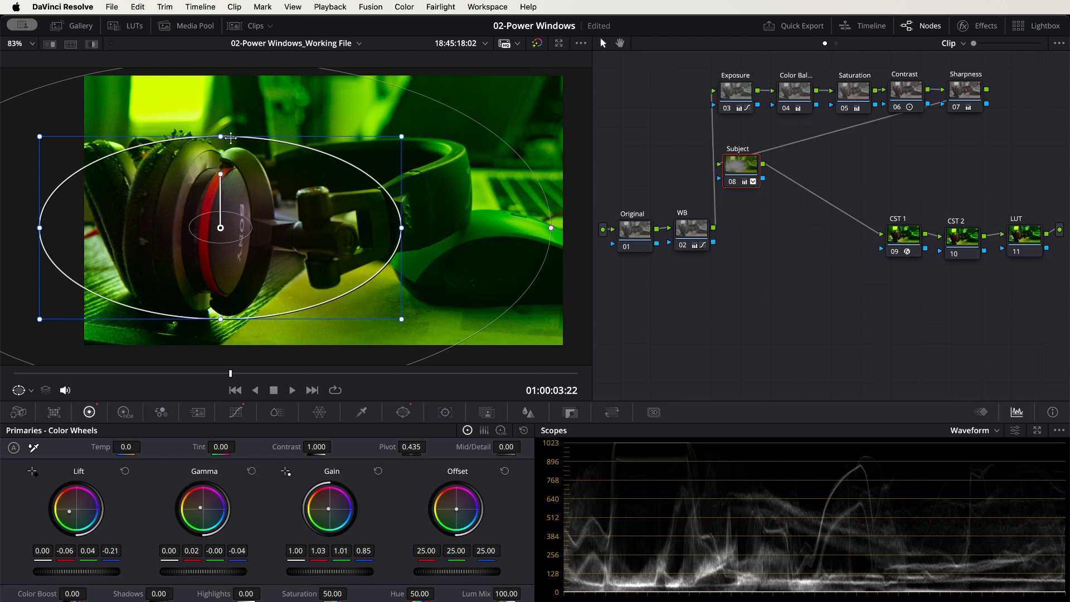
drag(223, 137, 225, 119)
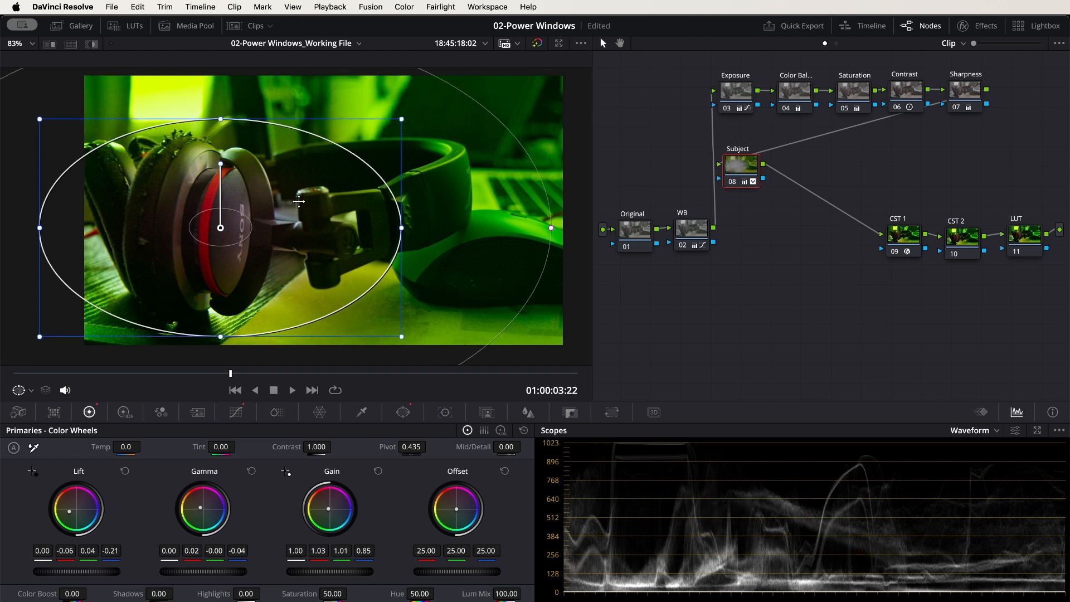
drag(299, 202, 389, 198)
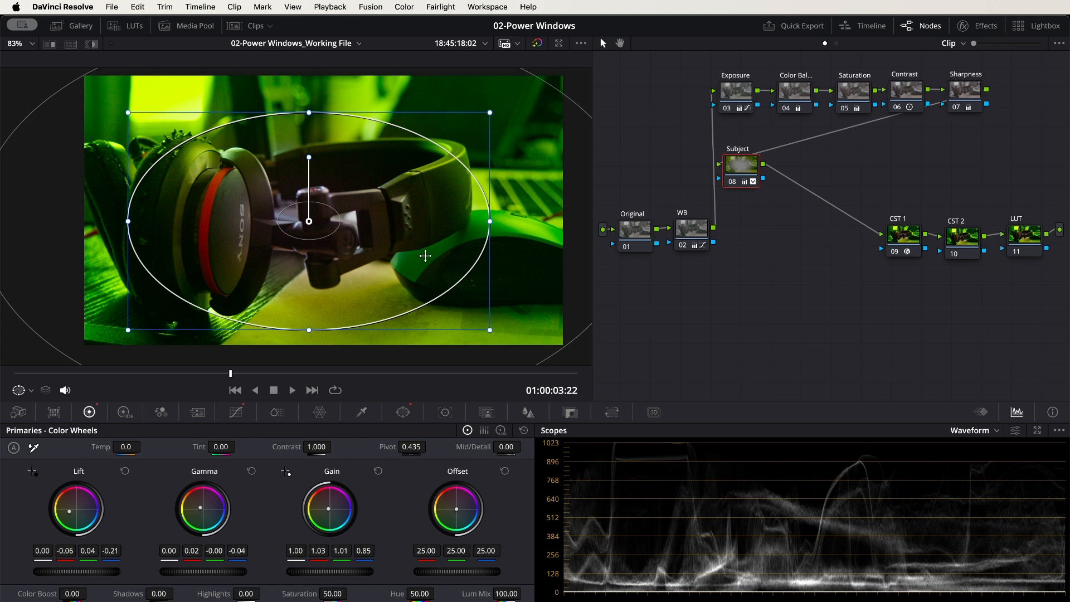
Track the circle window through the clip in both directions using only Pan, with Tilt, Zoom and Rotate excluded
click(446, 412)
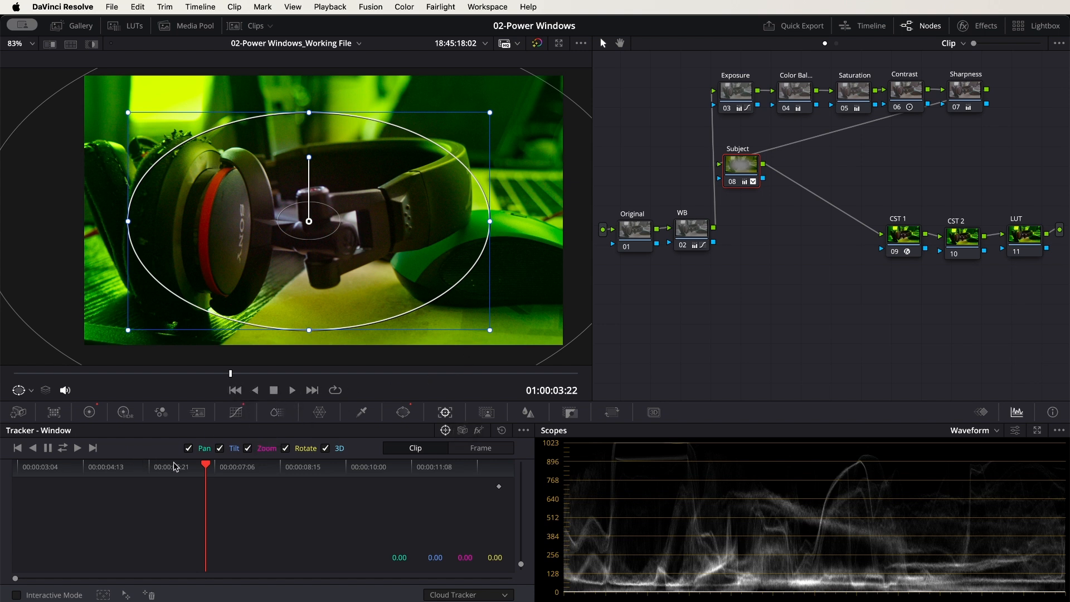
click(286, 448)
click(248, 448)
click(219, 449)
click(63, 448)
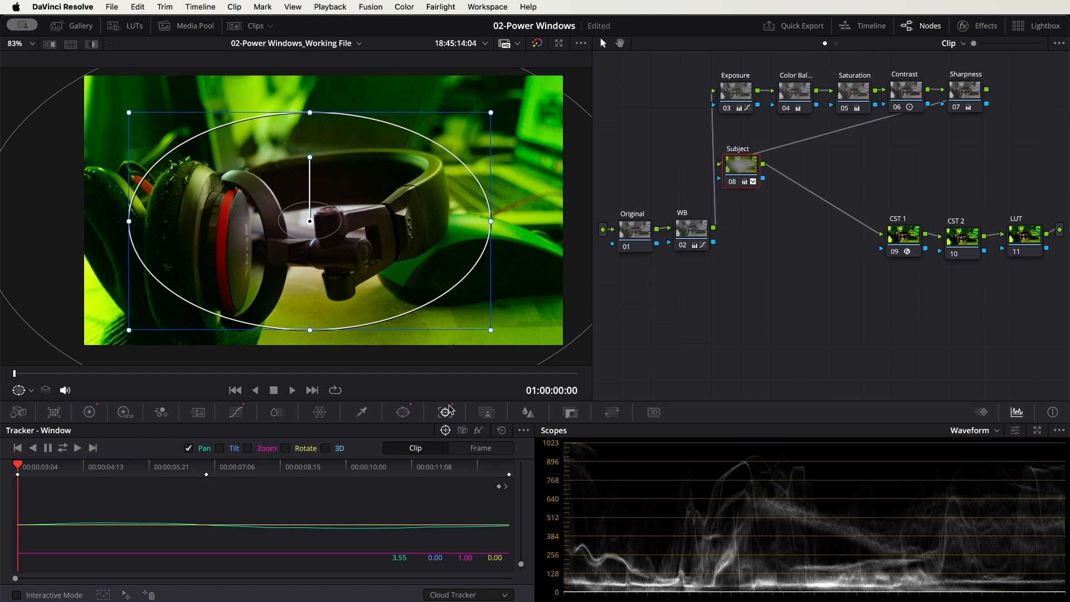
Reset all primary color wheel adjustments on the Subject node
click(405, 414)
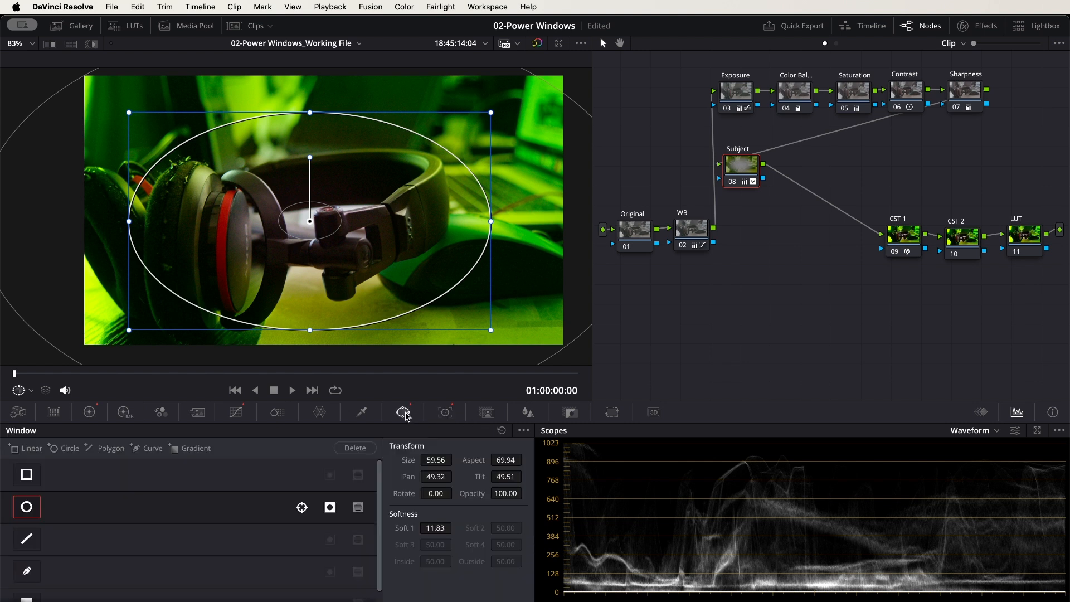
click(91, 413)
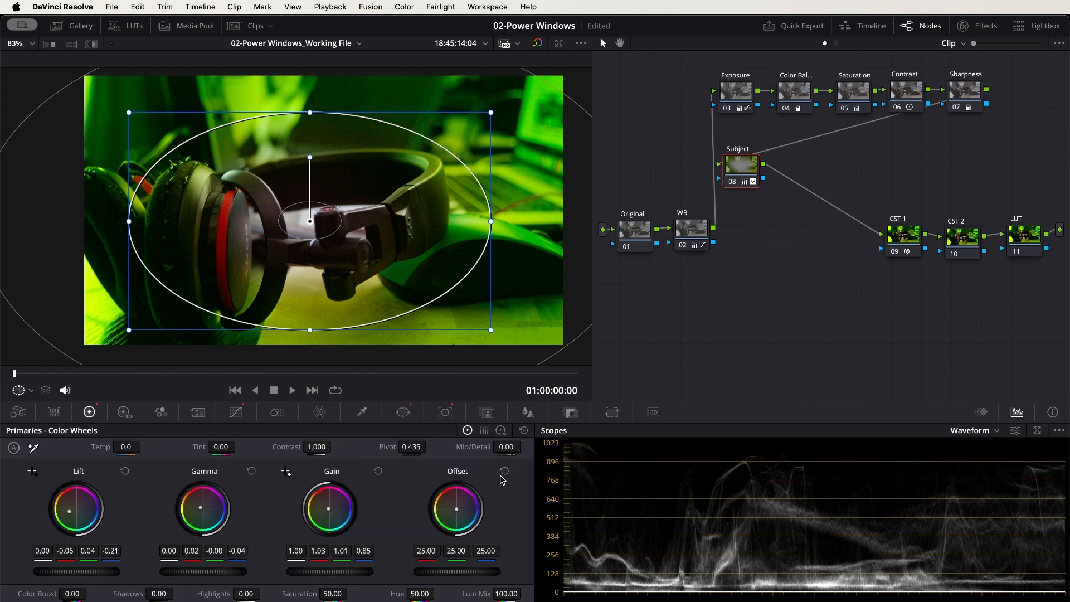
click(525, 430)
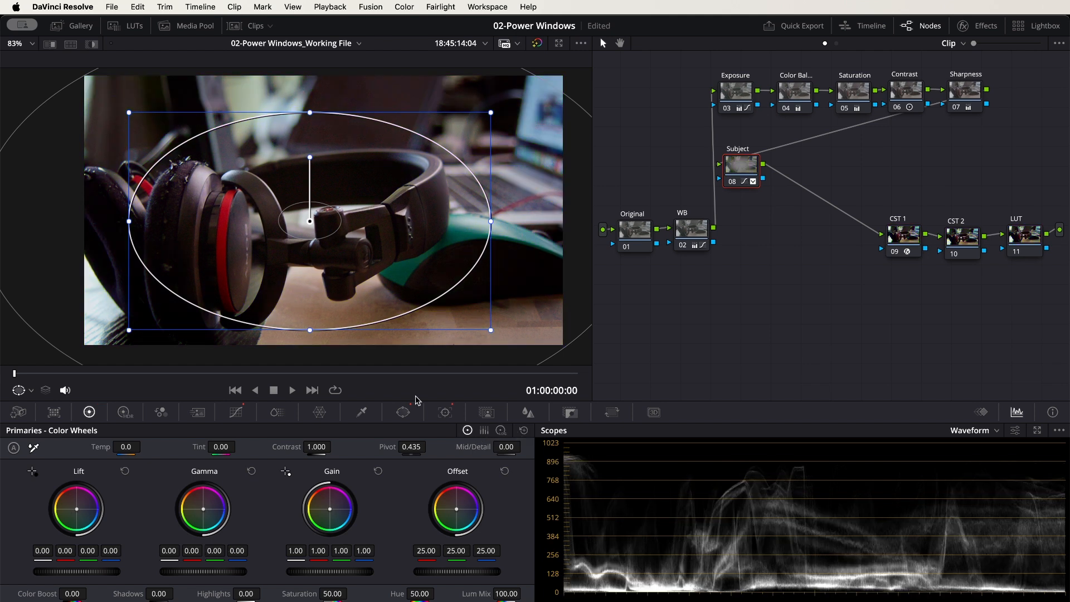
Darken the surroundings further on the custom curve by lowering the white point again and moving the black point farther inward
click(406, 413)
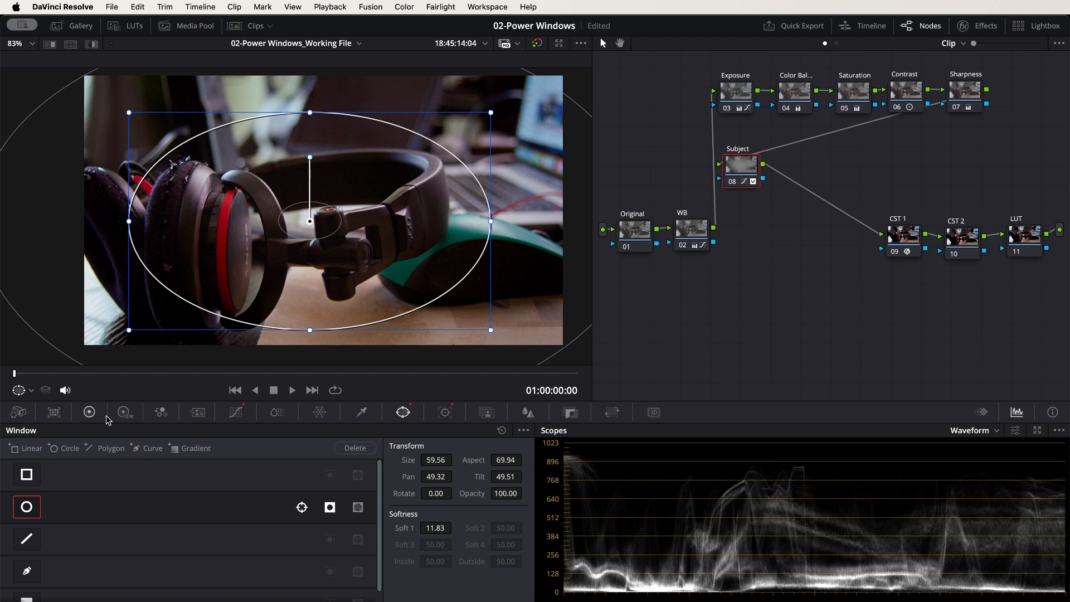
click(236, 413)
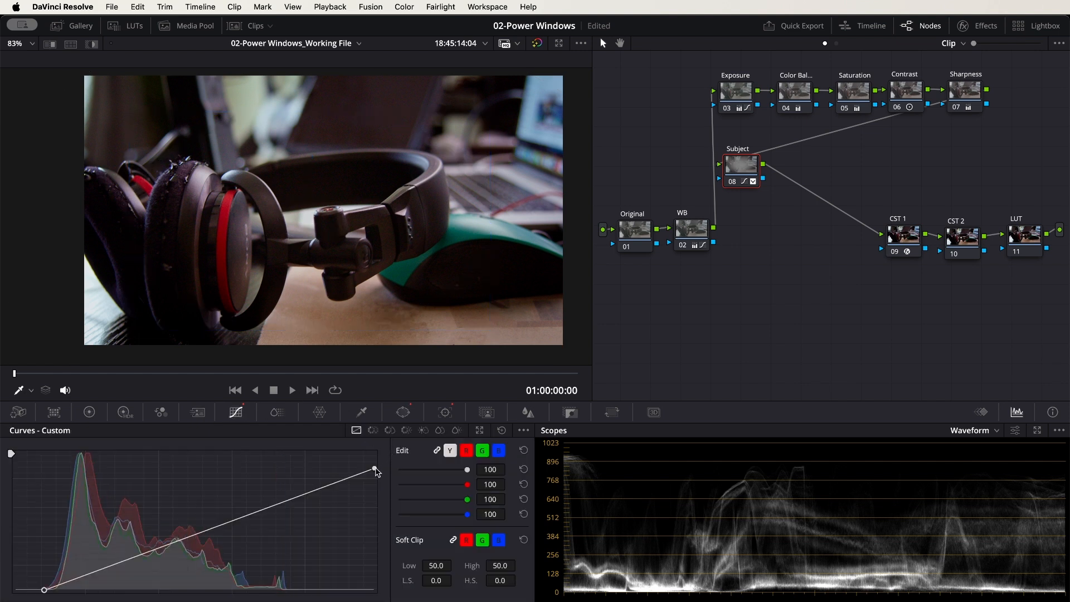
drag(374, 469, 375, 492)
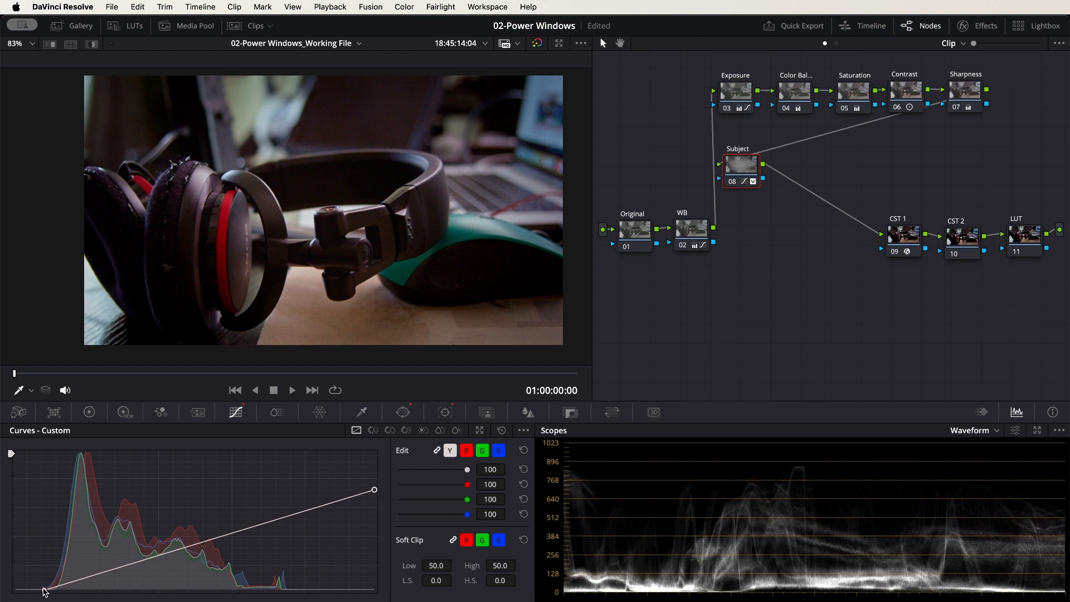
drag(46, 593, 70, 594)
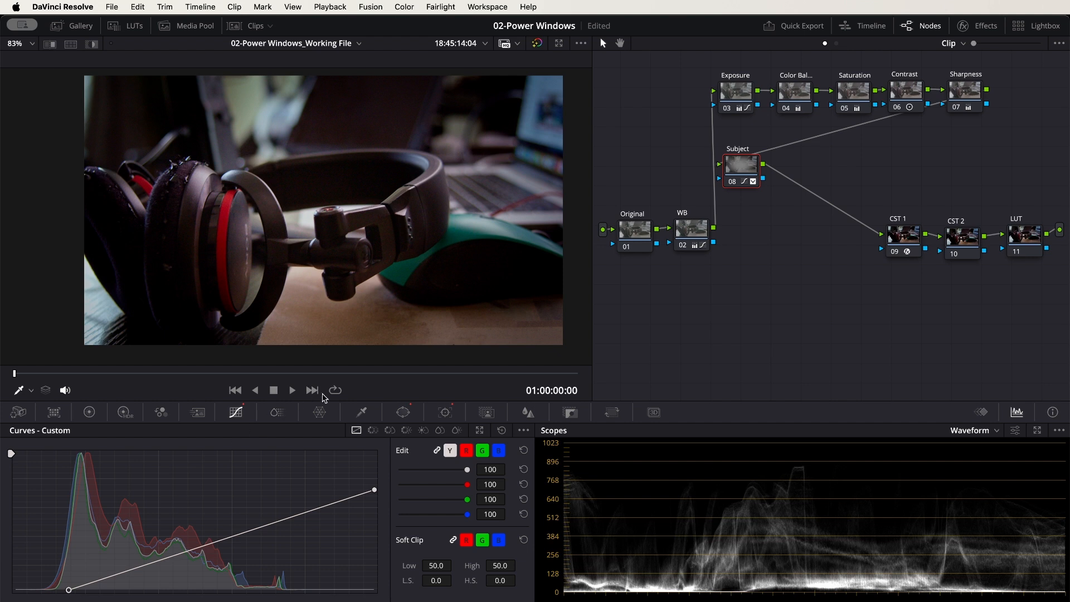
Set the circle window's softness to 12.25 and fit it around the nearest ear cup at Aspect 54.62, Pan 44.96 and Tilt 48.27
click(402, 412)
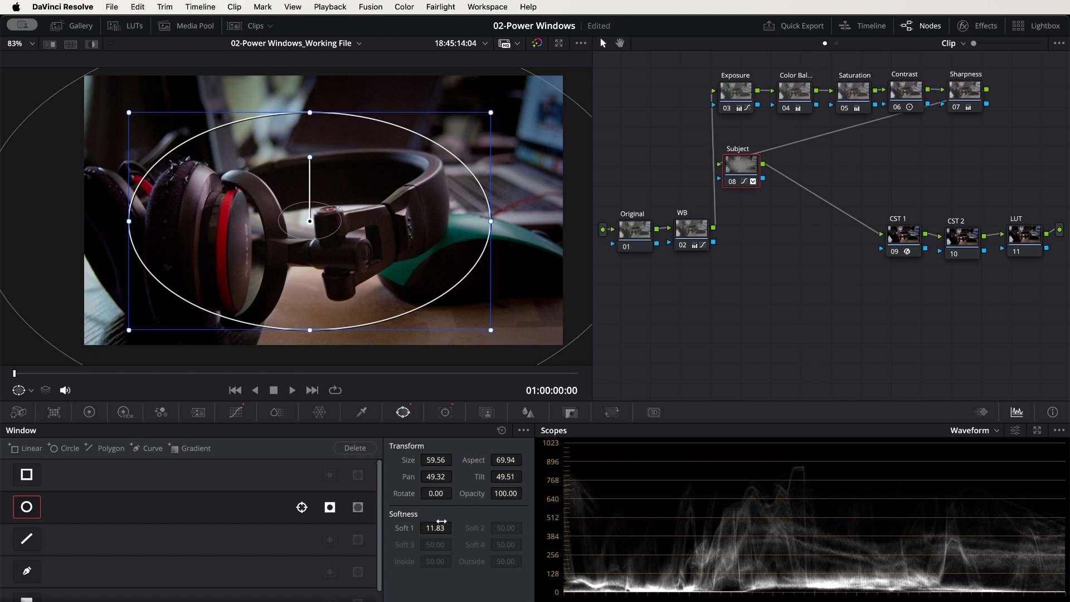
drag(436, 528, 455, 528)
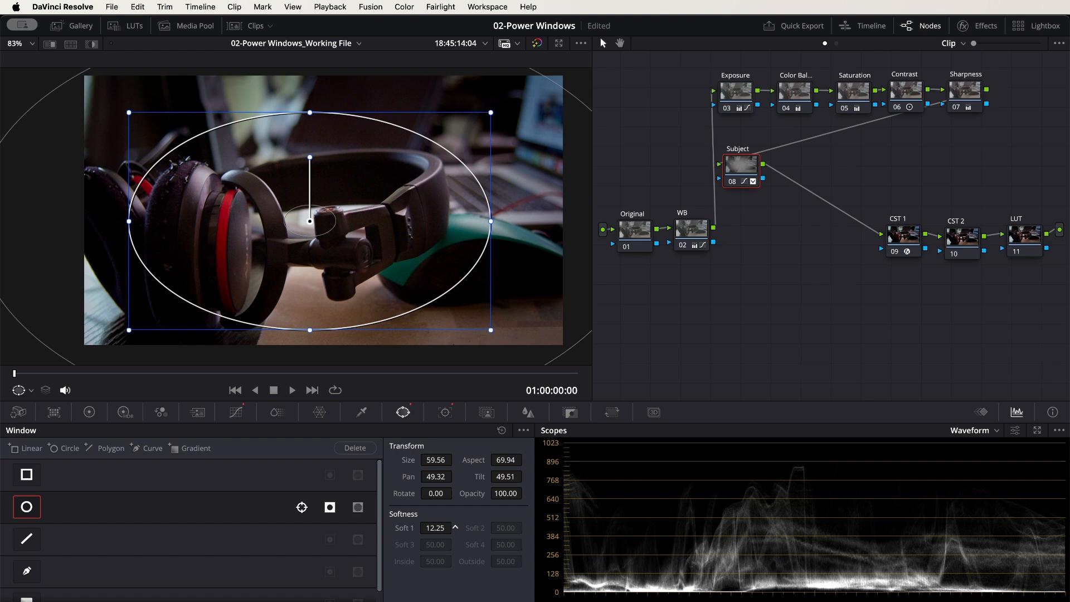
scroll(357, 243, down, 3)
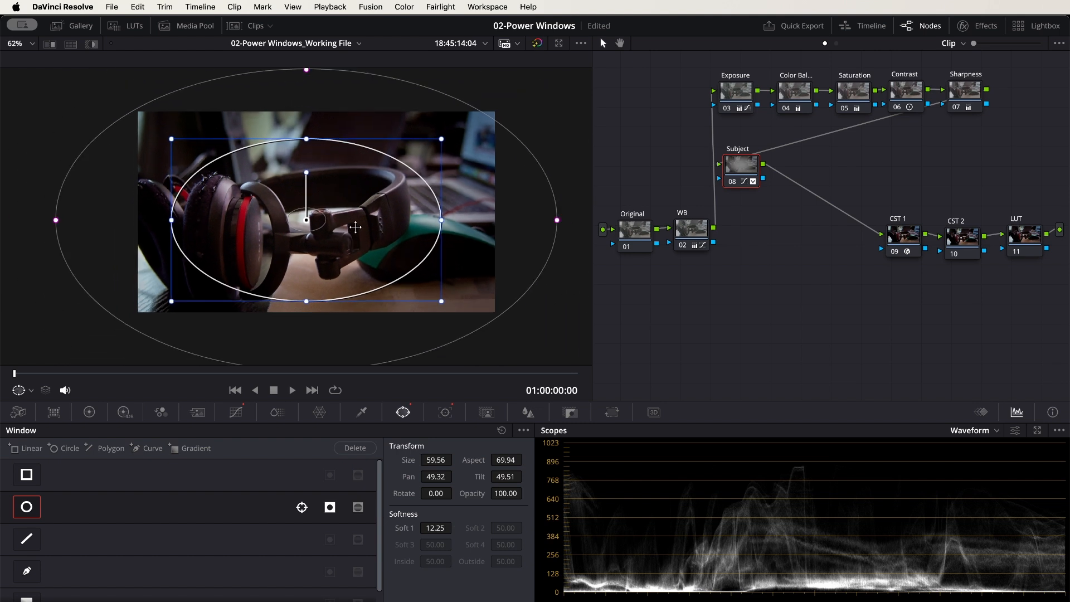
drag(341, 200, 254, 226)
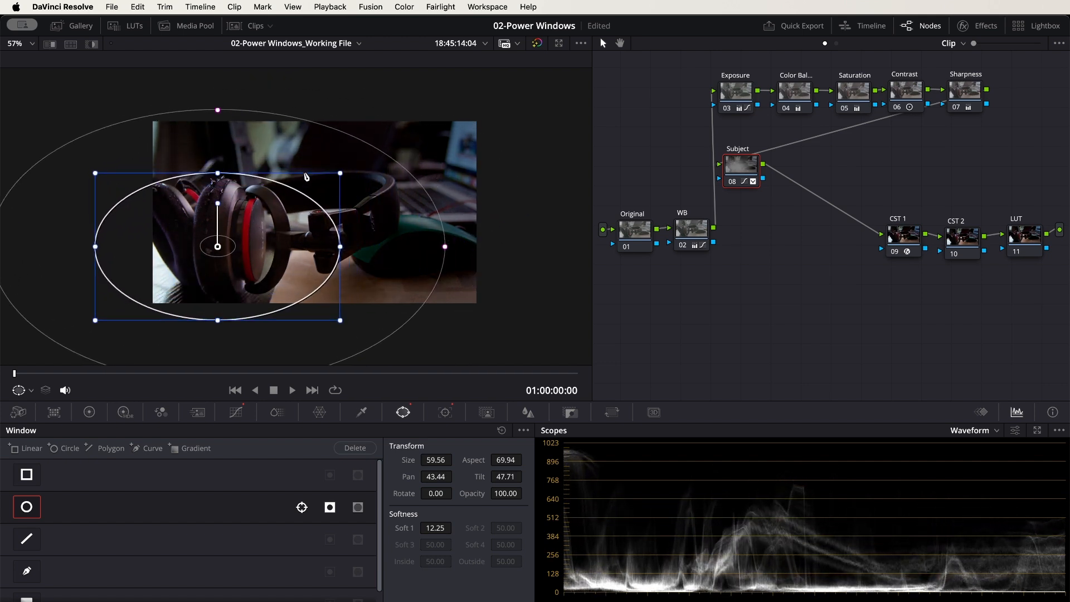
drag(341, 174, 312, 191)
drag(123, 249, 156, 250)
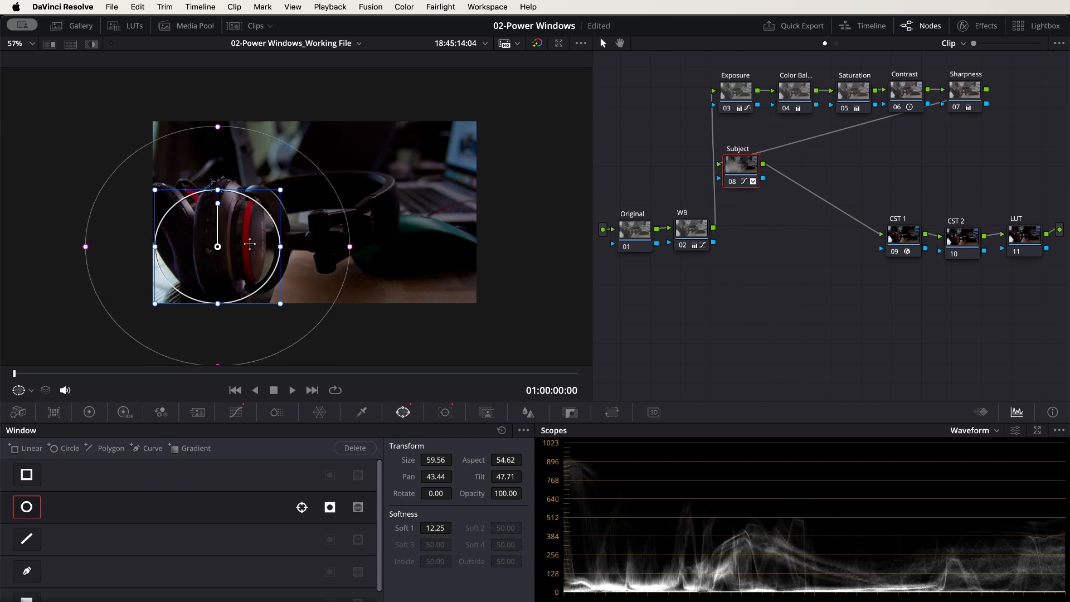
drag(248, 231, 272, 223)
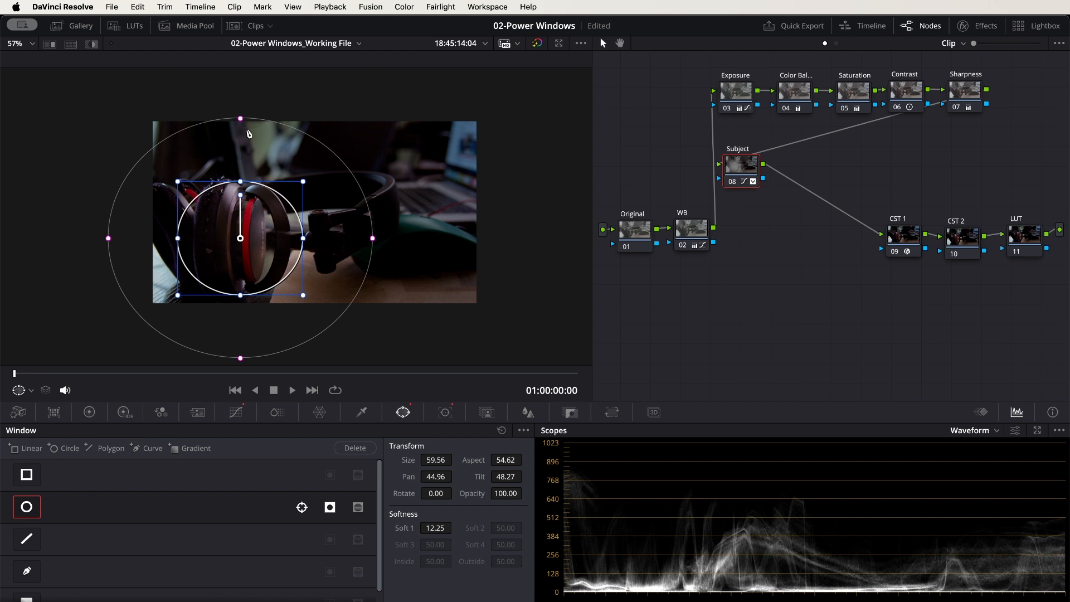
Tighten the circle window's softness to 6.77 and check the darkened image full screen
drag(241, 119, 242, 147)
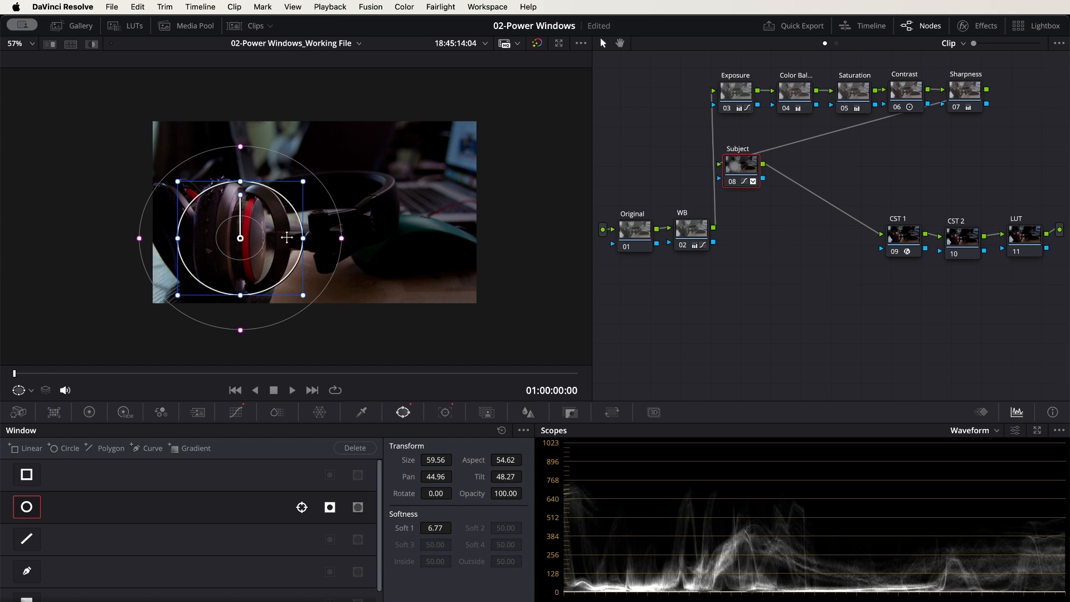
scroll(419, 211, up, 2)
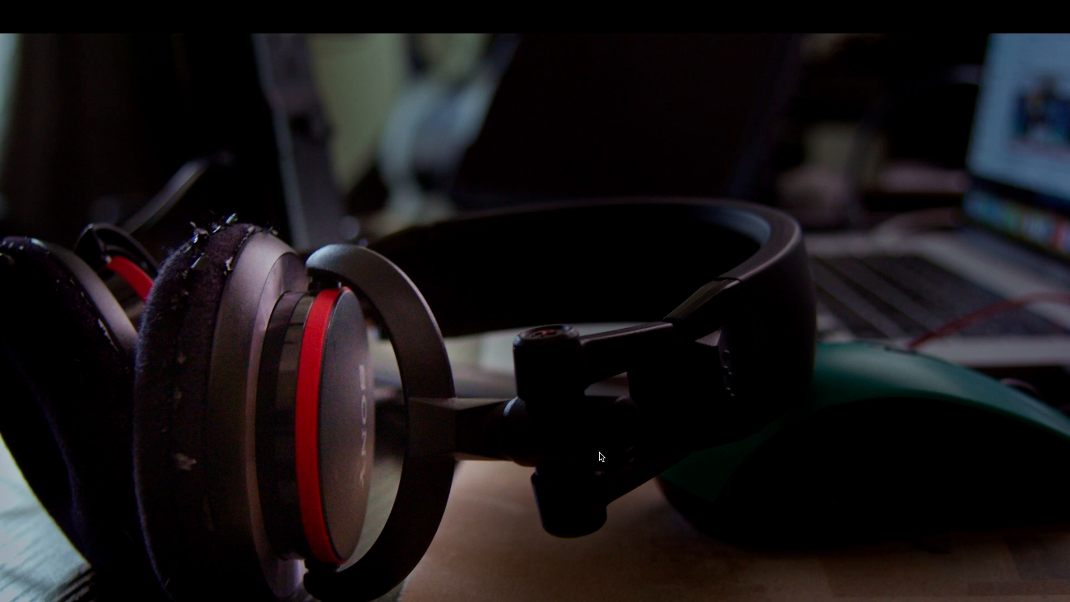
key(Escape)
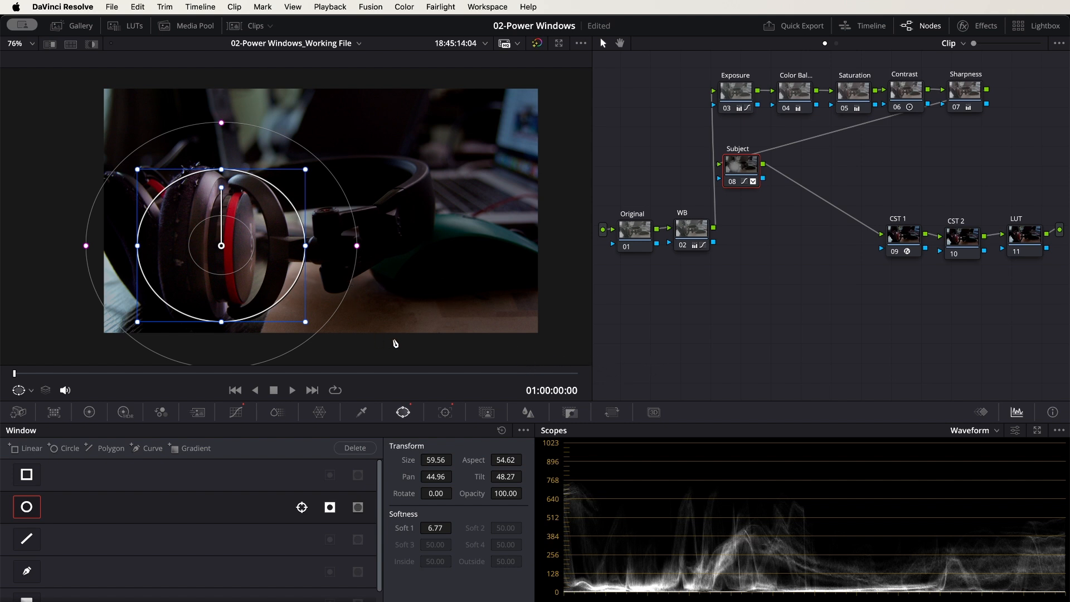
Switch the circle window's inversion off and back on while moving it over the computer mouse, and widen its softness to 7.82
click(330, 508)
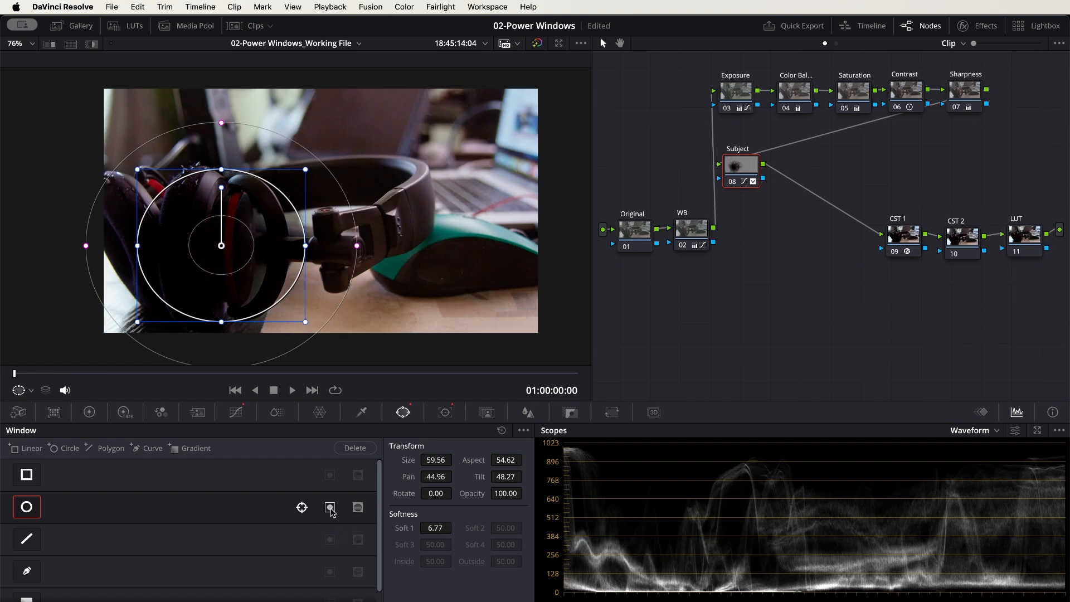
drag(268, 210, 487, 216)
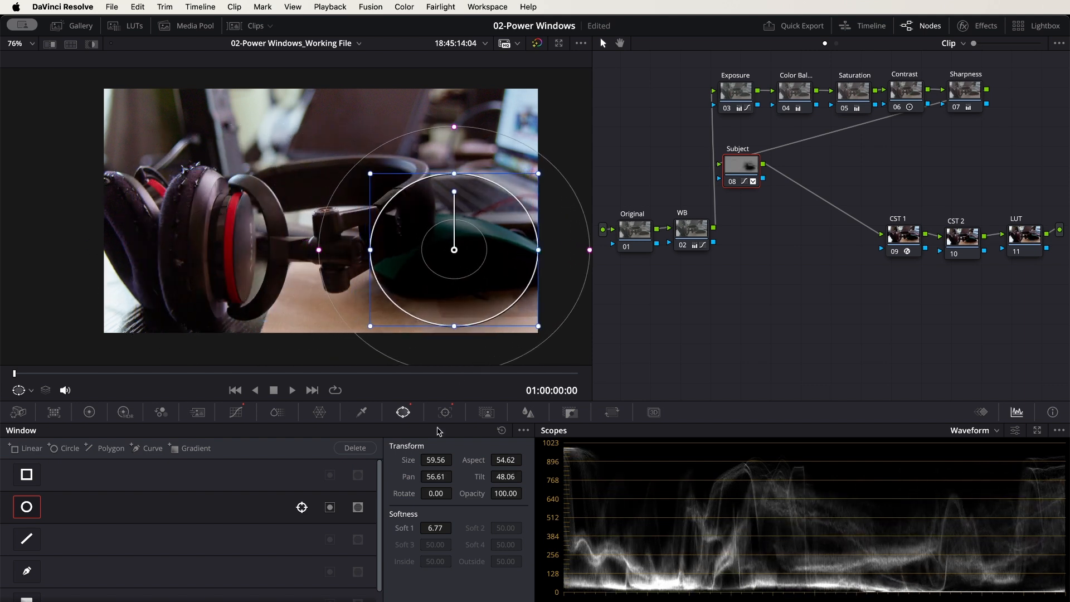
click(330, 507)
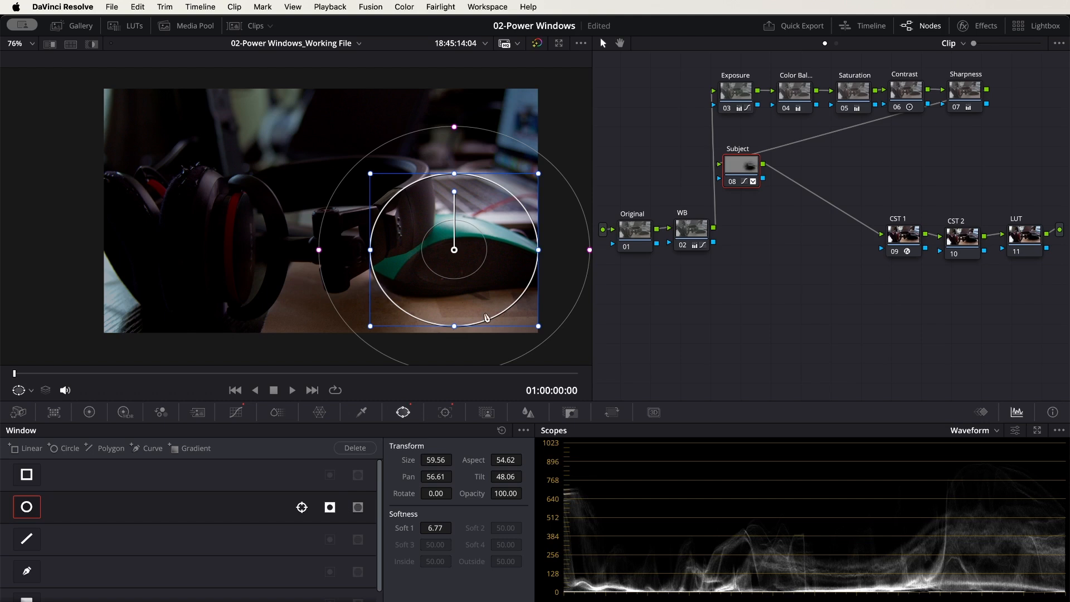
drag(468, 238, 471, 243)
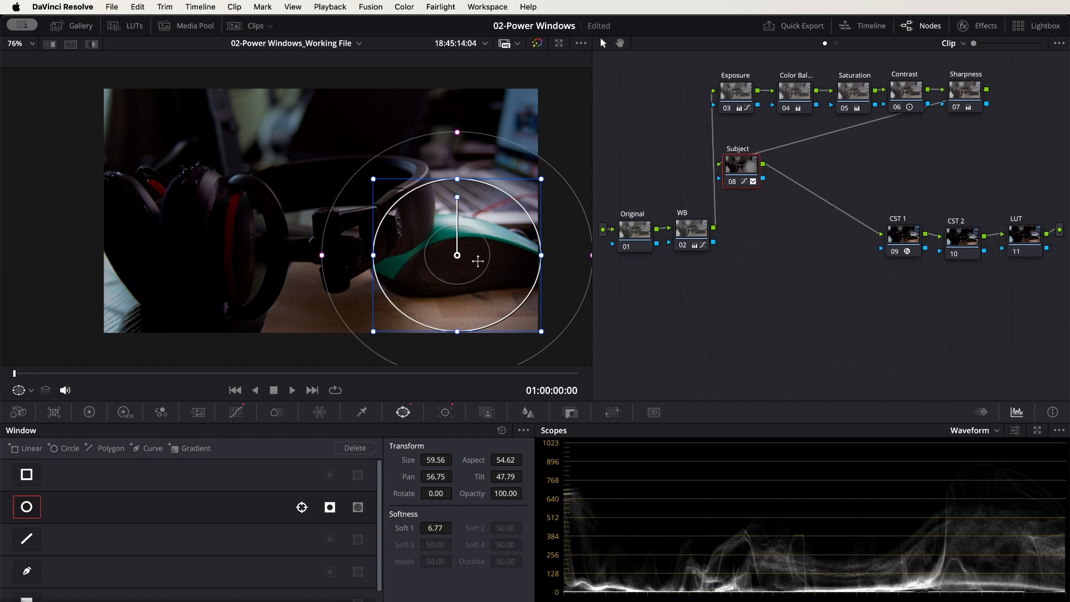
drag(324, 257, 315, 256)
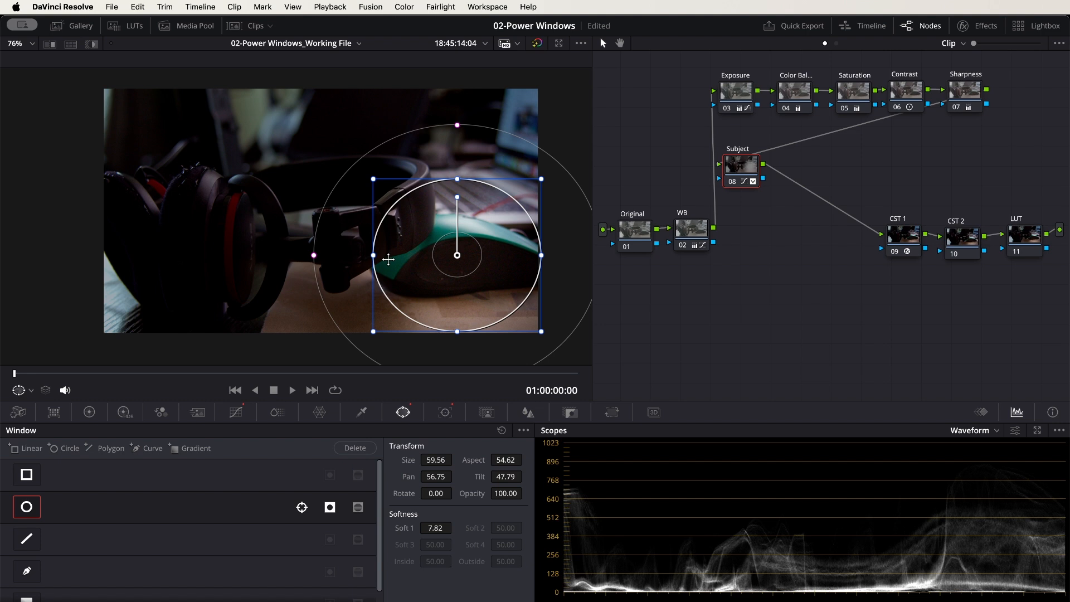
Move the circle window over the headband hinge and onto the laptop, reshaping it to Size 60.99 and Aspect 51.67
drag(468, 254, 355, 243)
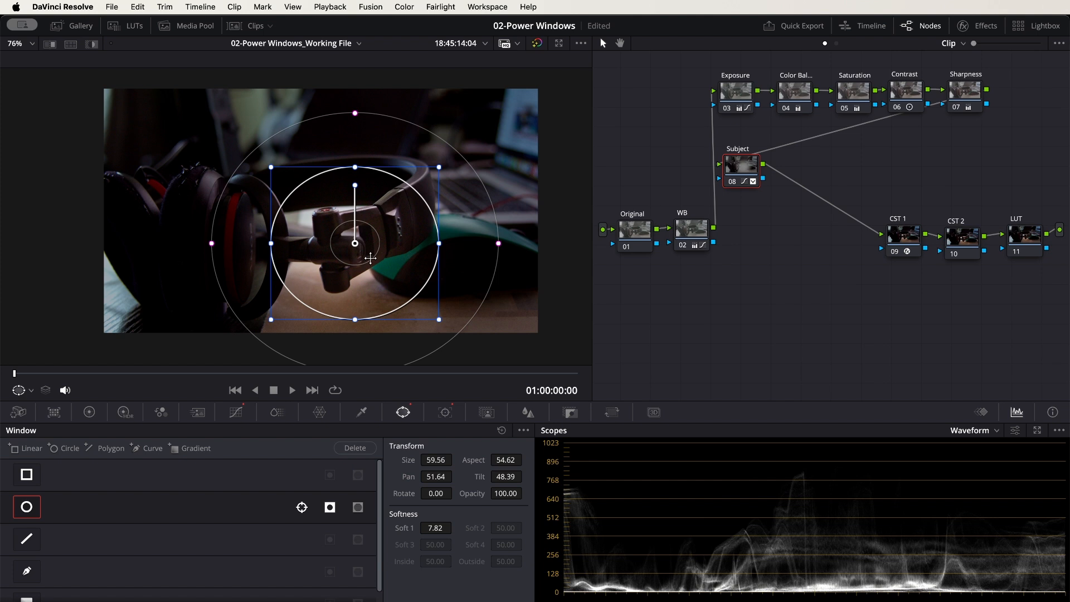
drag(365, 234, 497, 184)
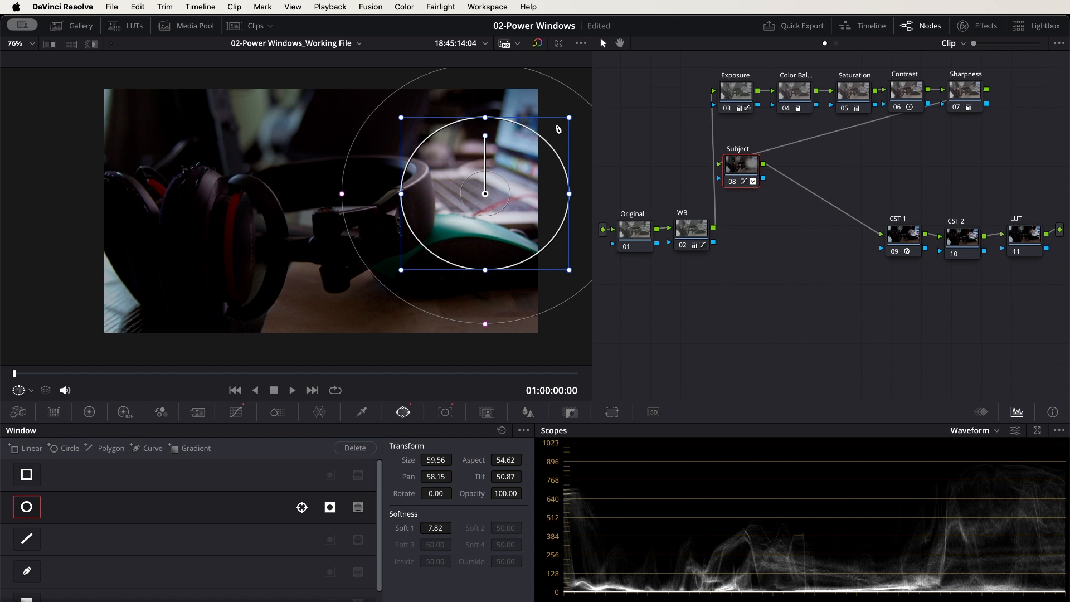
drag(484, 119, 484, 102)
drag(518, 165, 514, 145)
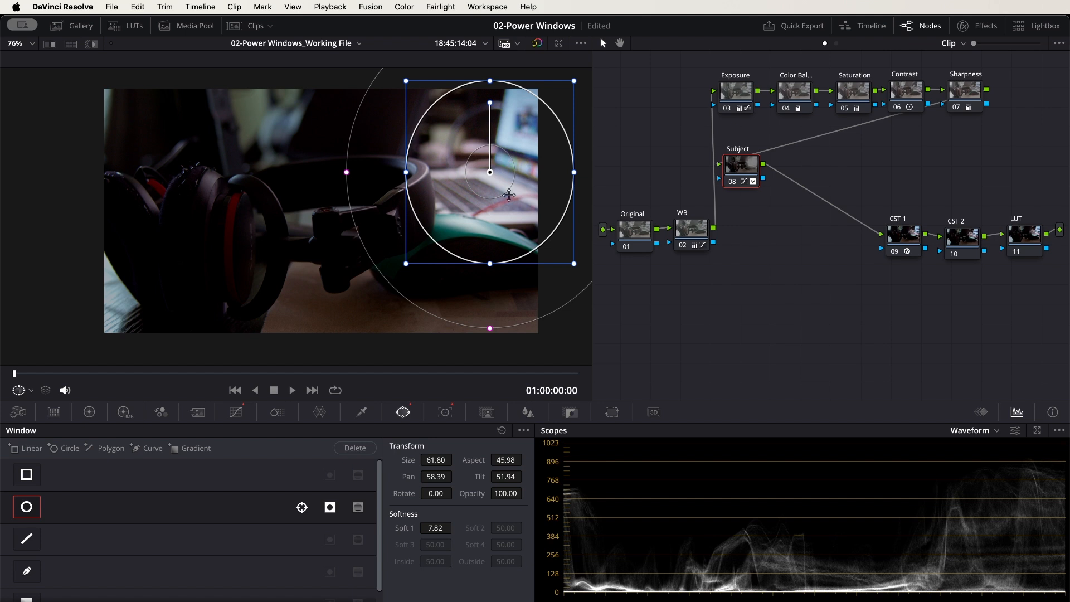
drag(490, 264, 490, 253)
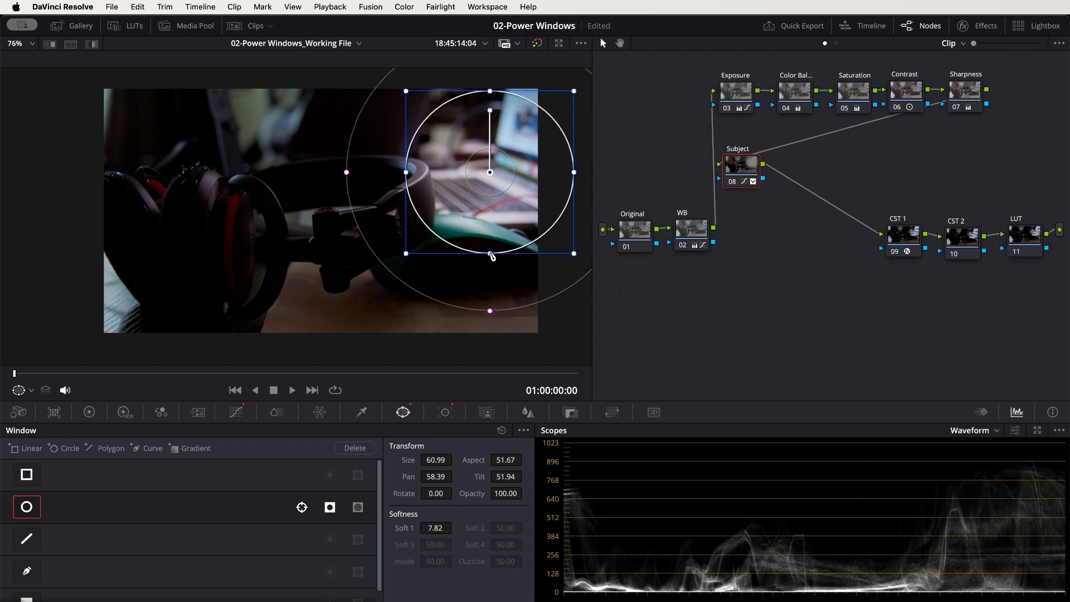
mouse_move(517, 135)
mouse_down()
mouse_move(425, 130)
mouse_move(365, 89)
mouse_move(216, 88)
mouse_move(451, 87)
mouse_move(525, 125)
mouse_move(503, 143)
mouse_move(519, 143)
mouse_up()
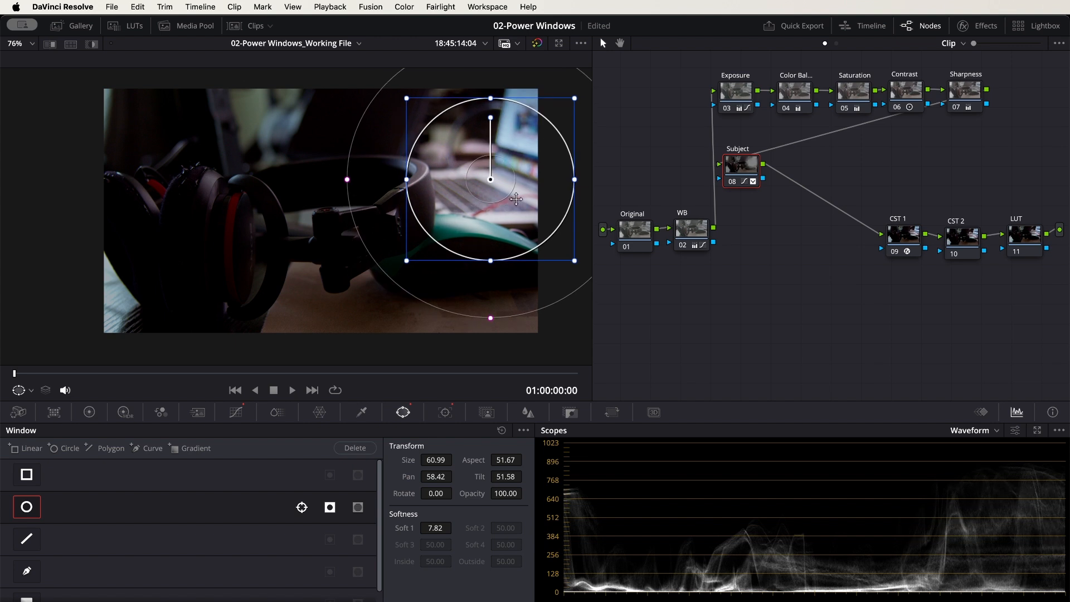
drag(524, 150, 529, 120)
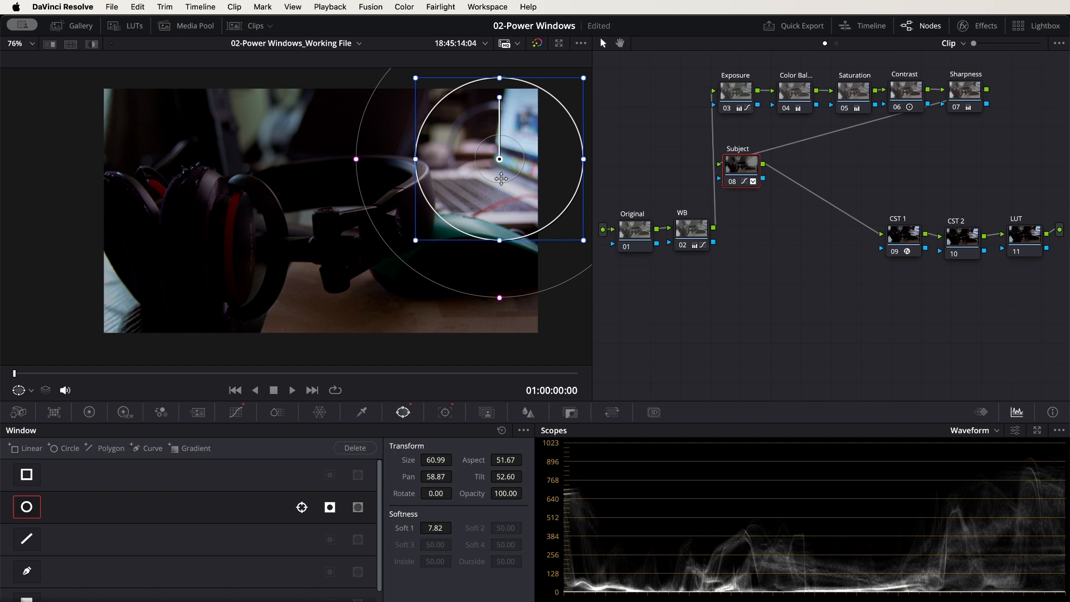
Return the circle window to the nearest ear cup at Pan 45.55 and Tilt 48.54, and save the project
drag(513, 196, 482, 270)
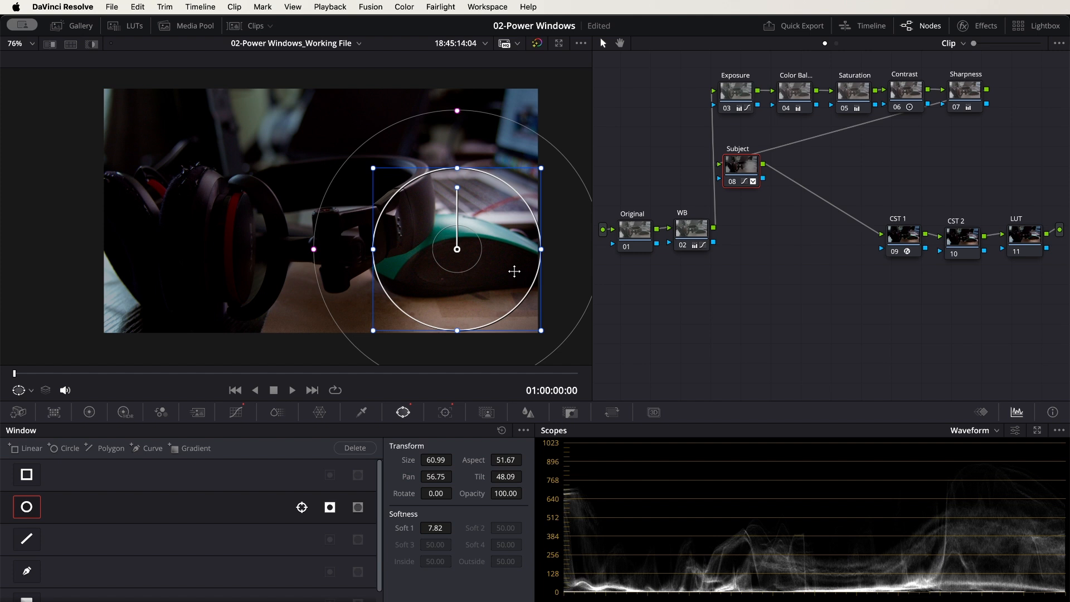
drag(510, 261, 287, 253)
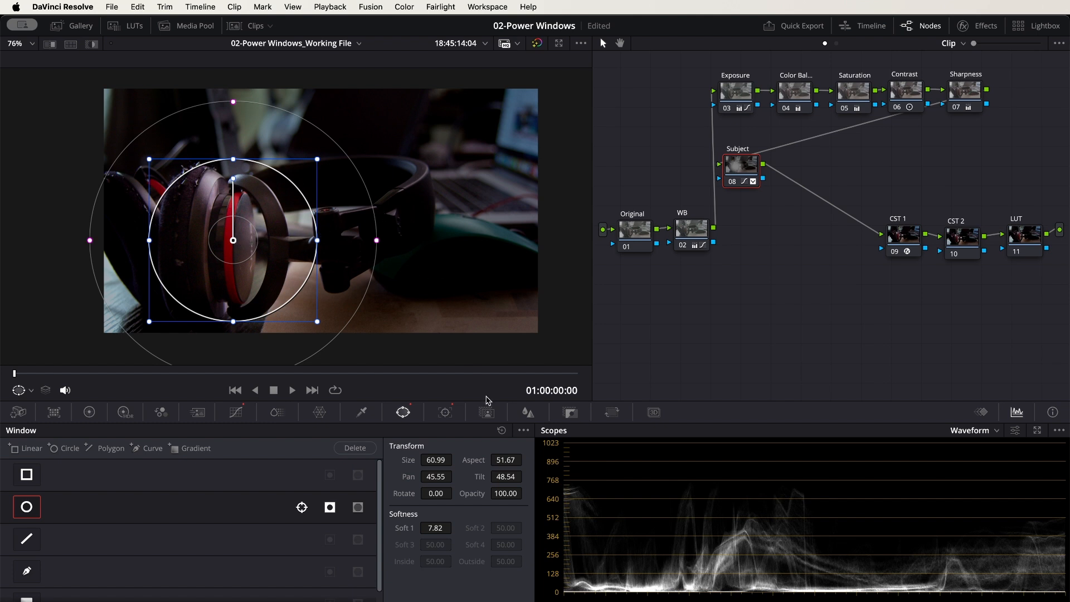
key(super+s)
Reset the Subject node's windows and enable a gradient window at Pan 44.01, Tilt 48.99, Rotate -109.76 and softness 9.33
click(501, 431)
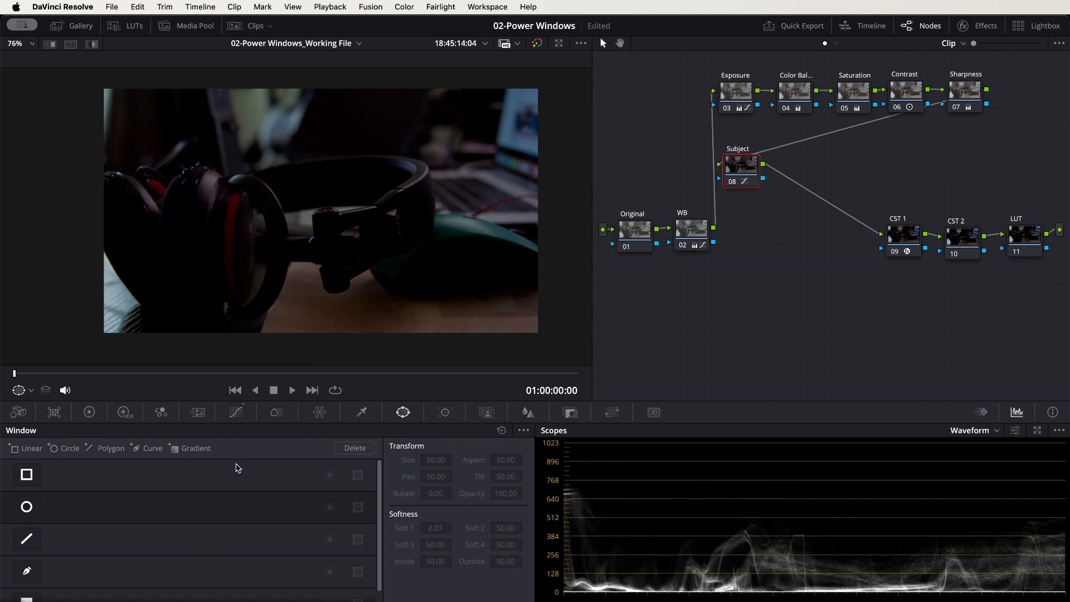
scroll(200, 531, down, 1)
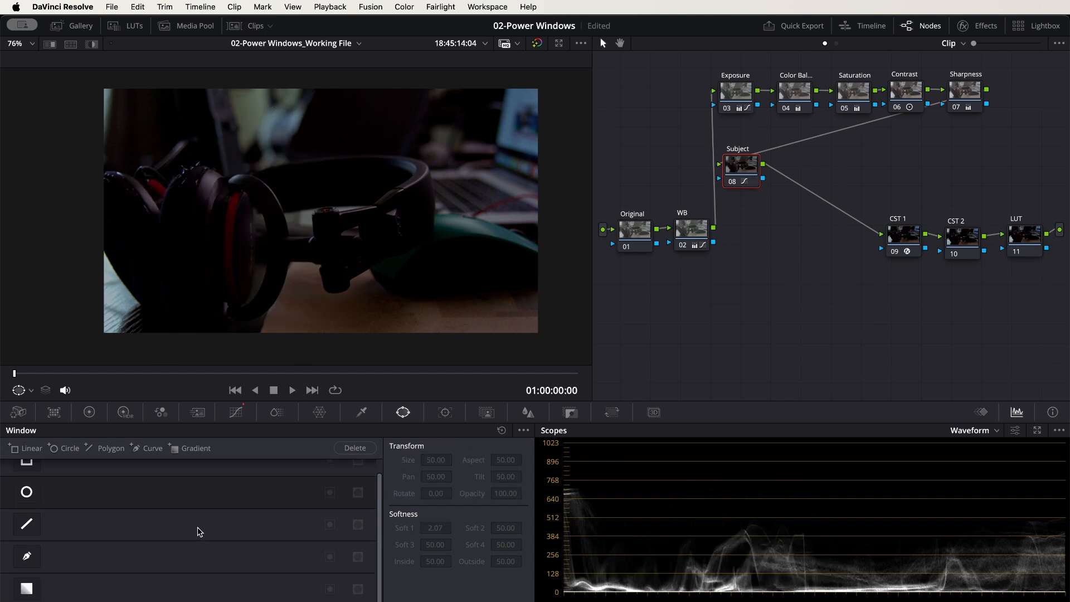
click(27, 589)
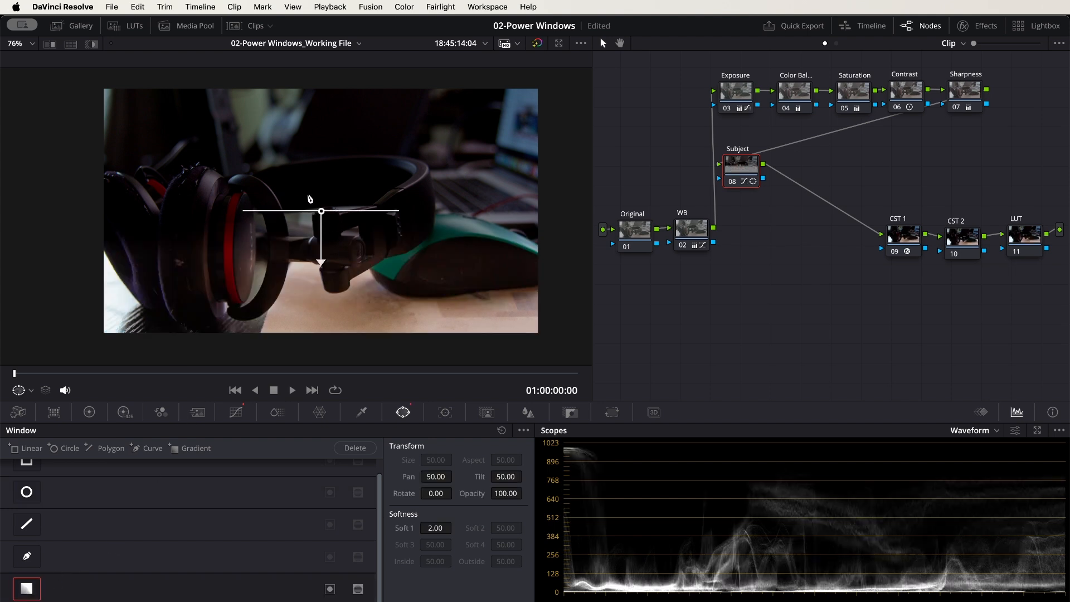
drag(322, 212, 204, 232)
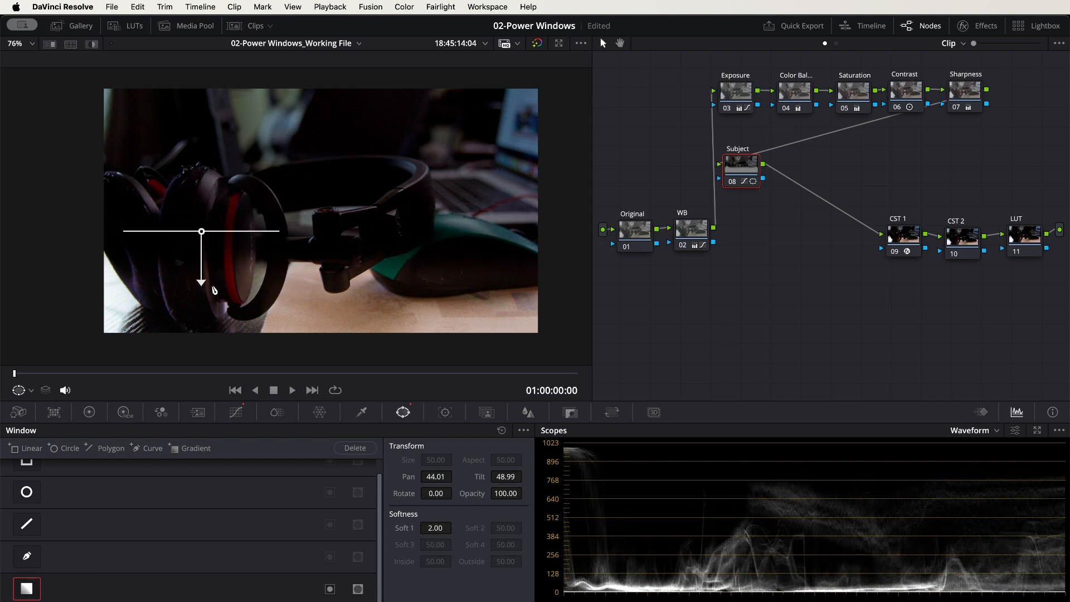
drag(202, 282, 416, 155)
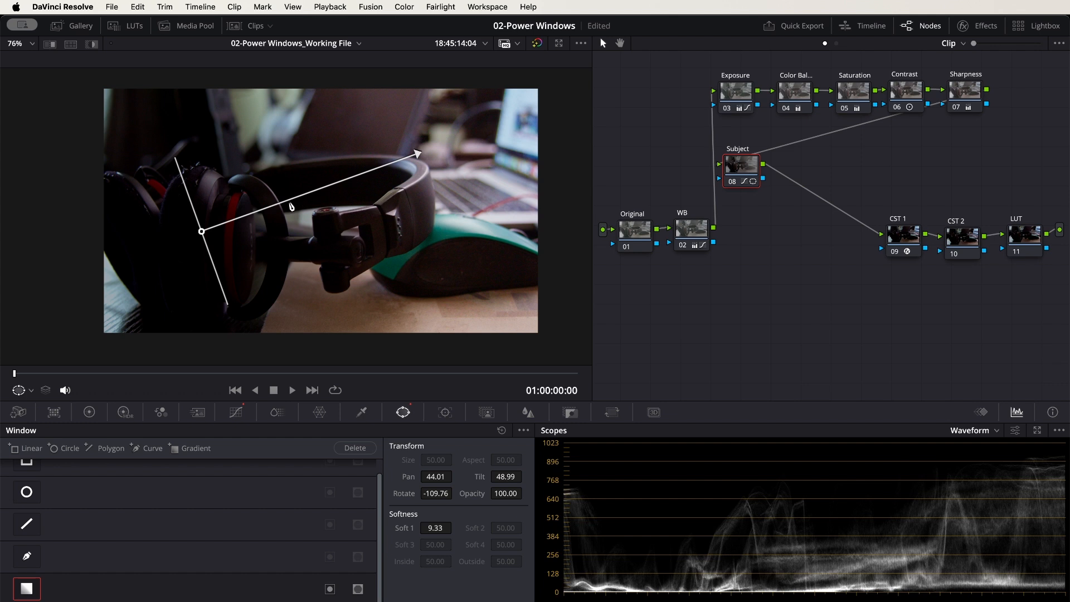
Move the gradient window above the headband at Pan 49.18 and Tilt 52.96, with Rotate 44.31 and softness 11.45
drag(203, 234, 487, 124)
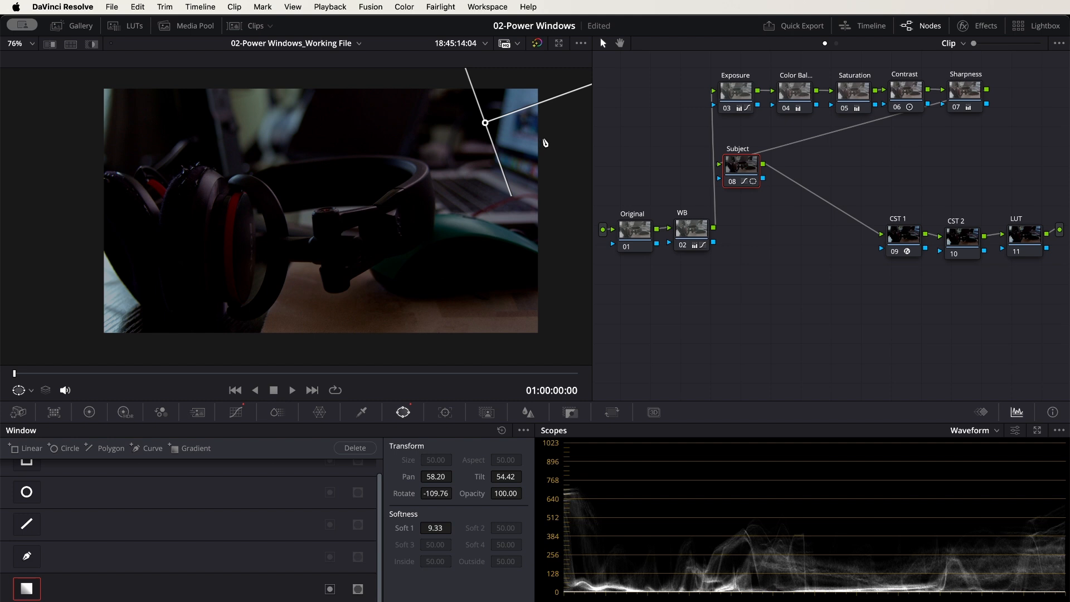
drag(542, 146, 384, 205)
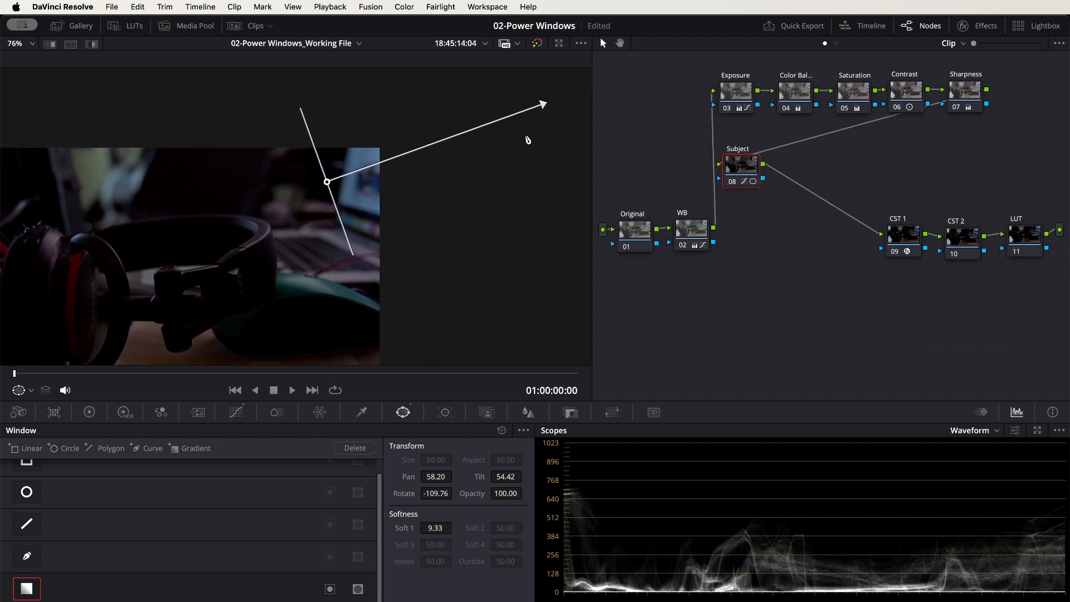
drag(540, 103, 116, 333)
drag(240, 291, 399, 231)
drag(486, 125, 552, 97)
drag(340, 248, 355, 297)
drag(549, 101, 306, 153)
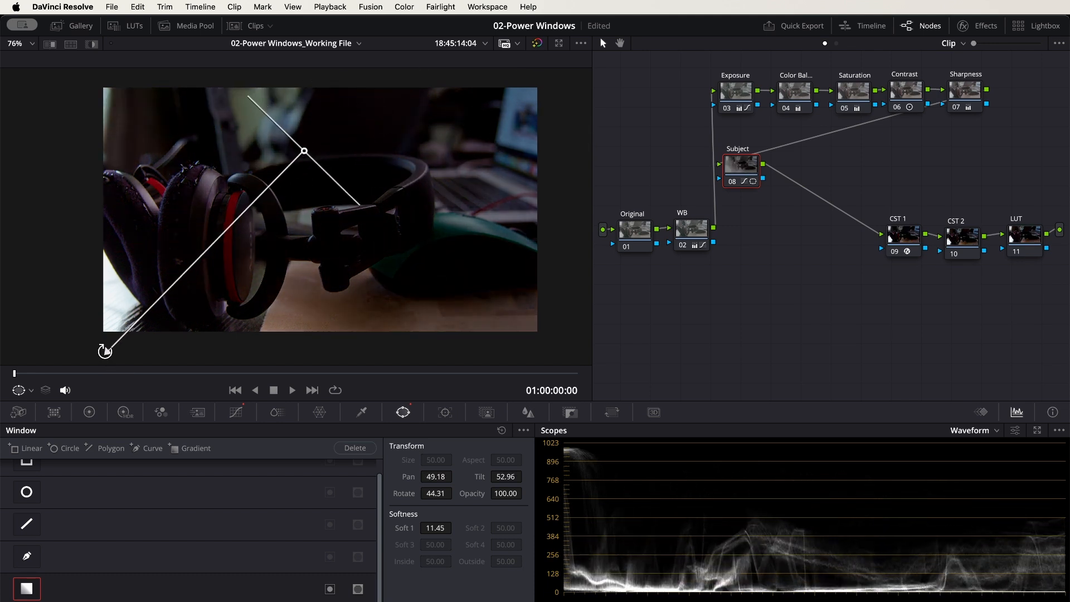
Reposition the gradient window near the laptop at Pan 56.85 and Tilt 53.73, angled to Rotate 51.34 with softness 9.24
drag(112, 354, 347, 208)
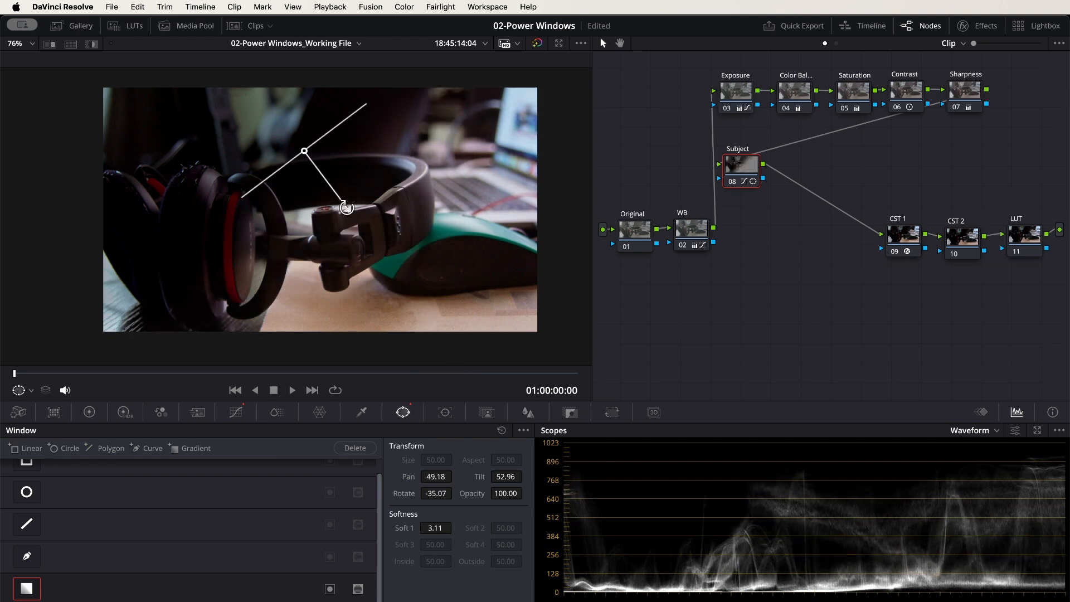
drag(305, 151, 200, 146)
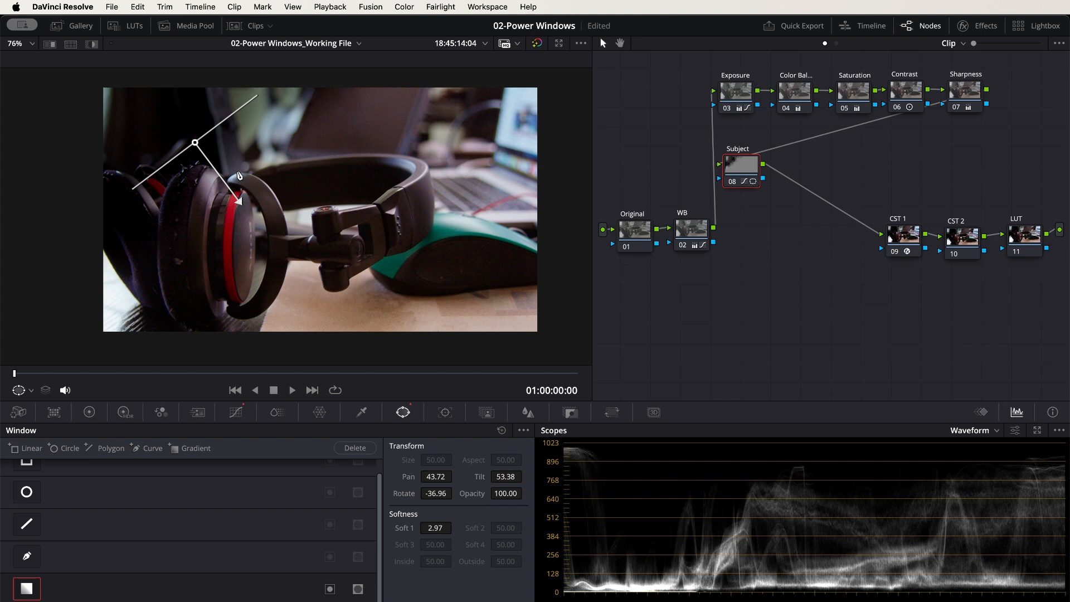
drag(240, 203, 137, 277)
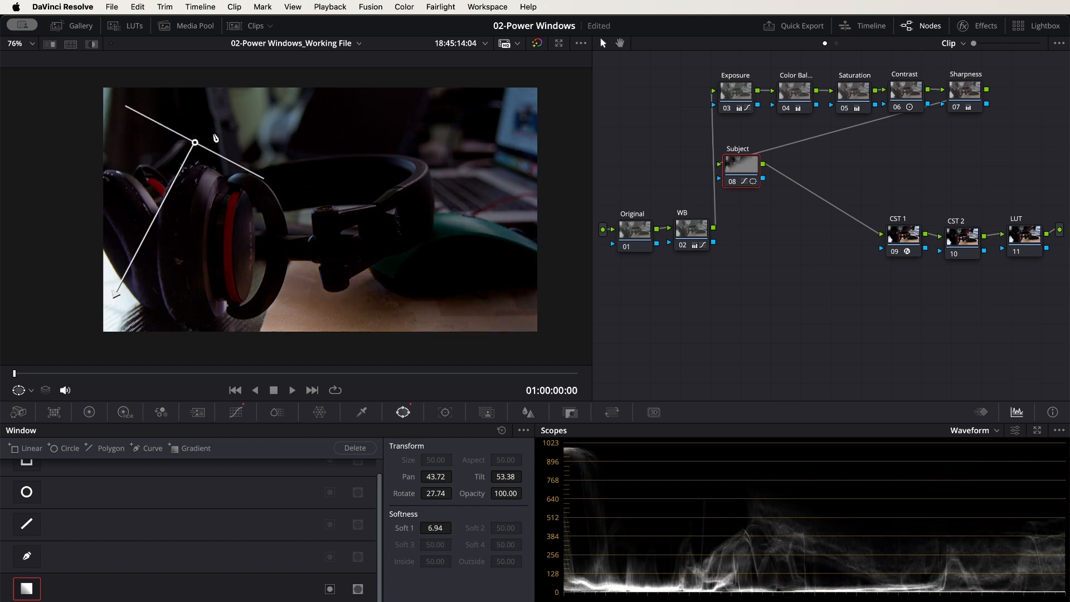
drag(195, 145, 457, 135)
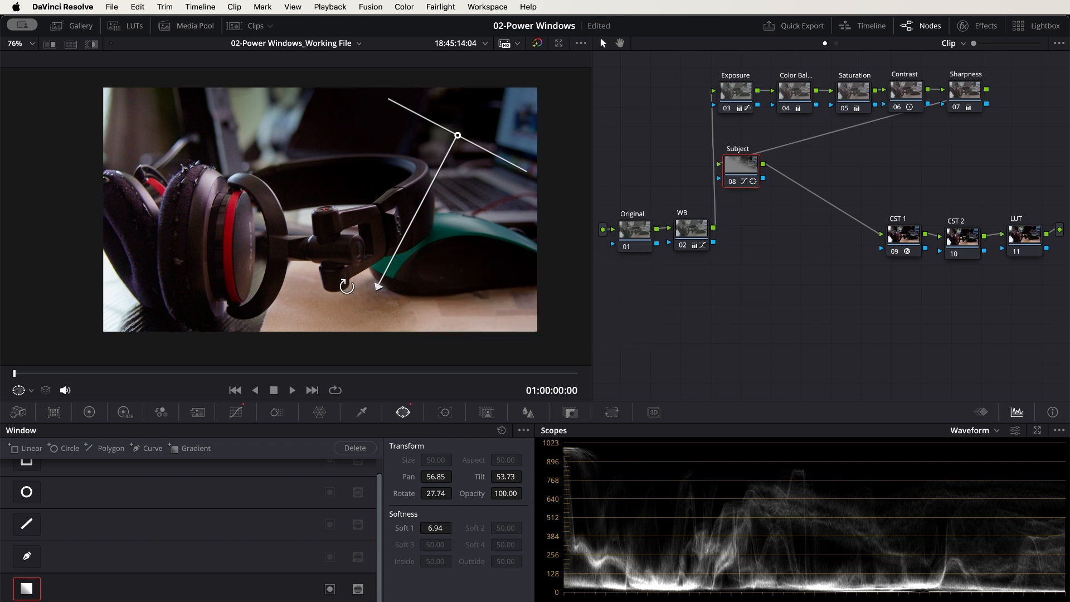
drag(374, 290, 280, 277)
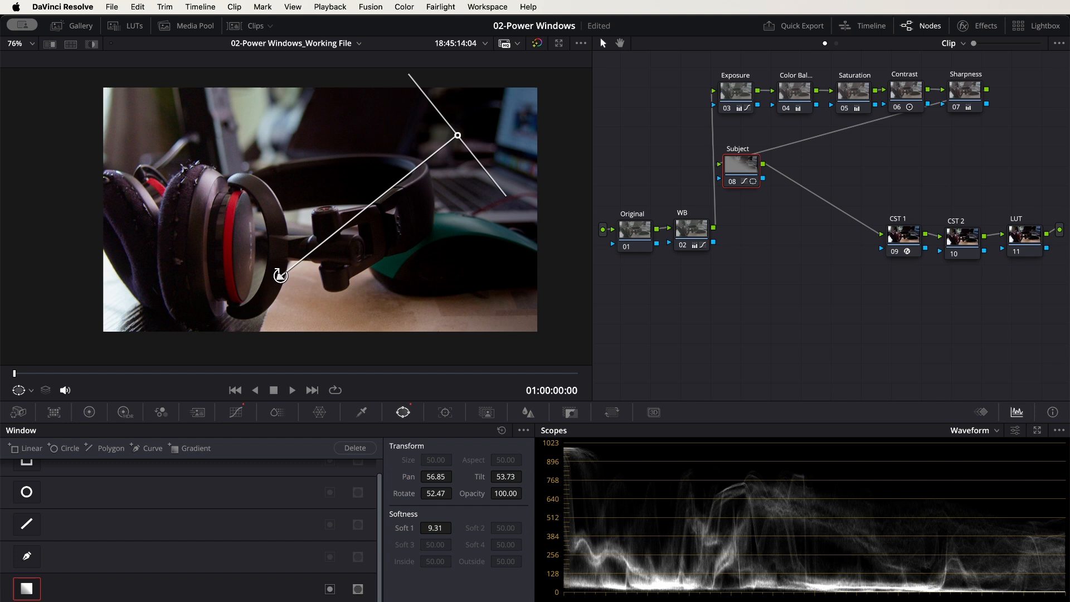
Raise the blue Gain to 1.10 and move the gradient to the frame's laptop corner at Pan 61.69, Tilt 56.33, Rotate 53.13, softness 10.27
click(89, 413)
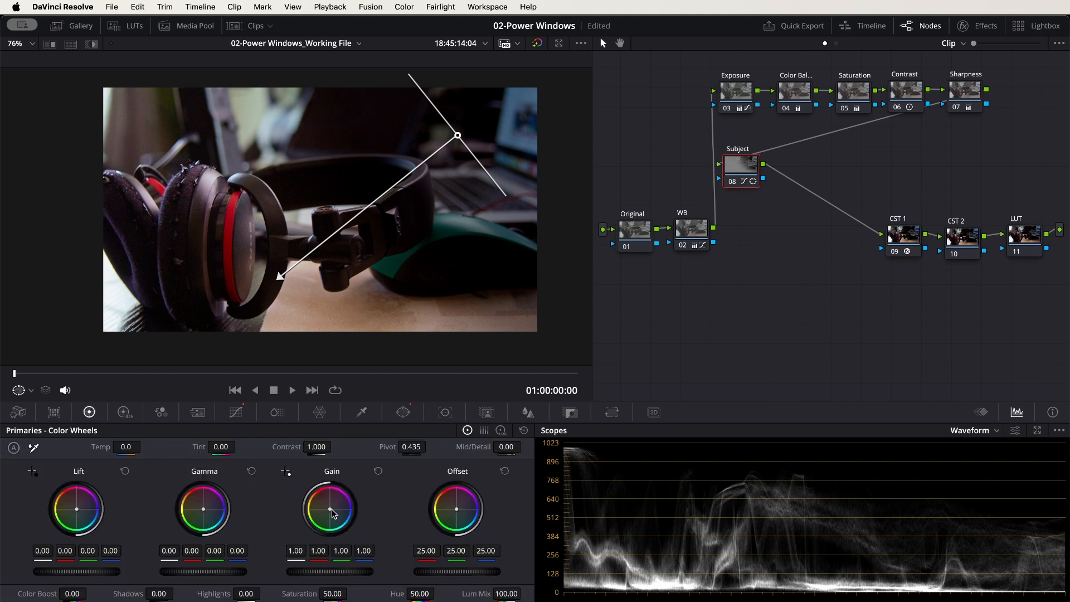
drag(330, 509, 331, 508)
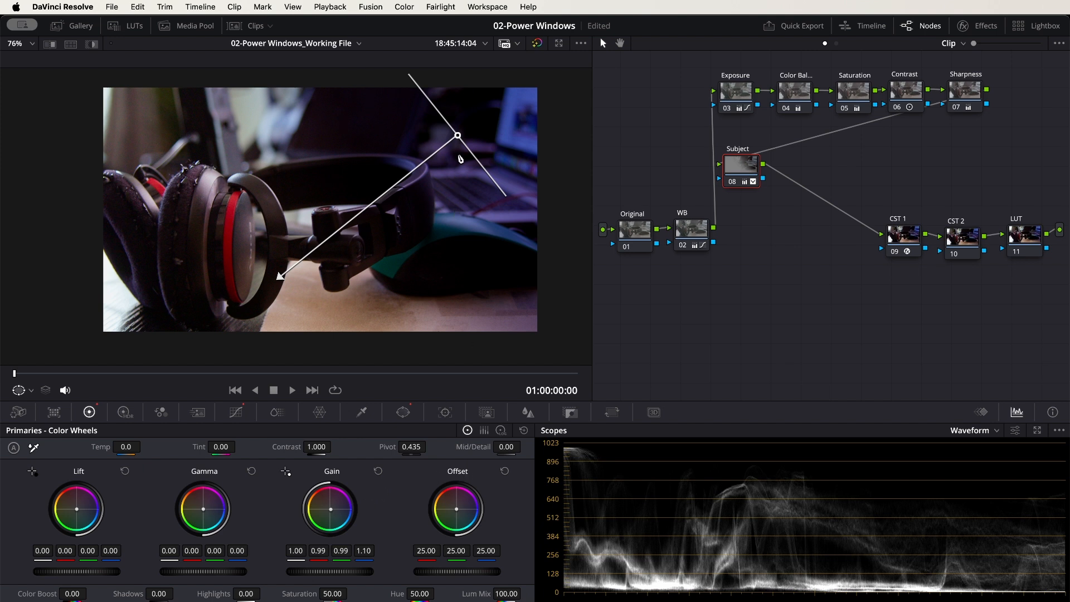
drag(461, 139, 556, 85)
drag(370, 225, 353, 233)
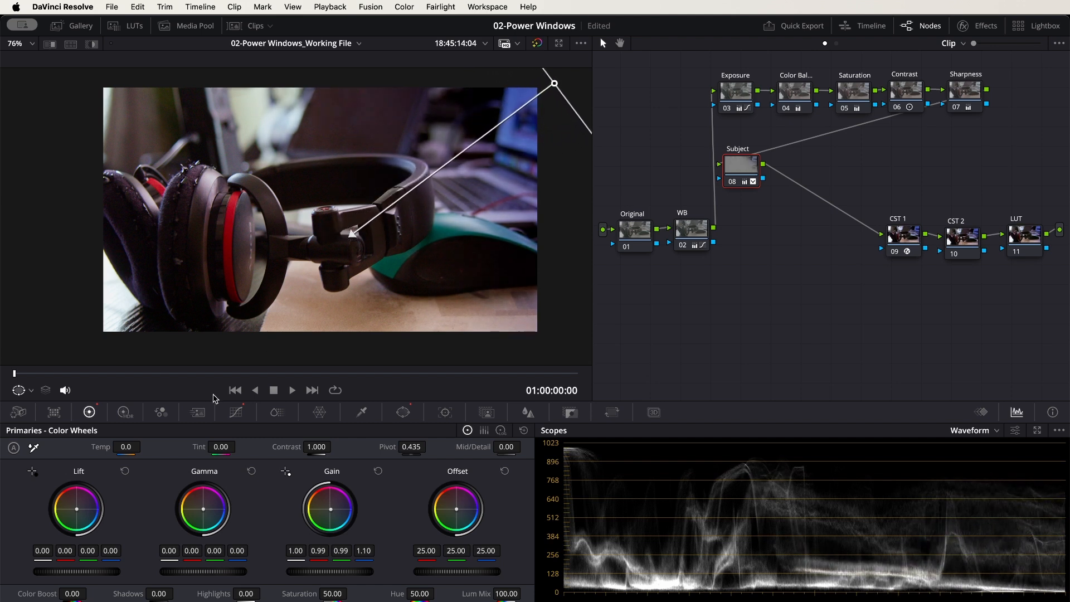
Add a second gradient window at Pan 41.83, Tilt 54.57, Rotate -36.43, softness 8.94, and set Gain to red 1.05, green 1.02, blue 0.66
click(403, 412)
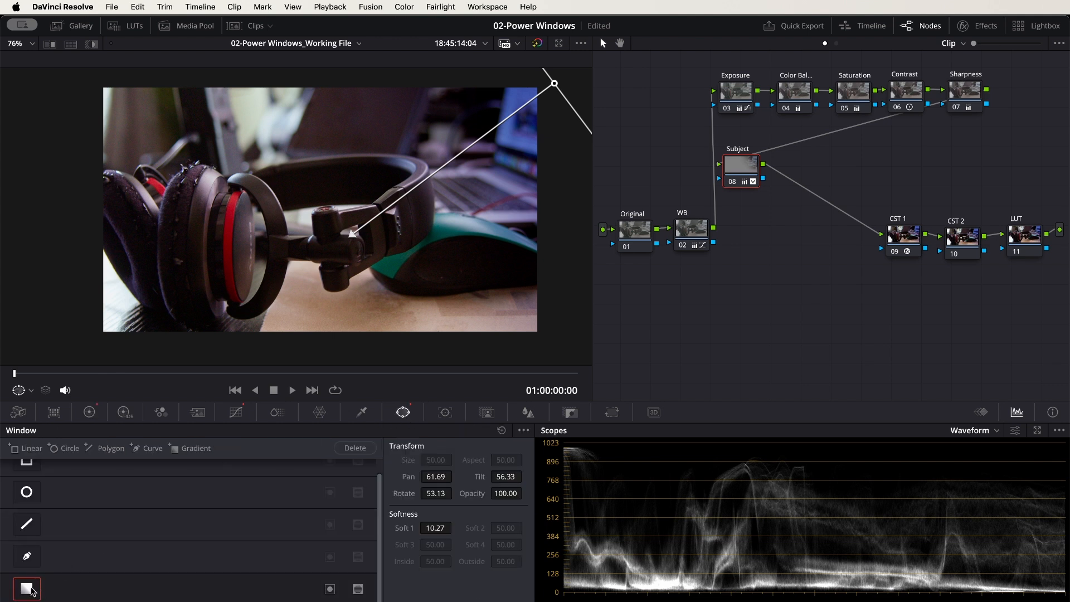
click(188, 450)
mouse_move(322, 217)
mouse_down()
mouse_move(175, 275)
mouse_move(172, 151)
mouse_move(158, 117)
mouse_up()
drag(156, 172, 287, 295)
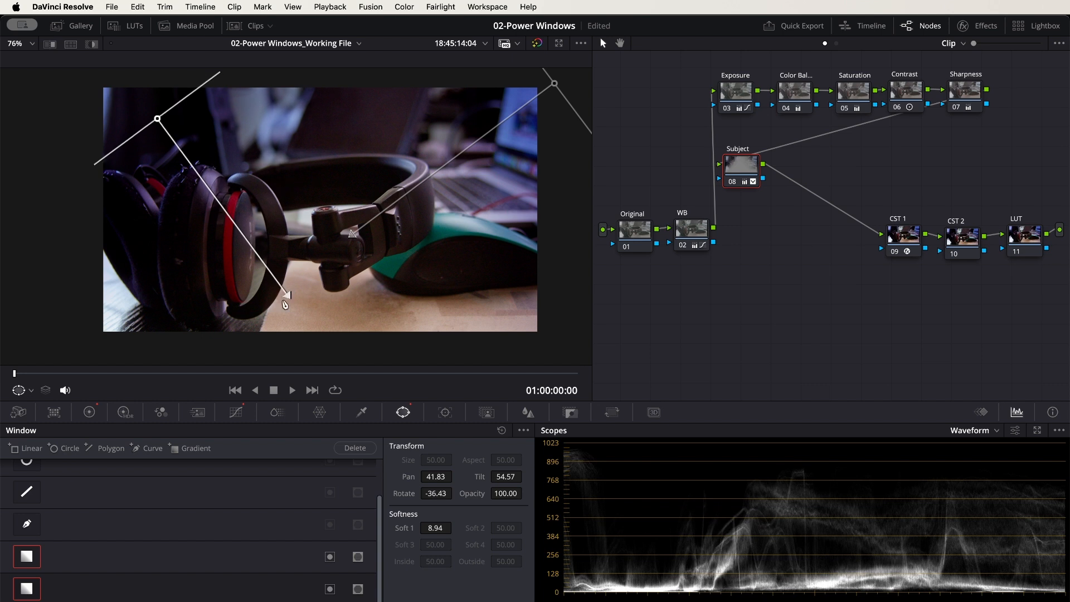
click(90, 413)
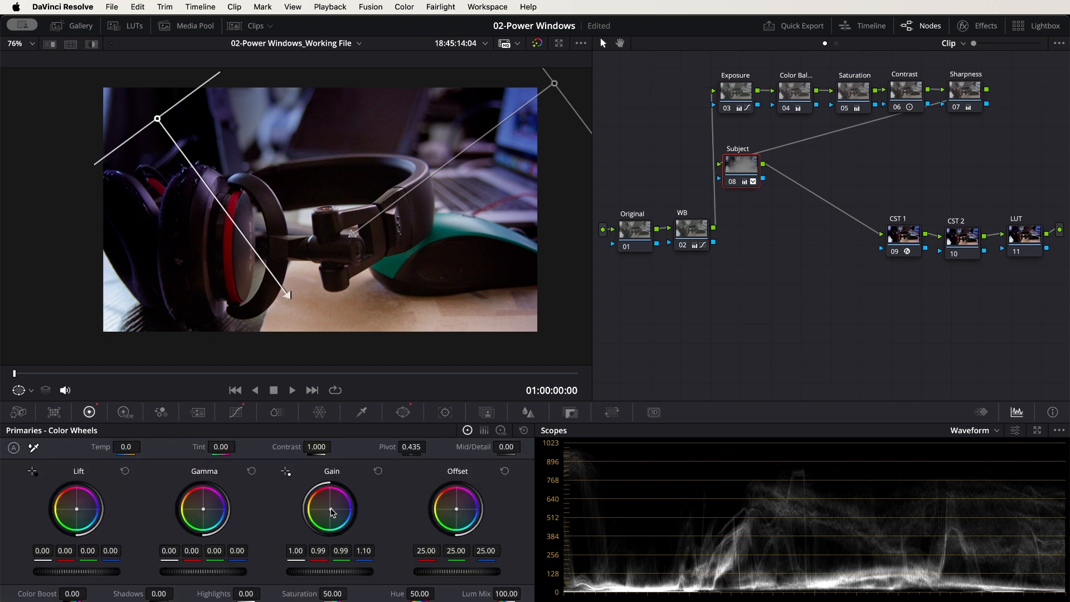
drag(330, 509, 327, 509)
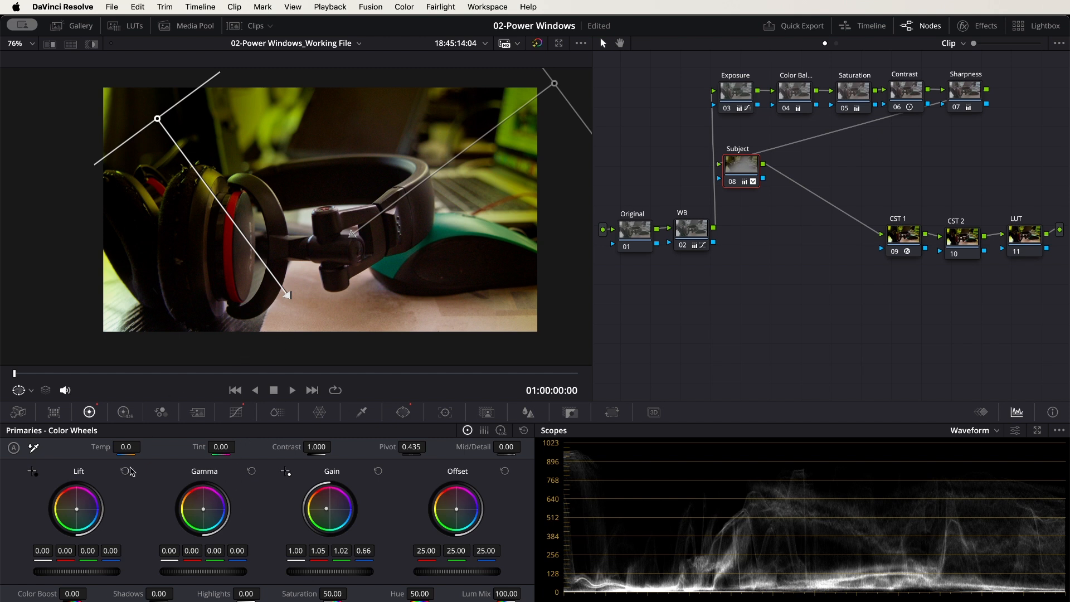
Add a third gradient window rising from below the frame at Pan 47.87, Tilt 42.78, Rotate -179.48 and softness 5.43
click(402, 417)
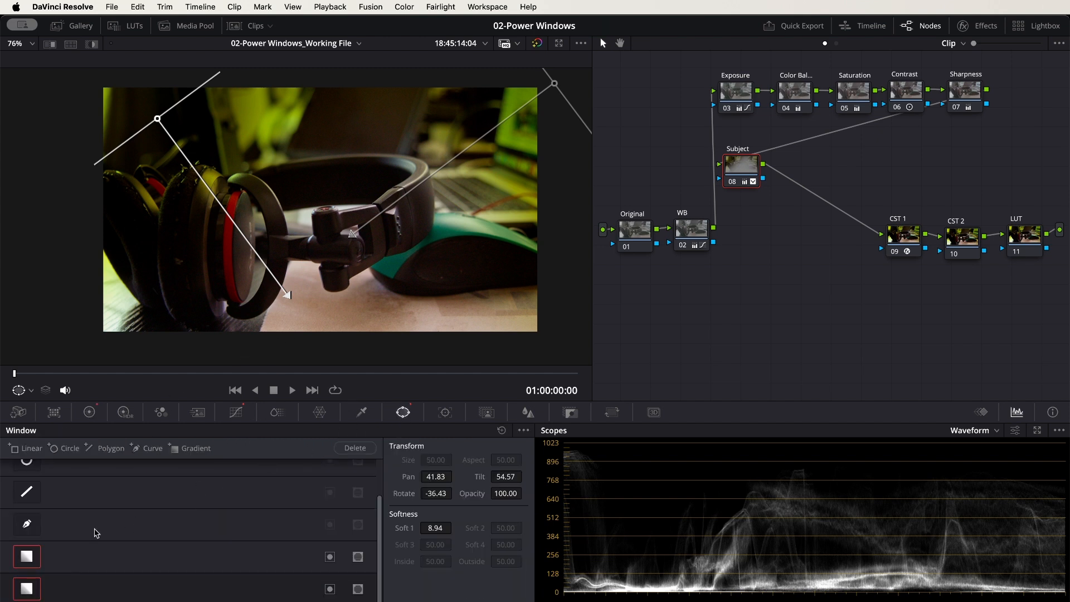
click(189, 449)
drag(321, 211, 328, 270)
drag(326, 322, 329, 135)
mouse_move(327, 269)
mouse_down()
mouse_move(323, 343)
mouse_move(279, 355)
mouse_up()
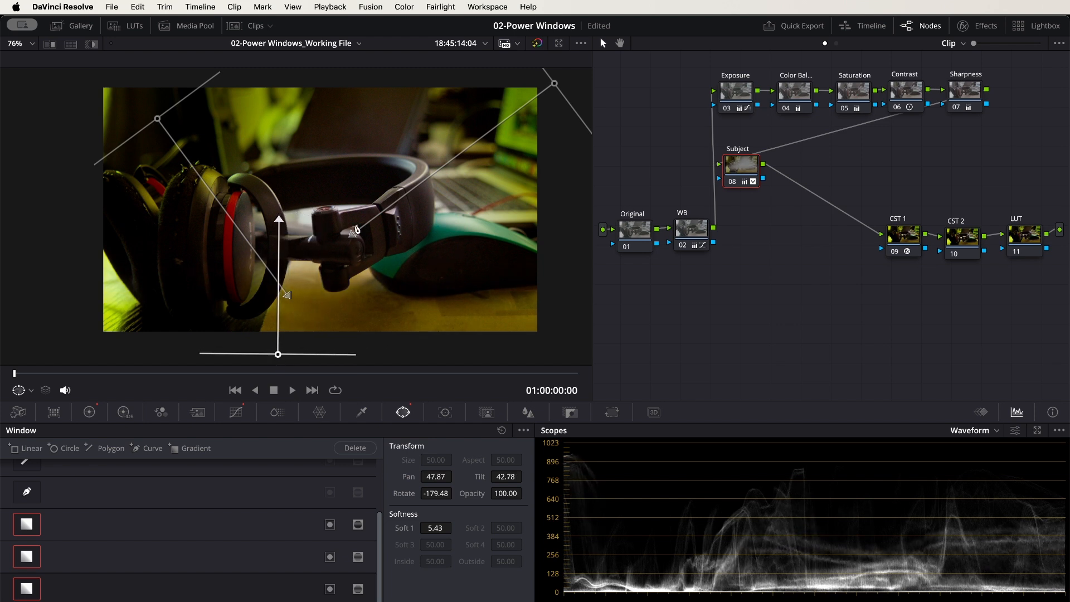
Examine the combined effect of the gradient windows on the headphones image in the full-screen view
scroll(357, 229, down, 2)
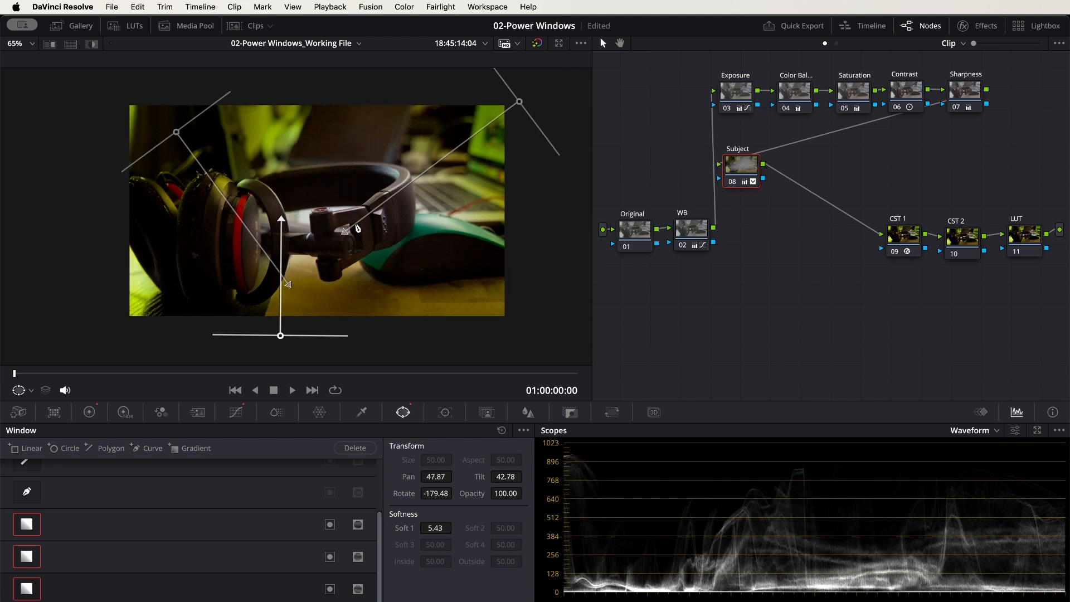
scroll(357, 228, up, 2)
scroll(358, 229, down, 4)
scroll(357, 229, up, 2)
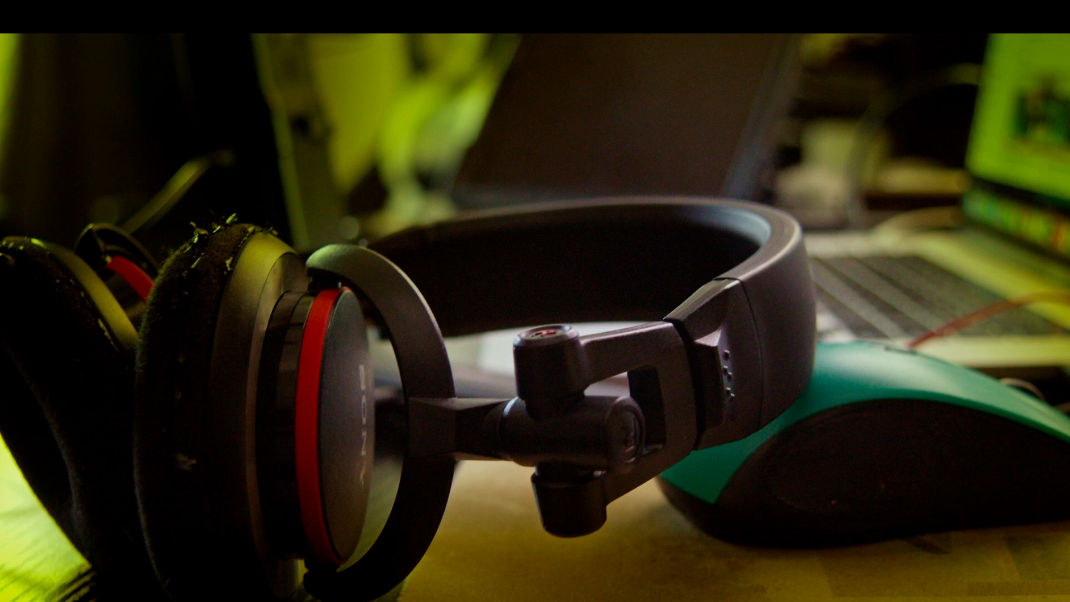
key(Escape)
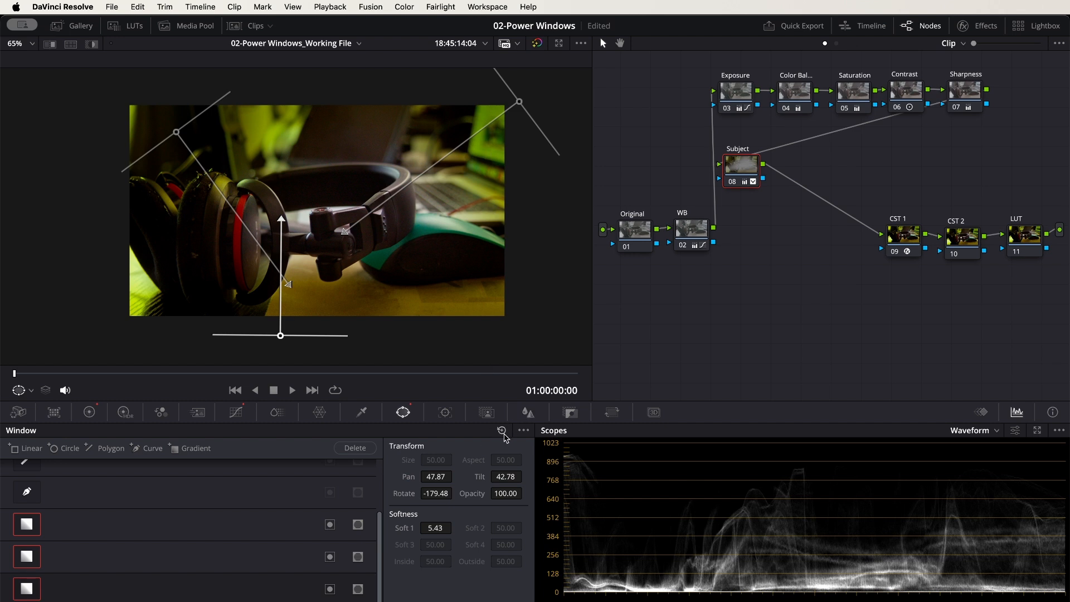
Reset the Power Windows, the primary color wheels and the custom curves on the Subject node
click(502, 430)
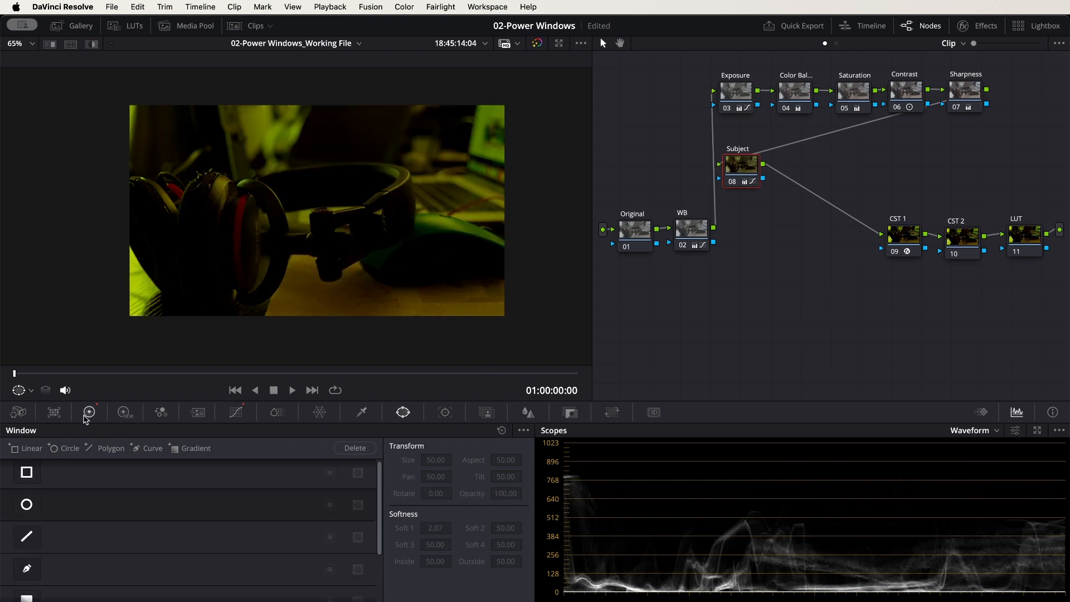
click(90, 412)
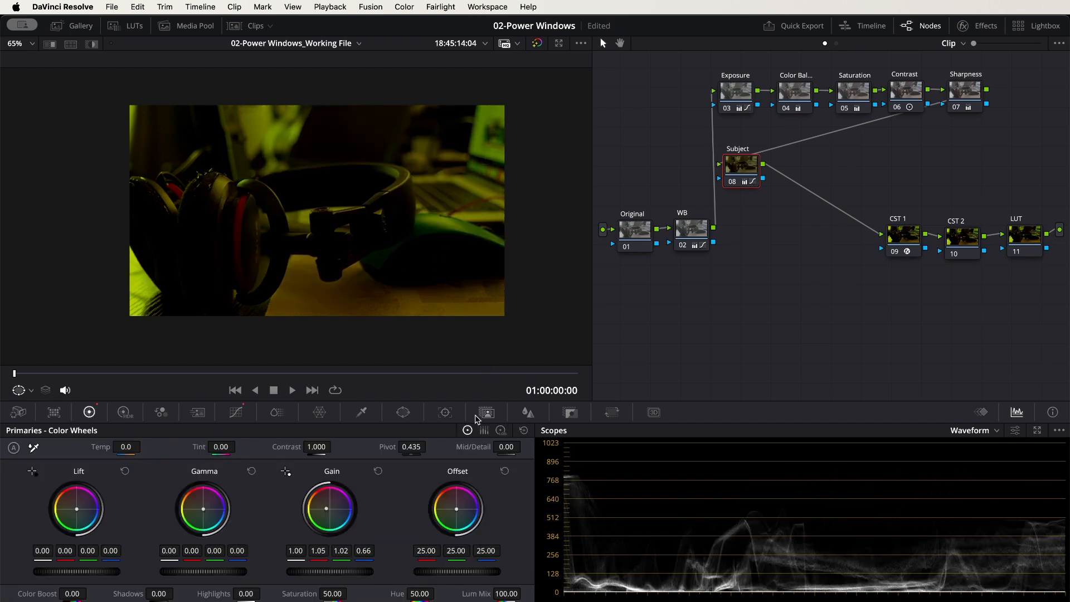
click(524, 431)
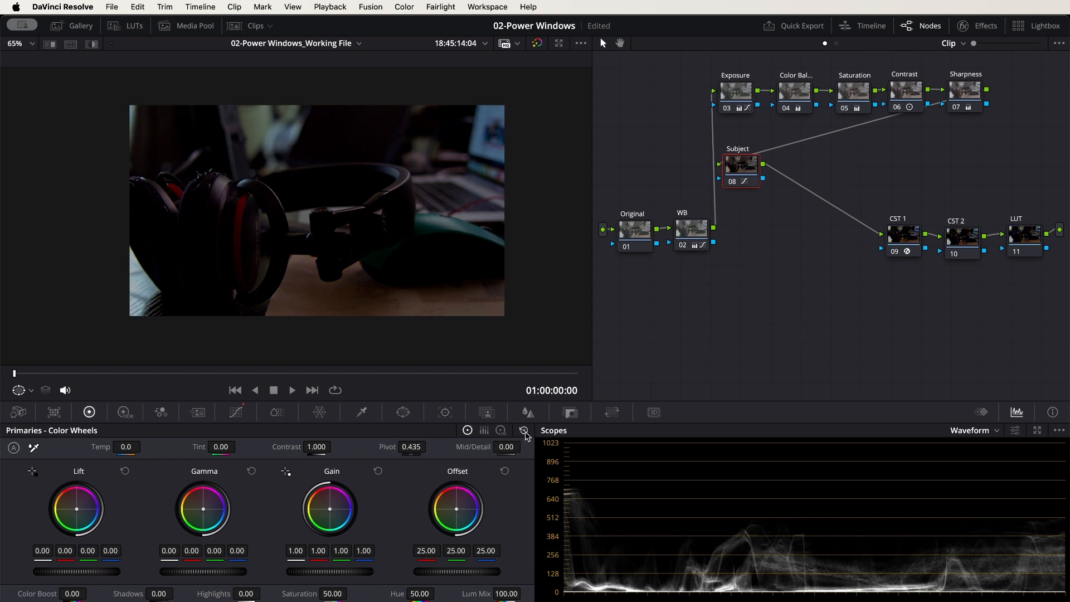
click(239, 414)
click(502, 430)
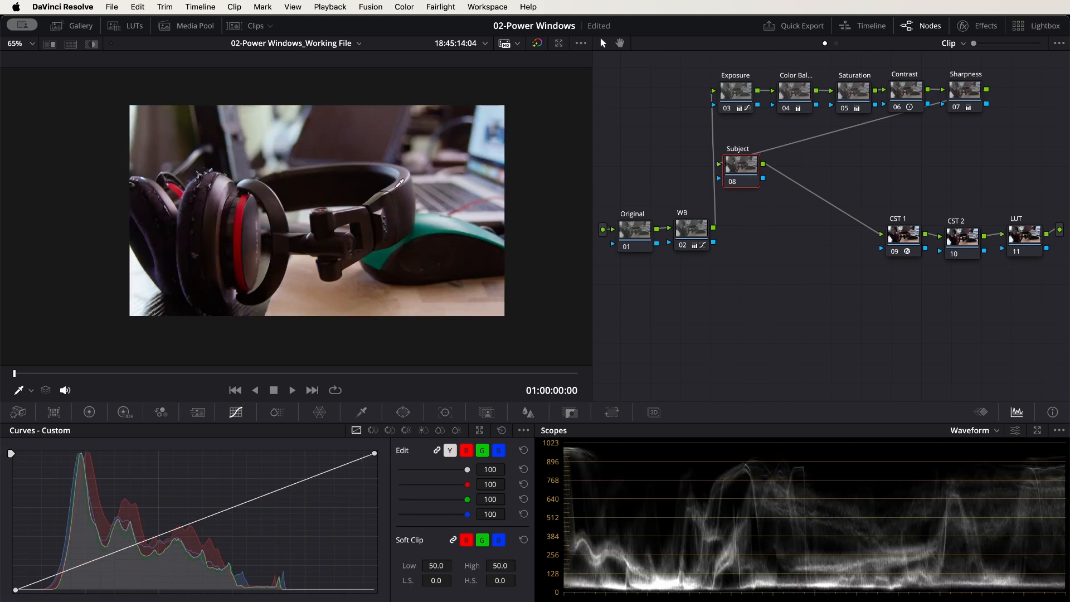
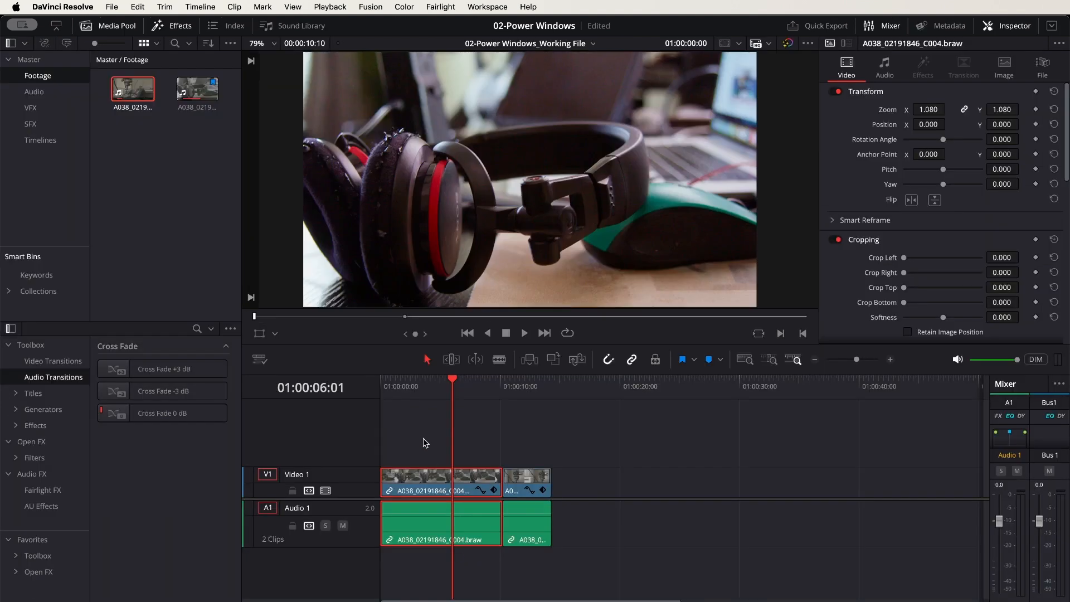
Move the playhead to the camera clip at 01:00:12:02 in the timeline and open that clip for grading on the Color page
key(Home)
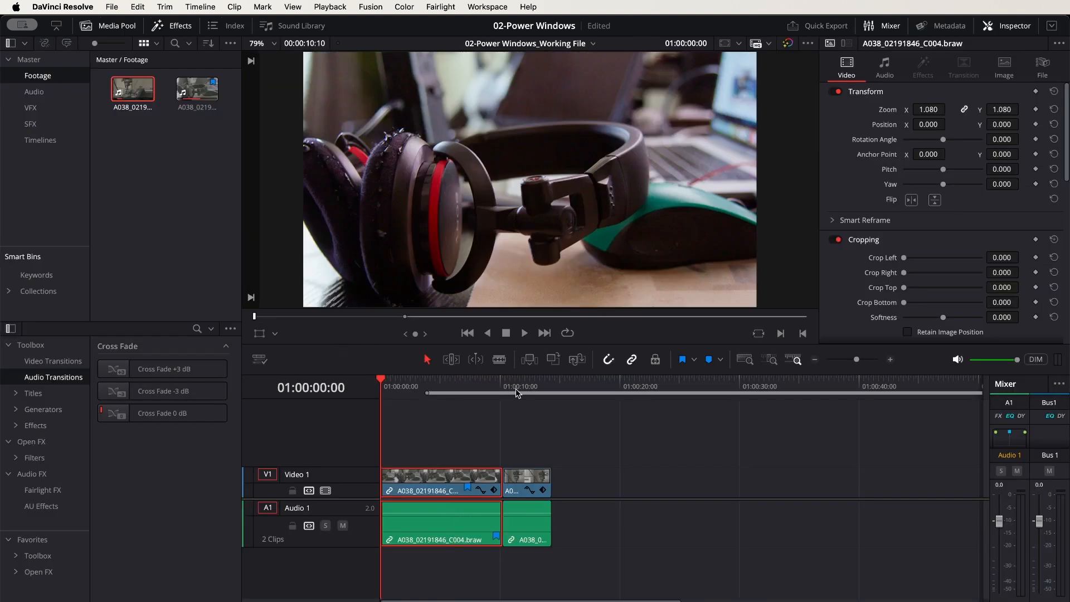
click(524, 484)
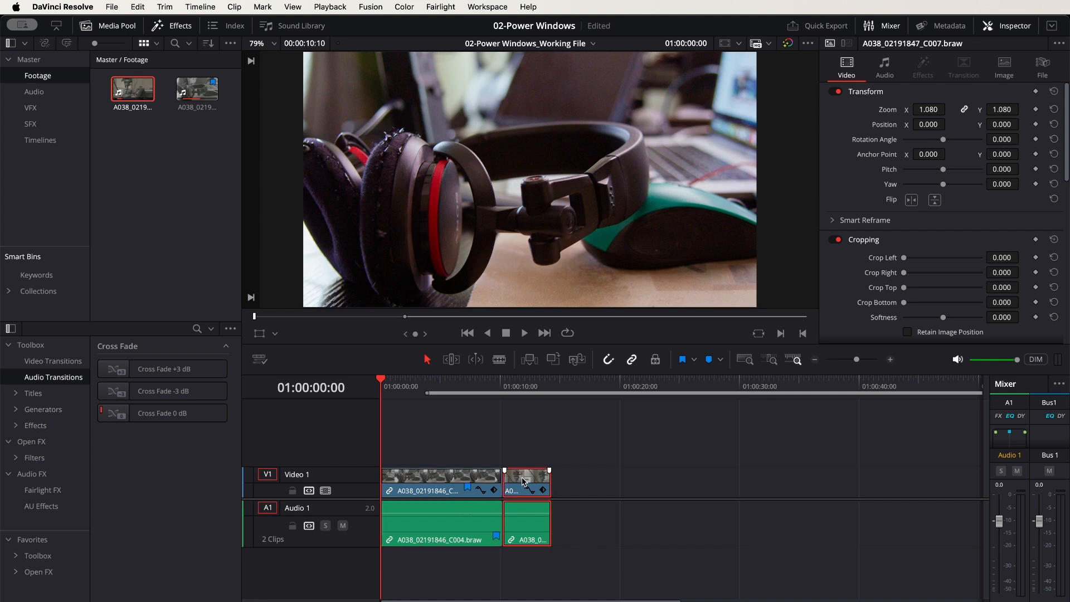
click(524, 384)
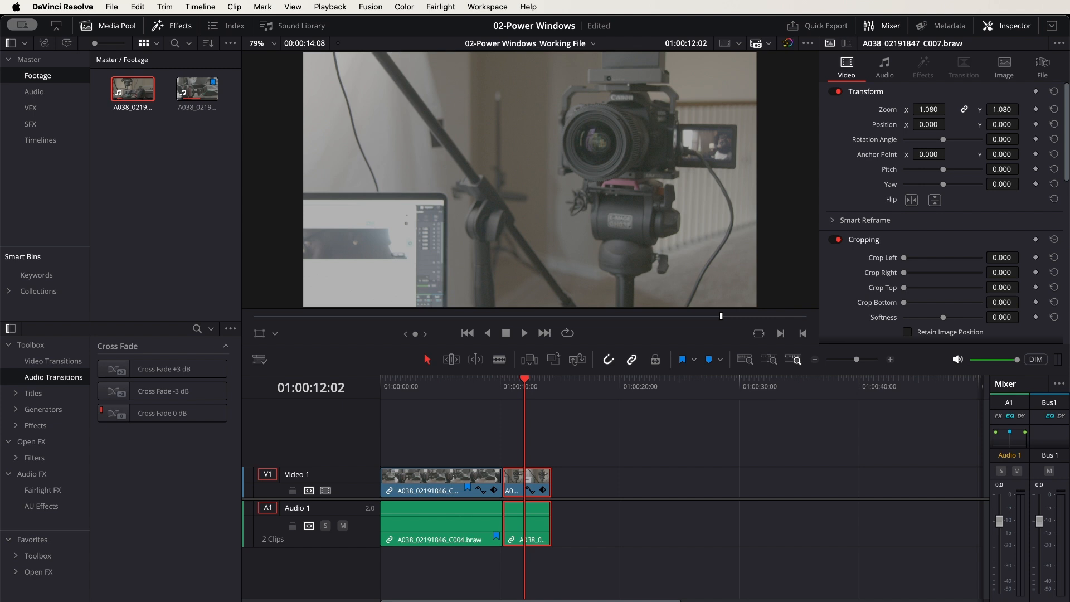
key(shift+6)
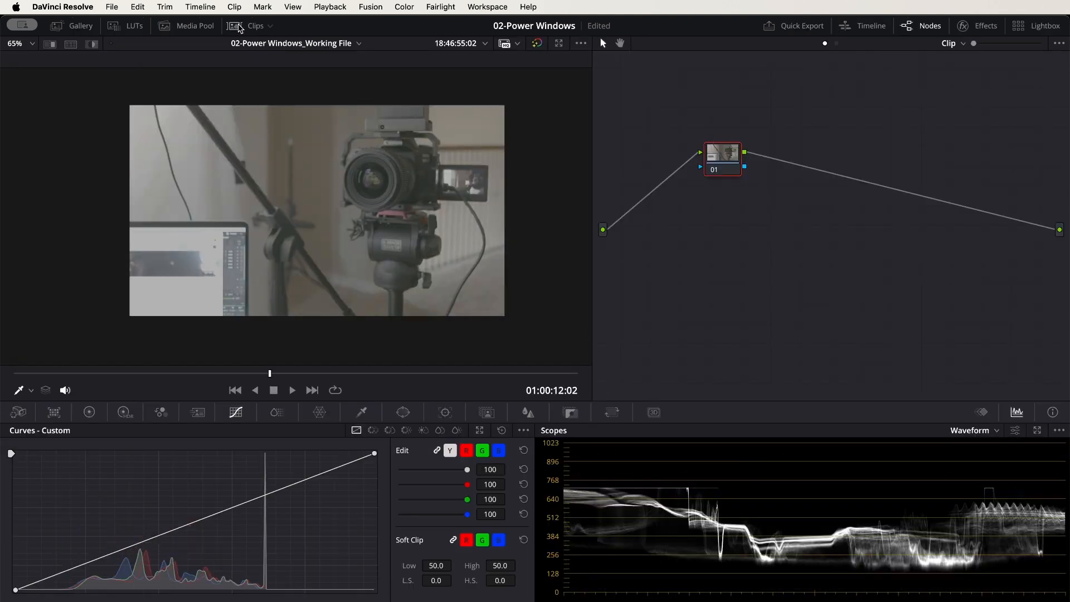
Grab a still of the headphones clip's current grade and show it in the Gallery
click(238, 28)
click(56, 355)
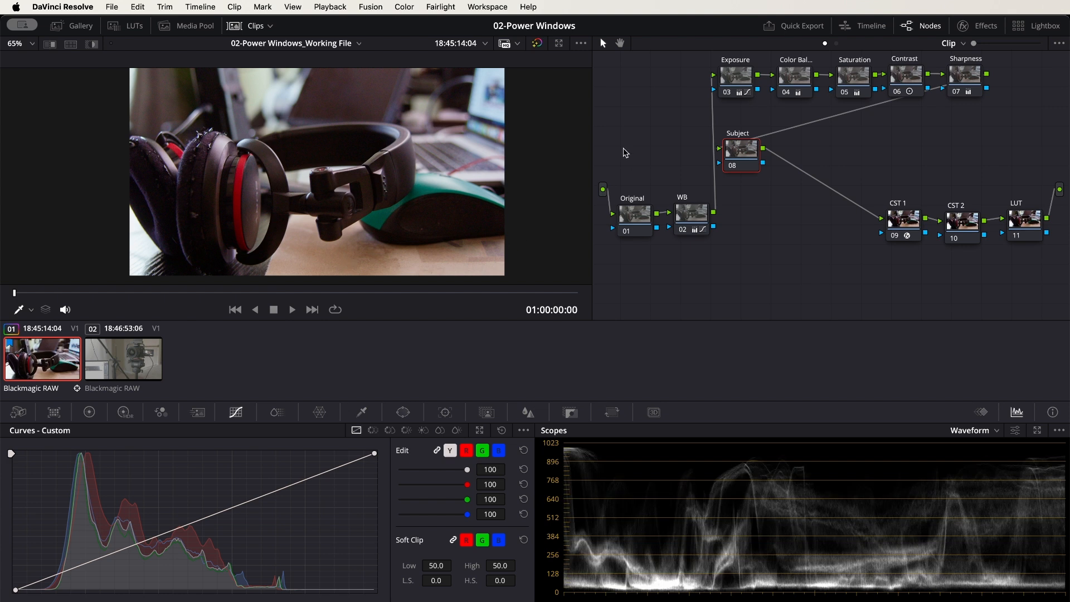
right_click(310, 150)
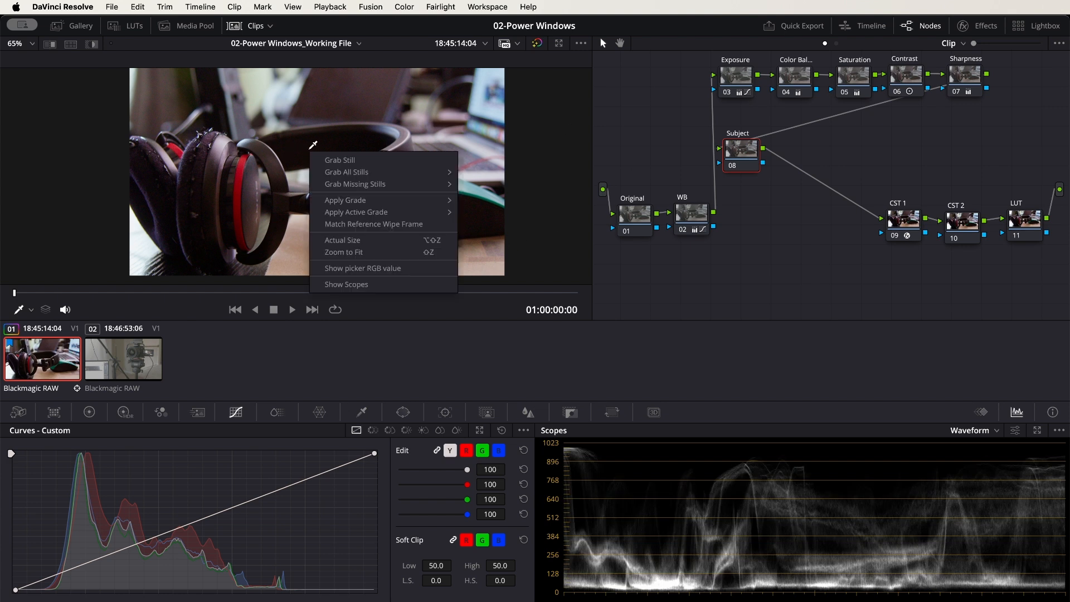
click(347, 162)
click(88, 29)
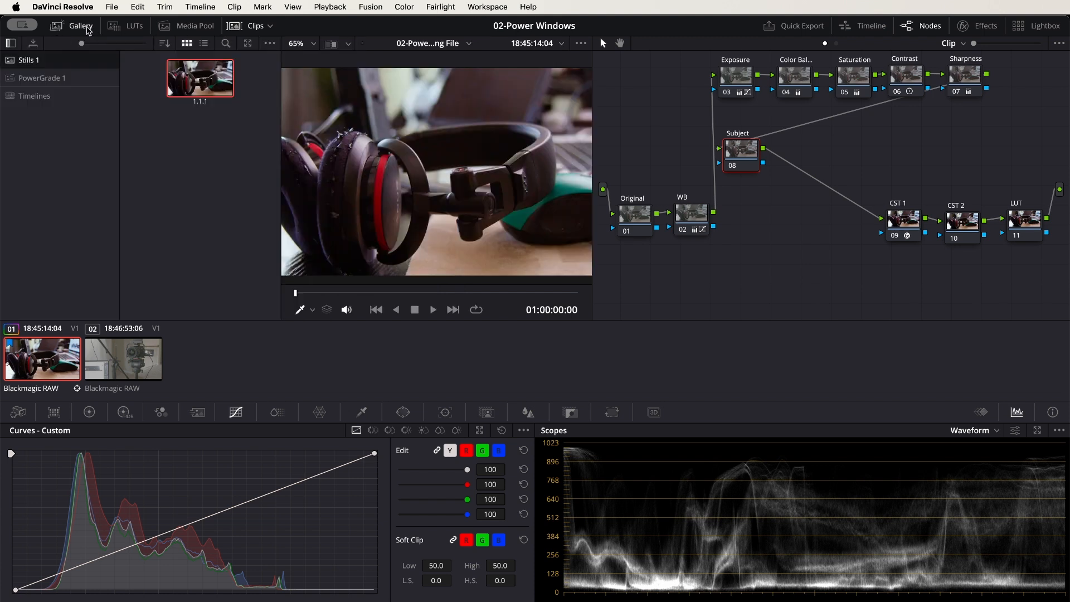
Apply the grade from the headphones still to the ungraded camera clip
mouse_move(203, 91)
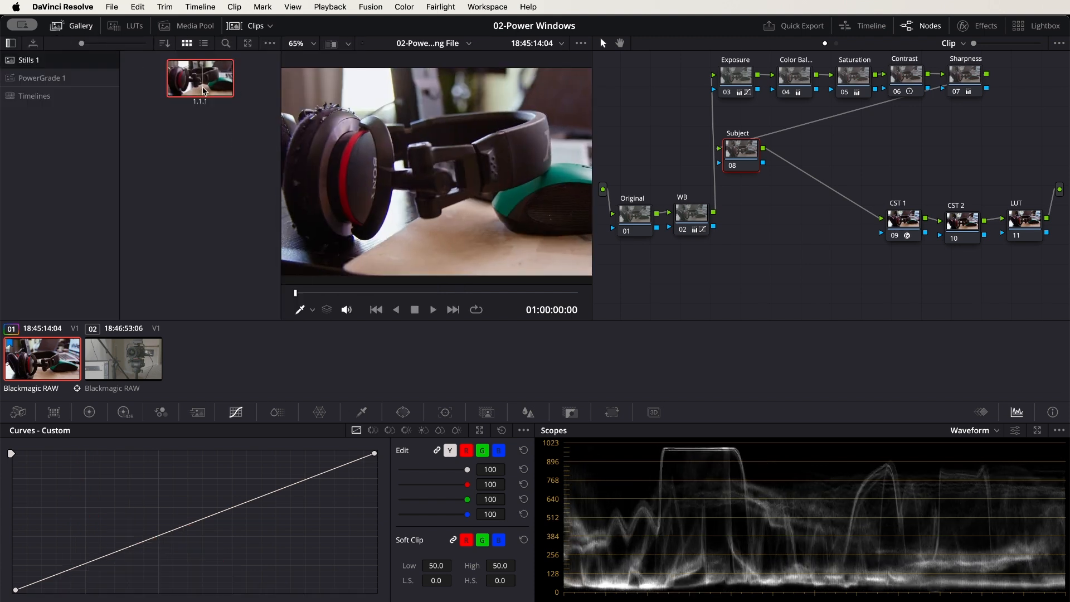
click(129, 358)
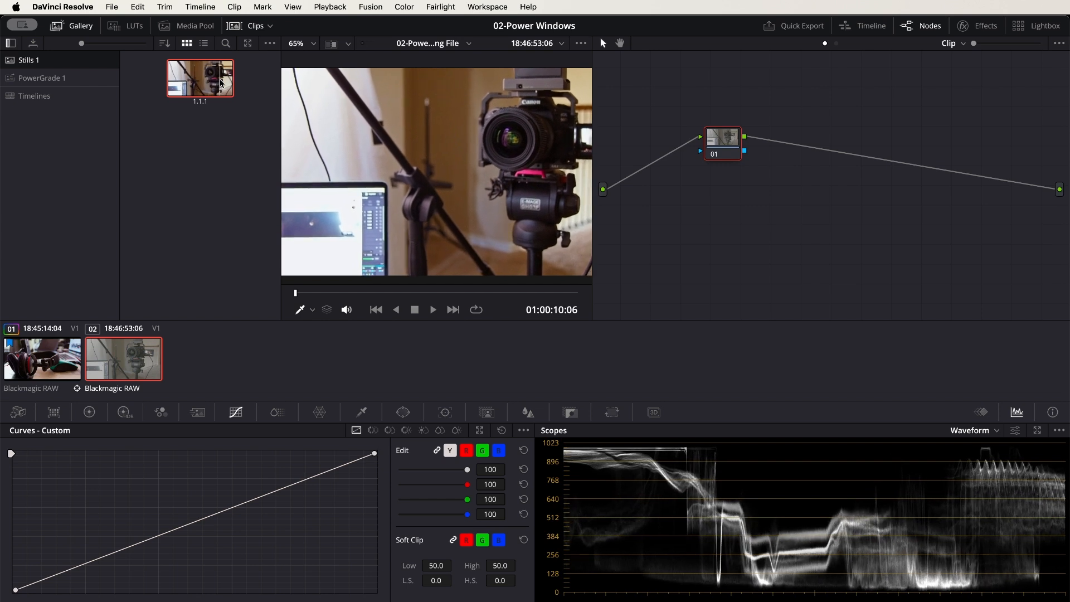
right_click(203, 82)
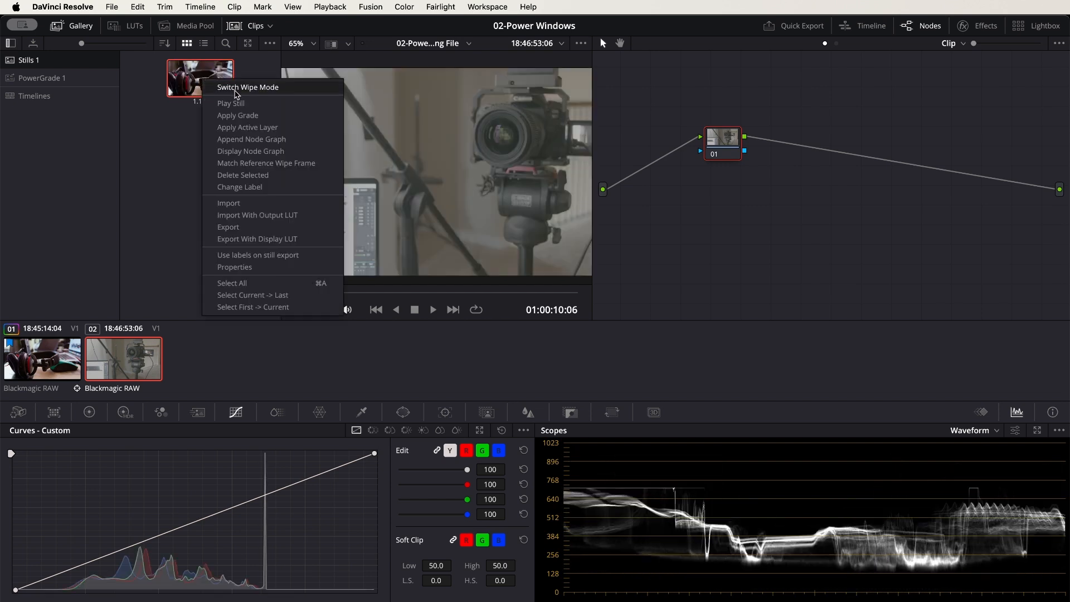
click(241, 119)
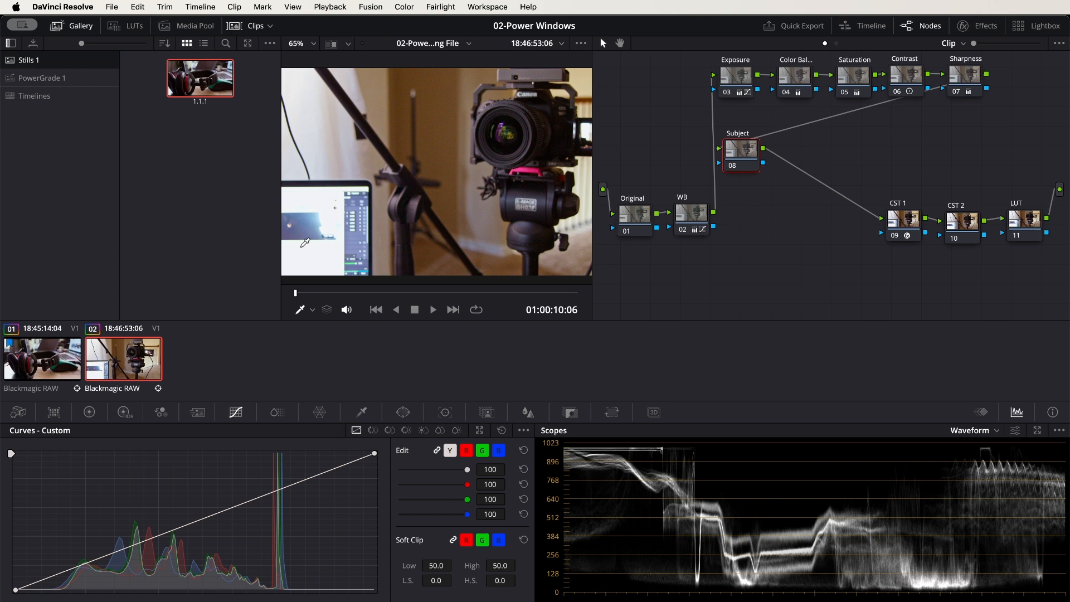
Hide the Gallery and the clip thumbnails to give the viewer and node graph more room
drag(534, 137, 486, 139)
scroll(574, 101, up, 3)
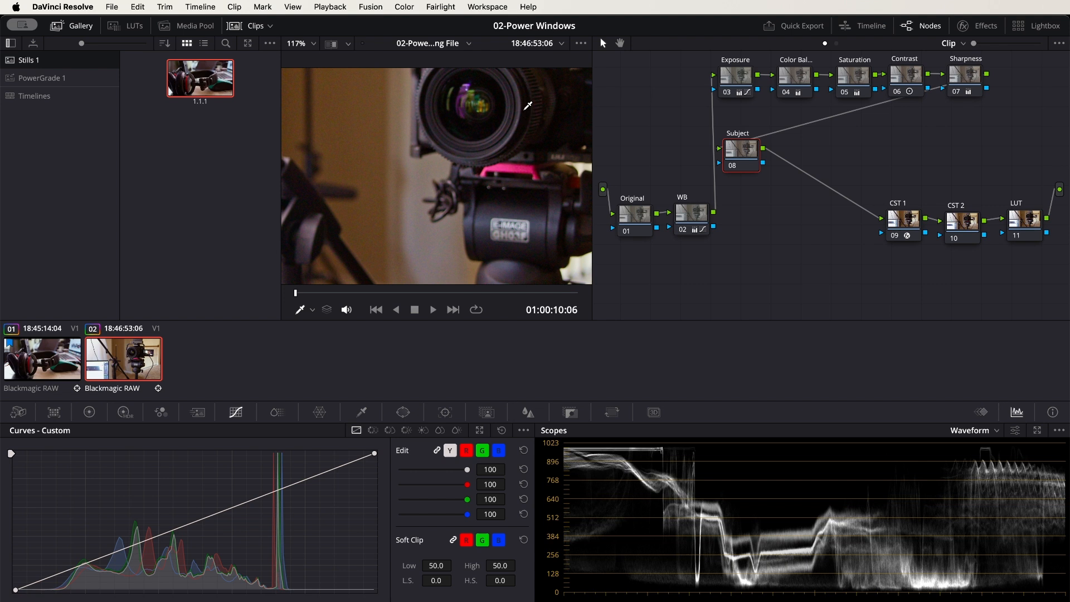
scroll(509, 115, up, 2)
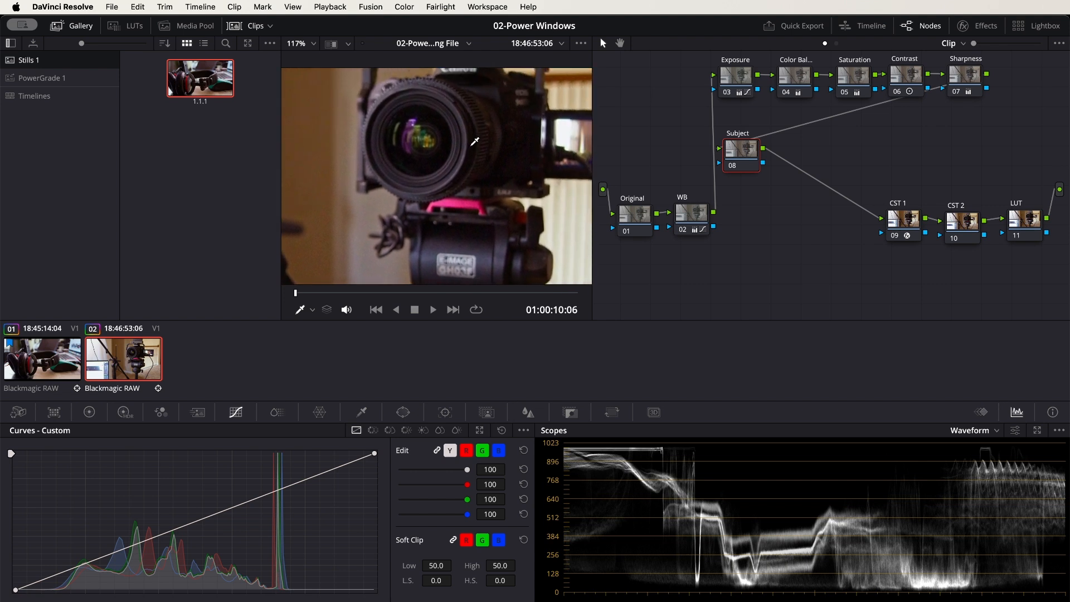
scroll(468, 158, down, 5)
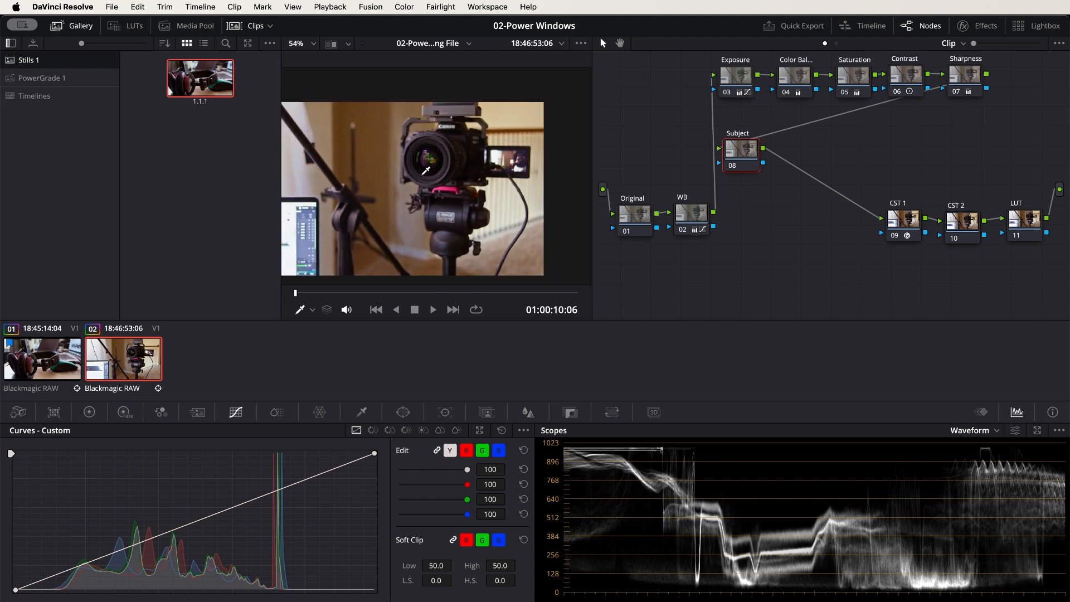
click(75, 27)
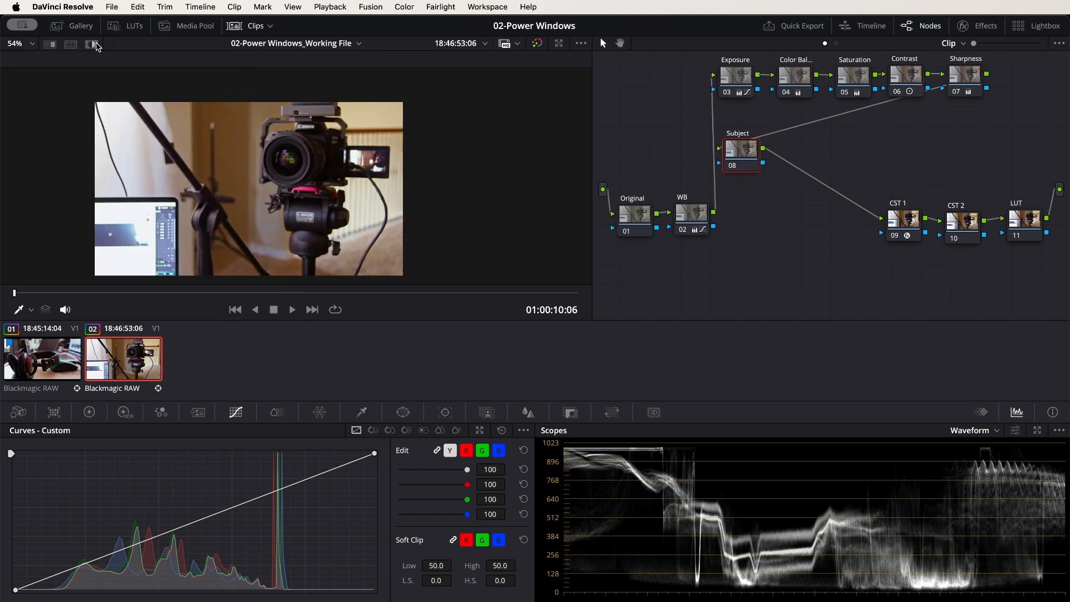
click(255, 26)
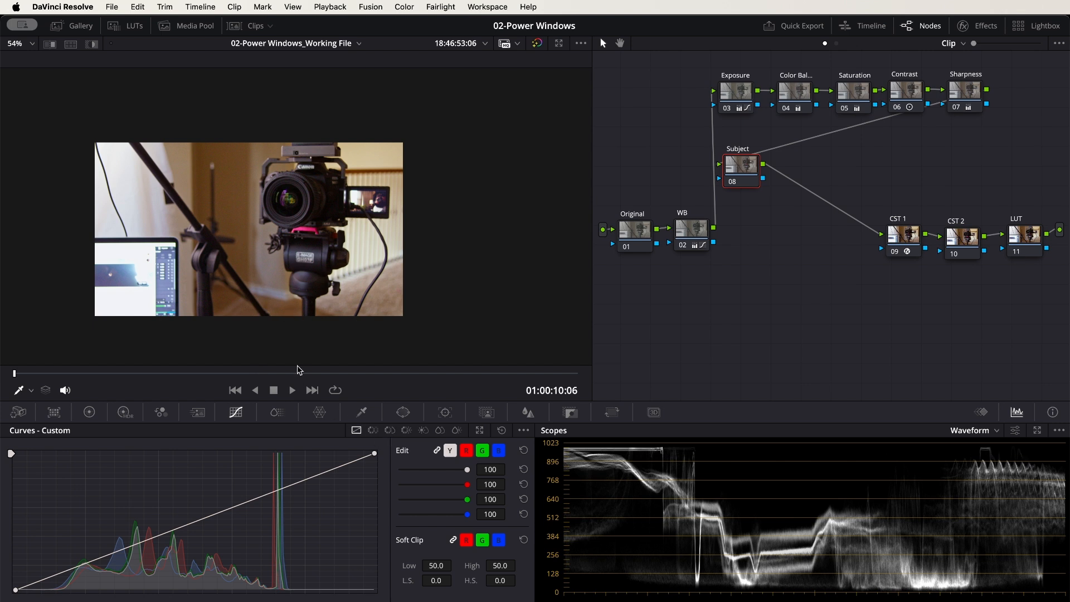
On the Exposure node, raise the custom curve's white and black endpoints slightly and set Shadows to 14.50
click(737, 94)
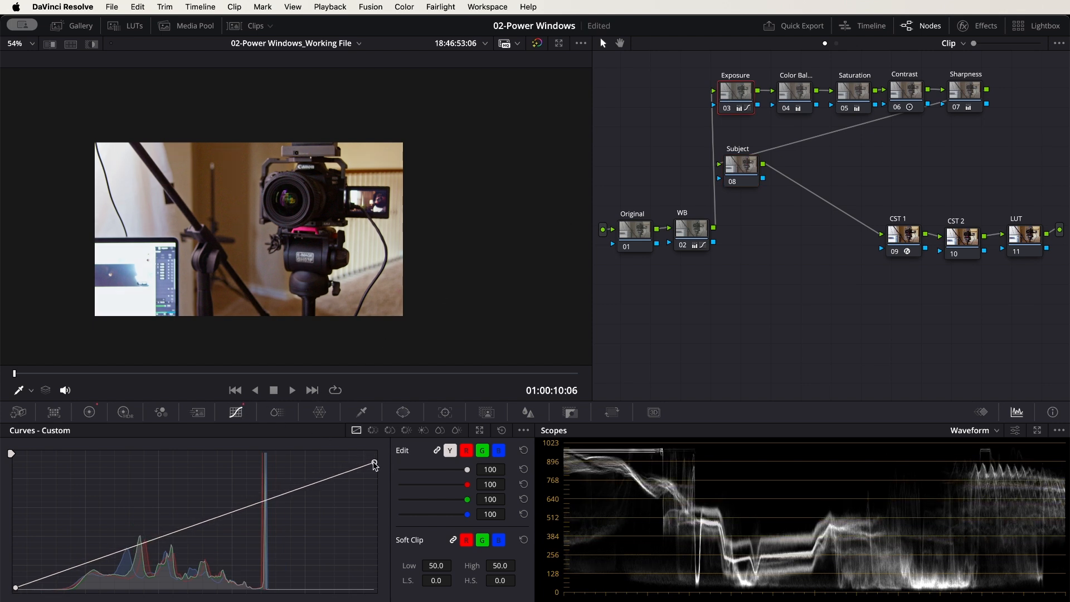
drag(374, 460, 374, 460)
drag(16, 588, 16, 587)
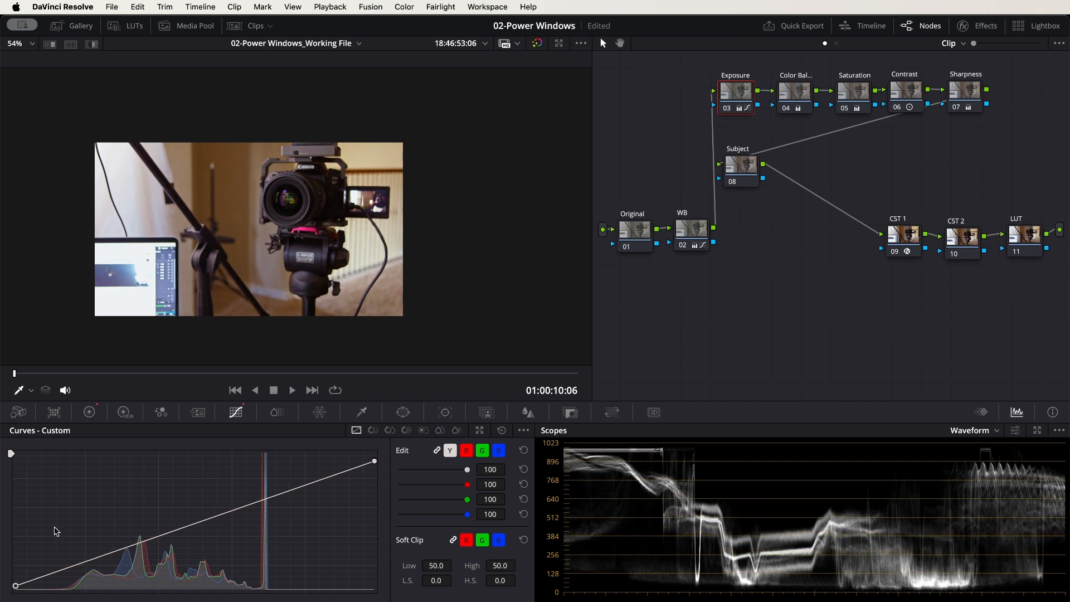
click(90, 411)
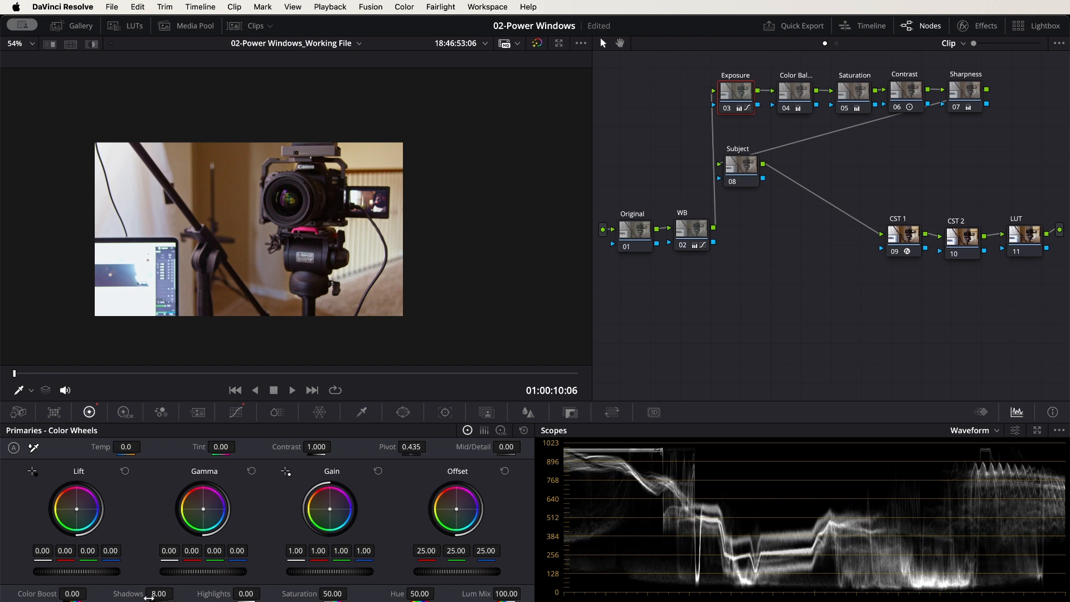
drag(172, 594, 156, 594)
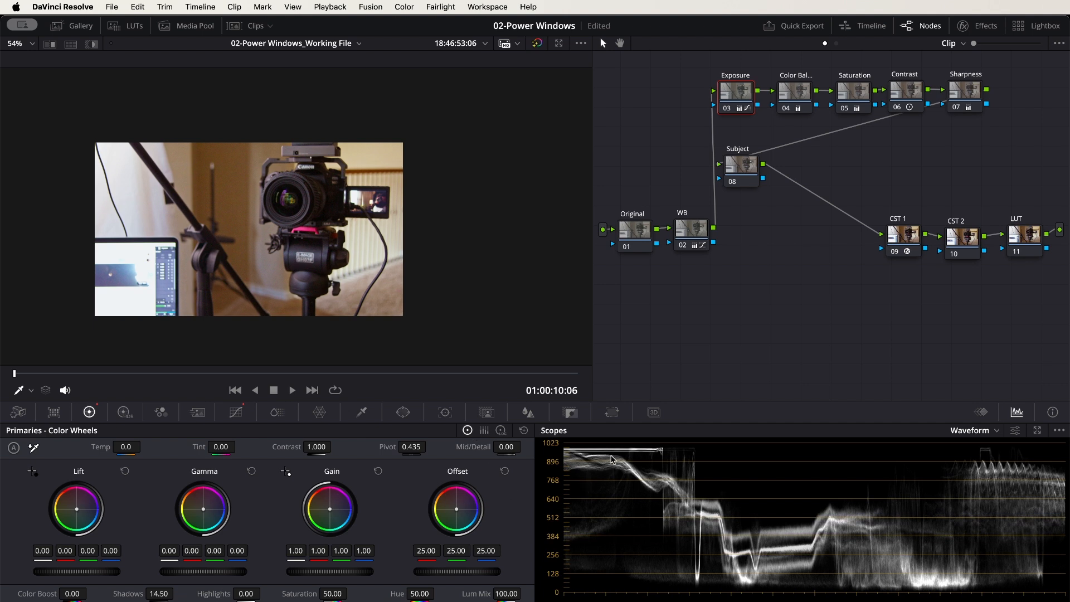
Add a gradient window to the Subject node at Pan 42.45, Tilt 50.16, Rotate -90.93 and softness 10.60, pointing from the laptop towards the camera
click(750, 167)
click(404, 413)
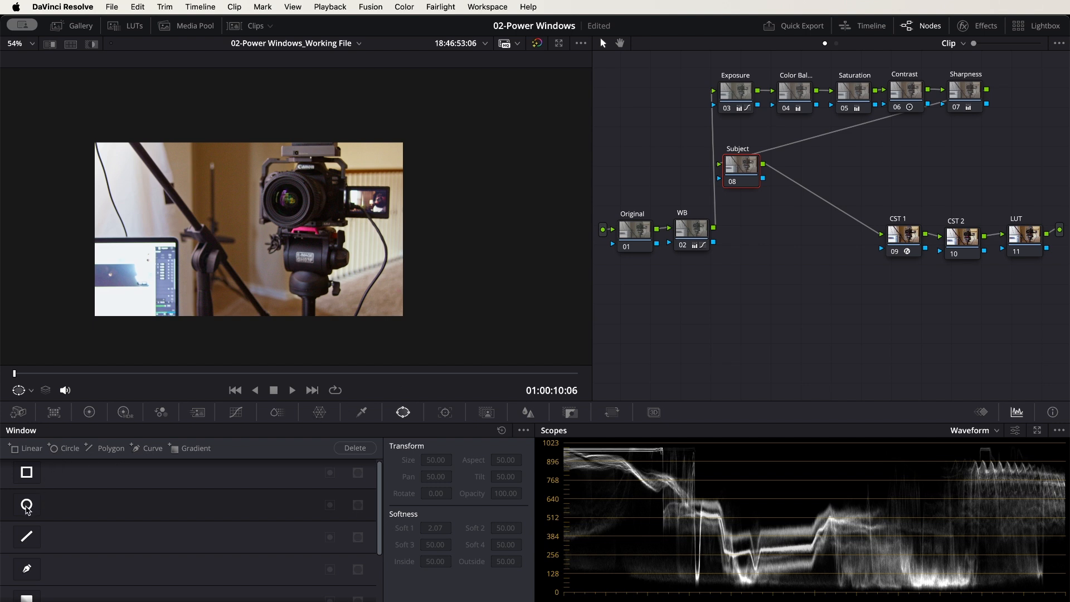
scroll(25, 596, down, 2)
click(27, 559)
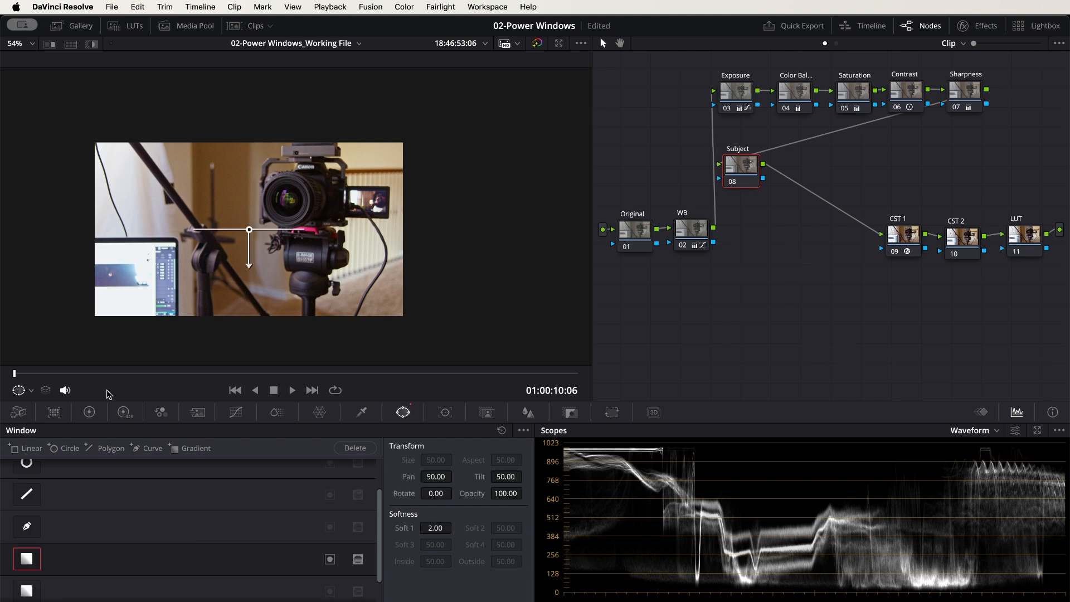
drag(251, 233, 142, 237)
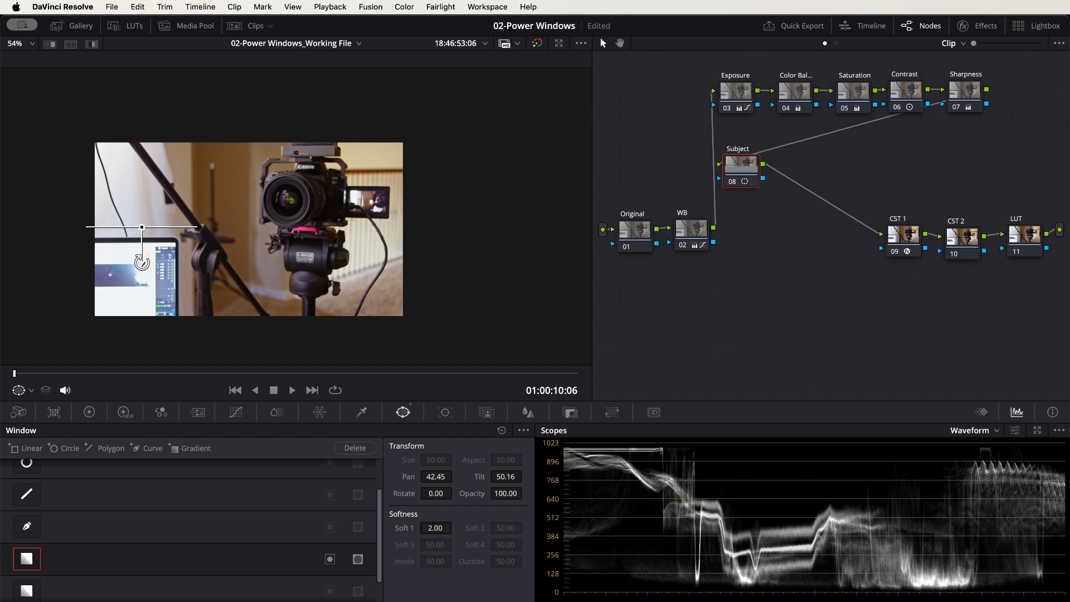
drag(142, 262, 328, 224)
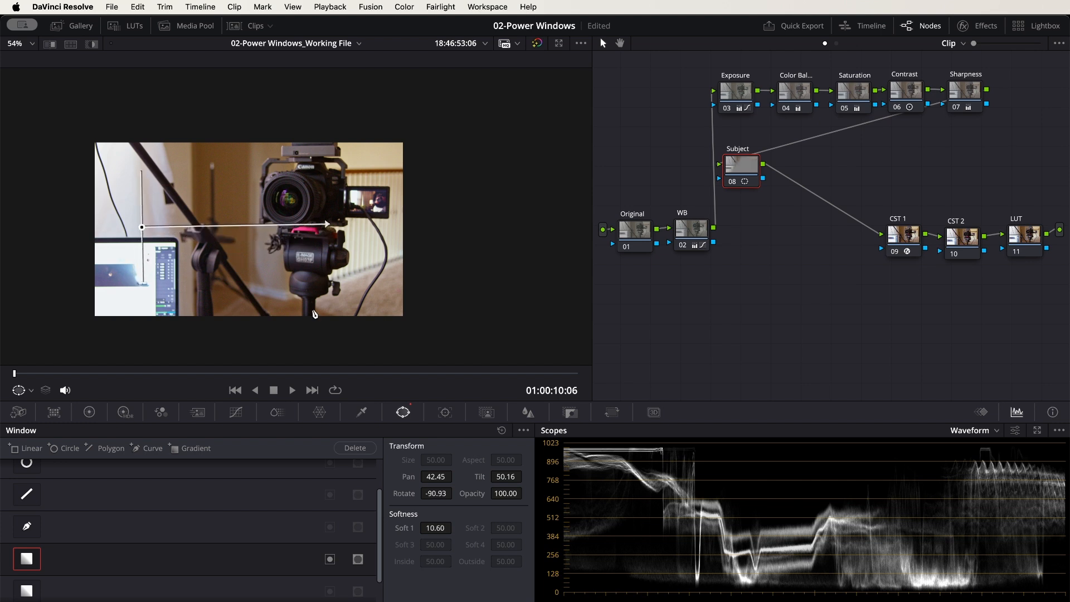
Darken the gradient area by lowering the custom curve's white point about a fifth and shifting its black point inward about a tenth along the baseline
click(90, 412)
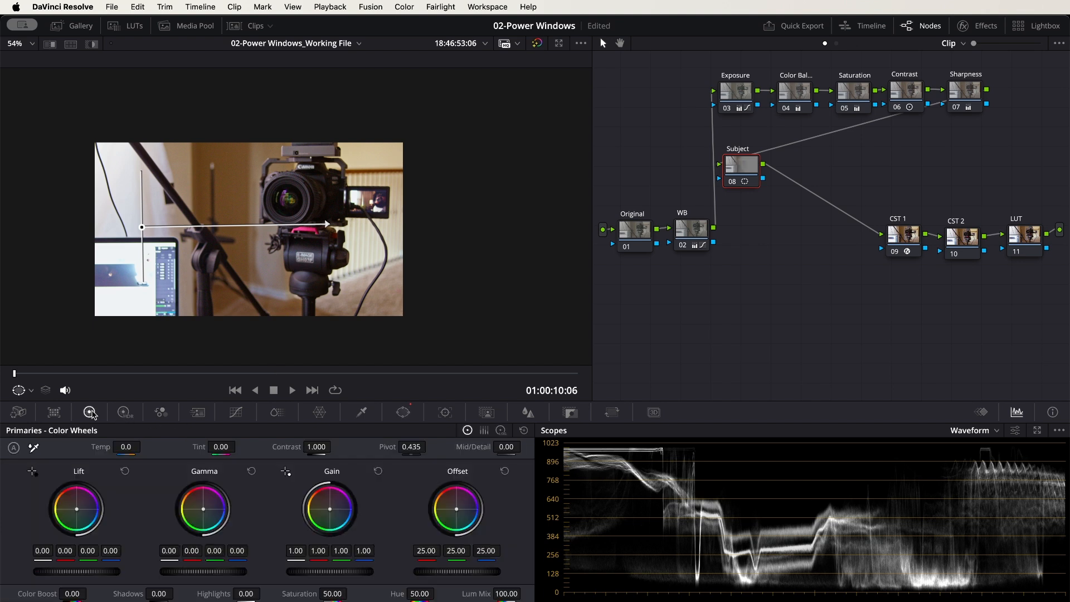
click(236, 412)
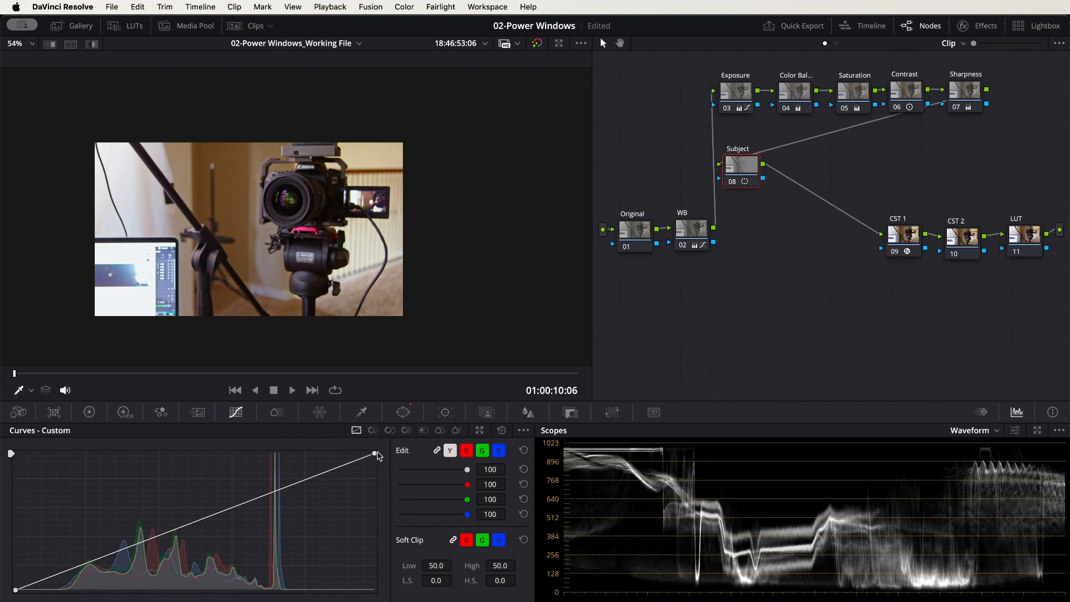
drag(375, 457, 376, 484)
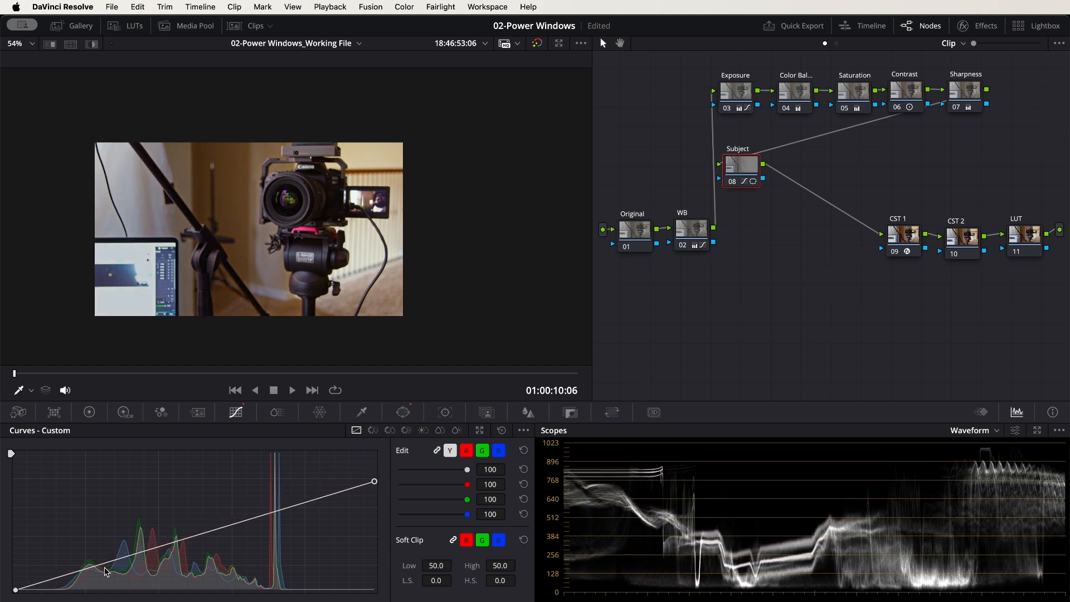
drag(16, 589, 52, 590)
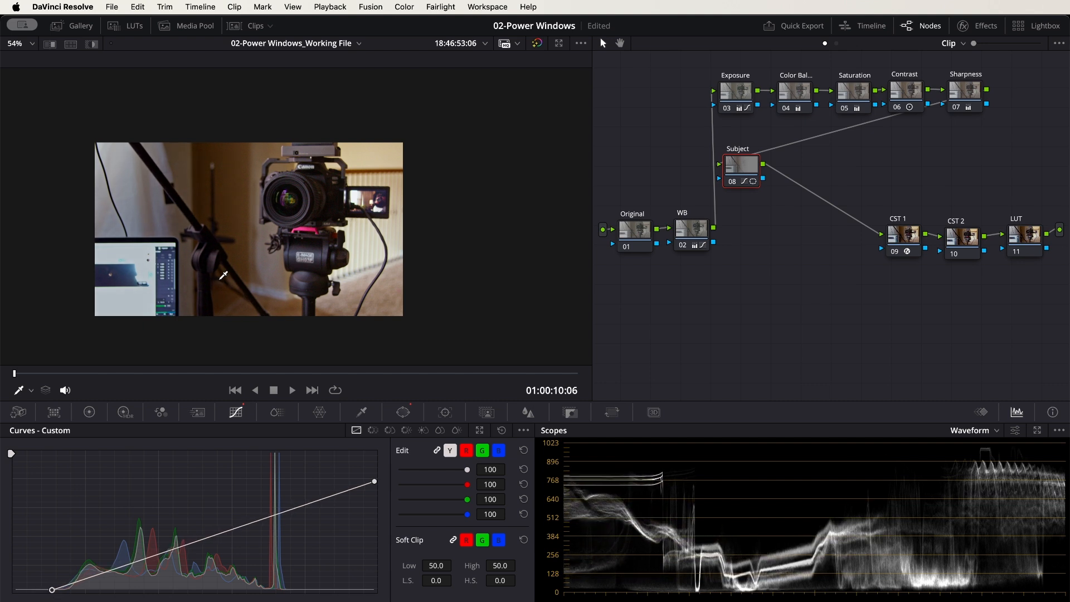
Compare the Subject node's darkening with the gradient window disabled and enabled again
click(406, 413)
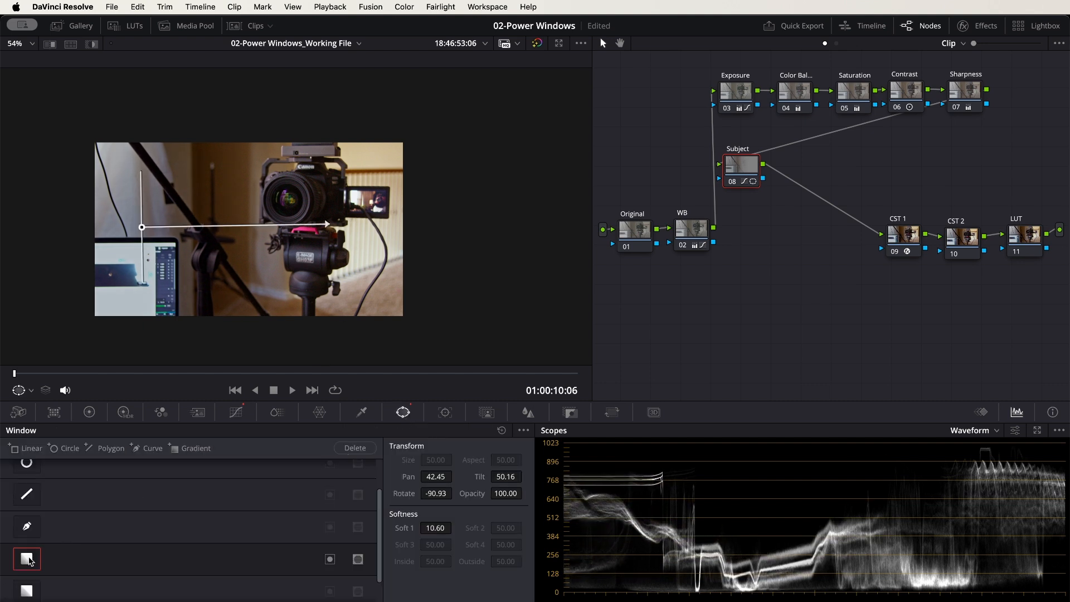
click(27, 559)
scroll(87, 563, down, 1)
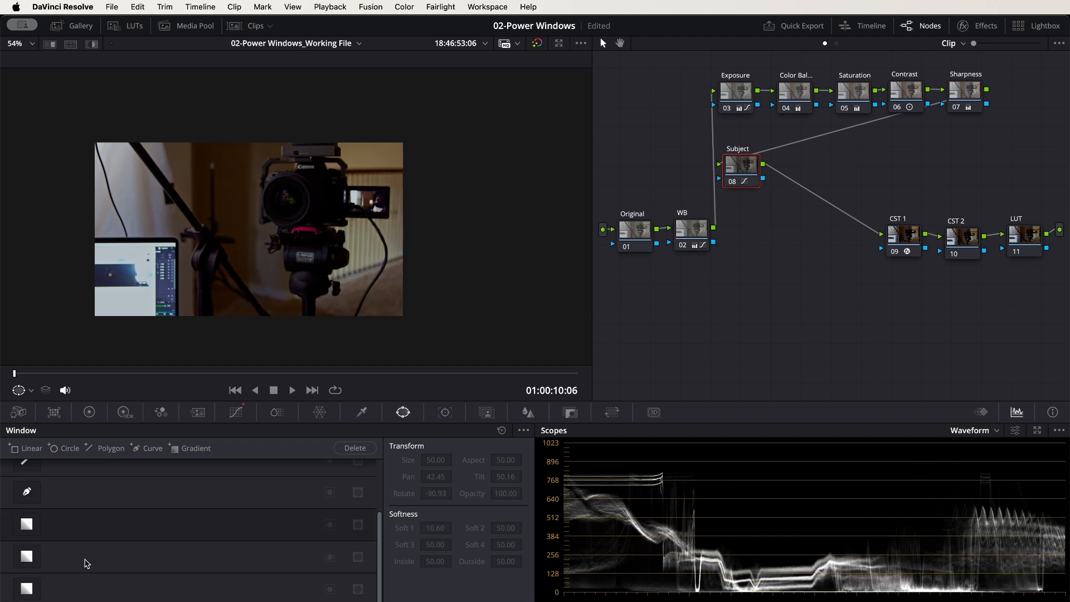
click(28, 525)
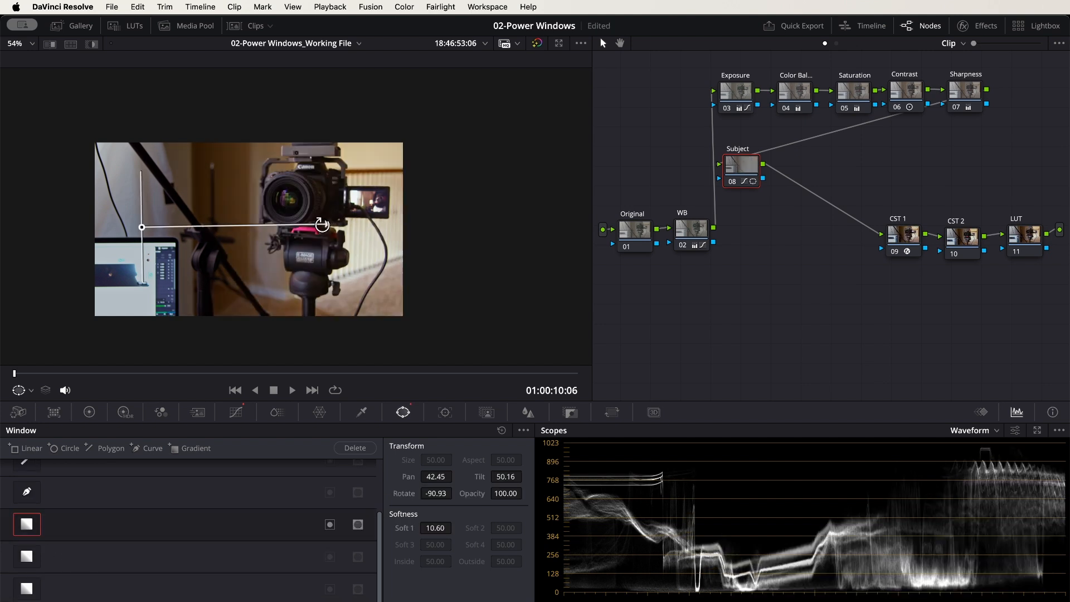
Reposition the gradient window above the camera at Pan 48.75 and Tilt 56.51, angled diagonally with Rotate -37.38 and softness 8.45
mouse_move(328, 226)
mouse_down()
mouse_move(211, 230)
mouse_move(350, 227)
mouse_move(162, 228)
mouse_move(354, 228)
mouse_move(167, 227)
mouse_move(310, 228)
mouse_up()
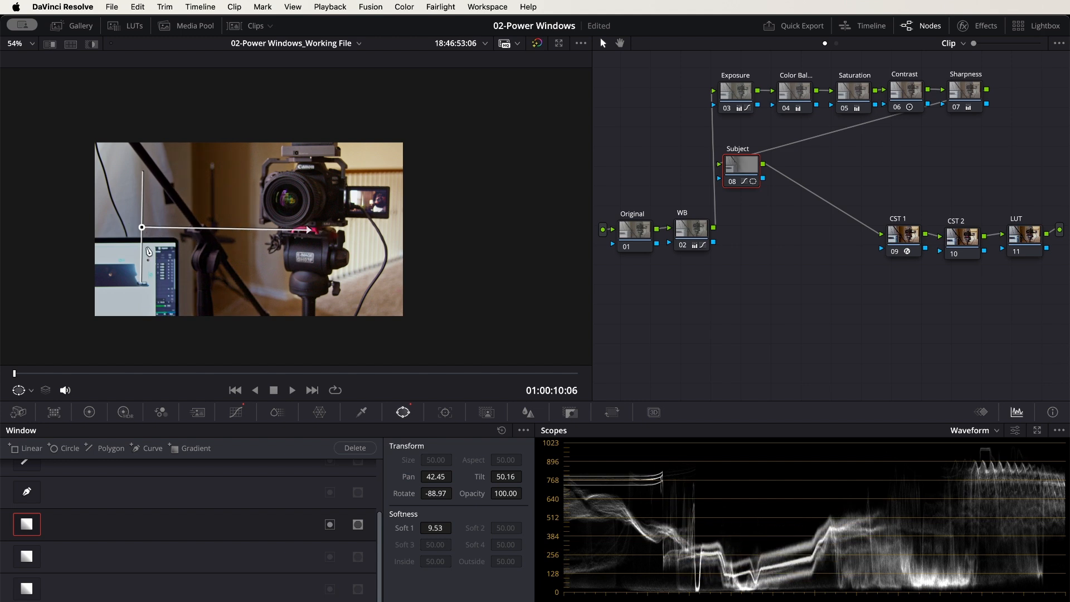
drag(309, 230, 230, 260)
drag(142, 223, 232, 140)
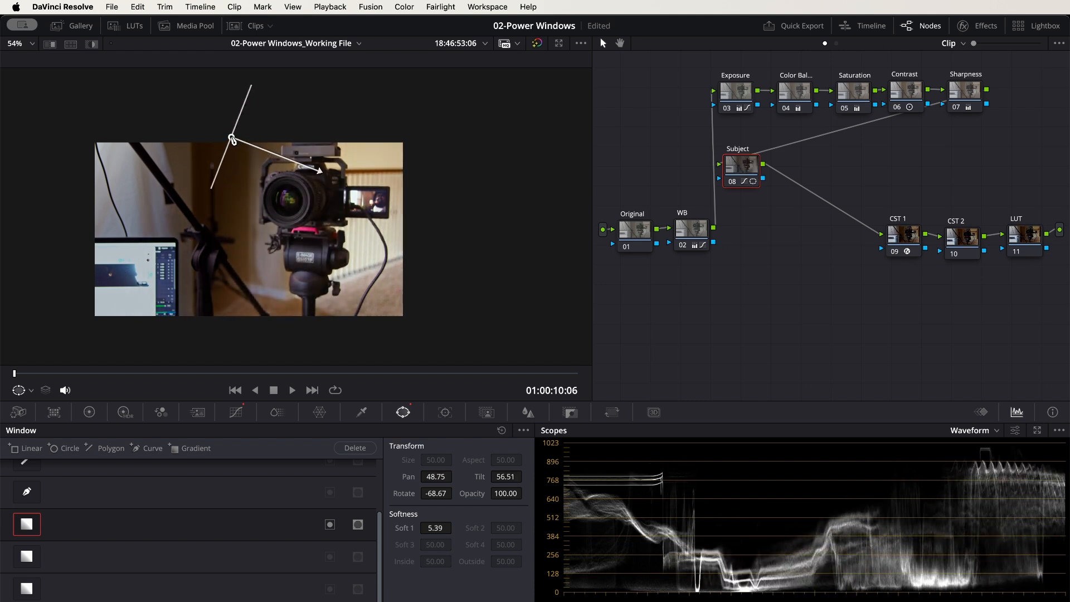
drag(321, 170, 309, 198)
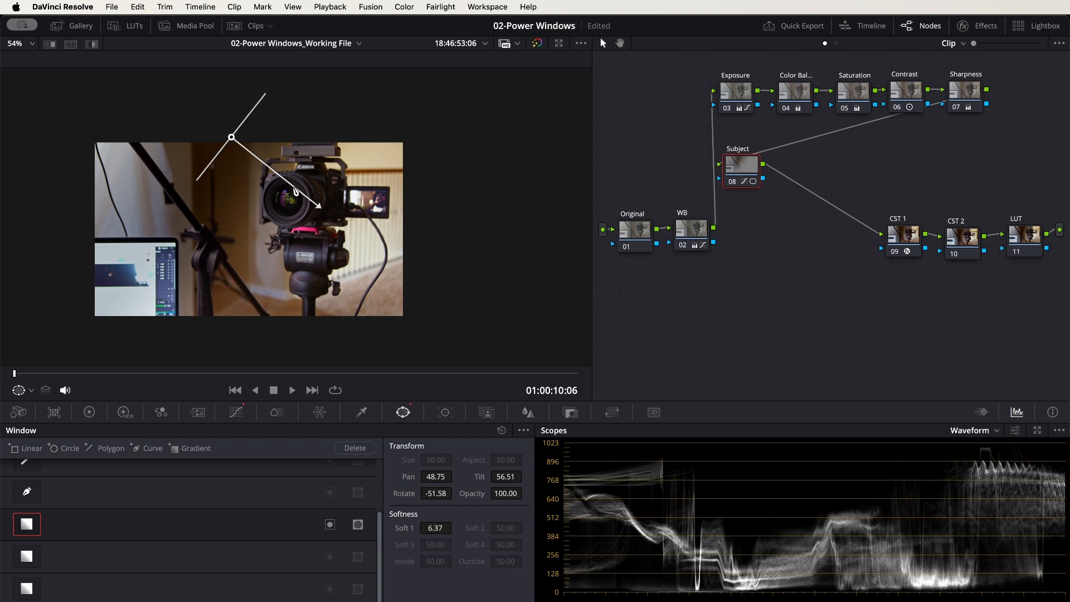
drag(318, 205, 319, 252)
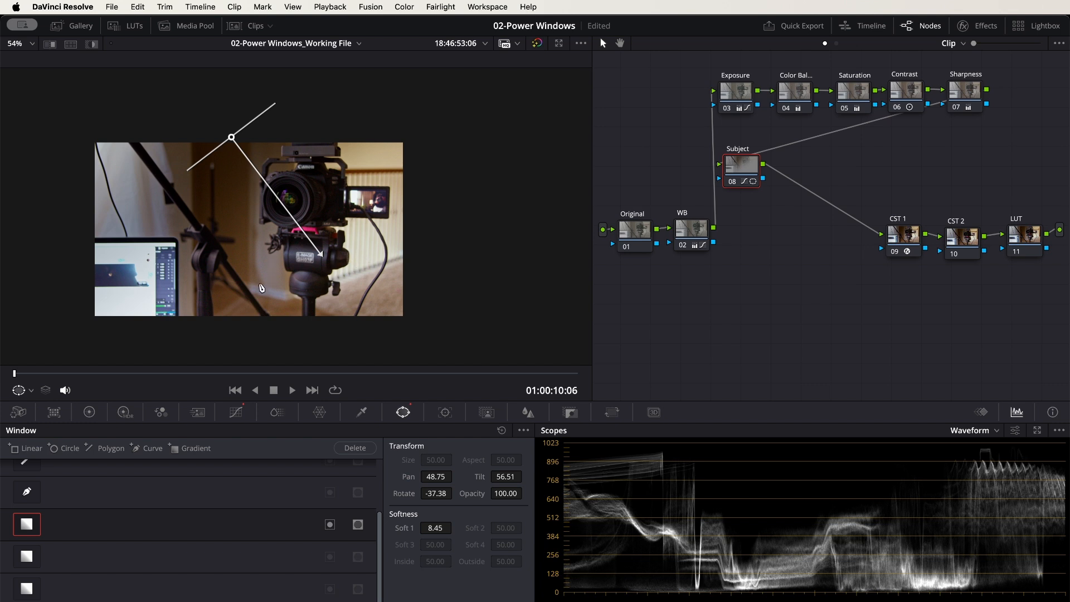
Add a circle window around the camera and tripod at Pan 54.03, Tilt 50.13 and Aspect 29.35, and disable the gradient window
scroll(159, 524, up, 2)
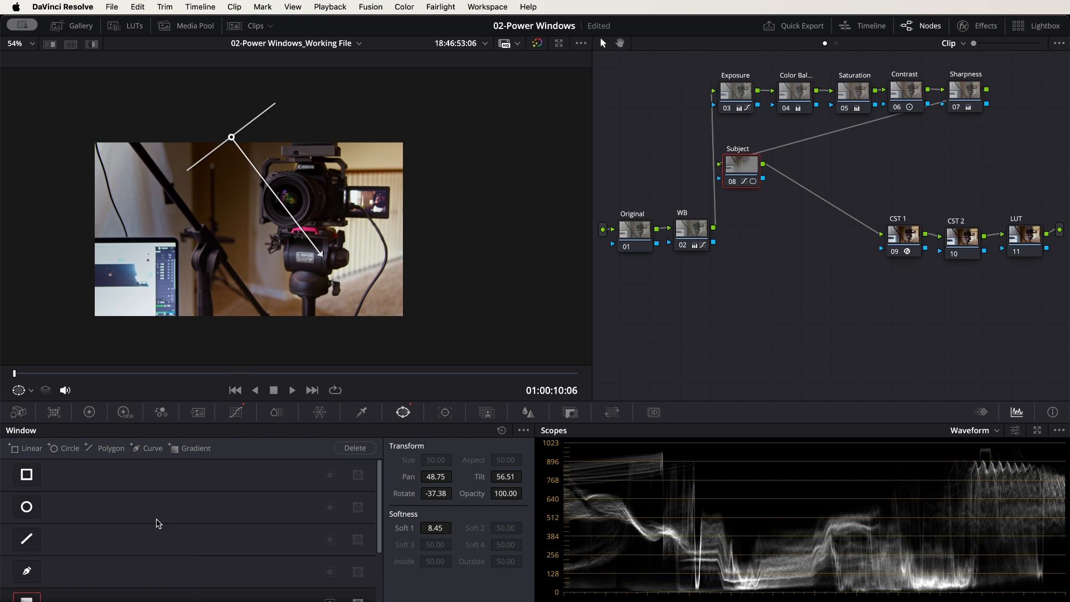
click(27, 507)
drag(266, 234, 307, 297)
drag(320, 172, 322, 187)
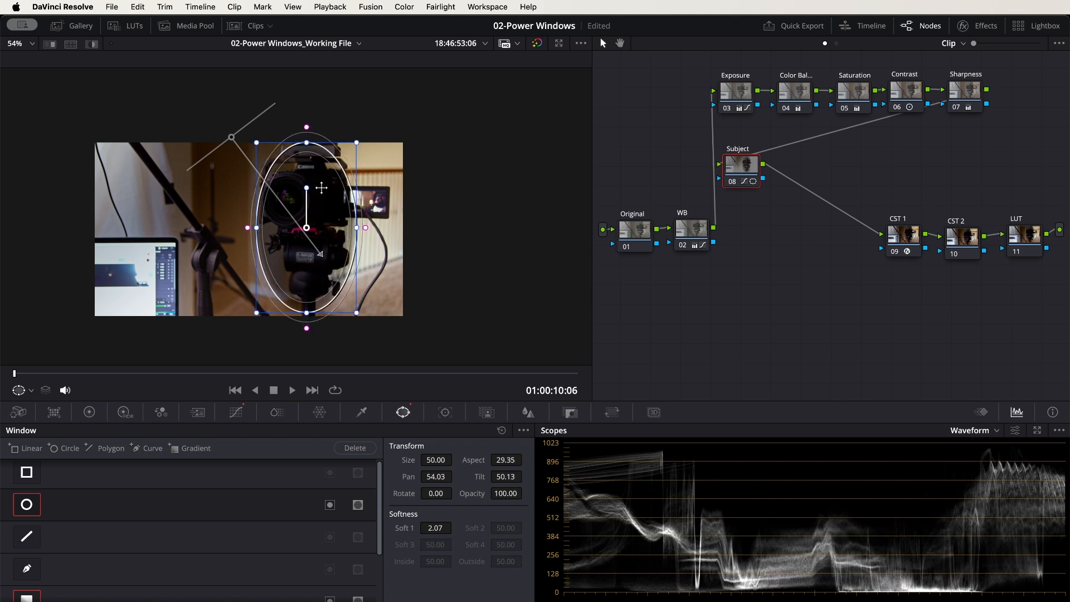
click(28, 595)
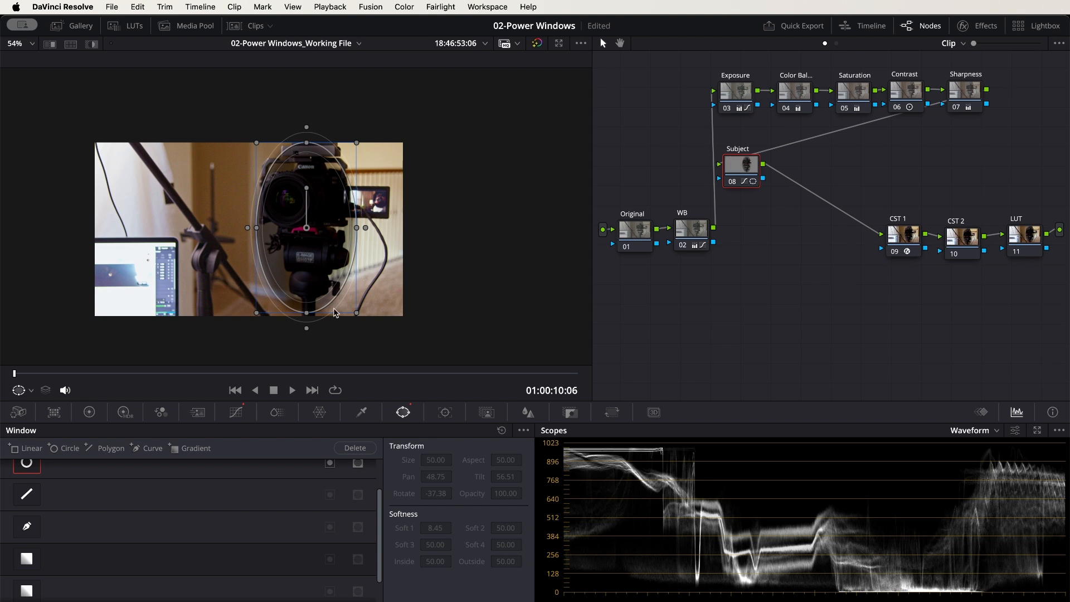
Invert the circle window and enlarge it around the camera to Size 52.10 and Aspect 34.28 with softness 12.32
scroll(301, 481, up, 2)
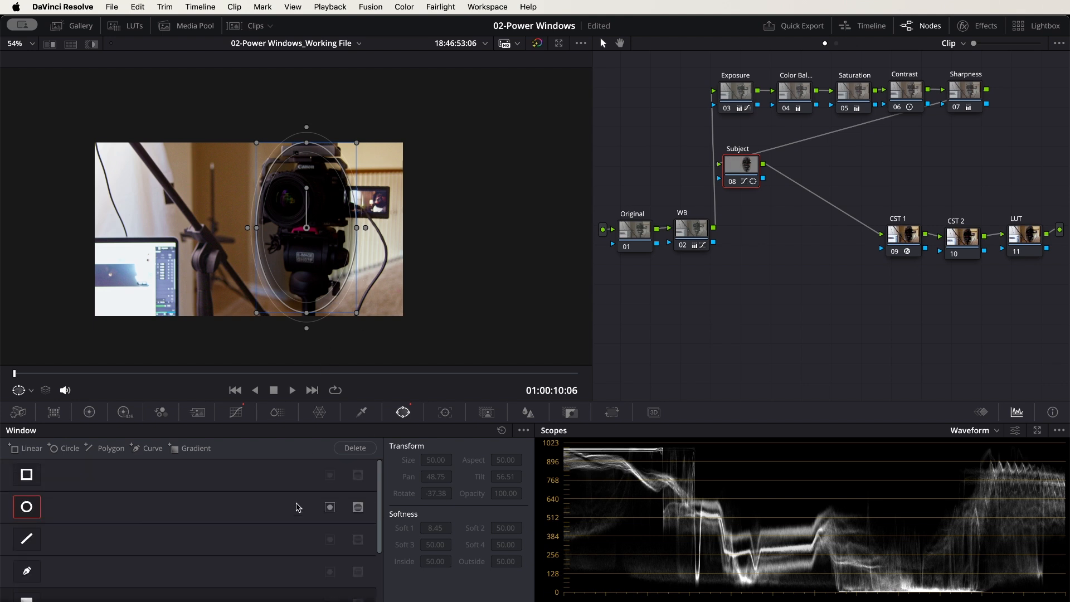
click(330, 508)
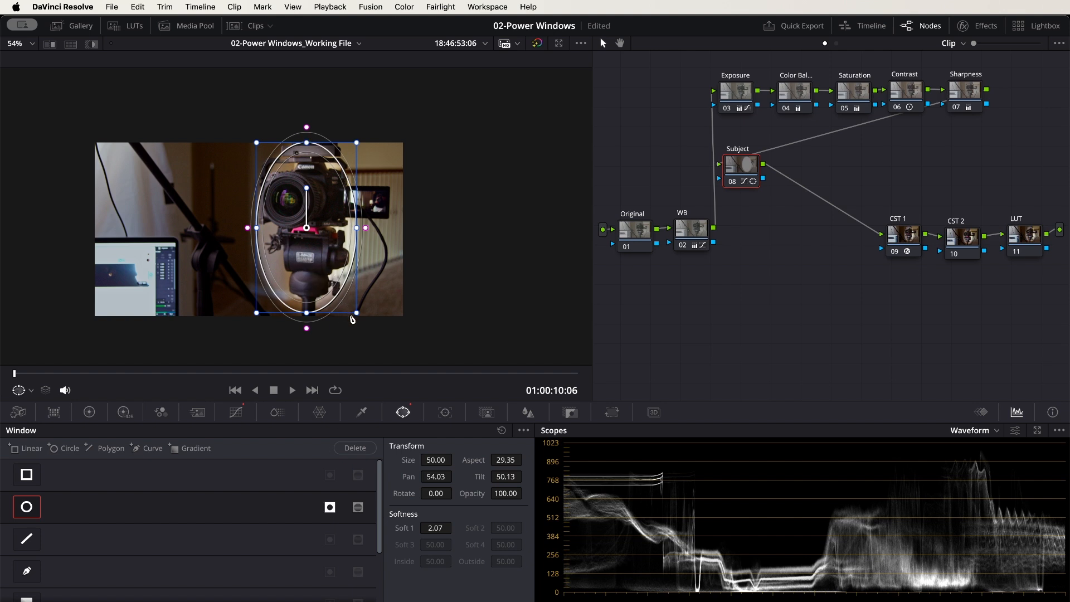
drag(358, 319, 397, 325)
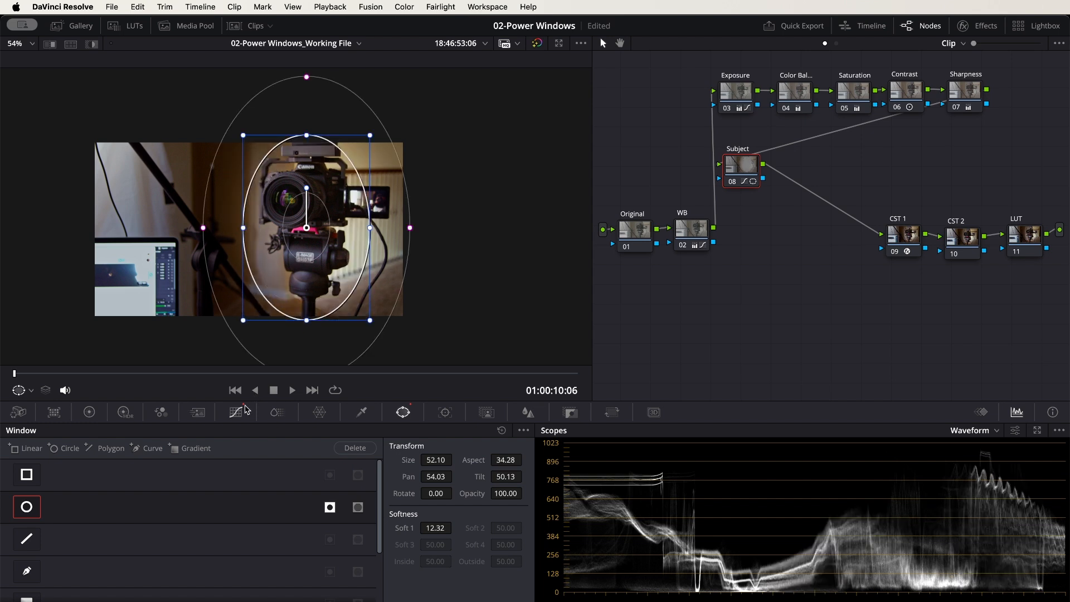
Darken the area outside the circle by adding a midtone point to the custom curve and lowering it slightly
click(235, 412)
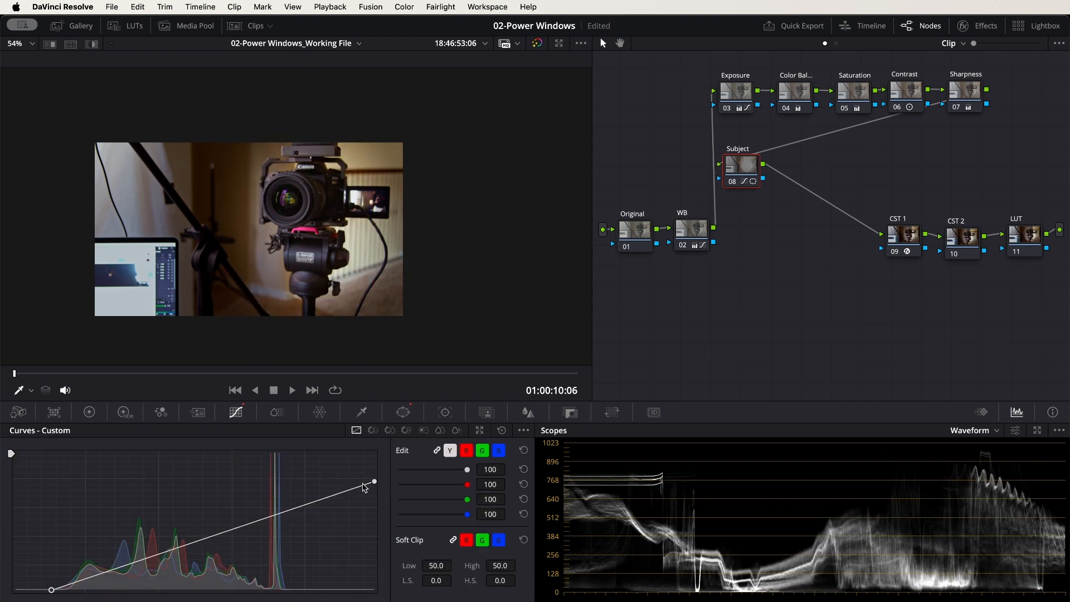
click(229, 534)
drag(228, 534, 230, 540)
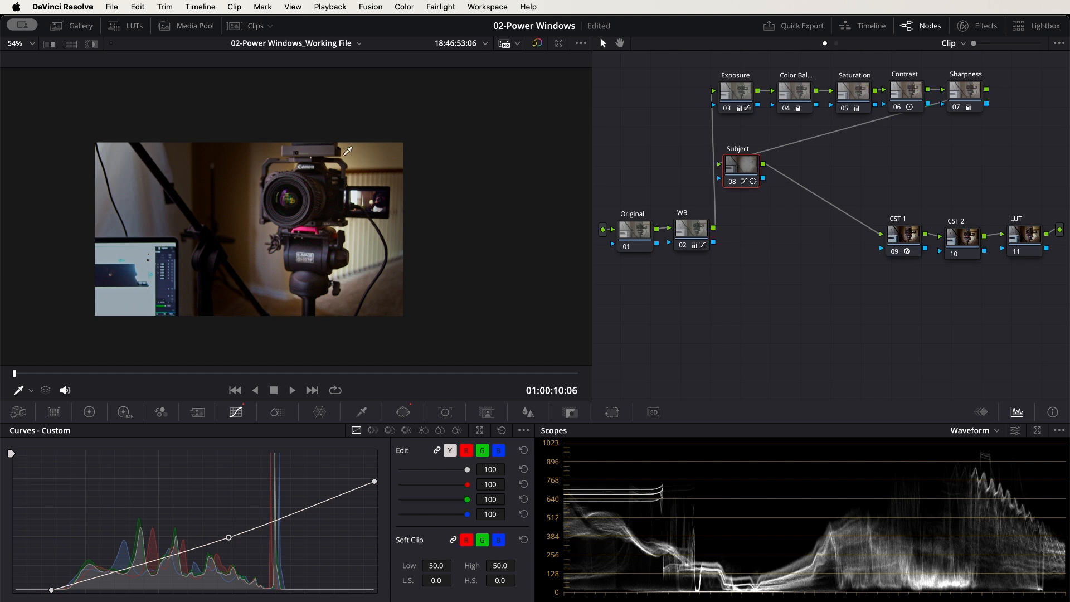
Compare the camera clip with all grades bypassed and enabled again
scroll(310, 207, up, 2)
scroll(323, 162, up, 2)
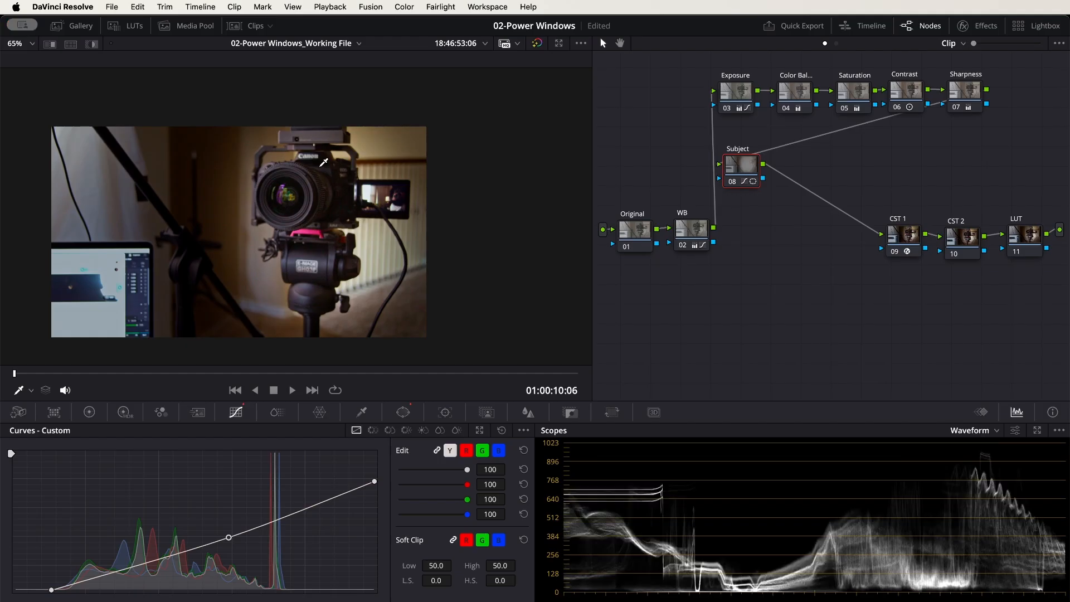
drag(318, 238, 352, 218)
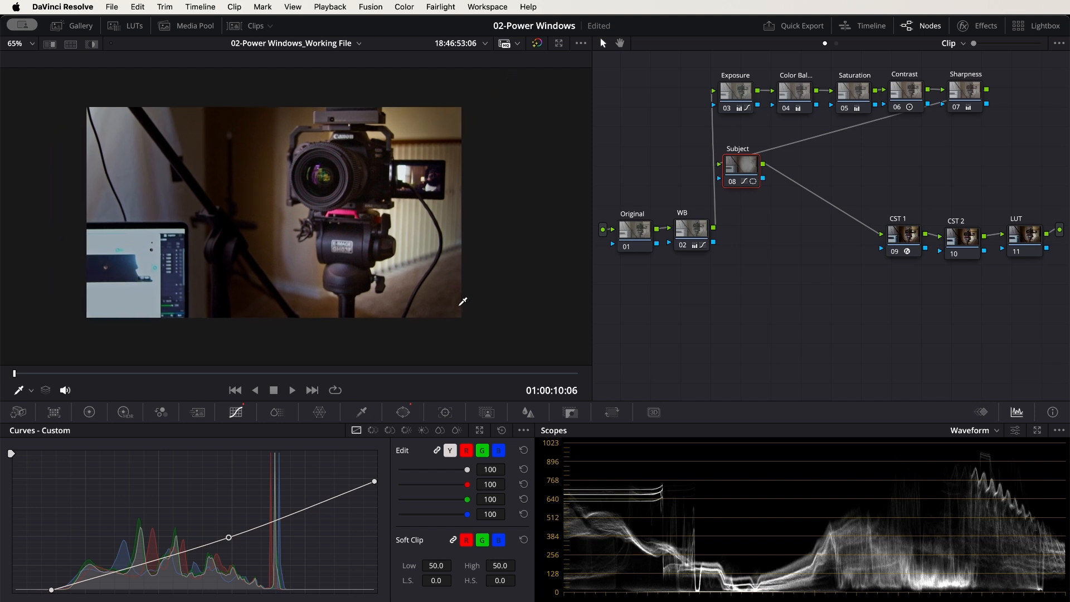
click(404, 415)
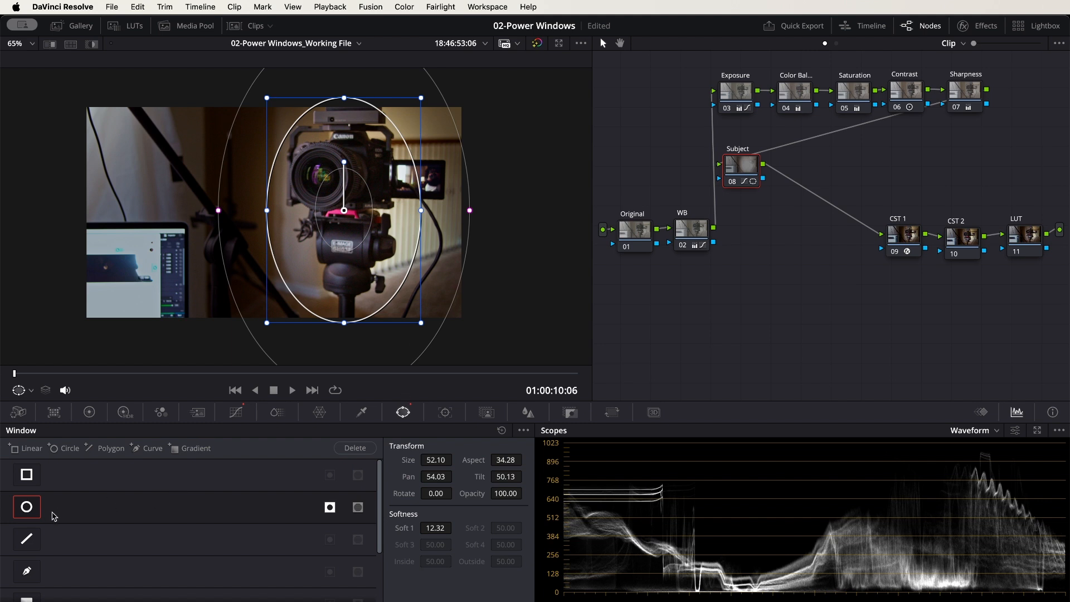
click(538, 46)
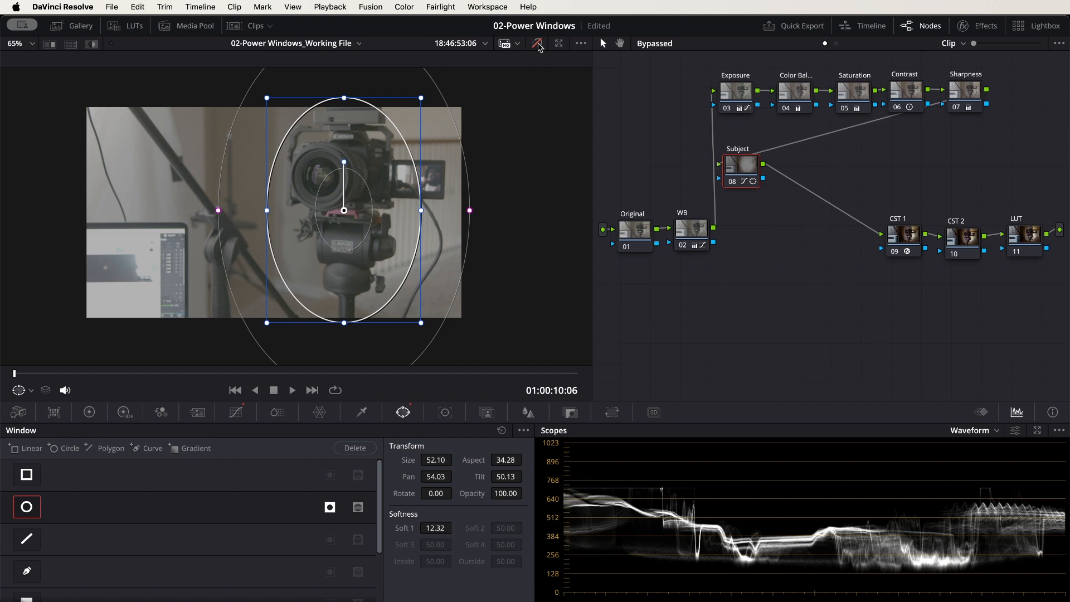
click(539, 46)
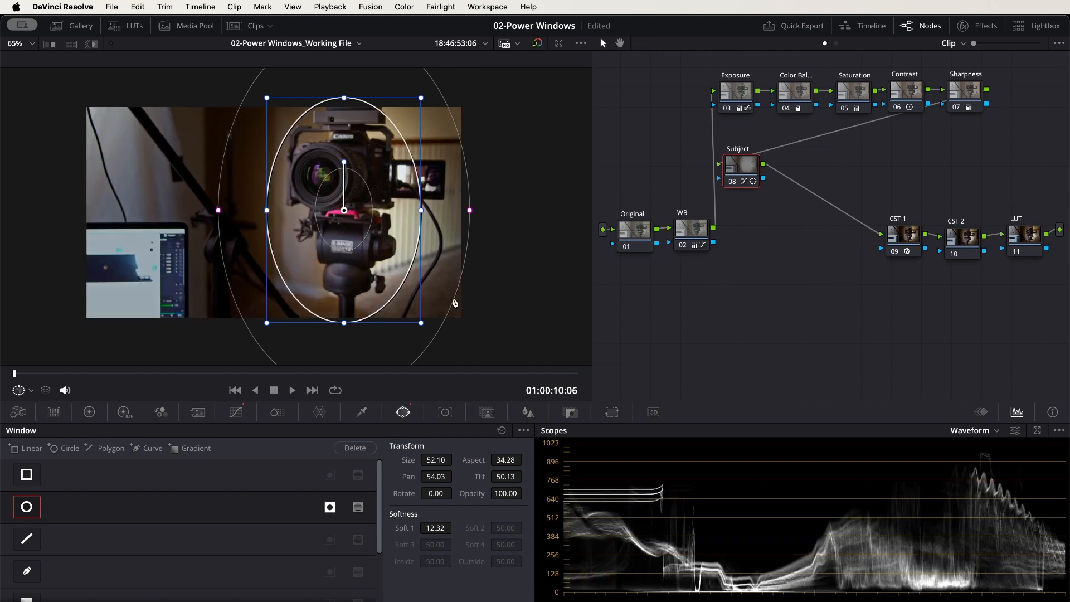
Tighten the circle window around the camera body at Pan 53.51, Tilt 52.65 and Rotate 17.84, and save the project
mouse_move(386, 174)
mouse_down()
mouse_move(341, 136)
mouse_move(349, 167)
mouse_move(384, 177)
mouse_up()
drag(424, 104, 384, 140)
drag(367, 194, 325, 154)
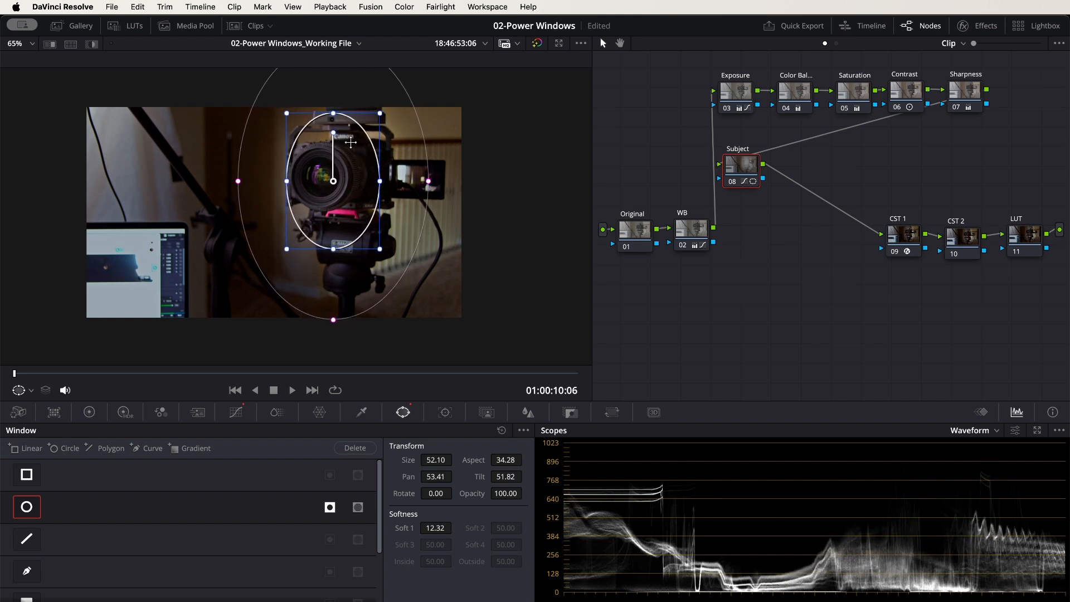
drag(333, 134, 342, 134)
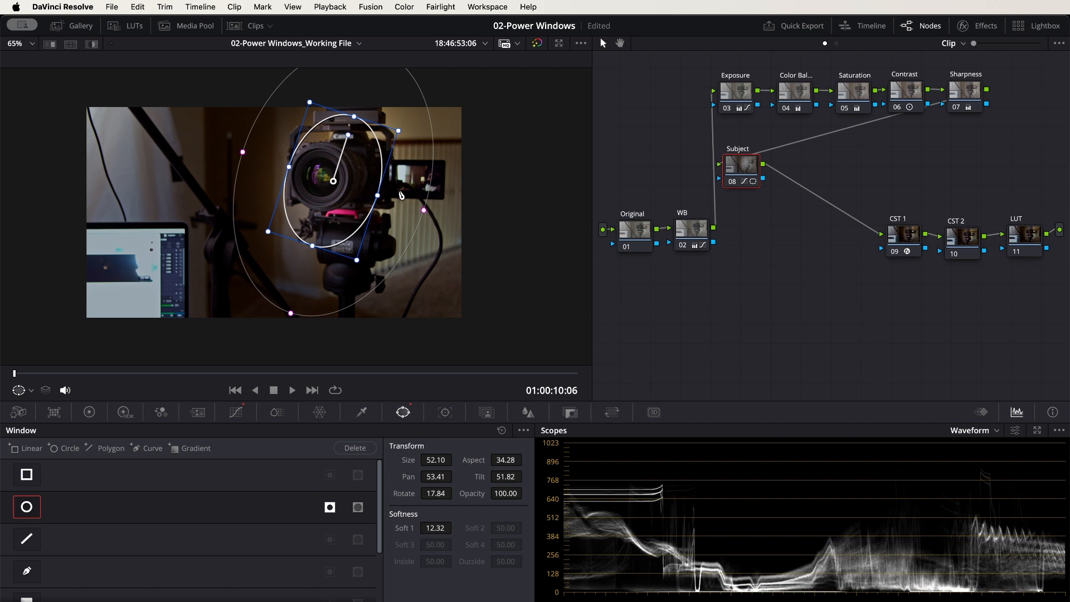
drag(354, 176, 356, 144)
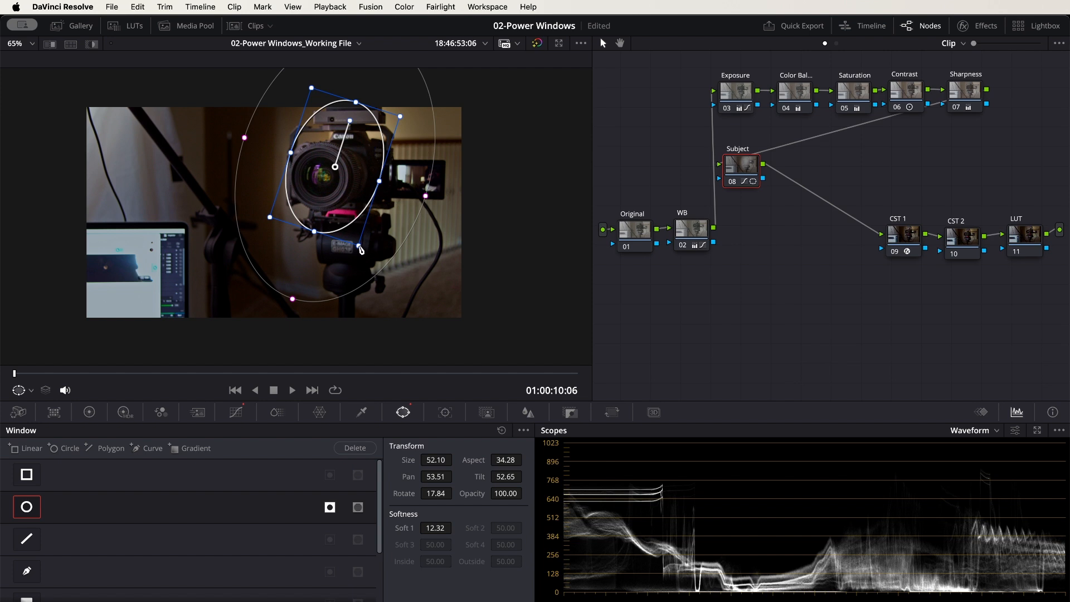
drag(359, 249, 360, 251)
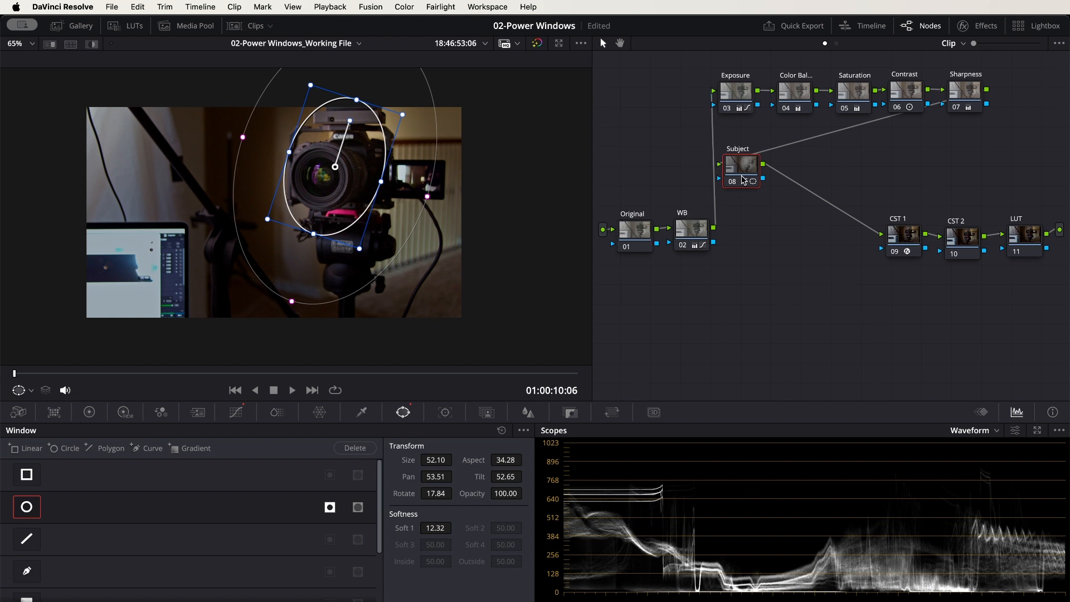
click(691, 232)
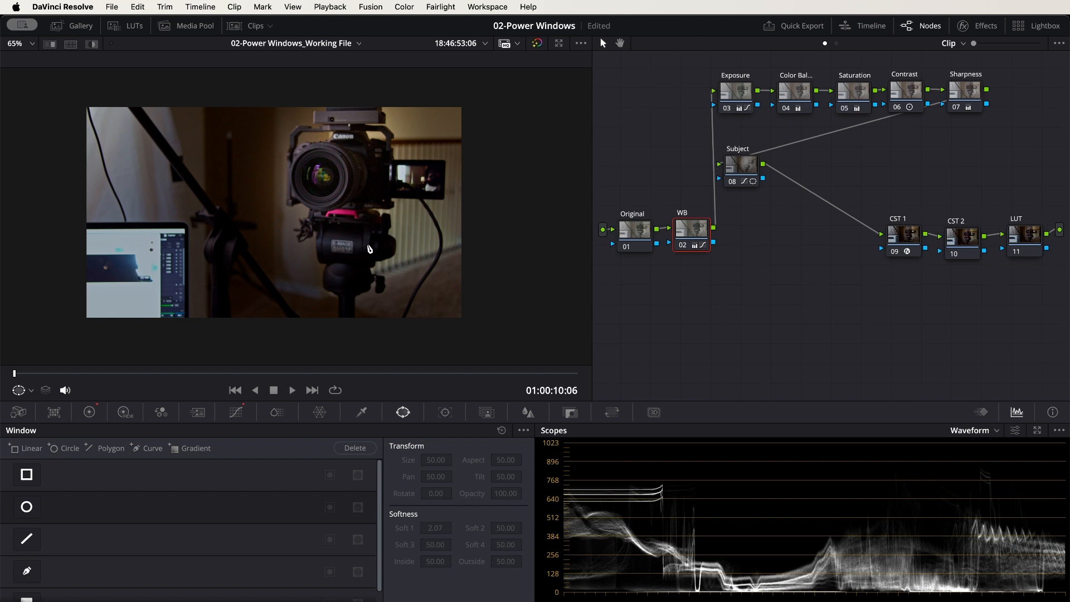
key(super+s)
Add a parallel node below the Subject node and label it laptop
click(739, 169)
drag(739, 171, 739, 174)
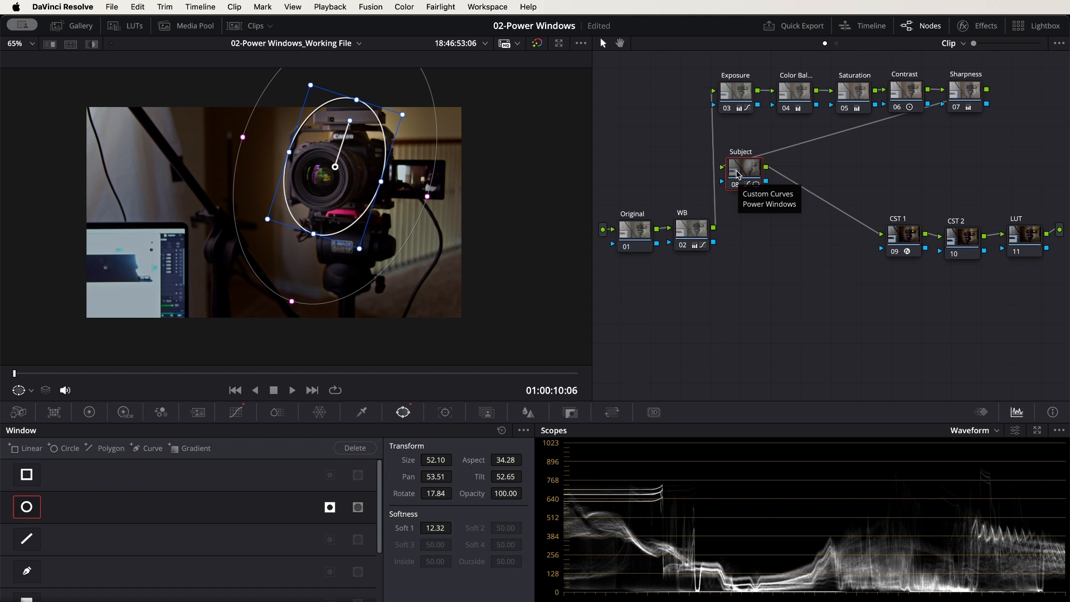
key(alt+l)
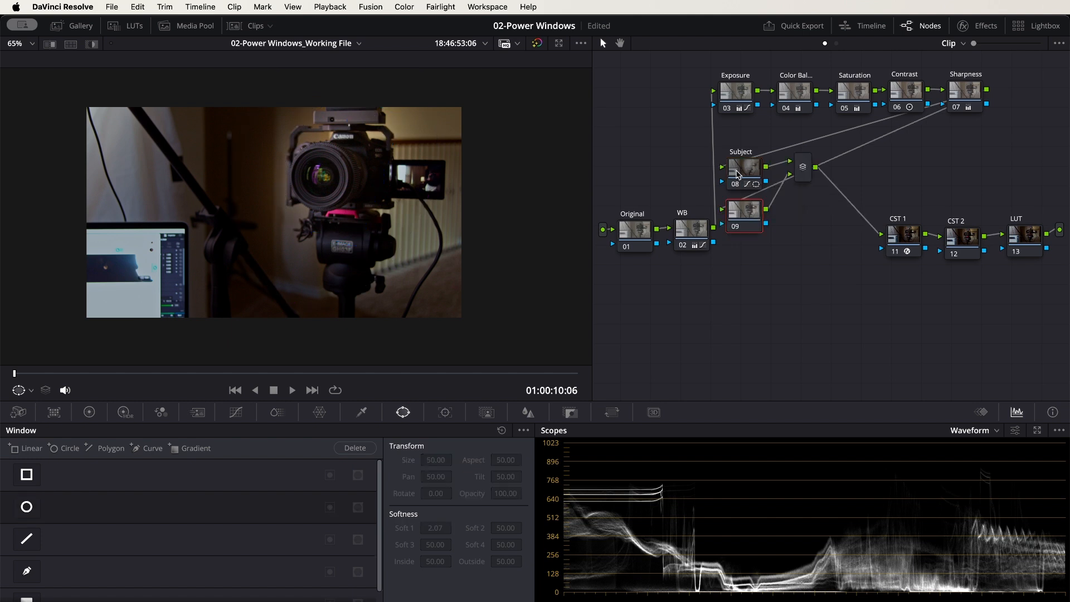
drag(748, 218, 750, 231)
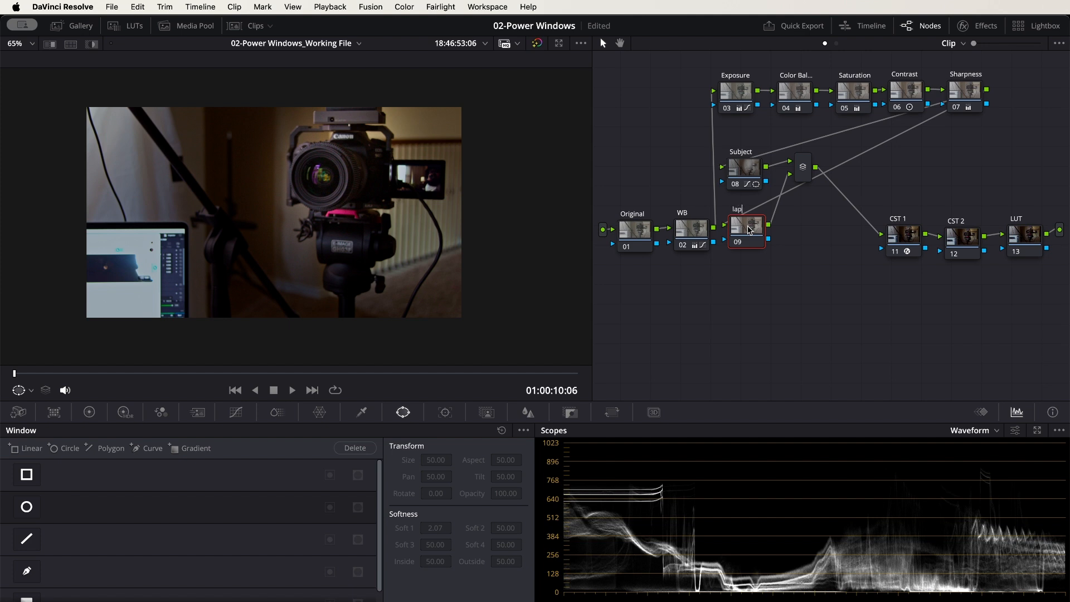
key(Return)
Add a serial node after the parallel mixer and label it Resultant
click(806, 180)
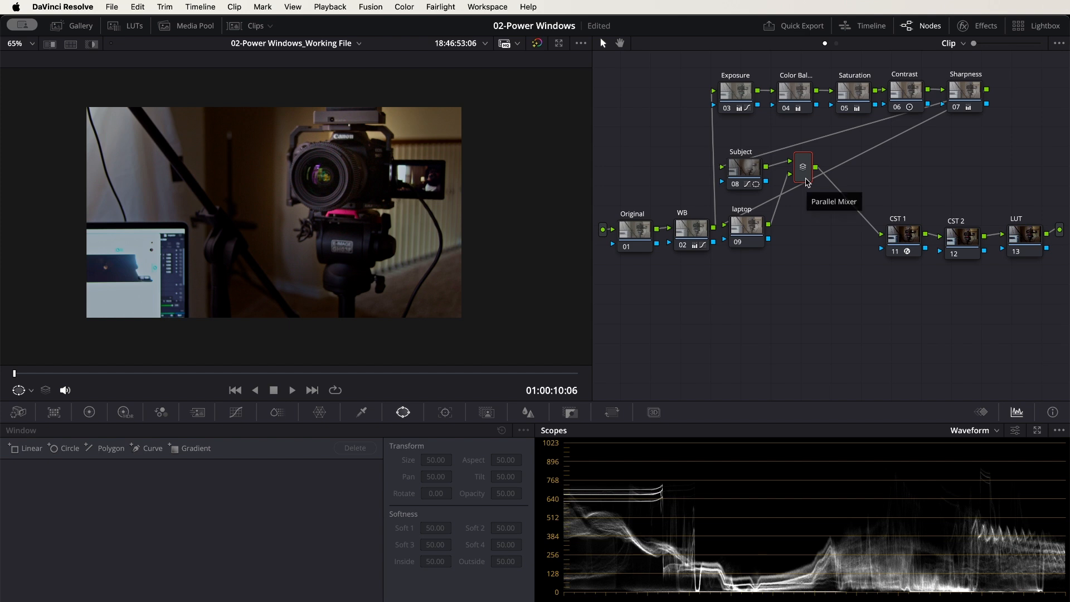
key(alt+s)
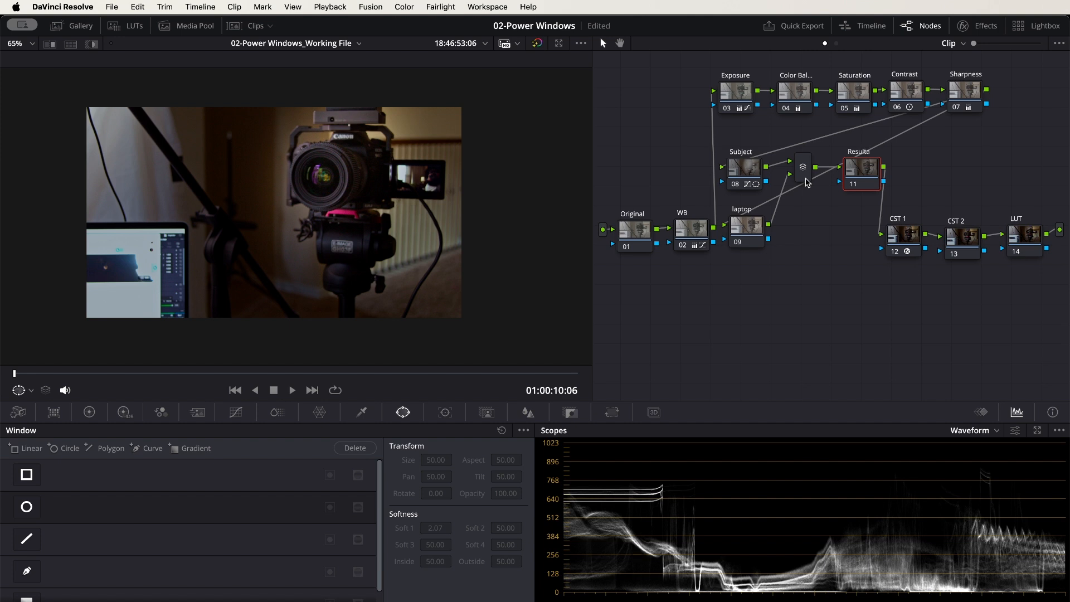
key(Return)
Add a rectangular window to the laptop node at Pan 43.47 and Tilt 46.47, with its corners fitted to the laptop screen
click(747, 236)
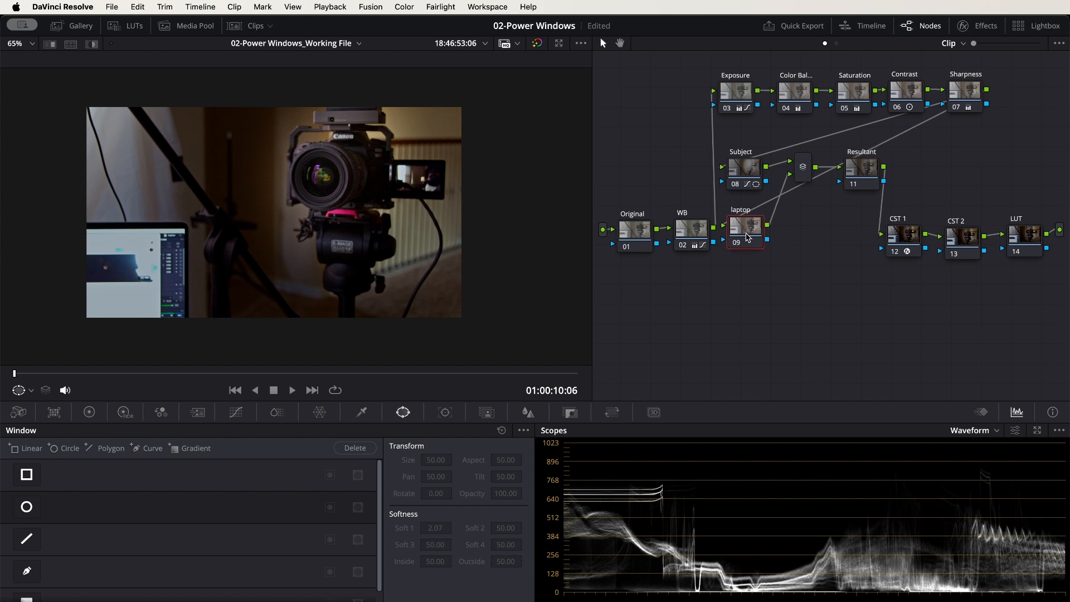
drag(747, 237, 749, 240)
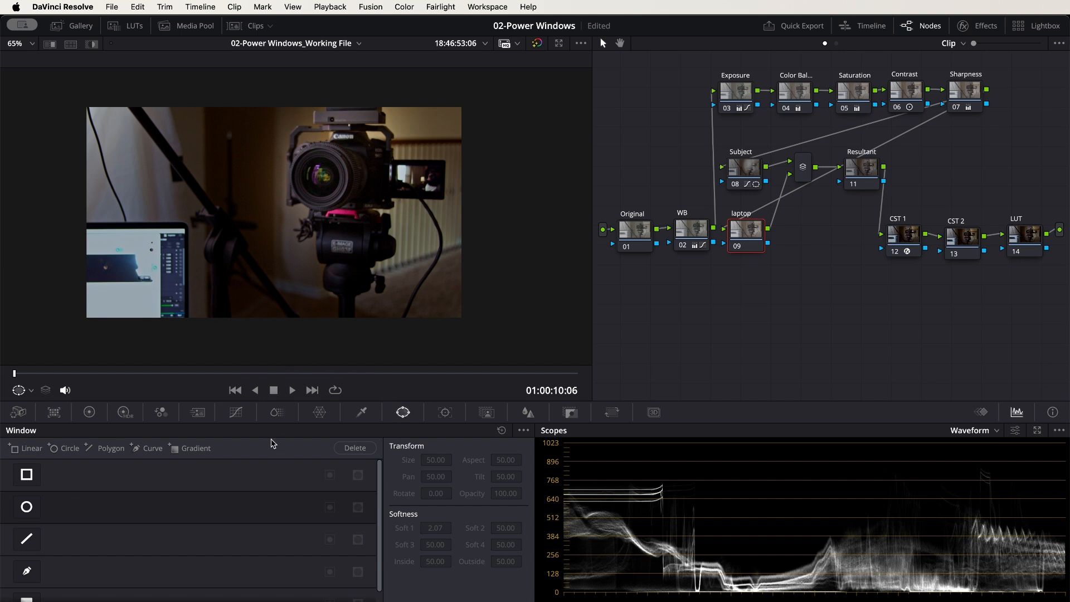
scroll(68, 520, down, 1)
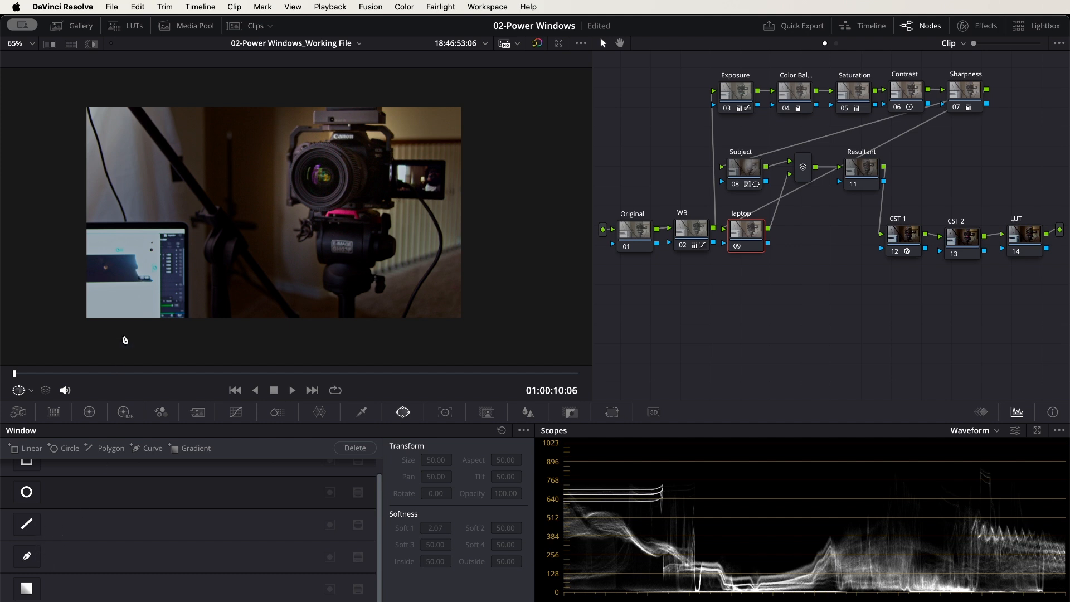
scroll(31, 527, up, 1)
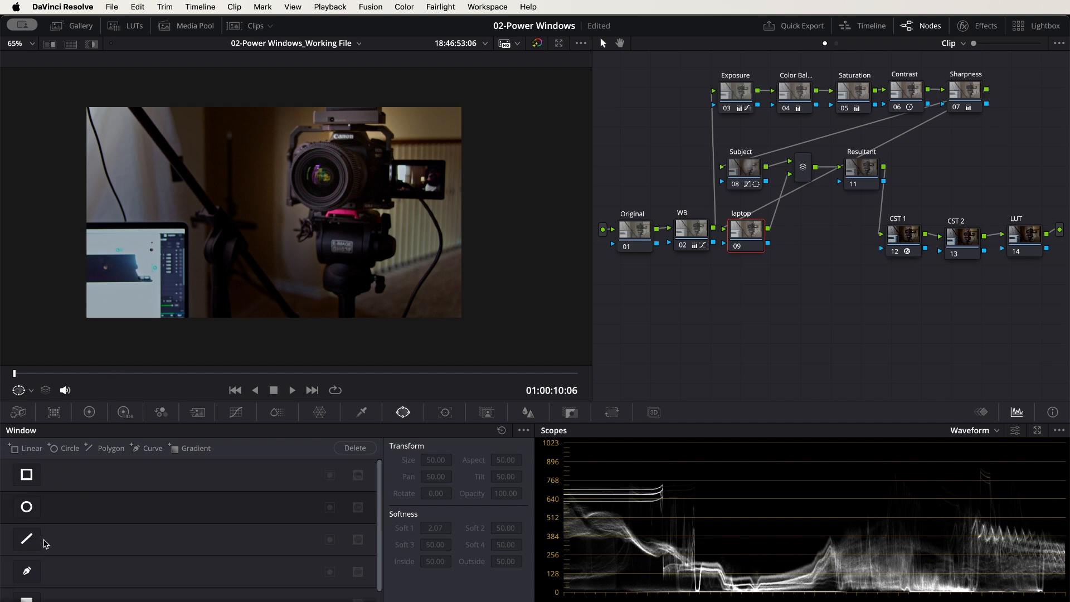
click(26, 475)
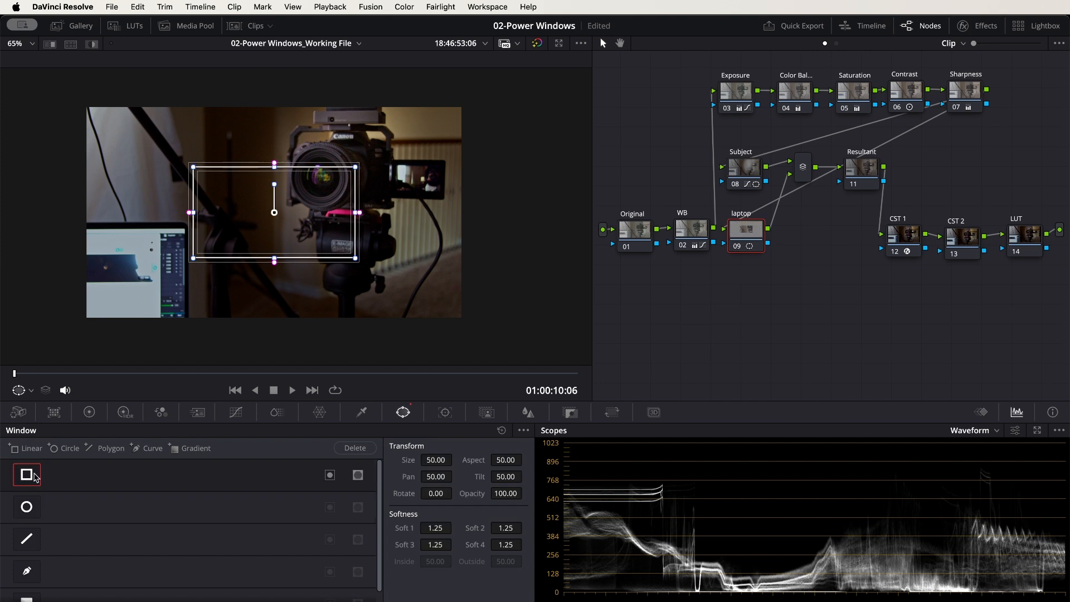
drag(275, 217, 168, 282)
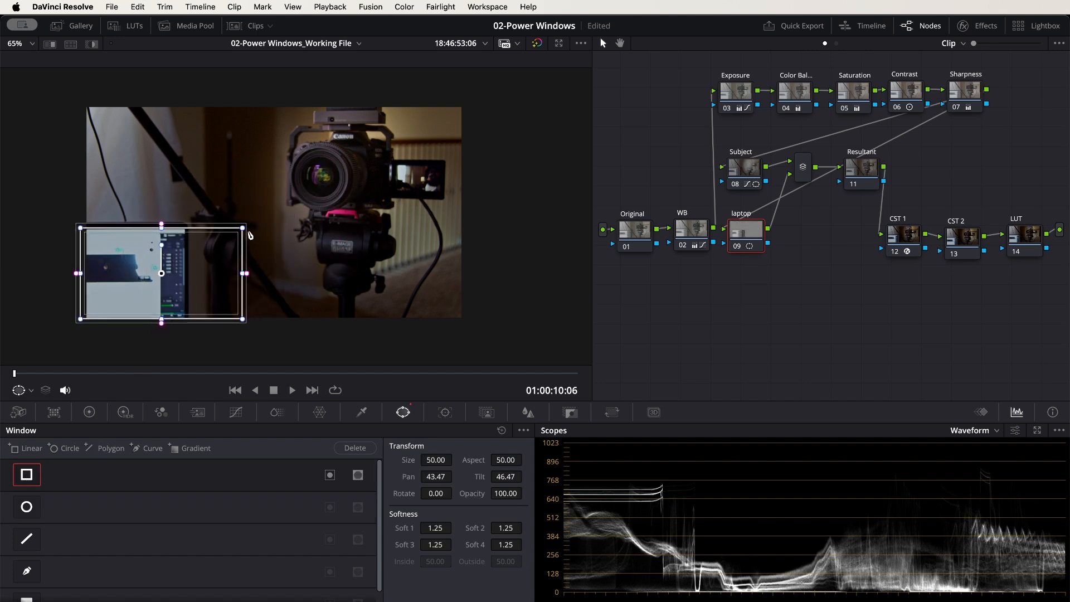
drag(242, 227, 185, 227)
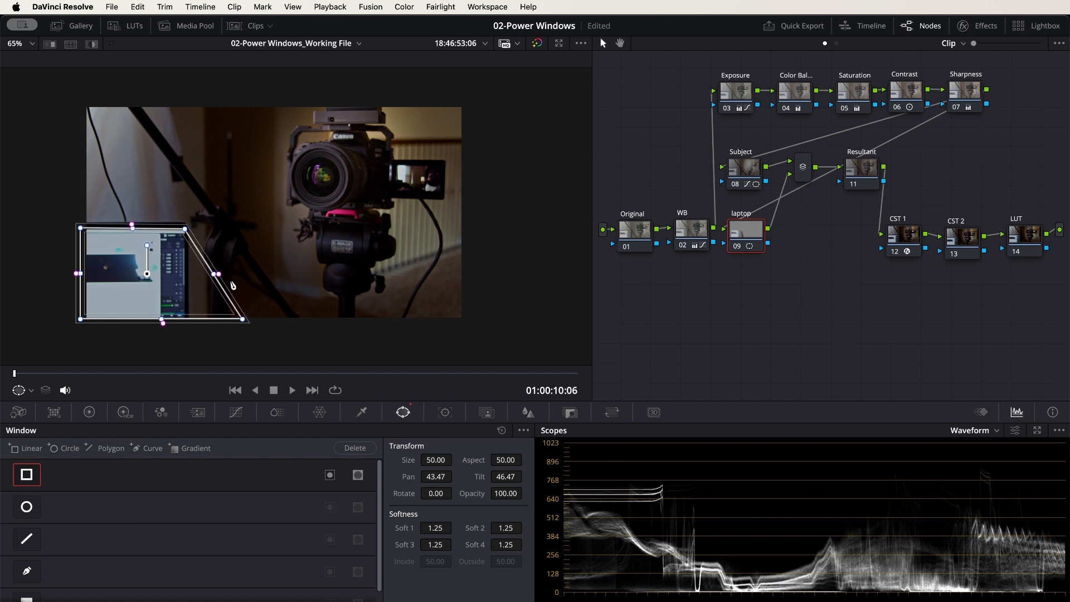
drag(242, 321, 185, 320)
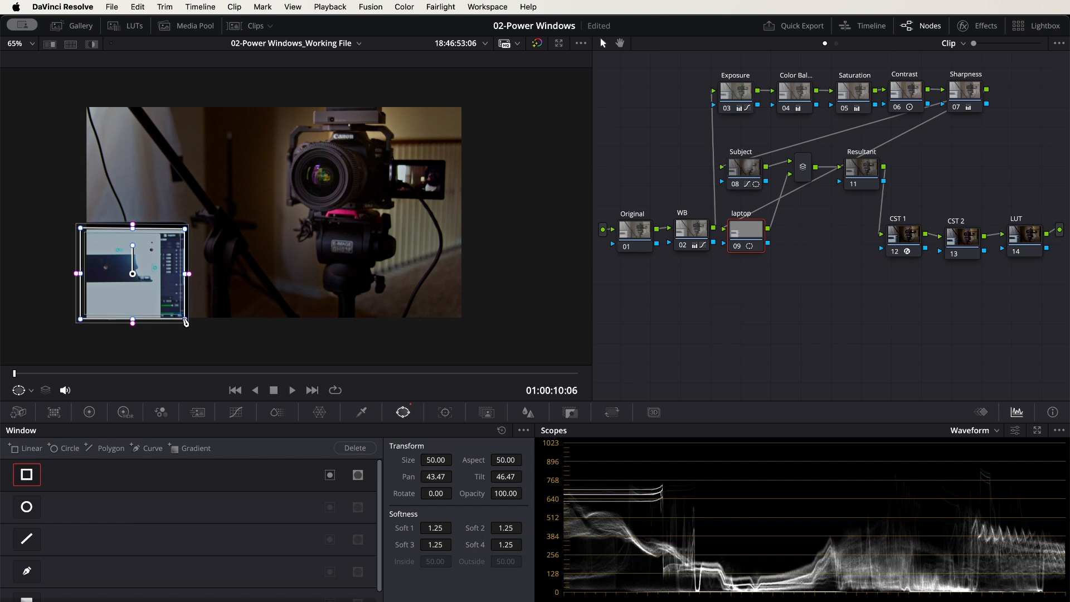
Darken the laptop screen slightly with Gain 0.99, Gamma -0.01 and Lift -0.02 on the laptop node
click(235, 417)
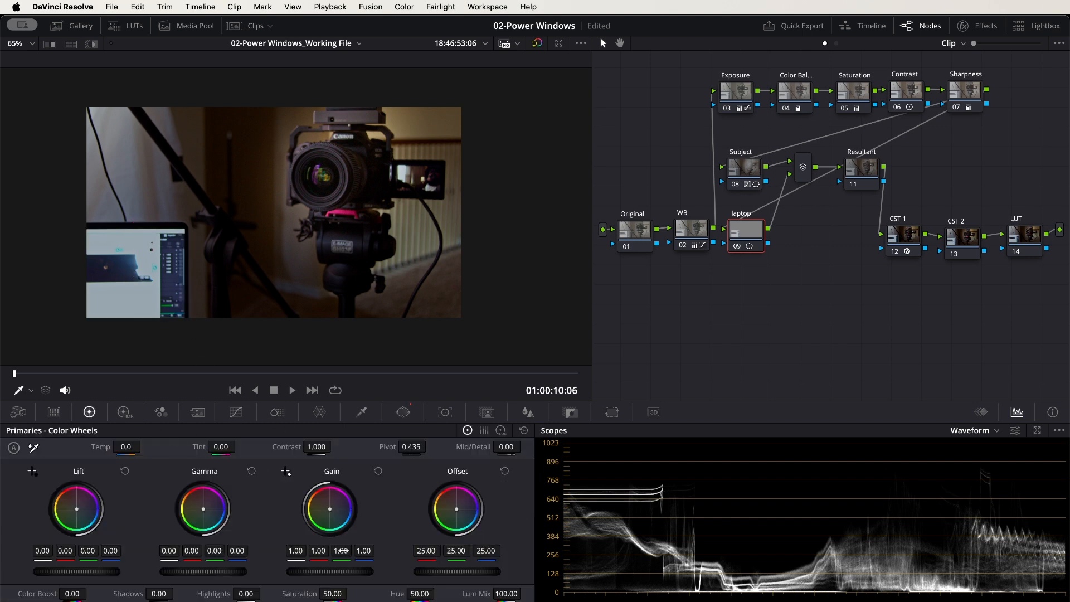
drag(329, 571, 317, 571)
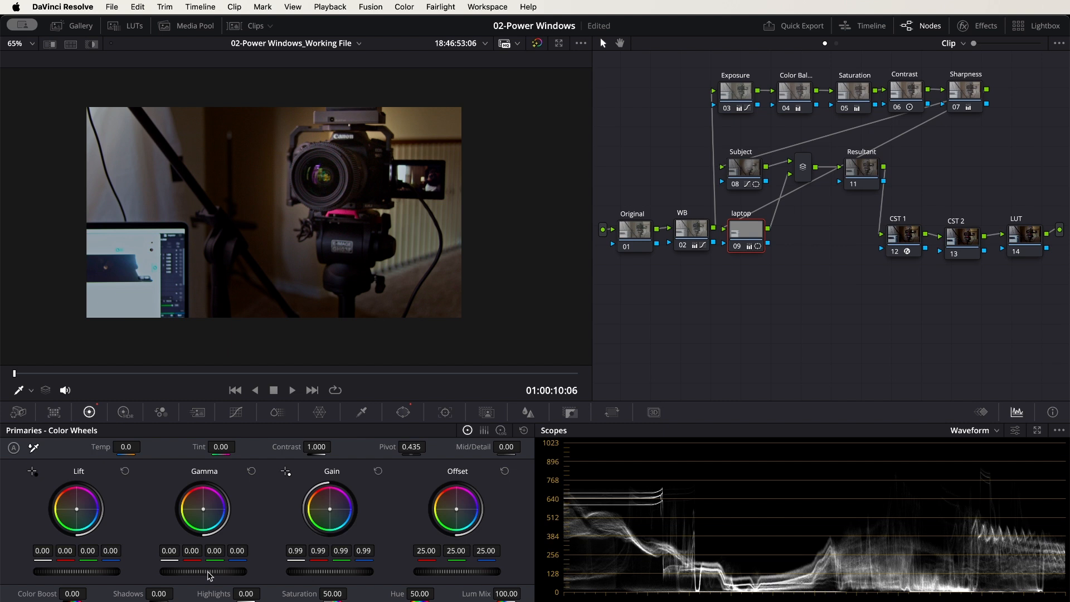
drag(203, 571, 195, 571)
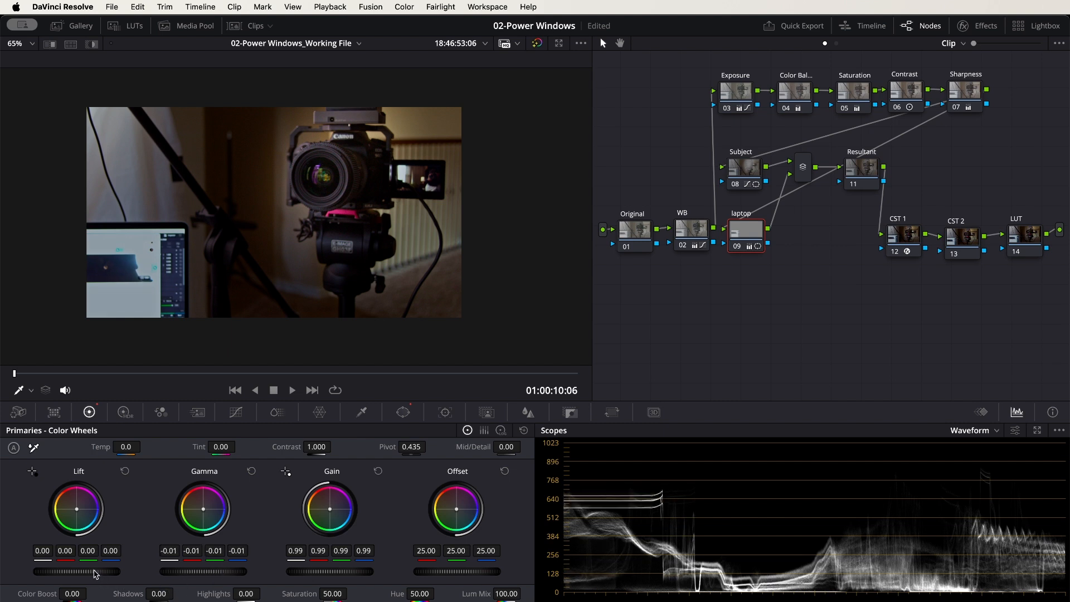
drag(78, 572, 67, 571)
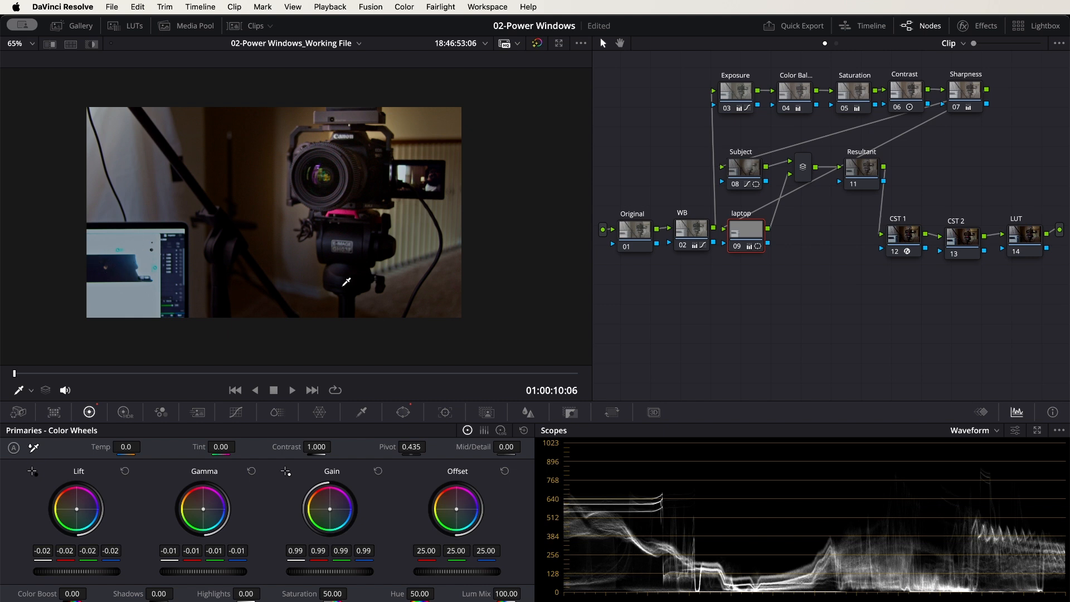
Compare the image with and without the grade, and set the laptop node's Temp to 120
click(538, 44)
click(537, 44)
drag(126, 447, 144, 446)
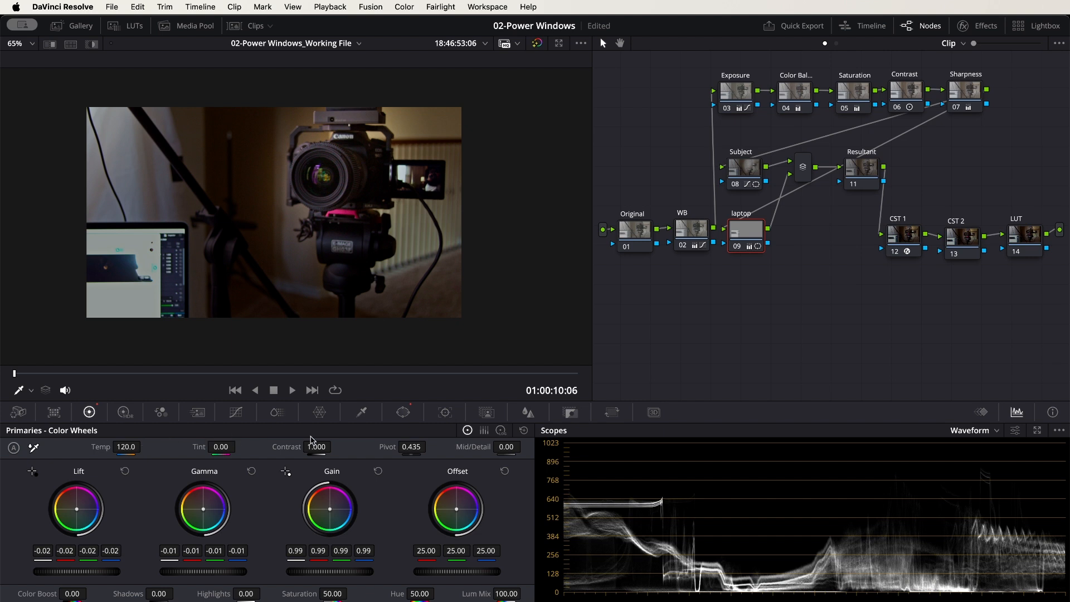
Track the laptop node's rectangular window, and the Subject node's circle window, forward and in reverse through the clip
click(403, 412)
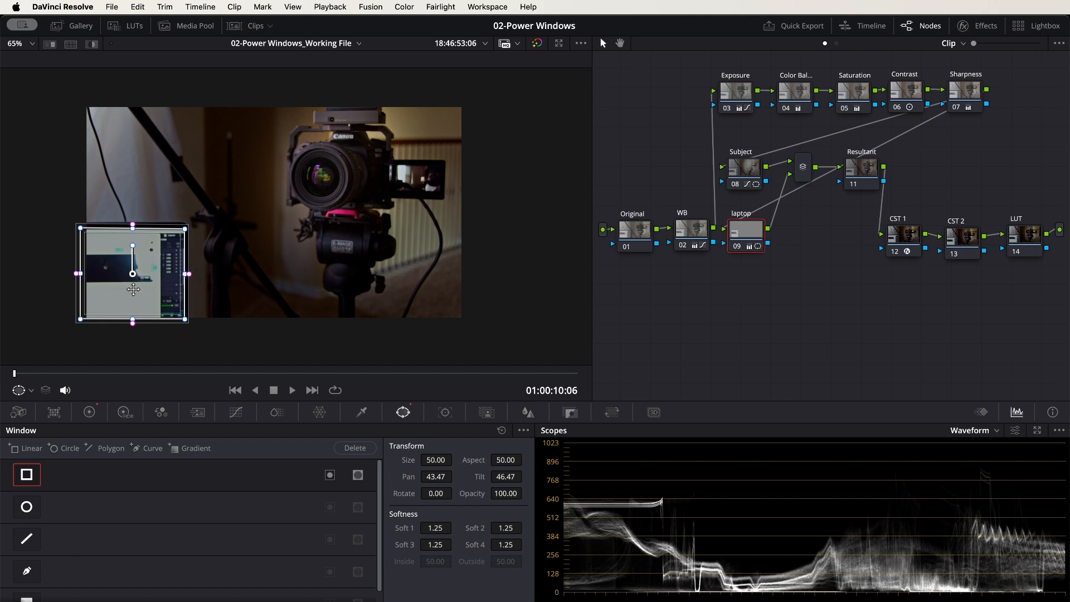
click(445, 412)
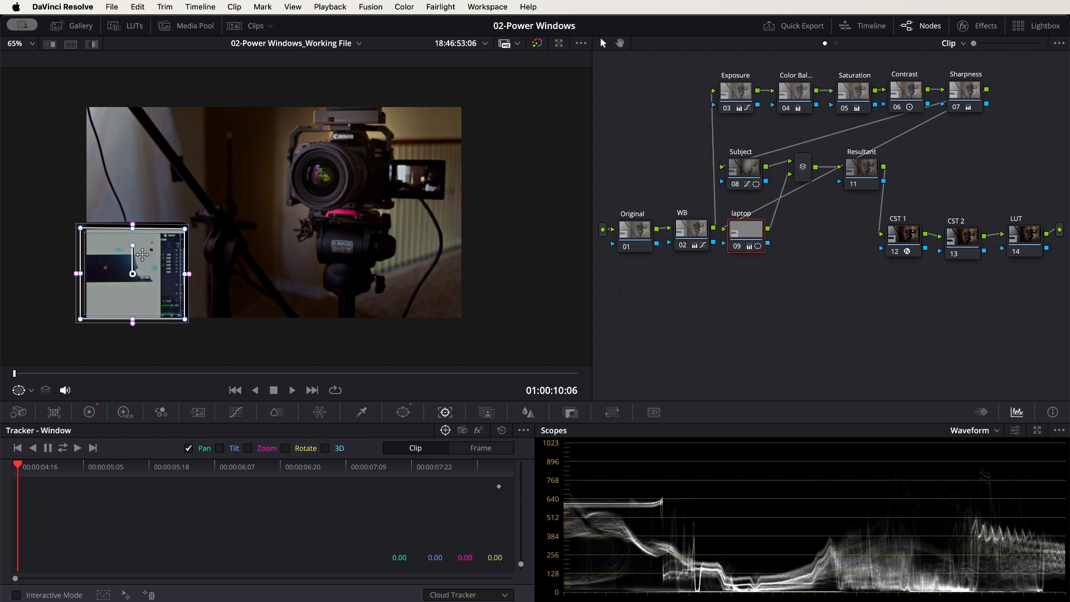
click(63, 449)
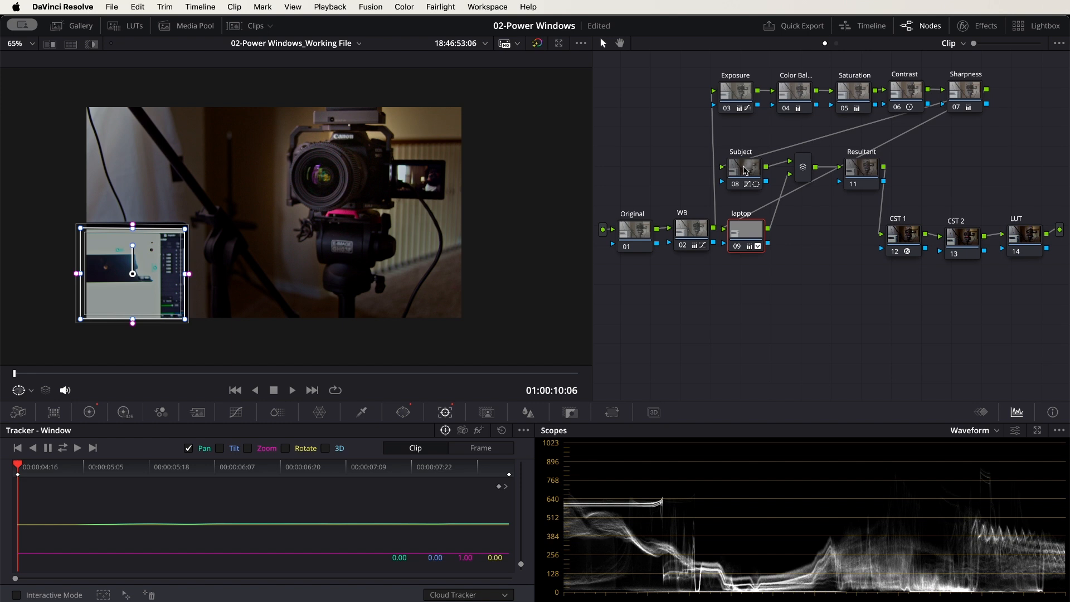
click(744, 170)
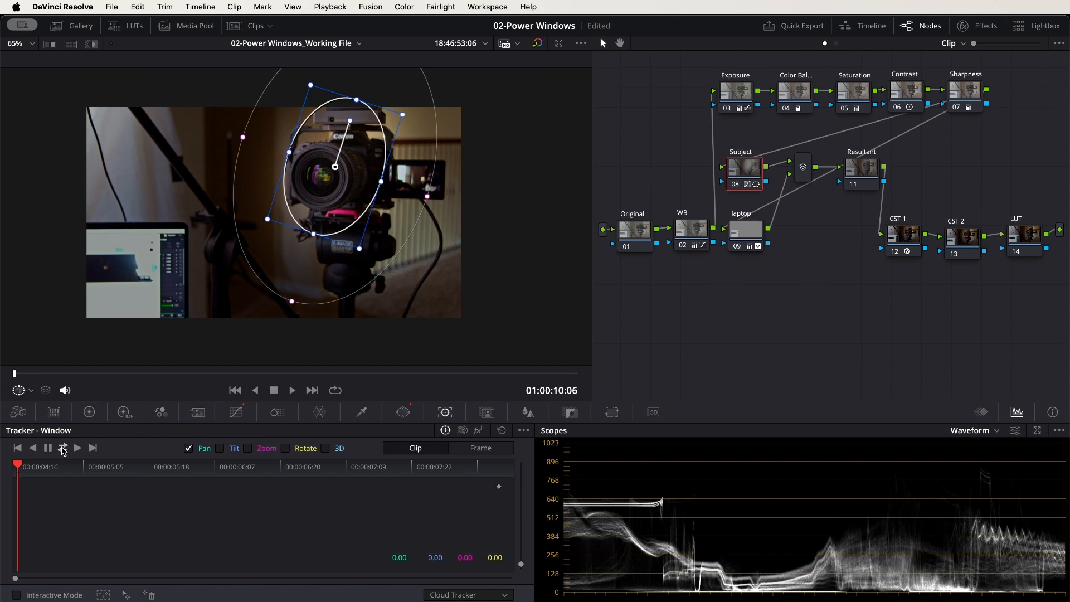
click(63, 449)
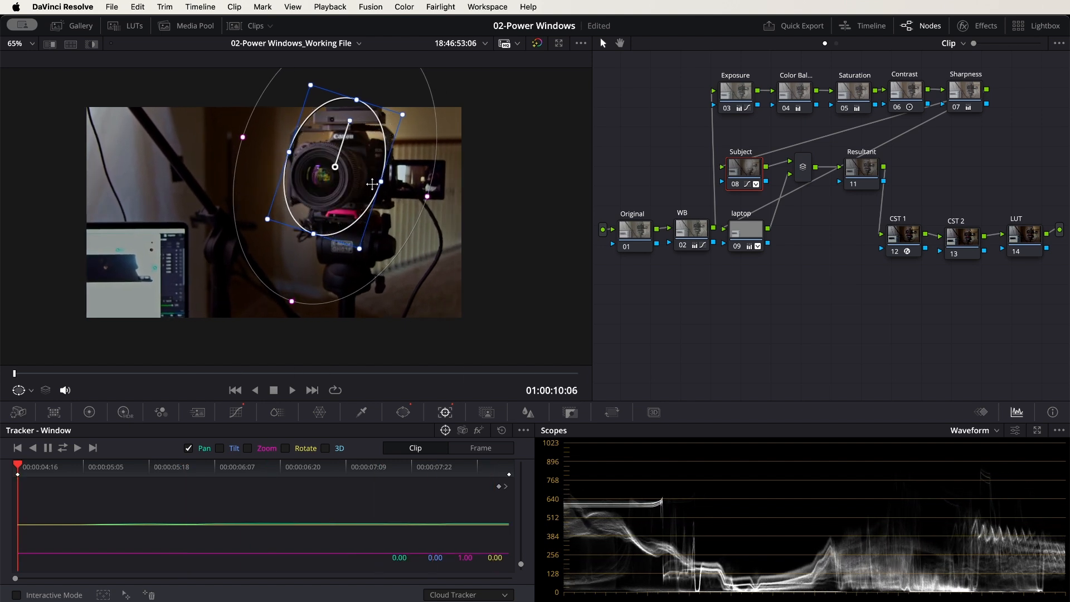
Select the Original node to hide the window outlines and play the clip with looping on to review the tracked windows
click(632, 236)
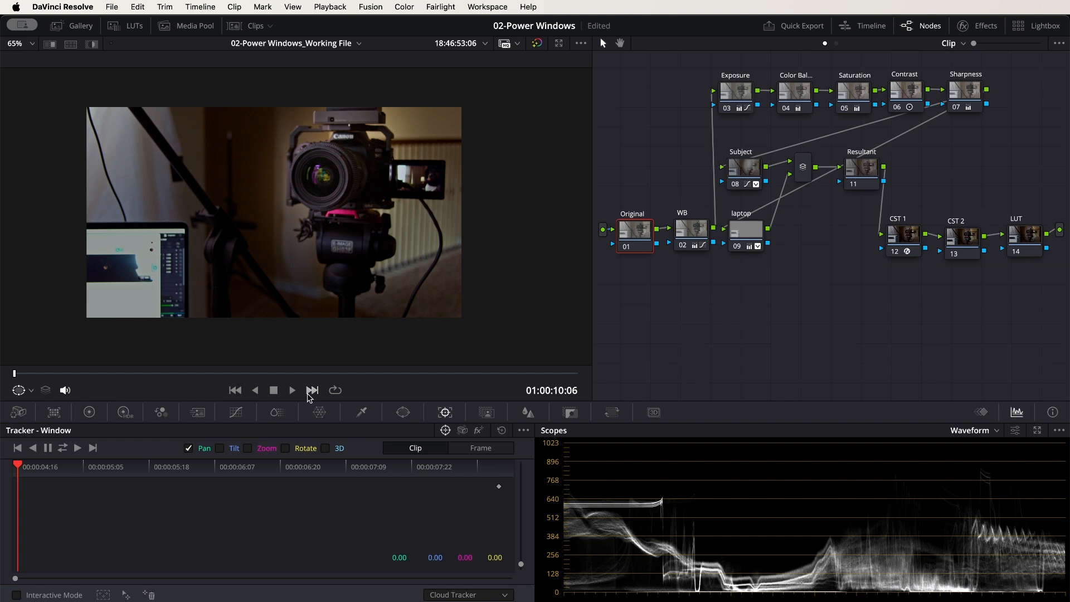
click(334, 391)
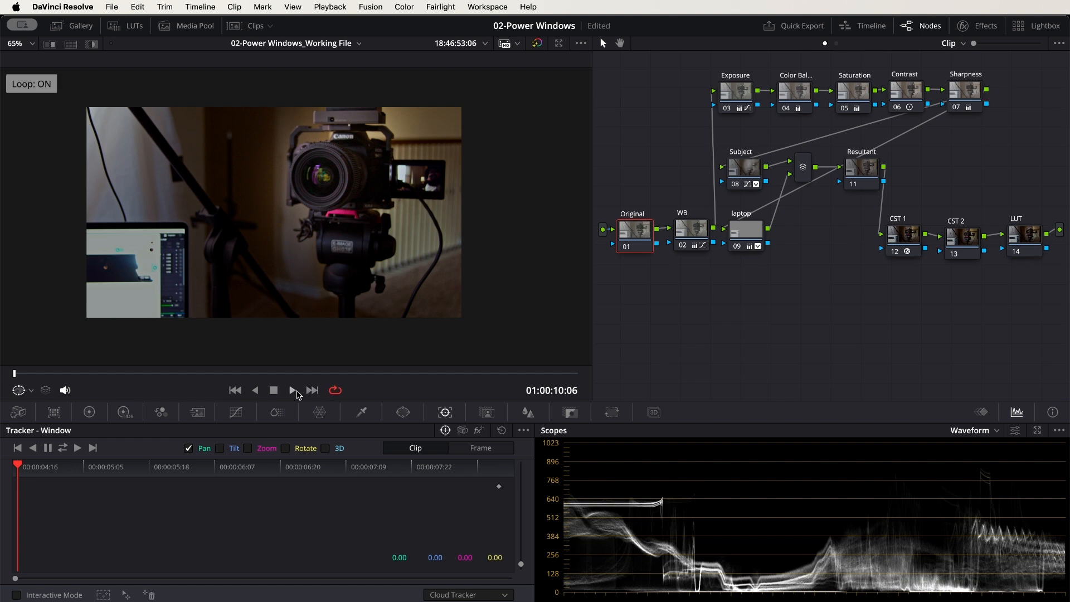
click(292, 390)
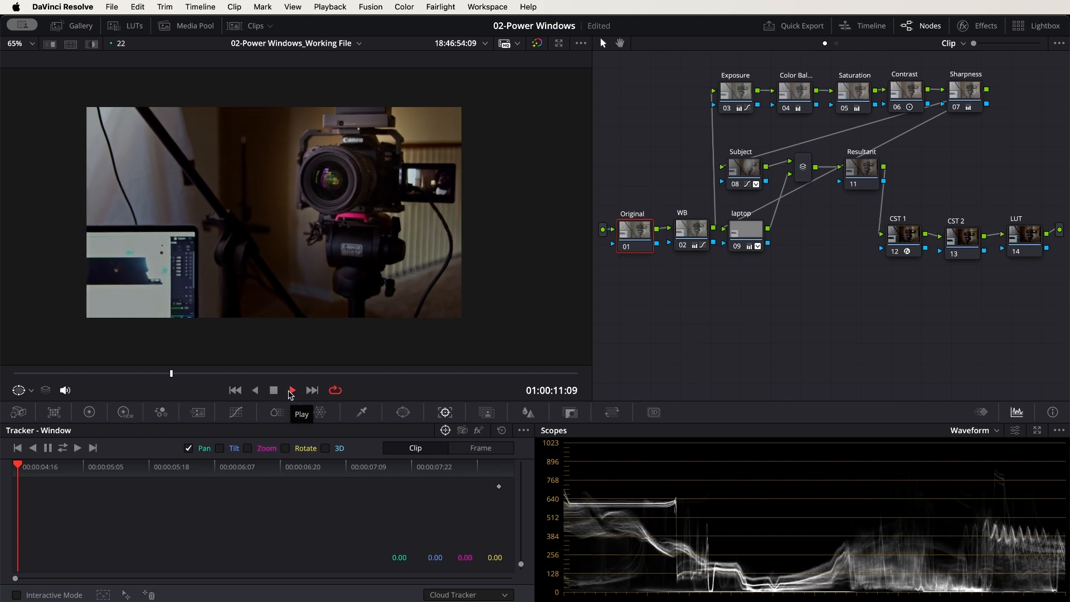